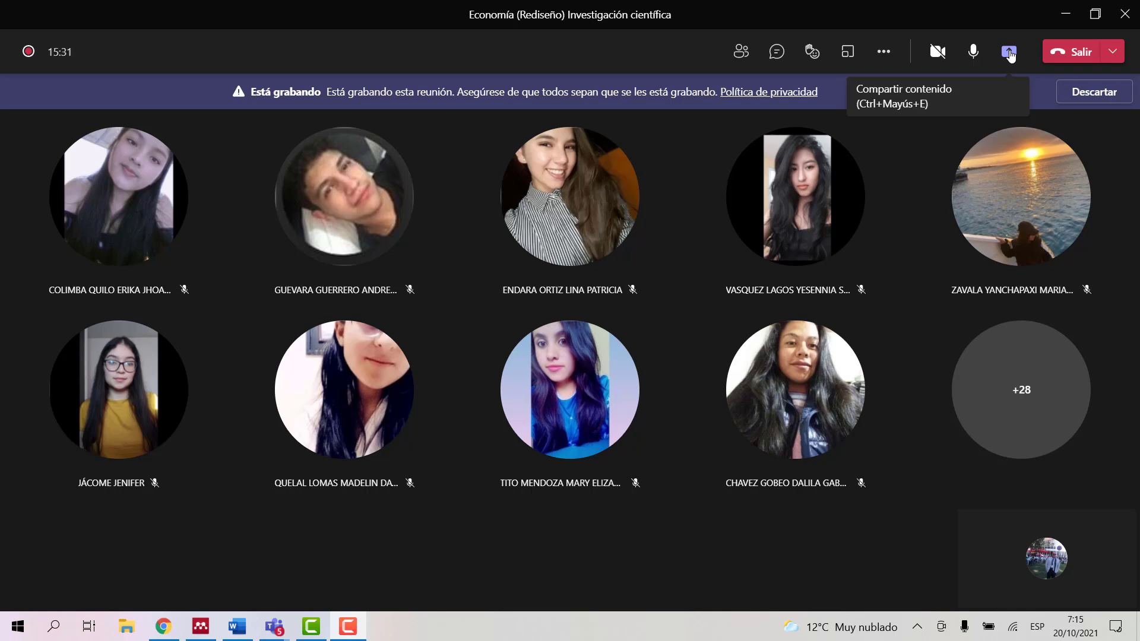
Step: Start sharing content from the Teams meeting toolbar
{"action": "left_click", "coordinate": [1010, 53]}
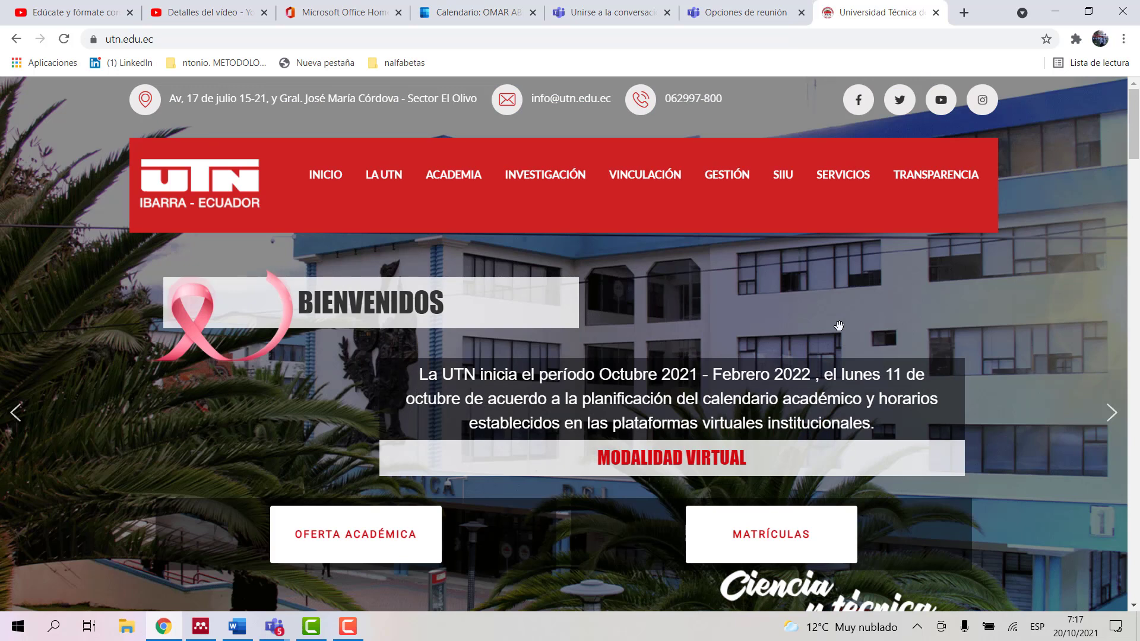
Step: Open the BIBLIOTECA site from the UTN SERVICIOS menu
{"action": "mouse_move", "coordinate": [841, 178]}
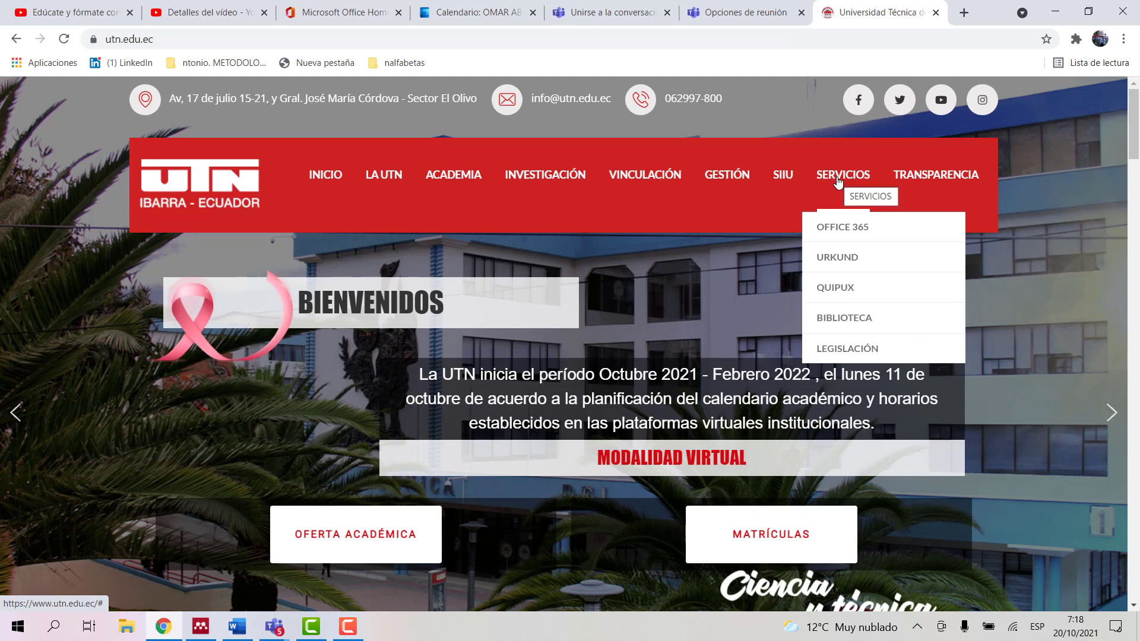
{"action": "left_click", "coordinate": [844, 318]}
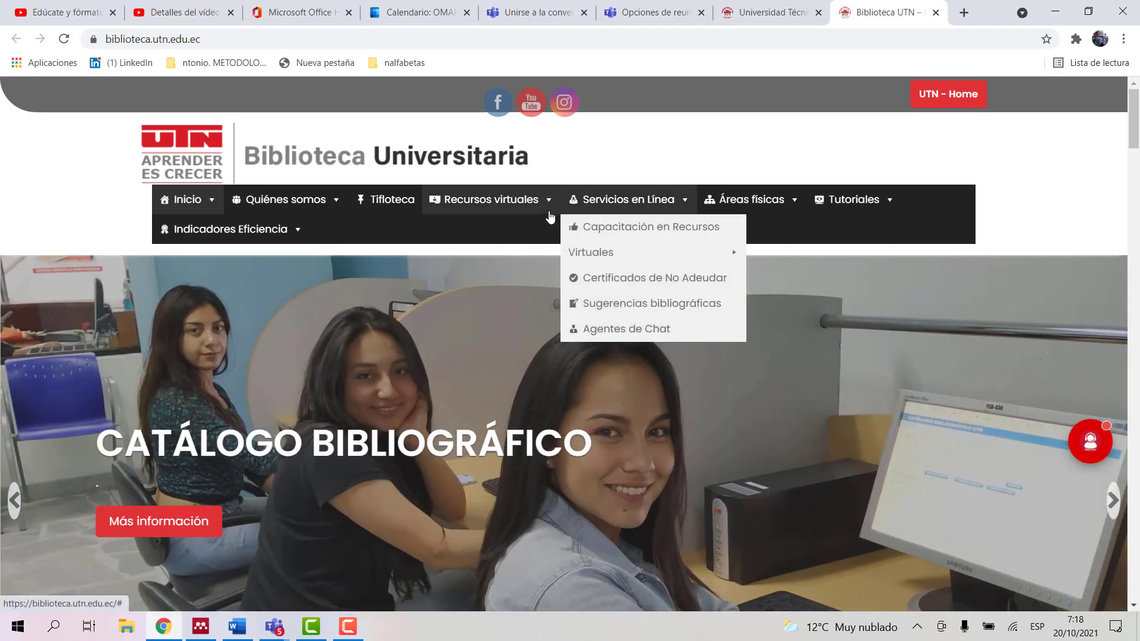
Step: Open Recursos virtuales > Bases de datos bibliográficas > Libros y revistas científicas
{"action": "mouse_move", "coordinate": [547, 204]}
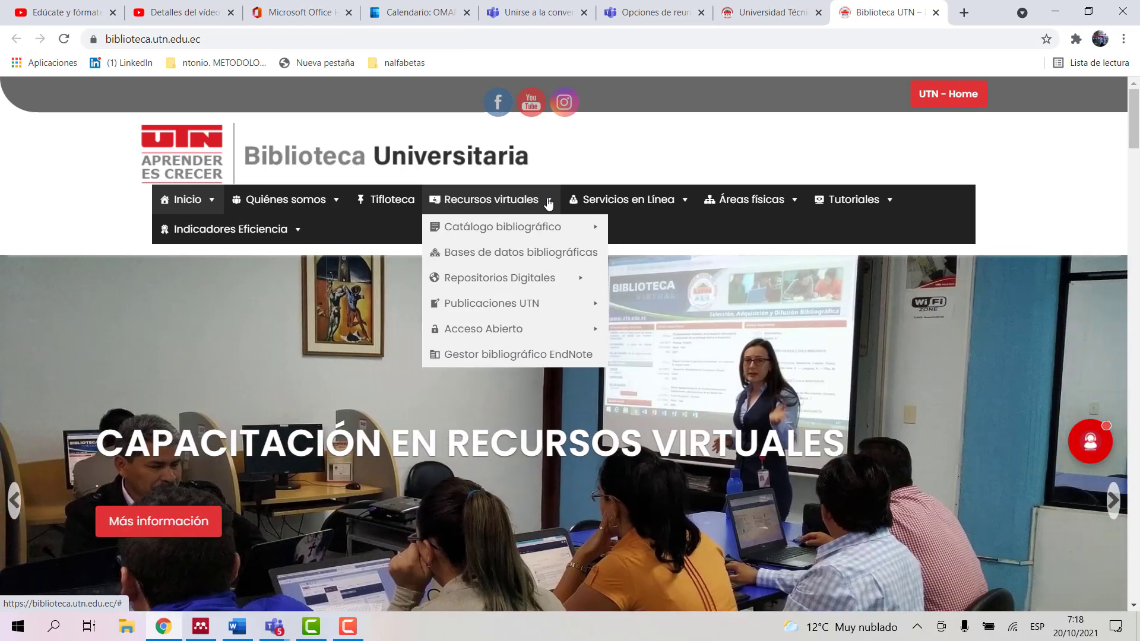
{"action": "mouse_move", "coordinate": [533, 257]}
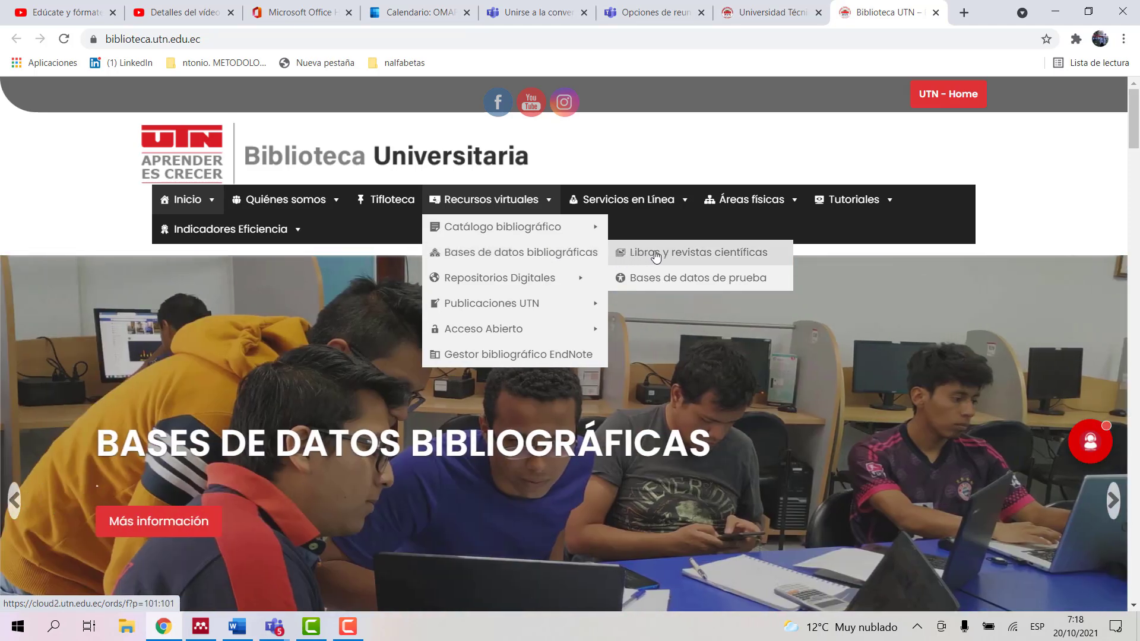
{"action": "left_click", "coordinate": [656, 256]}
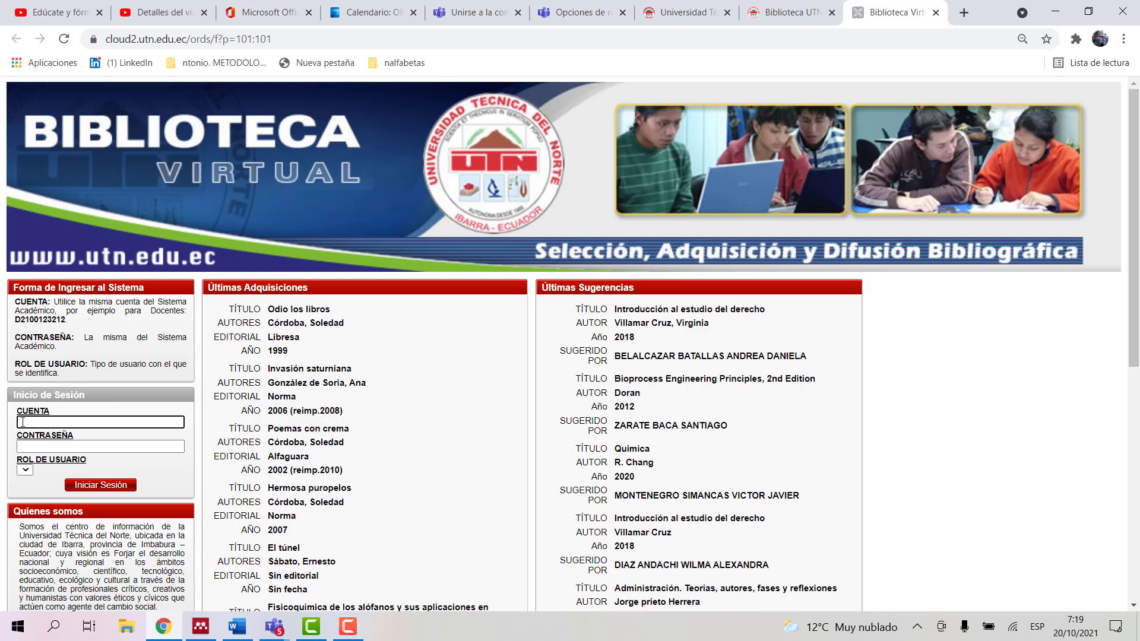
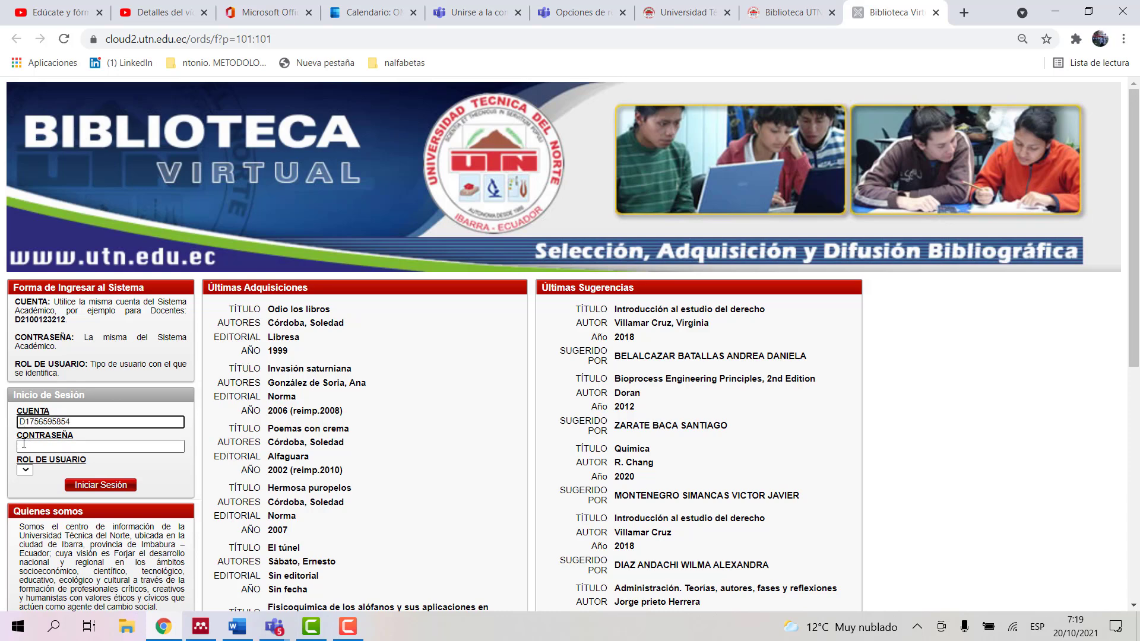
Step: Sign in with the account number, password and the DOCENTE user role
{"action": "left_click", "coordinate": [24, 445]}
{"action": "type", "text": "*****"}
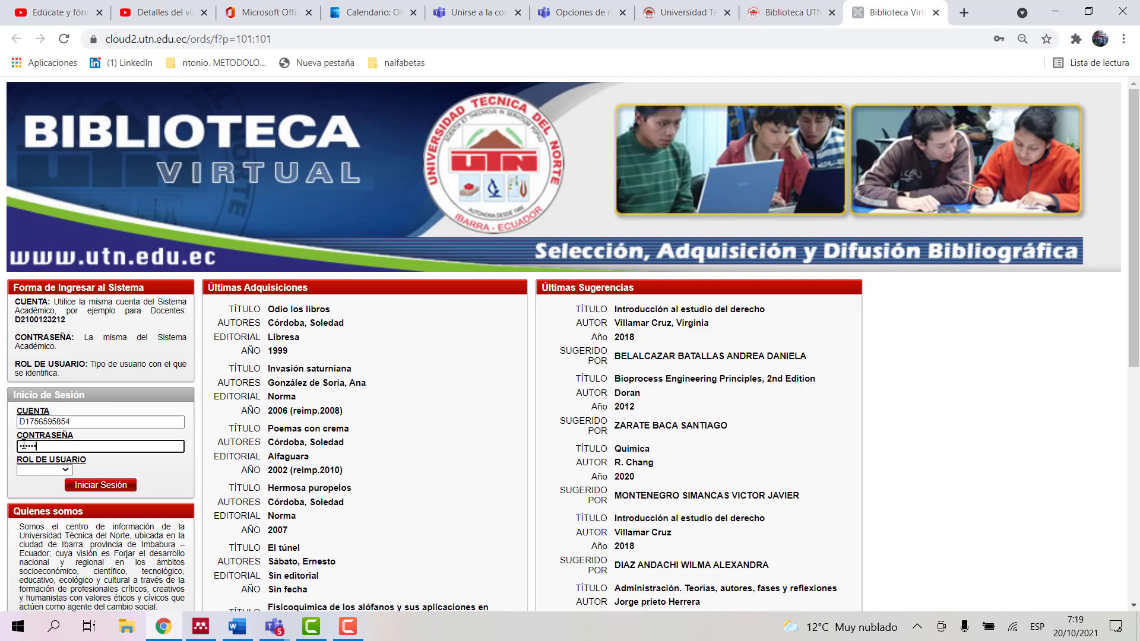
{"action": "type", "text": "***"}
{"action": "left_click", "coordinate": [65, 470]}
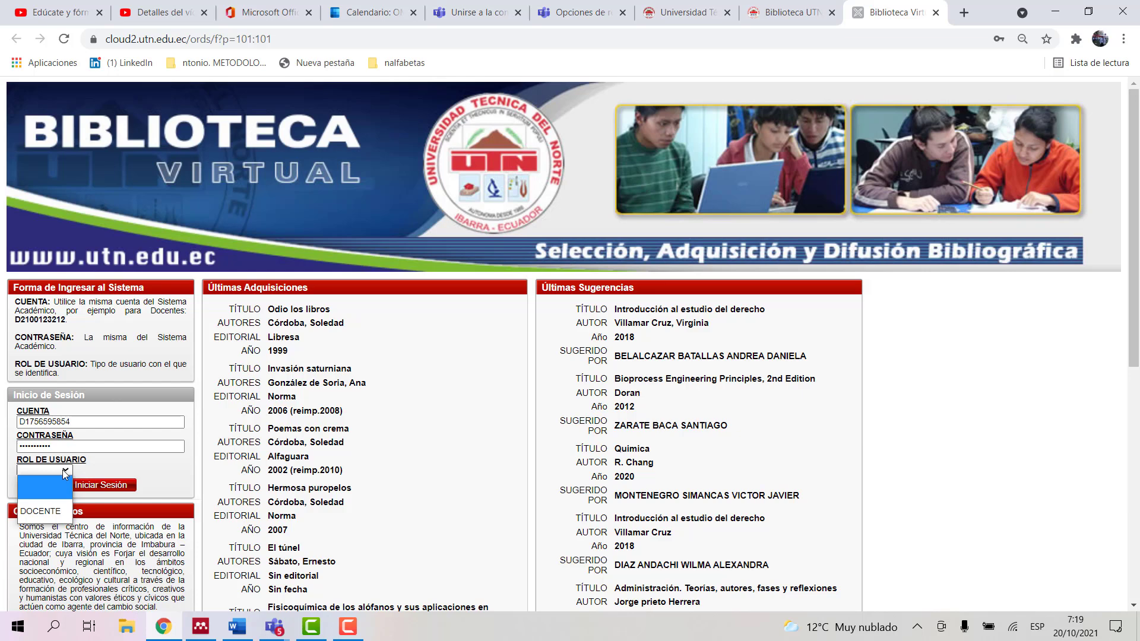
{"action": "left_click", "coordinate": [42, 512]}
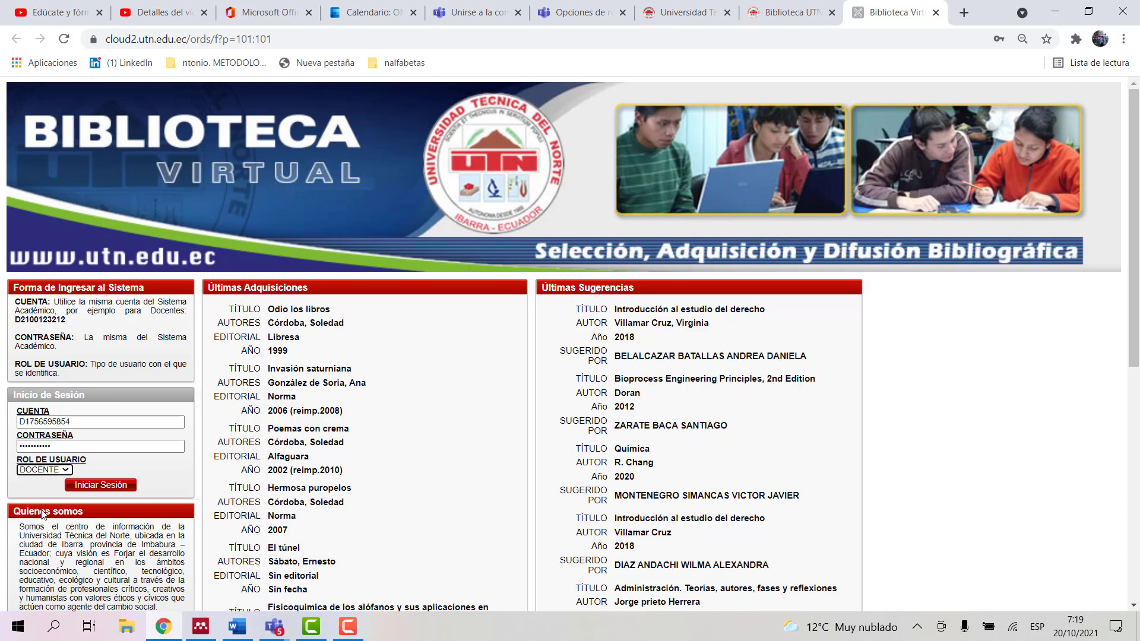
{"action": "left_click", "coordinate": [89, 488]}
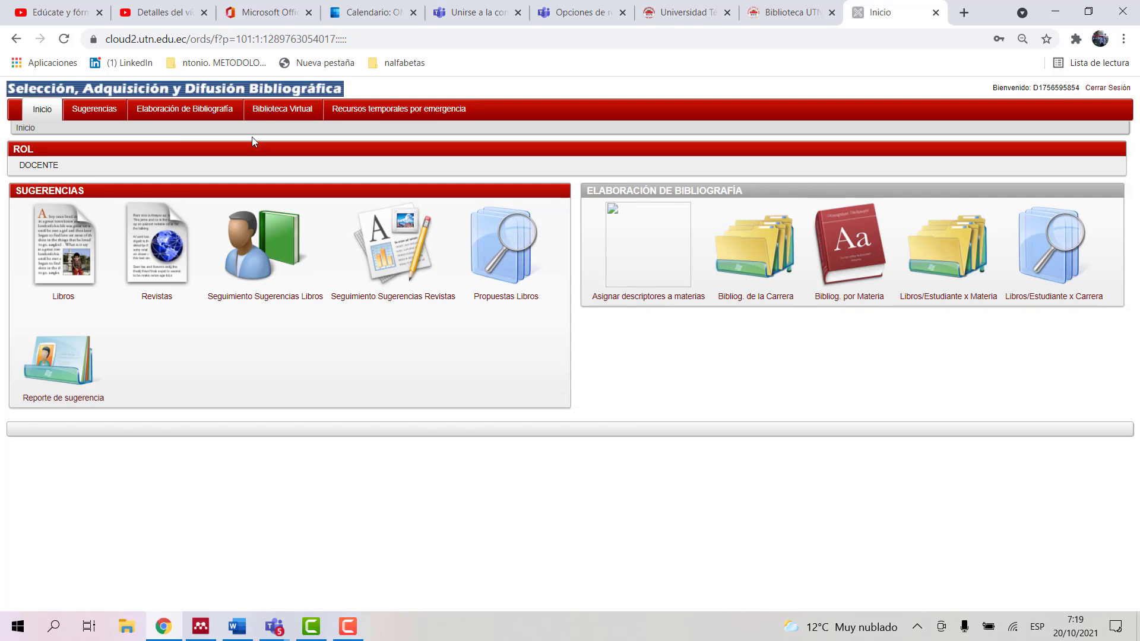
Step: Show the Biblioteca Virtual database list down to Herramientas para investigación
{"action": "left_click", "coordinate": [279, 107]}
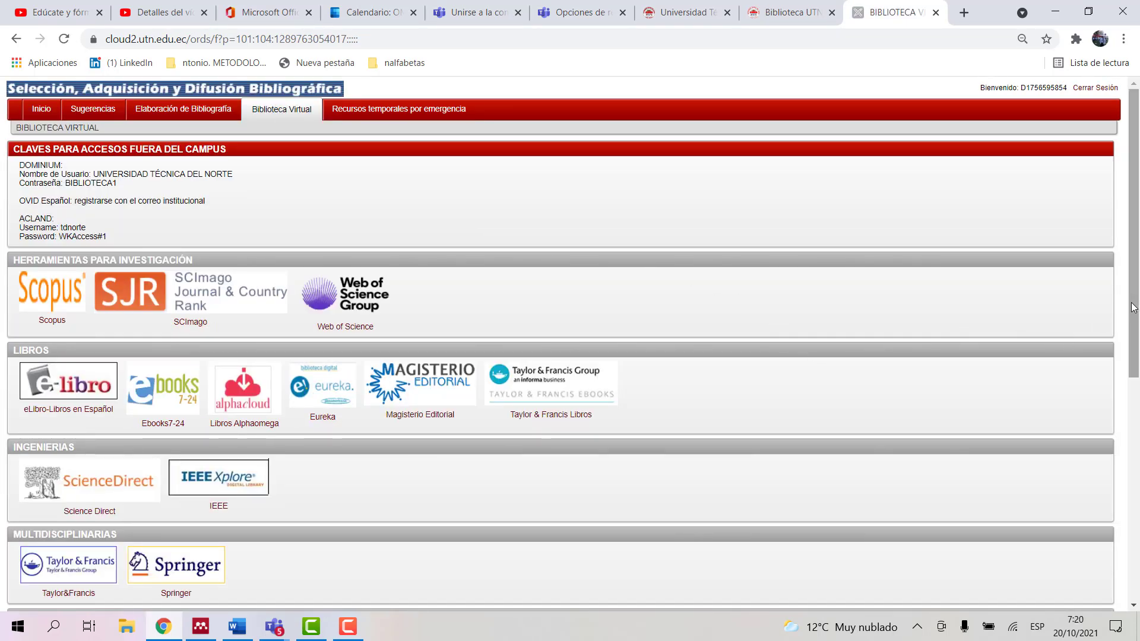
{"action": "left_click_drag", "start_coordinate": [1134, 307], "coordinate": [1136, 336]}
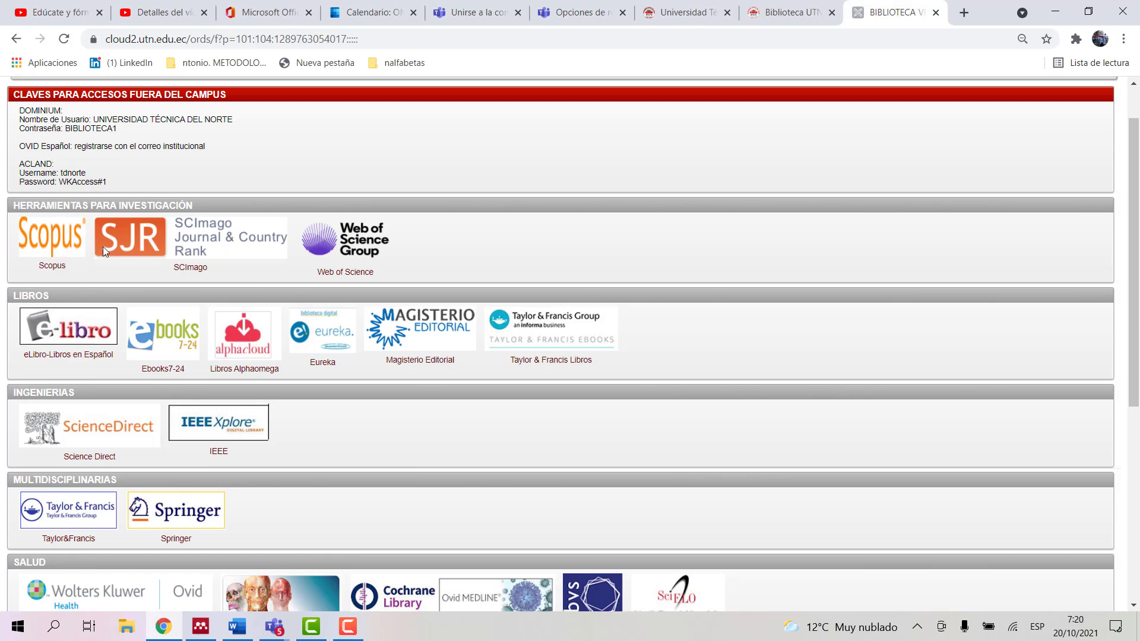
Step: Open Scopus from the Herramientas para investigación list in a new tab
{"action": "left_click", "coordinate": [52, 266]}
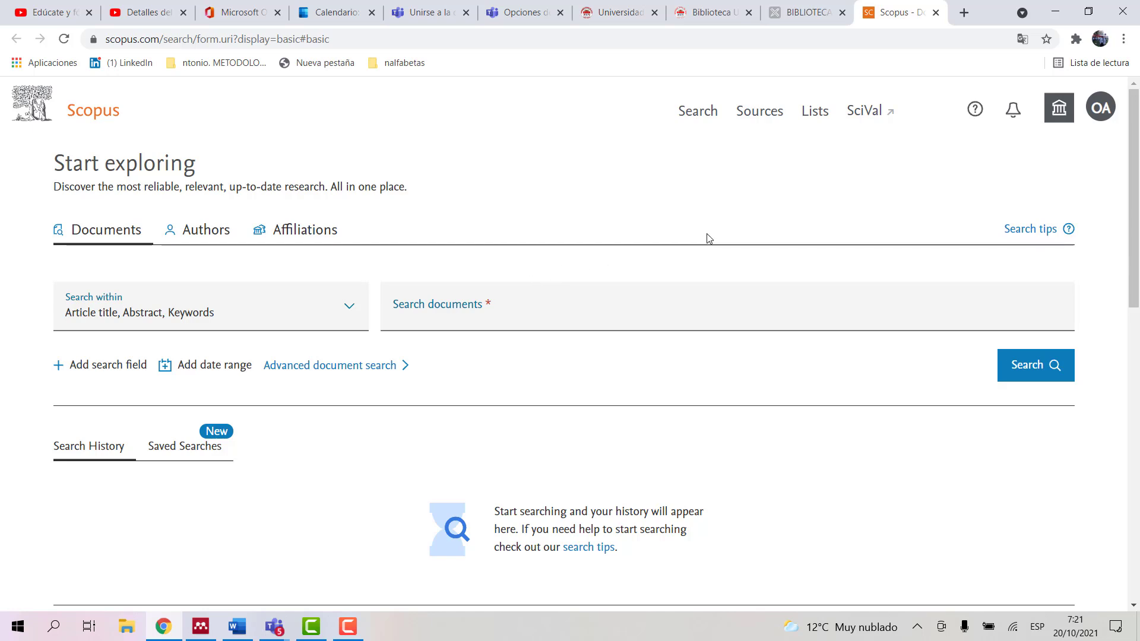
{"action": "right_click", "coordinate": [778, 173]}
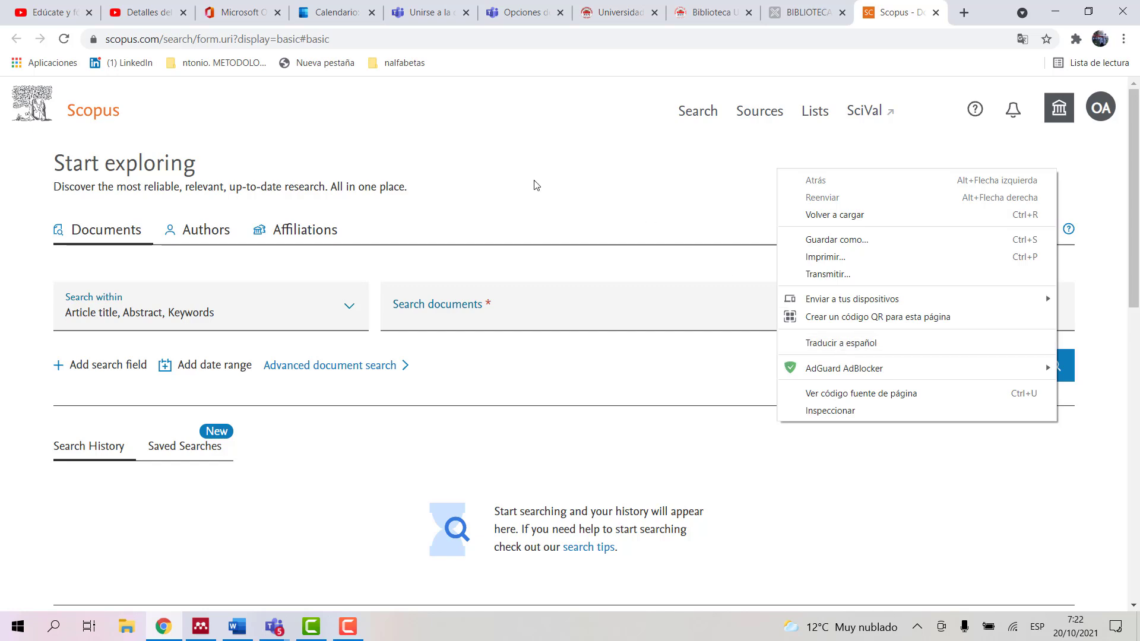
{"action": "left_click", "coordinate": [523, 192]}
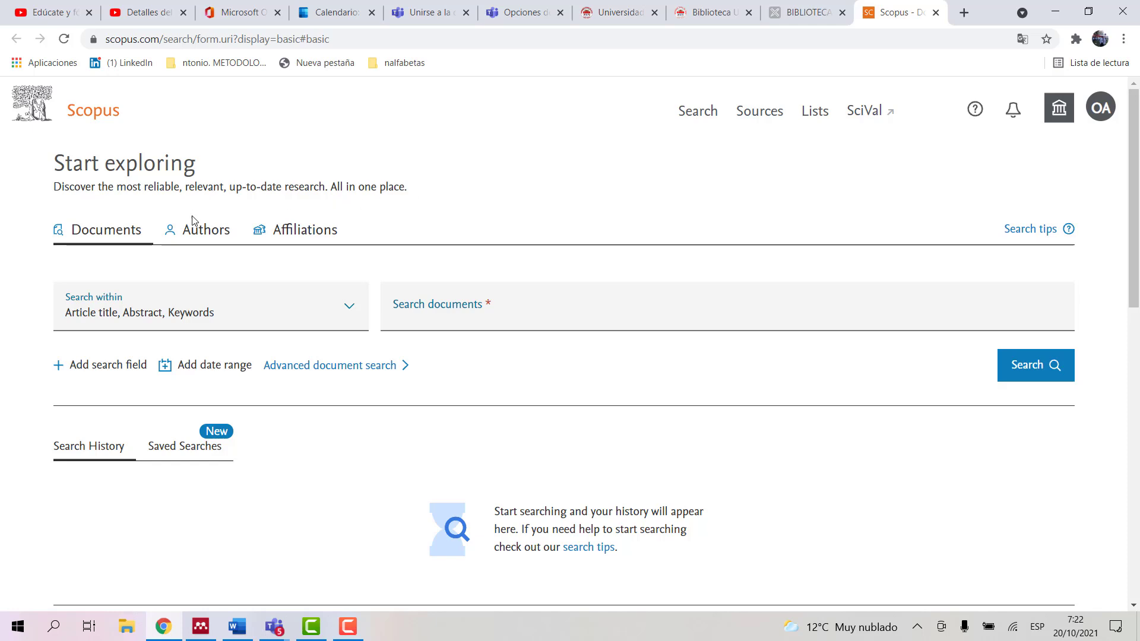
Step: Switch to Authors search and fill the author's last and first names from autofill
{"action": "left_click", "coordinate": [199, 235]}
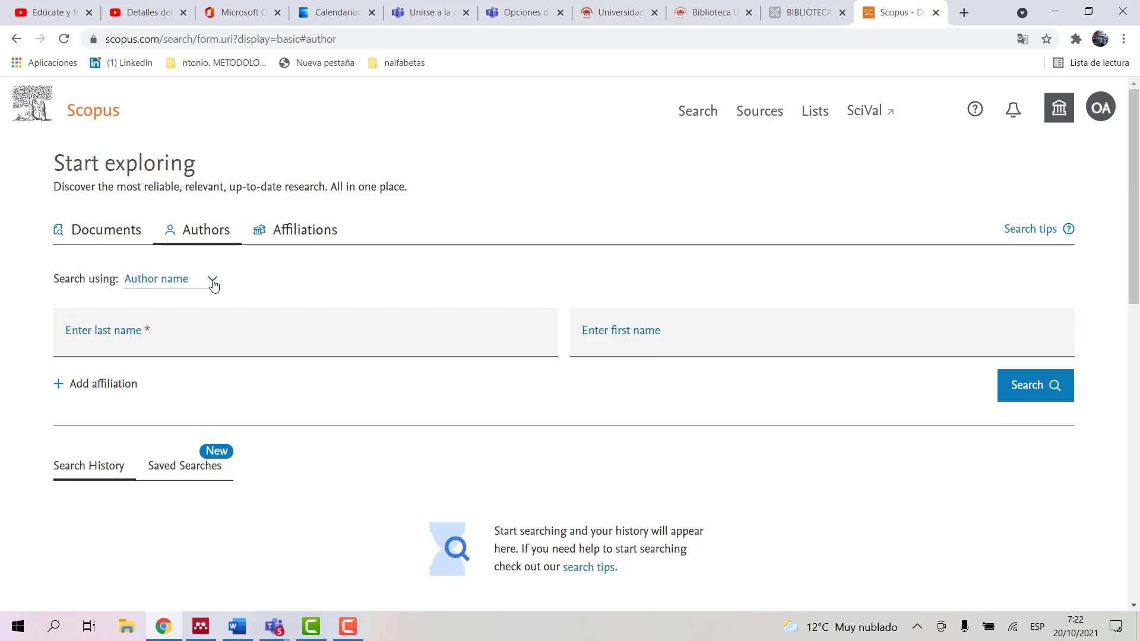
{"action": "left_click", "coordinate": [185, 339]}
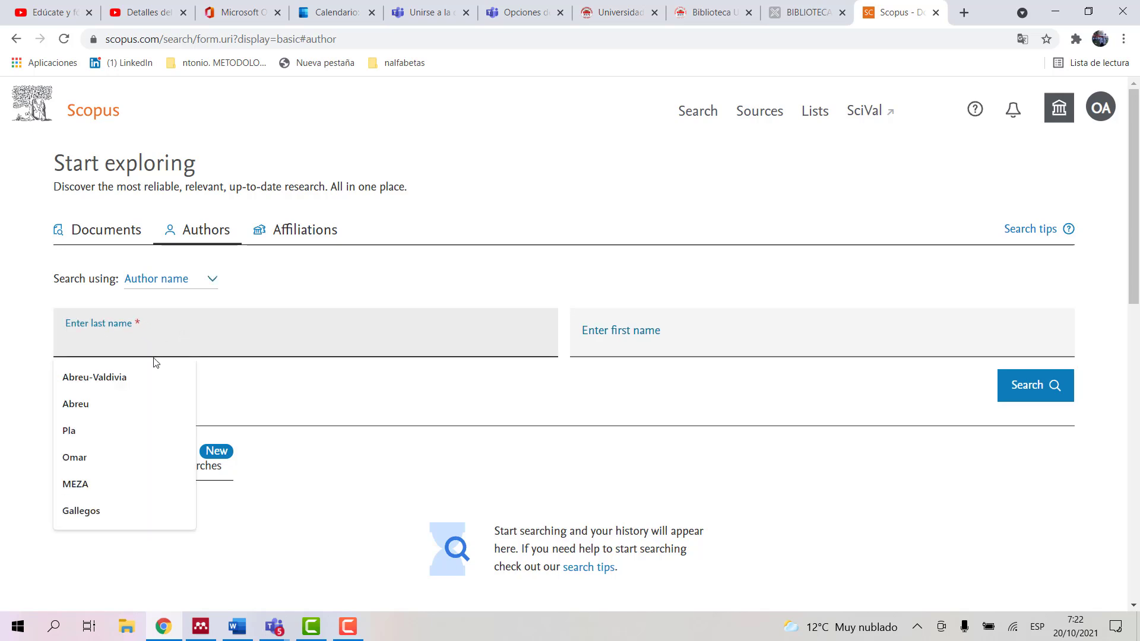
{"action": "left_click", "coordinate": [119, 382]}
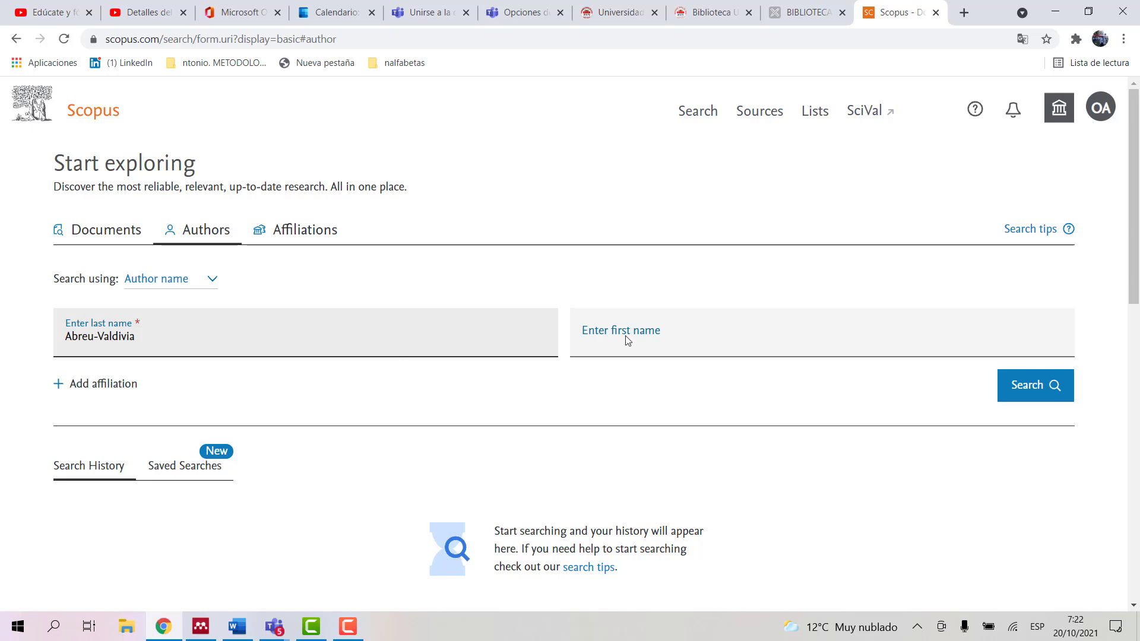
{"action": "left_click", "coordinate": [673, 337]}
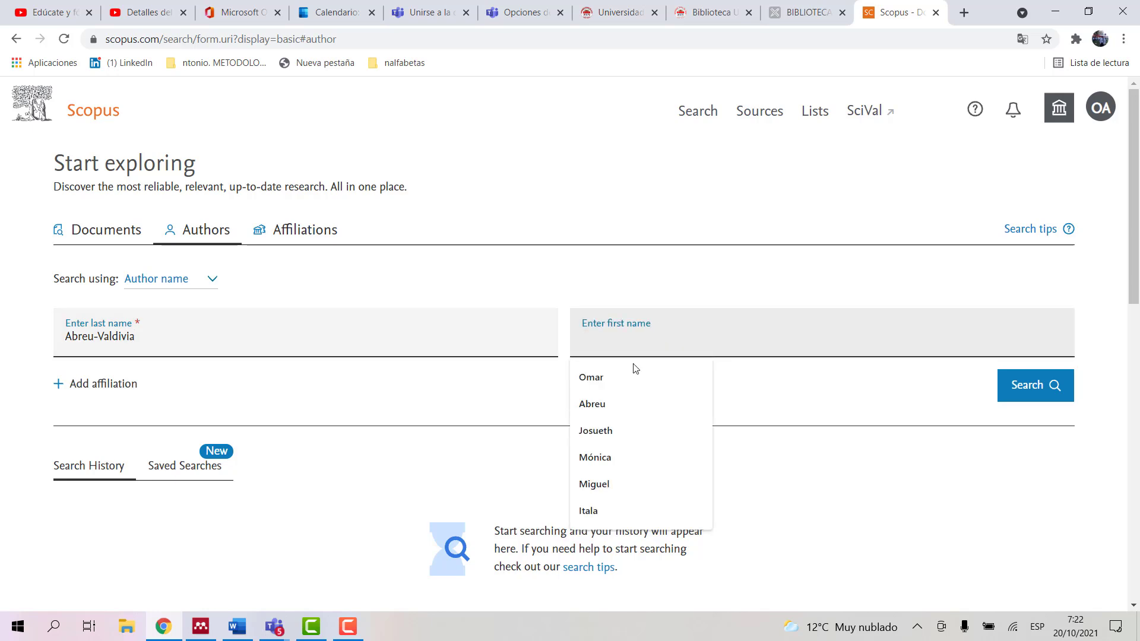
{"action": "left_click", "coordinate": [603, 379]}
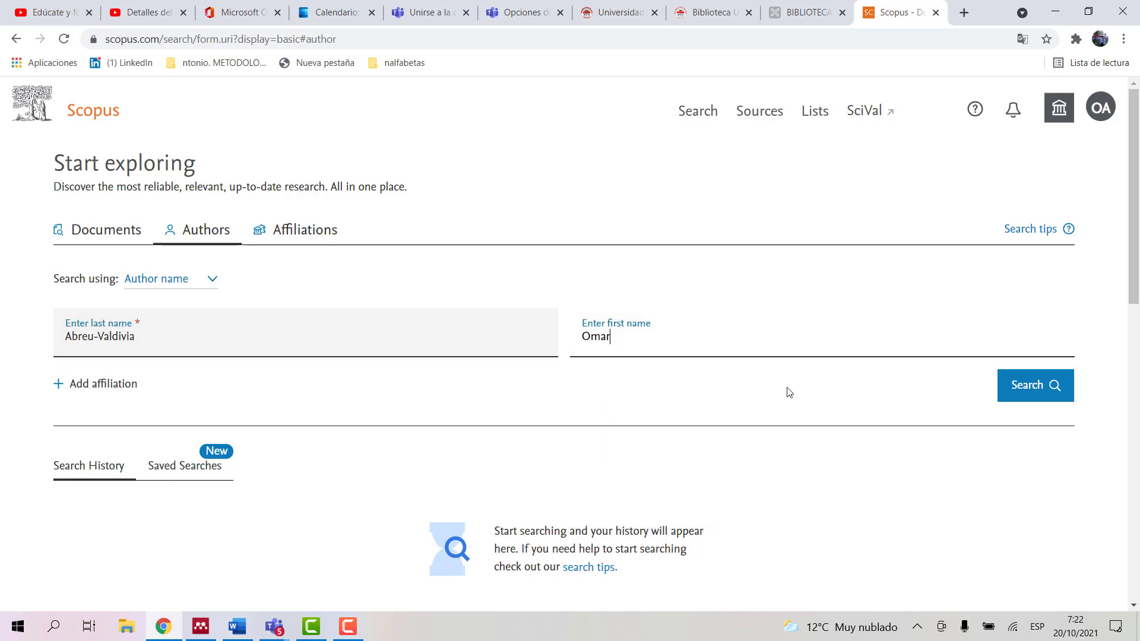
Step: Run the author search and review the single result: 6 documents, h-index 4, Ibarra, Ecuador
{"action": "left_click", "coordinate": [1023, 395]}
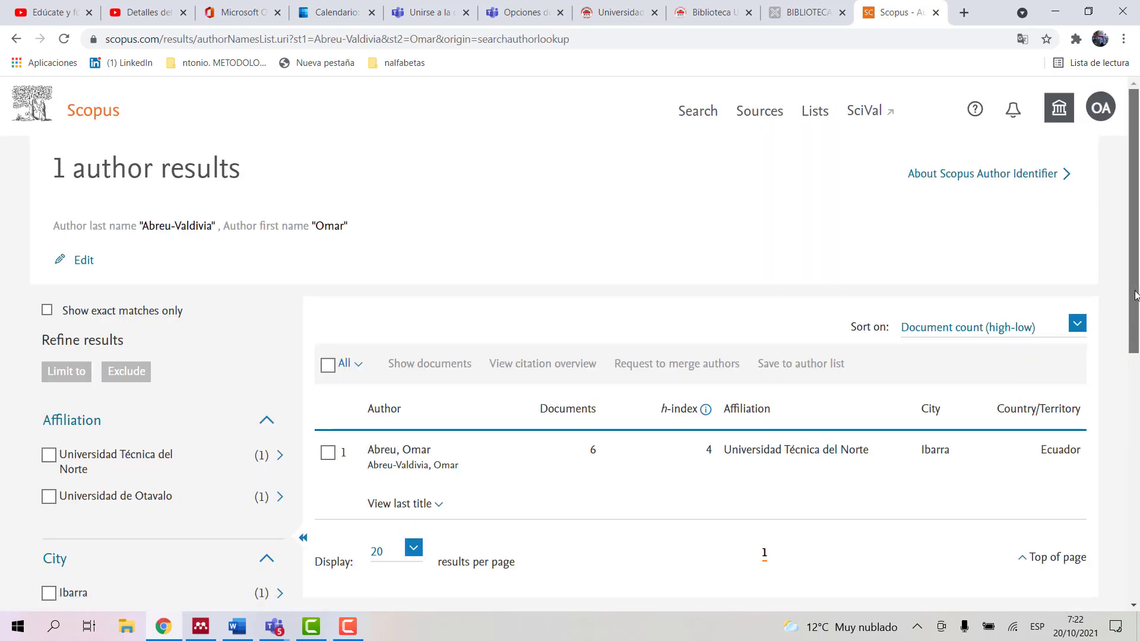
{"action": "left_click_drag", "start_coordinate": [1135, 289], "coordinate": [1137, 327]}
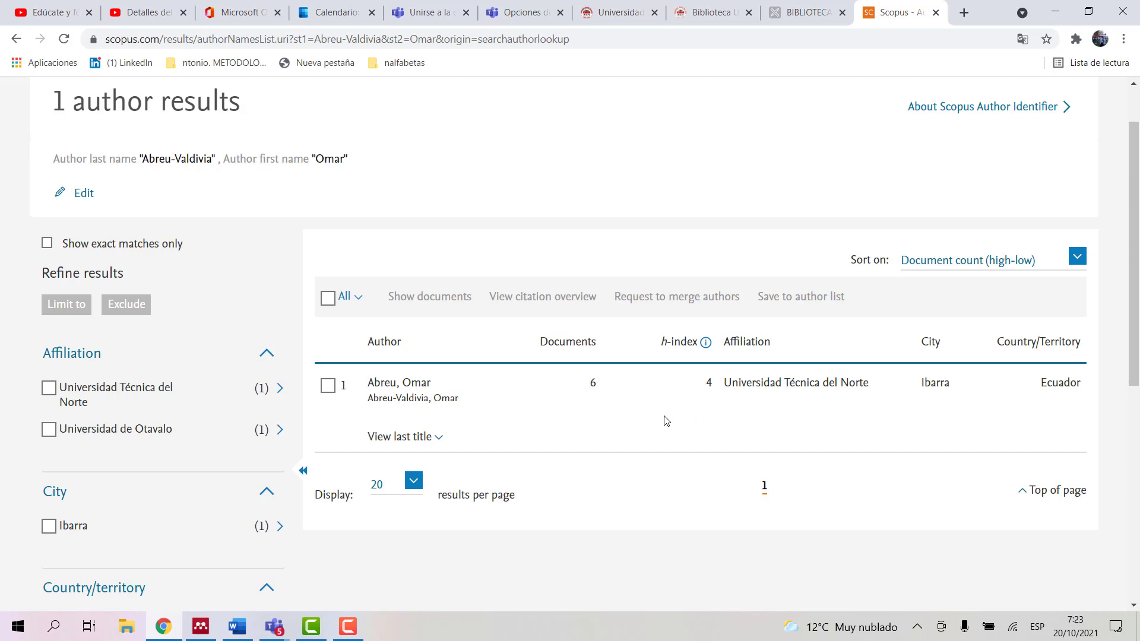
{"action": "left_click", "coordinate": [592, 385]}
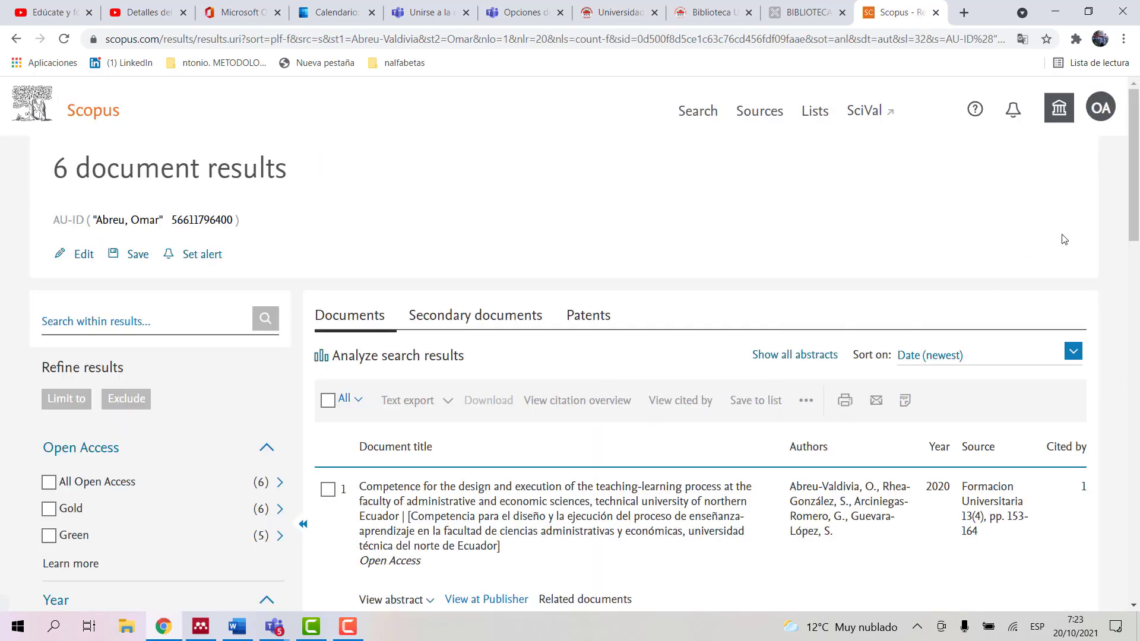
{"action": "left_click_drag", "start_coordinate": [1136, 195], "coordinate": [1137, 261]}
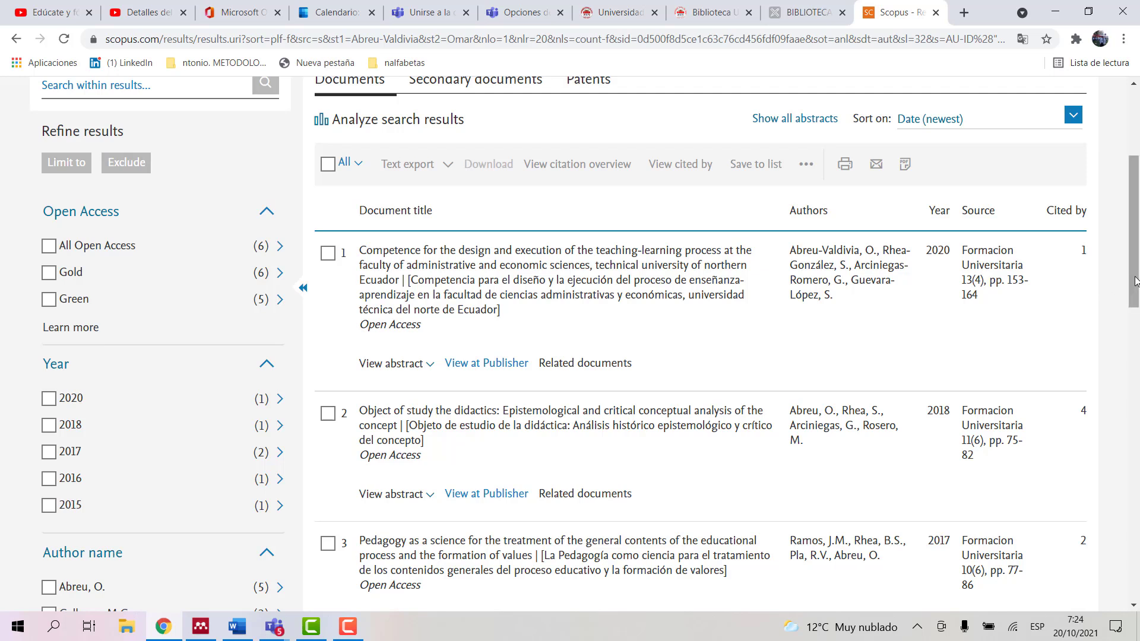
{"action": "left_click_drag", "start_coordinate": [1135, 280], "coordinate": [1135, 401]}
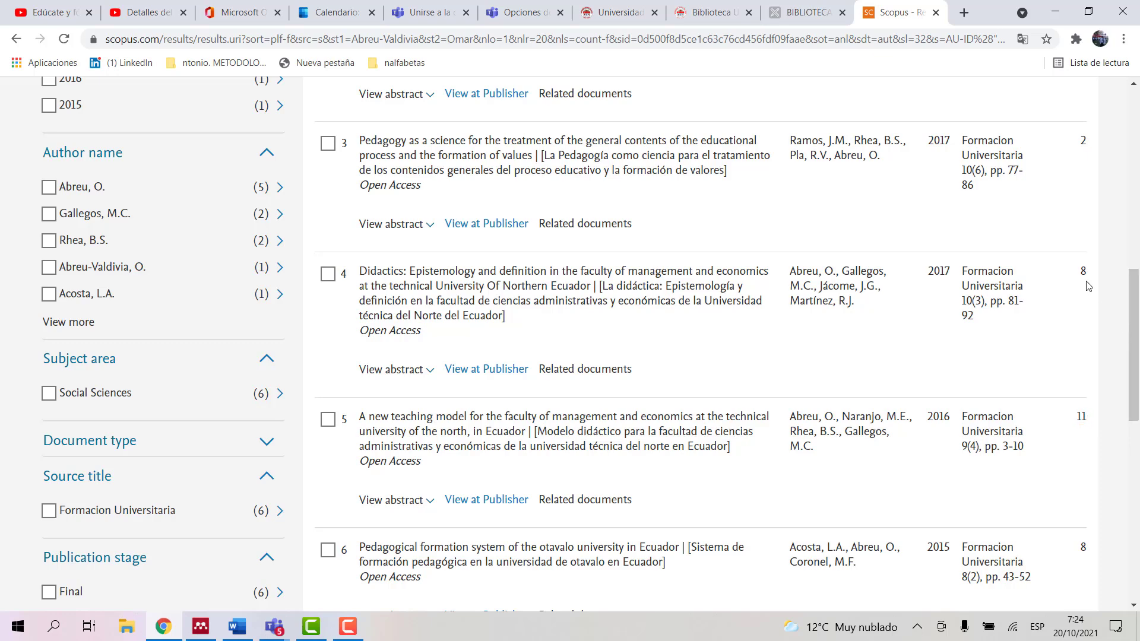
{"action": "left_click_drag", "start_coordinate": [1135, 338], "coordinate": [1138, 261]}
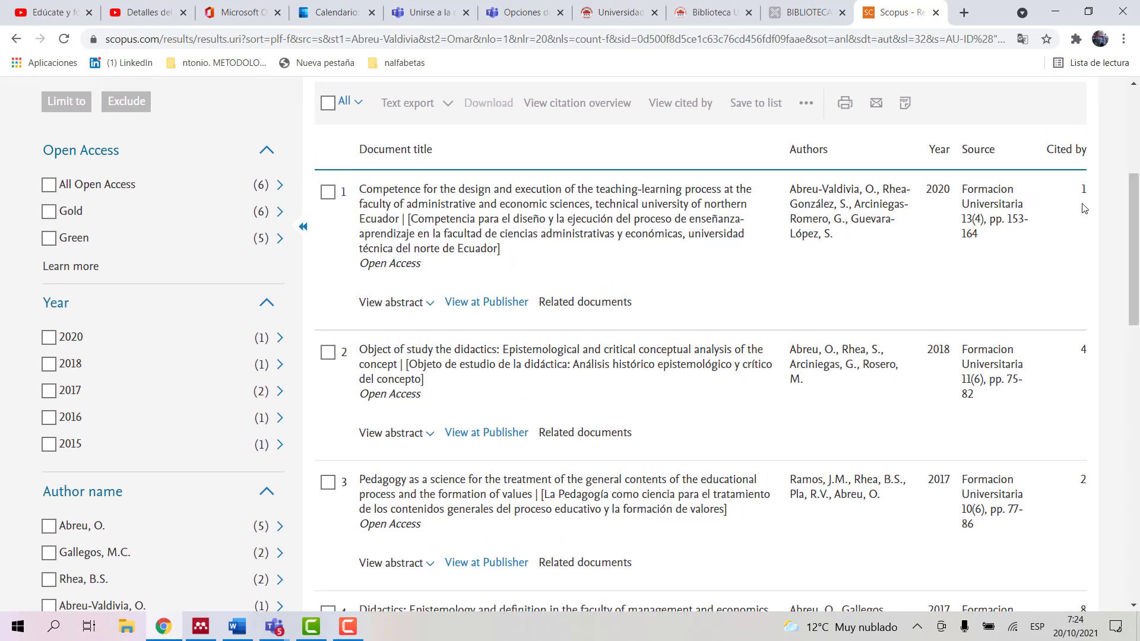
{"action": "left_click_drag", "start_coordinate": [1135, 241], "coordinate": [1138, 197]}
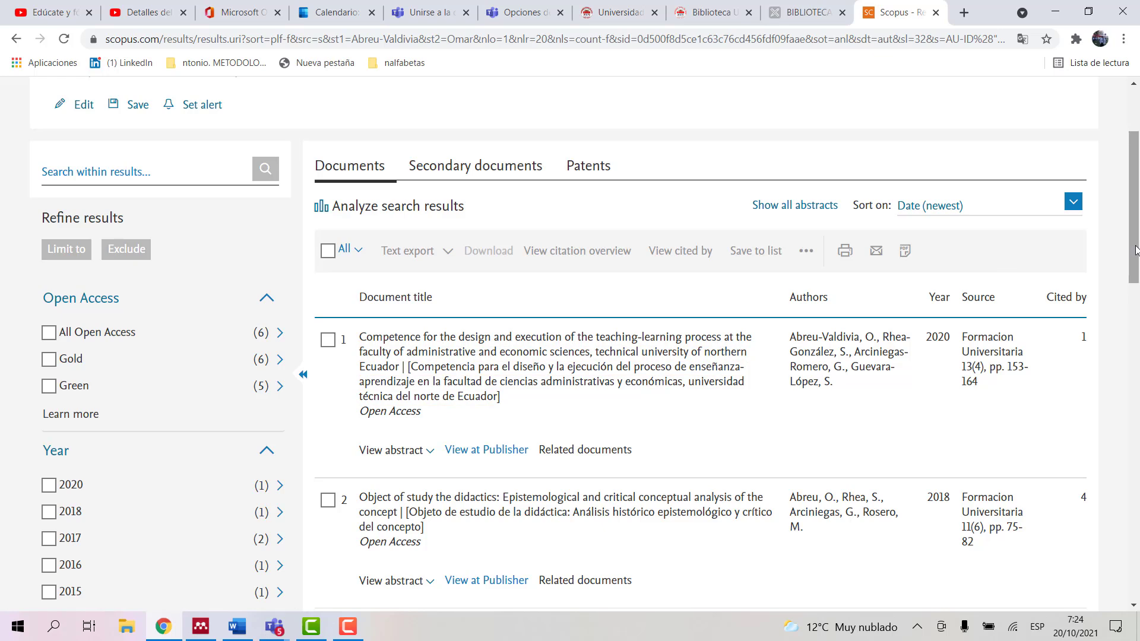
{"action": "left_click_drag", "start_coordinate": [1134, 255], "coordinate": [1138, 298]}
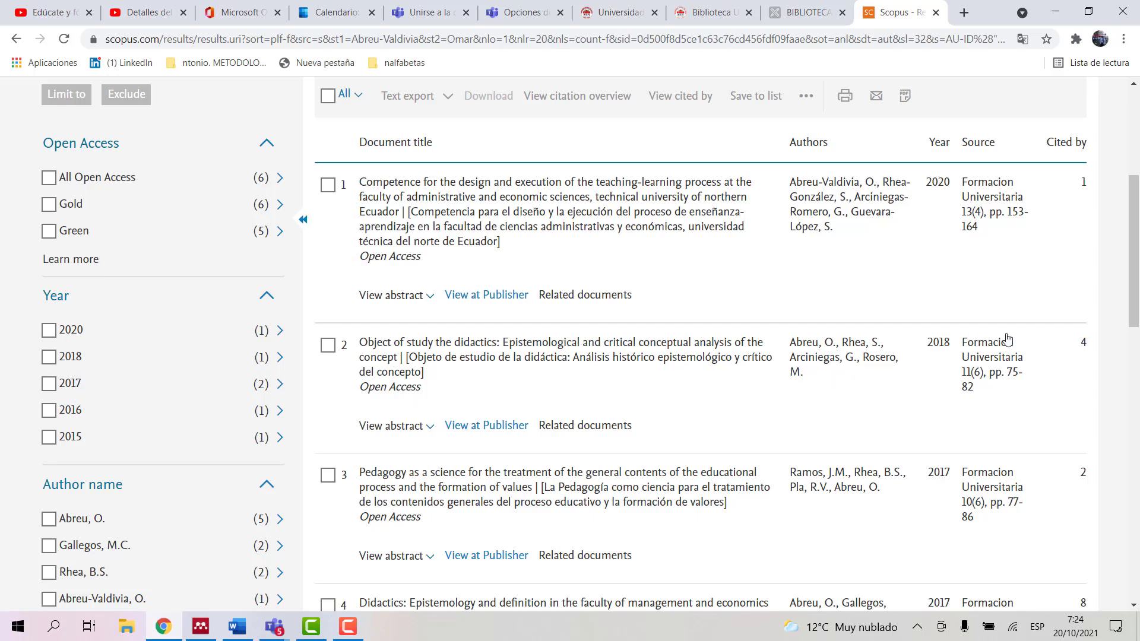
{"action": "left_click_drag", "start_coordinate": [1135, 283], "coordinate": [1136, 358]}
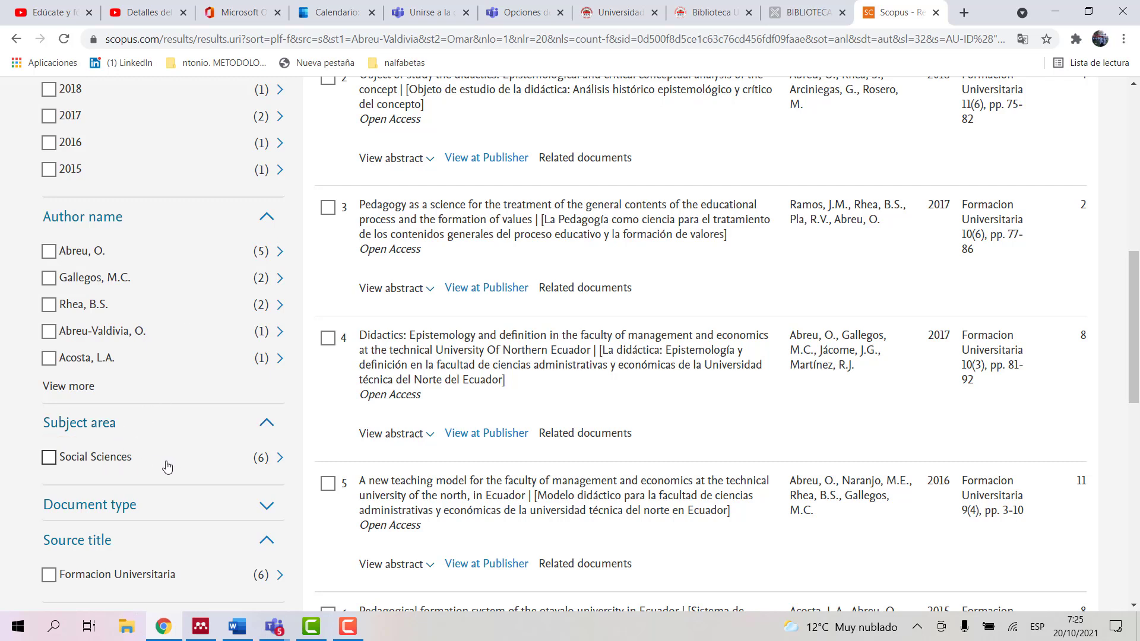
{"action": "left_click_drag", "start_coordinate": [1135, 303], "coordinate": [1137, 337]}
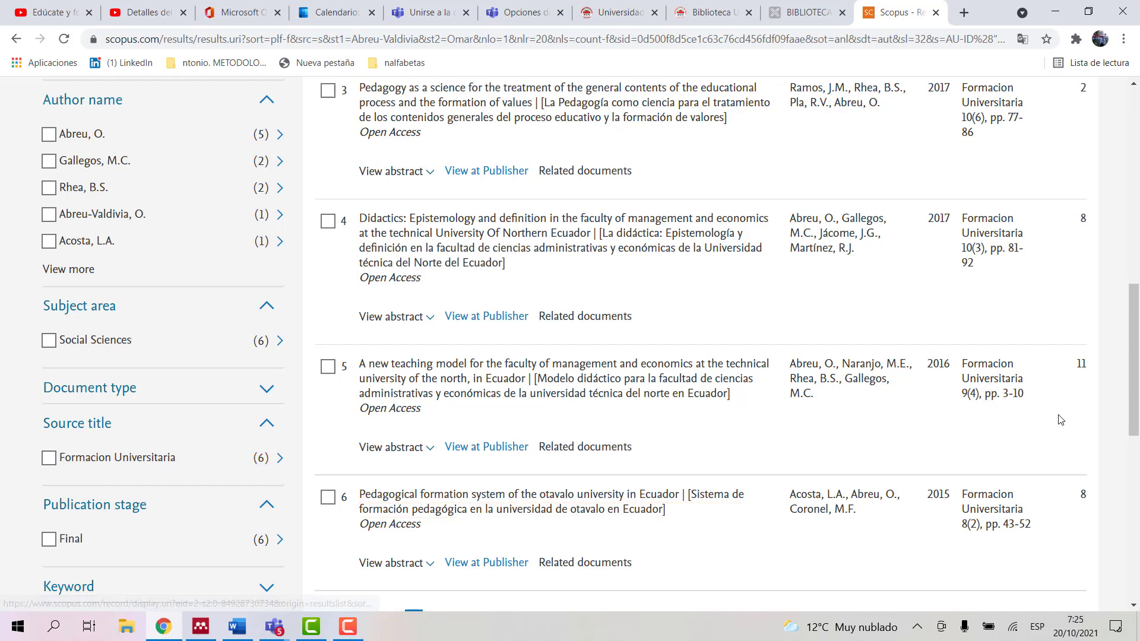
{"action": "left_click_drag", "start_coordinate": [1134, 403], "coordinate": [1137, 230]}
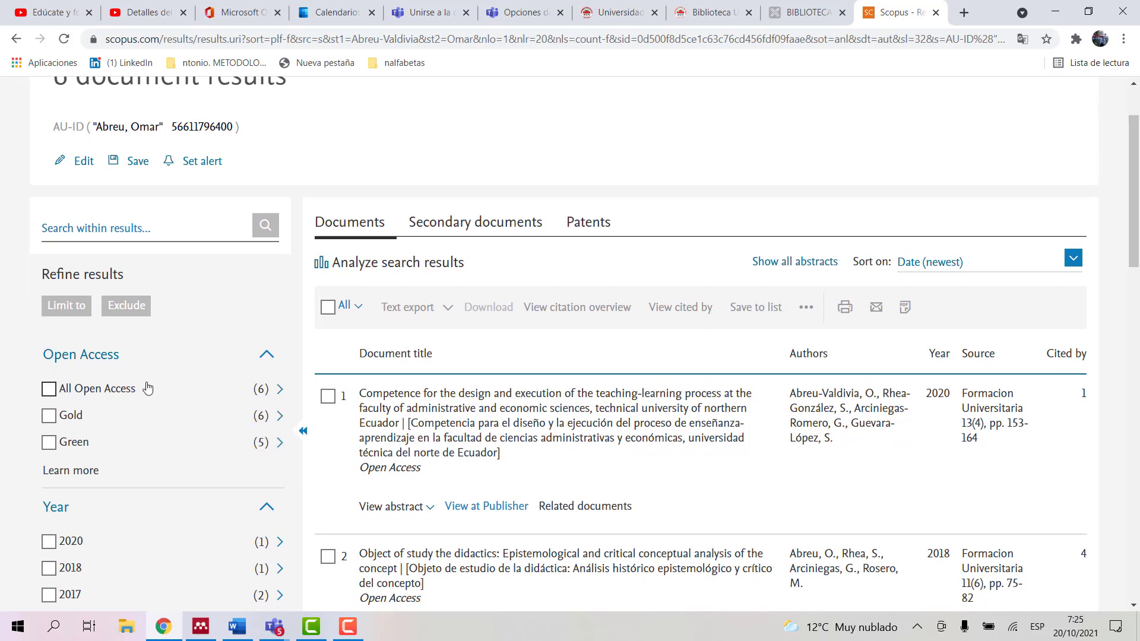
{"action": "left_click_drag", "start_coordinate": [69, 389], "coordinate": [50, 391]}
Step: Limit the author's documents to All Open Access
{"action": "left_click", "coordinate": [50, 390]}
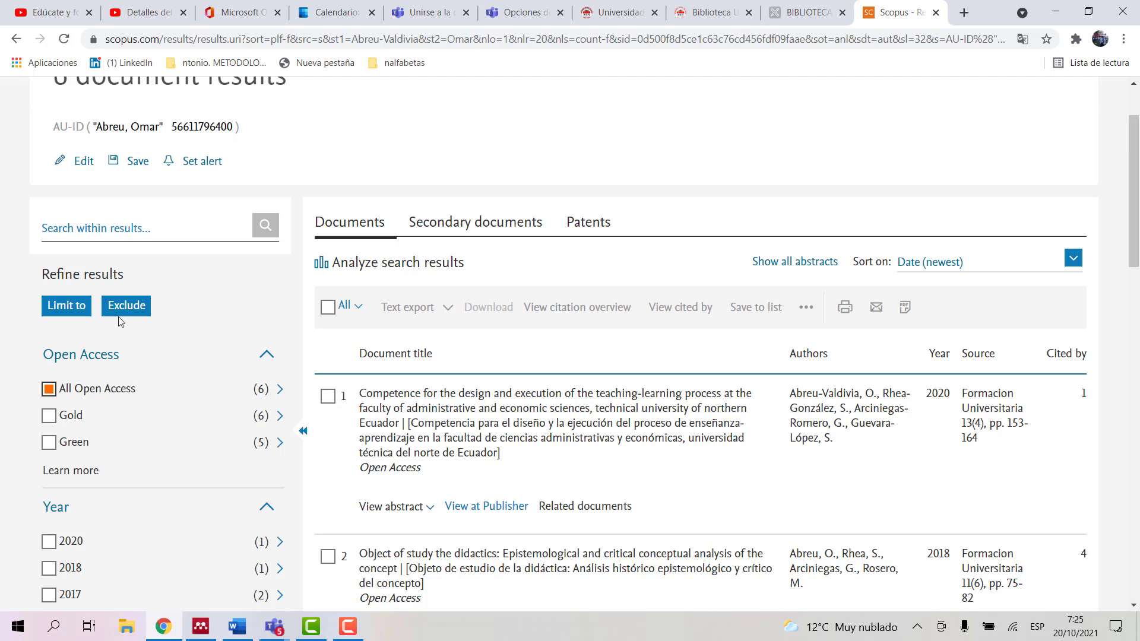
{"action": "left_click", "coordinate": [49, 389]}
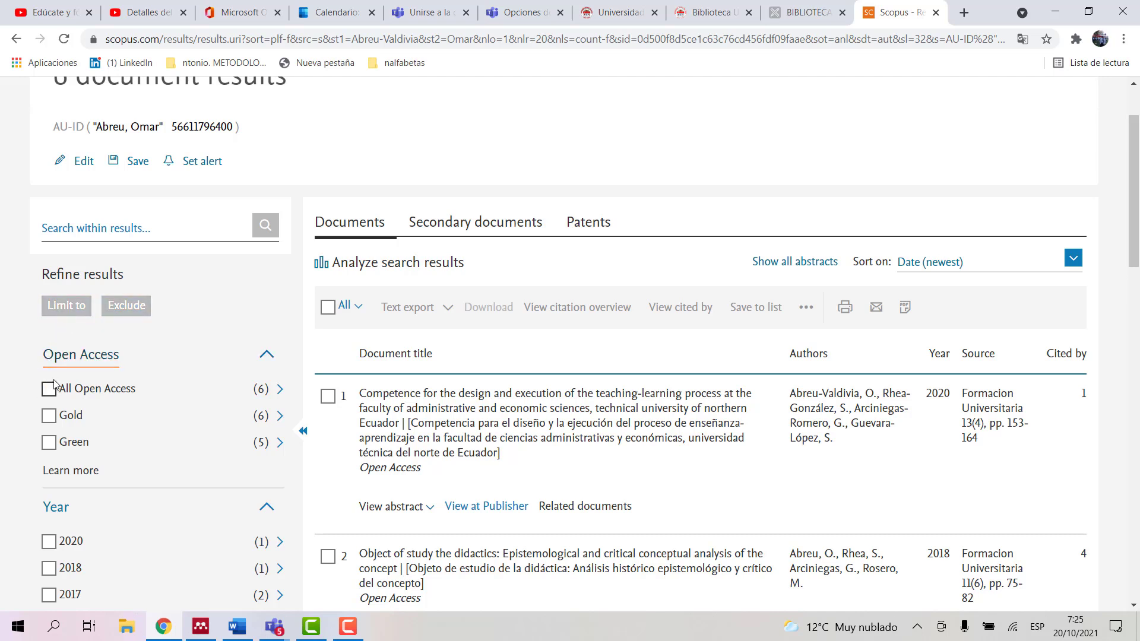
{"action": "right_click", "coordinate": [52, 391]}
{"action": "left_click", "coordinate": [52, 392]}
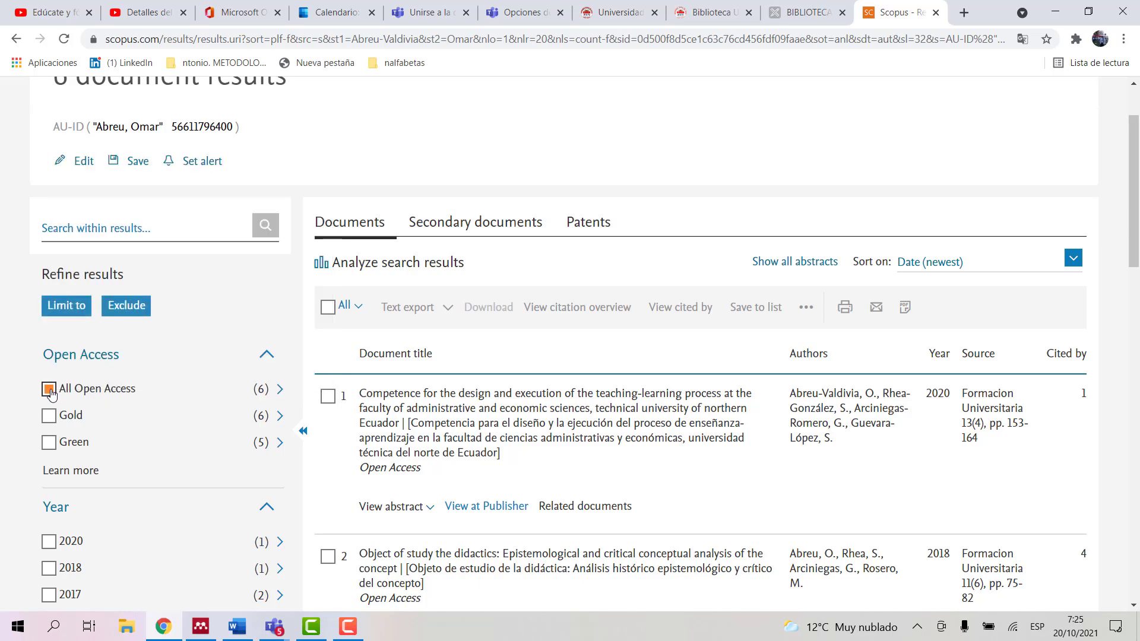
{"action": "left_click", "coordinate": [68, 307]}
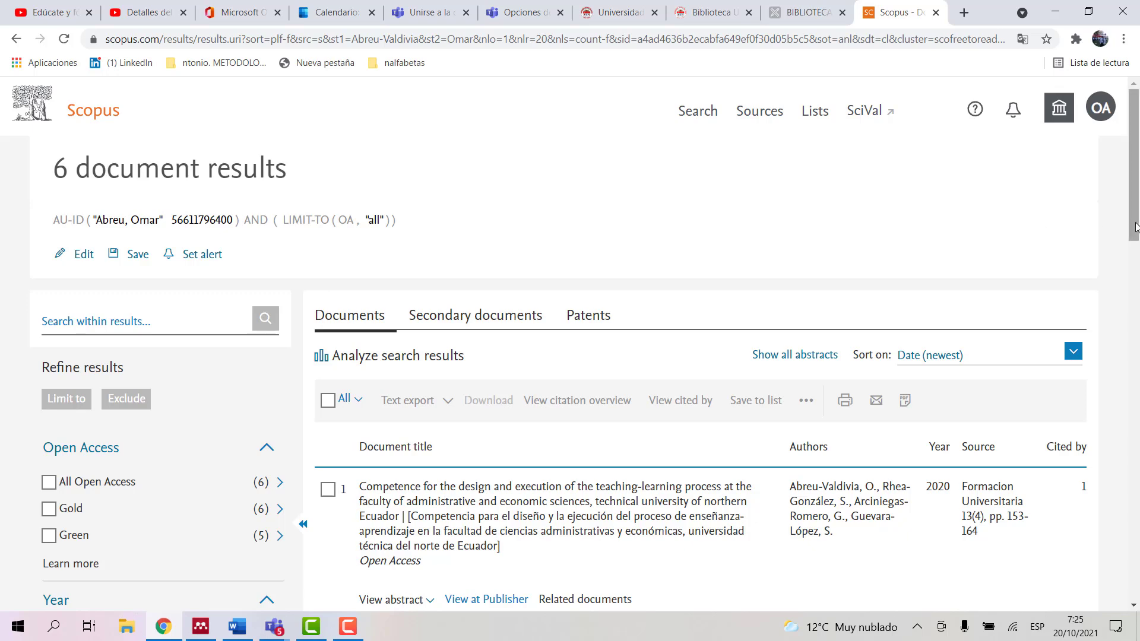
Step: Further limit the results to the year 2020
{"action": "left_click_drag", "start_coordinate": [1135, 232], "coordinate": [1137, 318]}
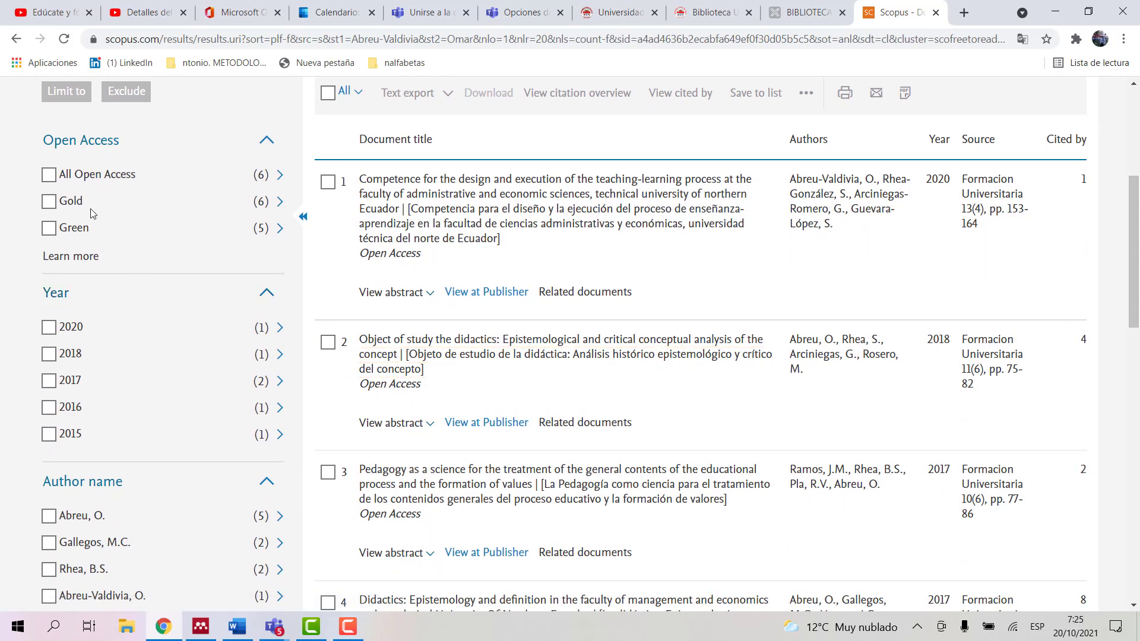
{"action": "left_click", "coordinate": [49, 330]}
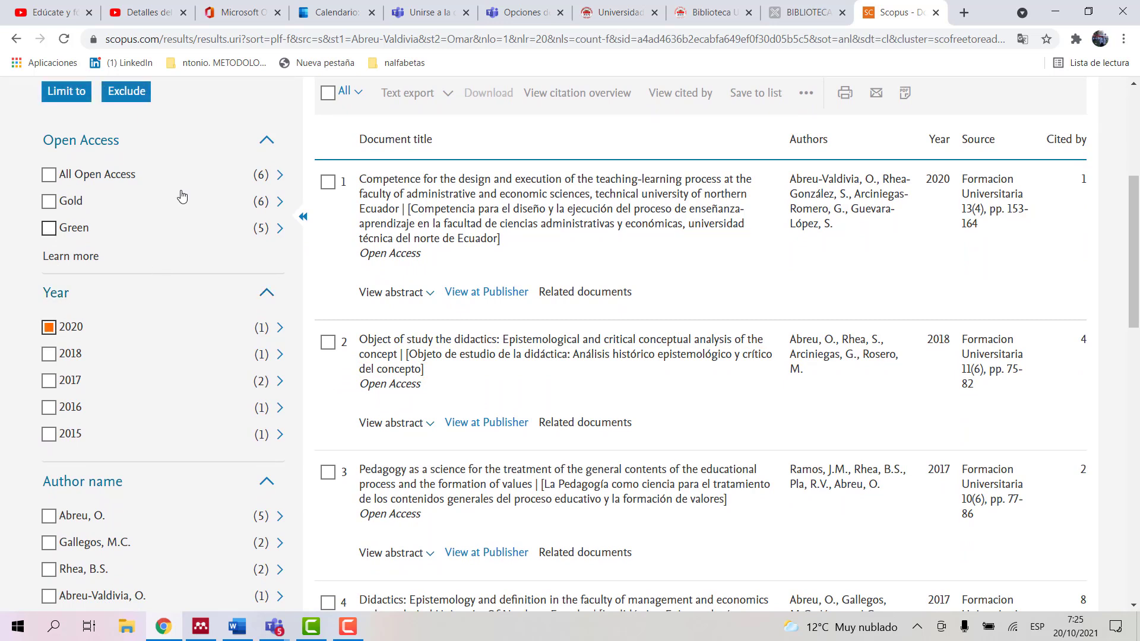
{"action": "left_click", "coordinate": [63, 95]}
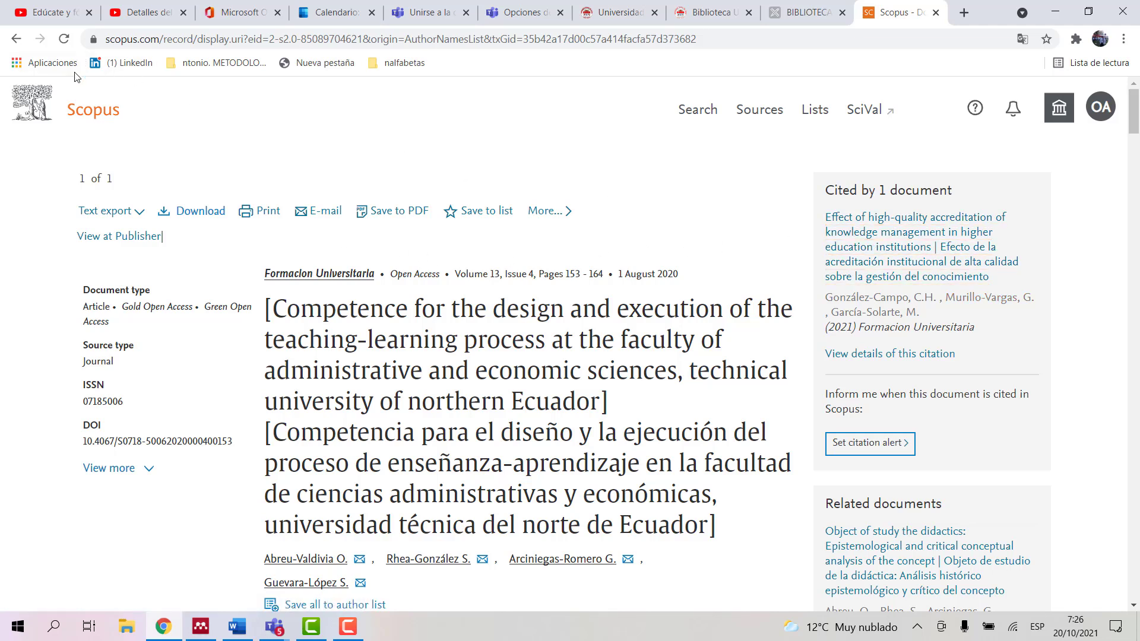
Step: Re-run the author search from the Scopus start page and open all 6 documents
{"action": "left_click", "coordinate": [84, 115]}
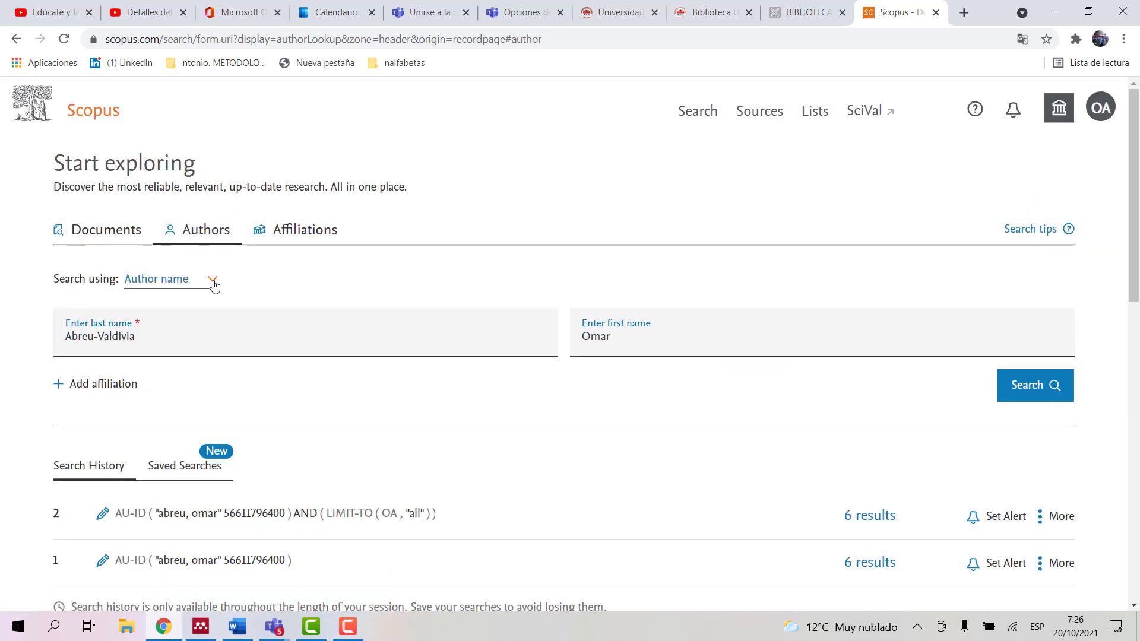
{"action": "left_click", "coordinate": [1018, 392]}
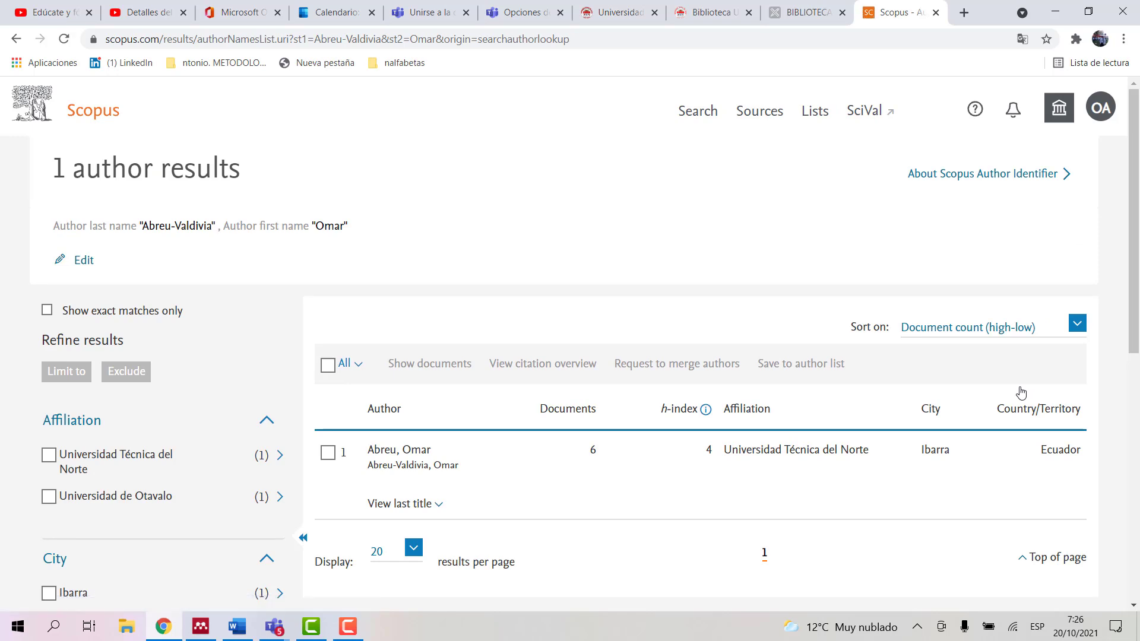
{"action": "scroll", "coordinate": [1133, 295], "scroll_direction": "down", "scroll_amount": 5}
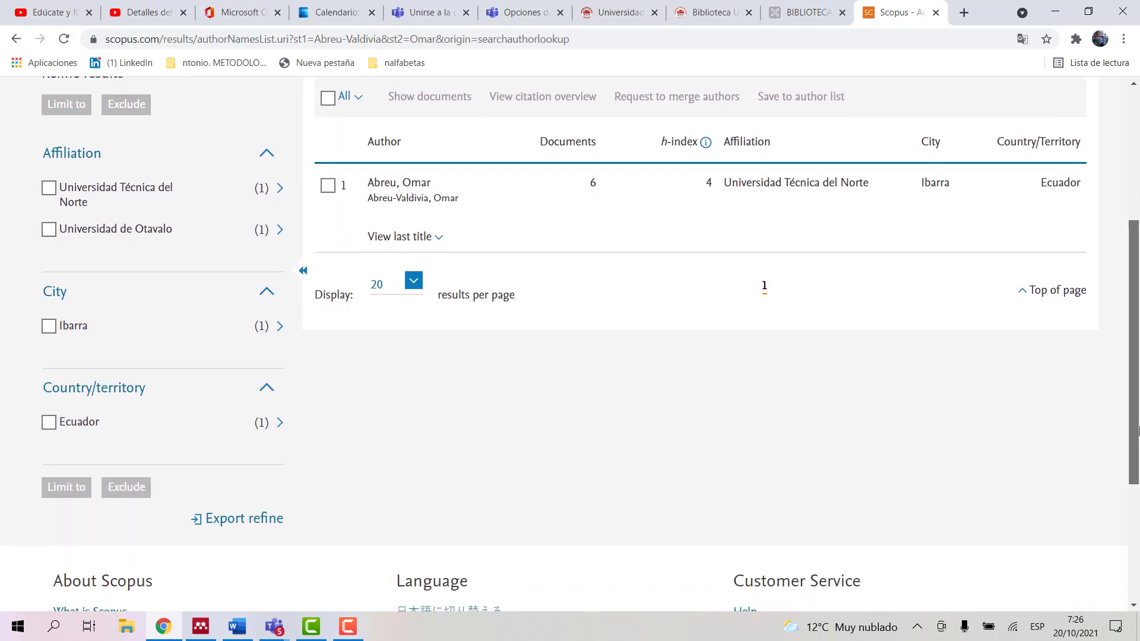
{"action": "scroll", "coordinate": [570, 342], "scroll_direction": "down", "scroll_amount": 1}
{"action": "scroll", "coordinate": [570, 344], "scroll_direction": "up", "scroll_amount": 1}
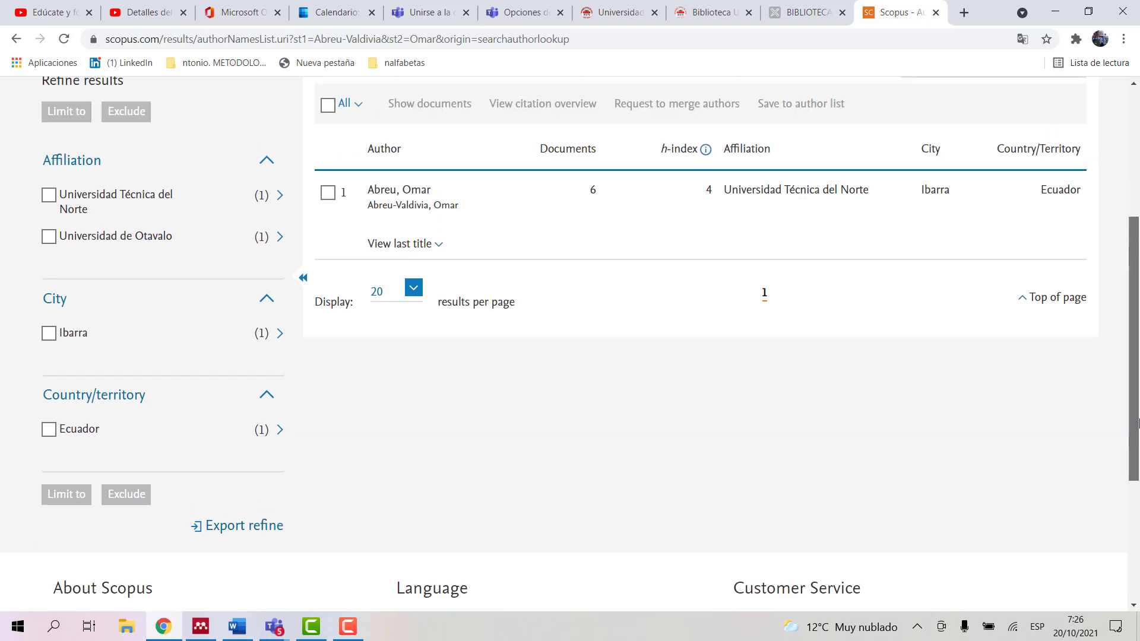
{"action": "left_click", "coordinate": [592, 194]}
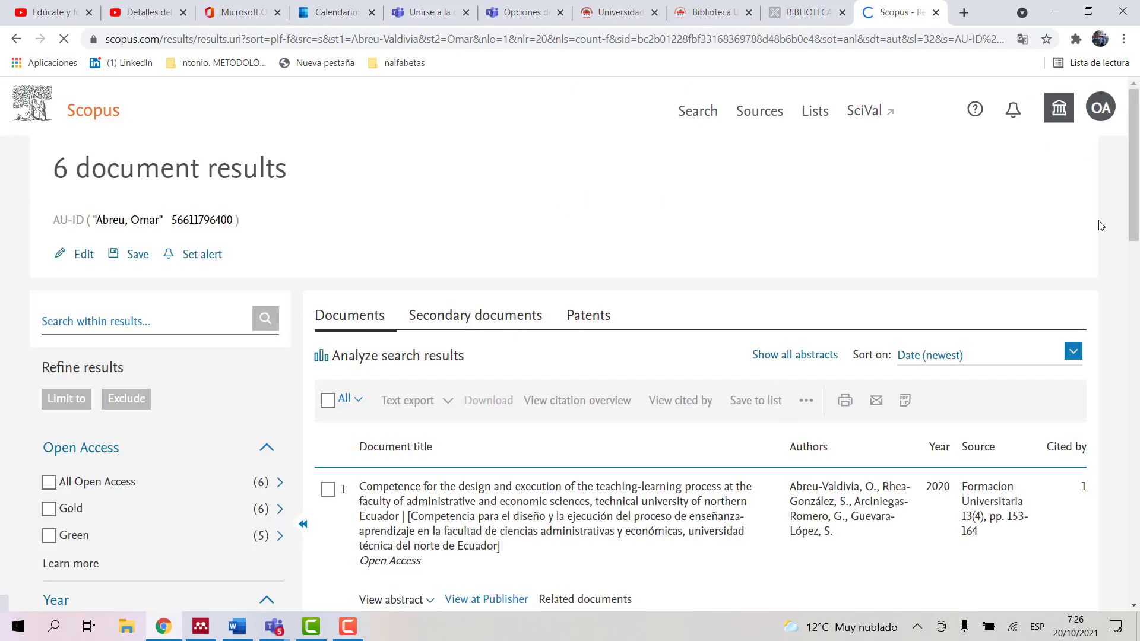
Step: Filter the author's six documents by source title Formacion Universitaria
{"action": "left_click_drag", "start_coordinate": [1135, 209], "coordinate": [1138, 411]}
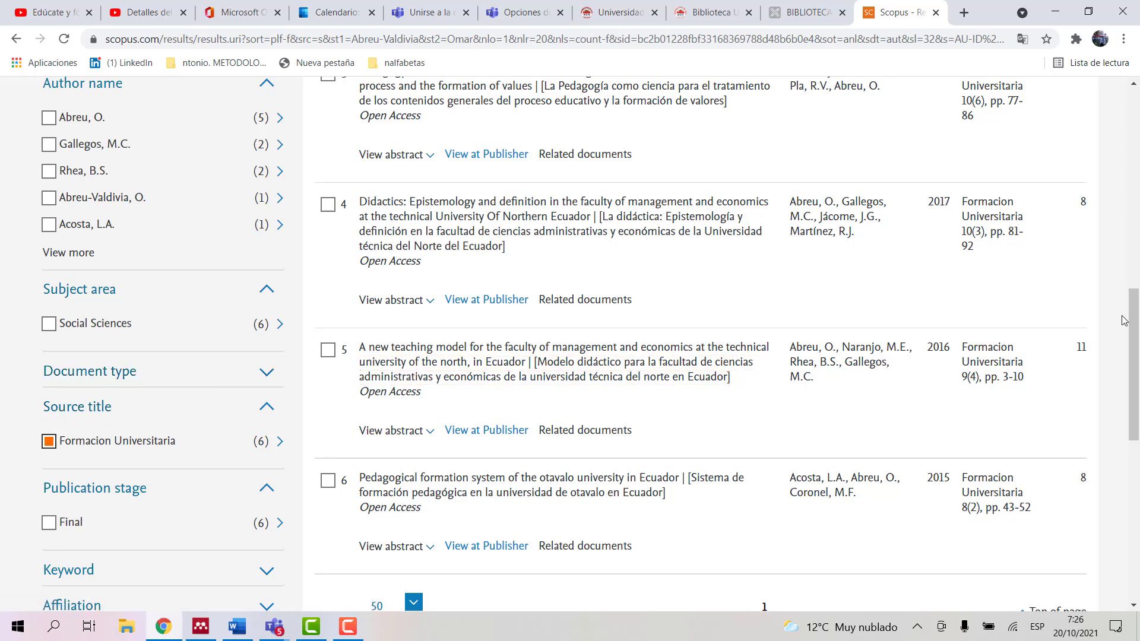
{"action": "left_click_drag", "start_coordinate": [1136, 322], "coordinate": [1137, 189]}
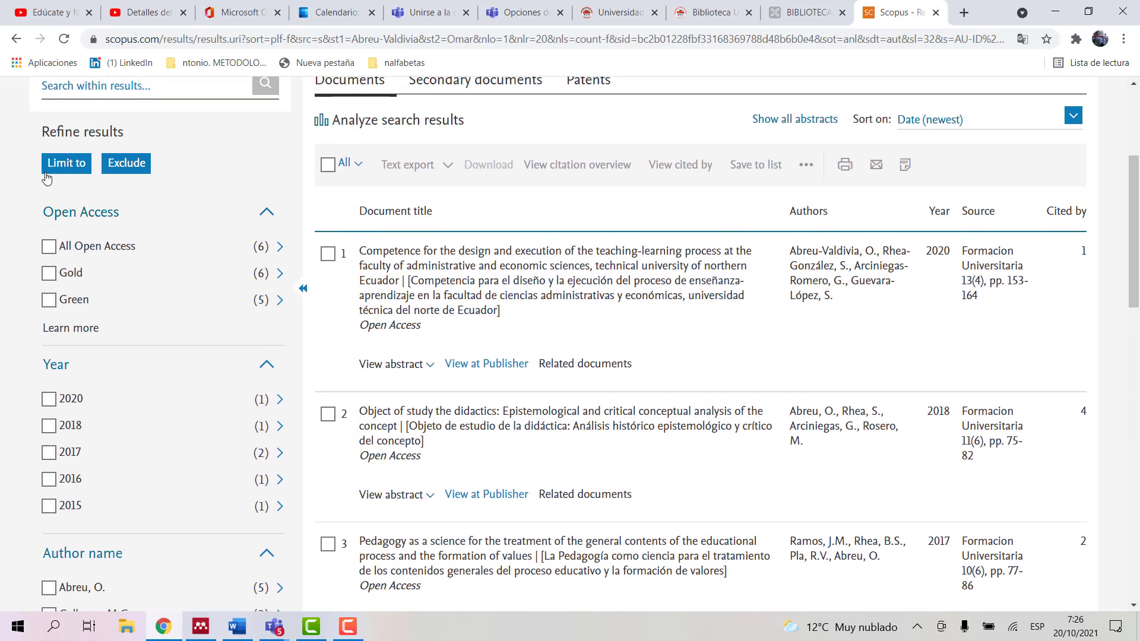
{"action": "left_click", "coordinate": [64, 164]}
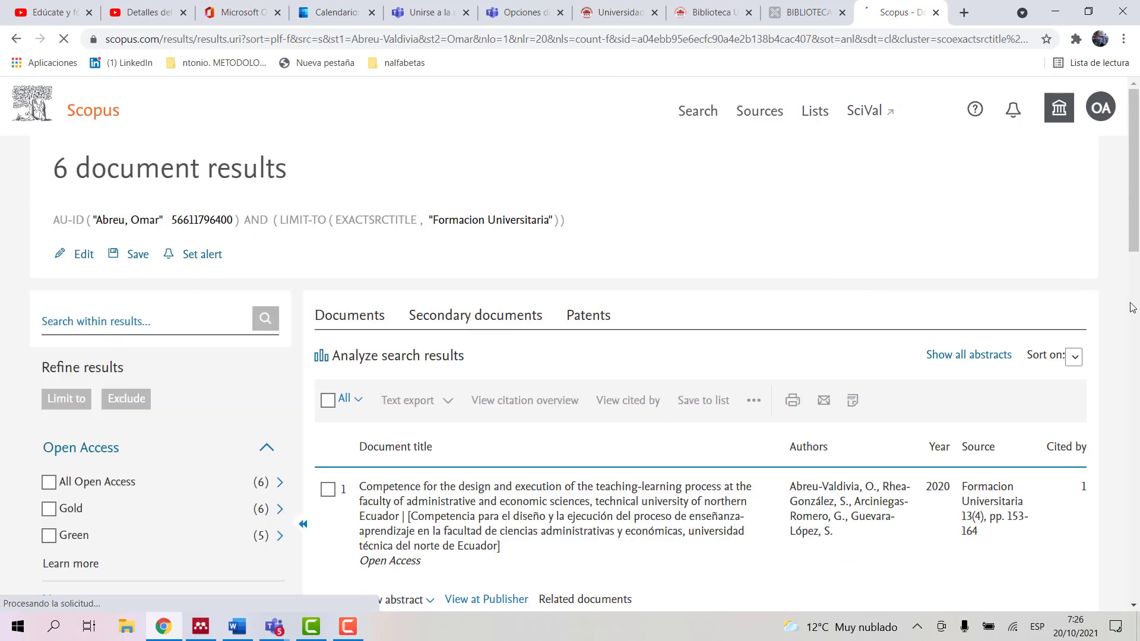
{"action": "left_click_drag", "start_coordinate": [1134, 222], "coordinate": [1134, 294]}
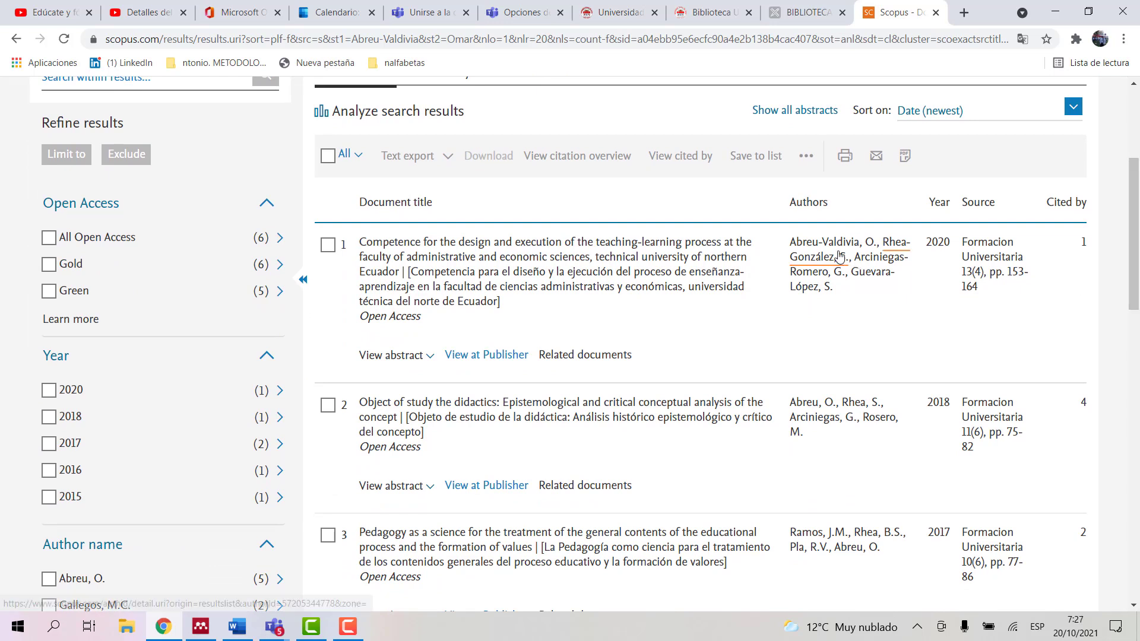
Step: Open the 2020 teaching-learning competence article's record and its E-mail form
{"action": "left_click", "coordinate": [492, 267]}
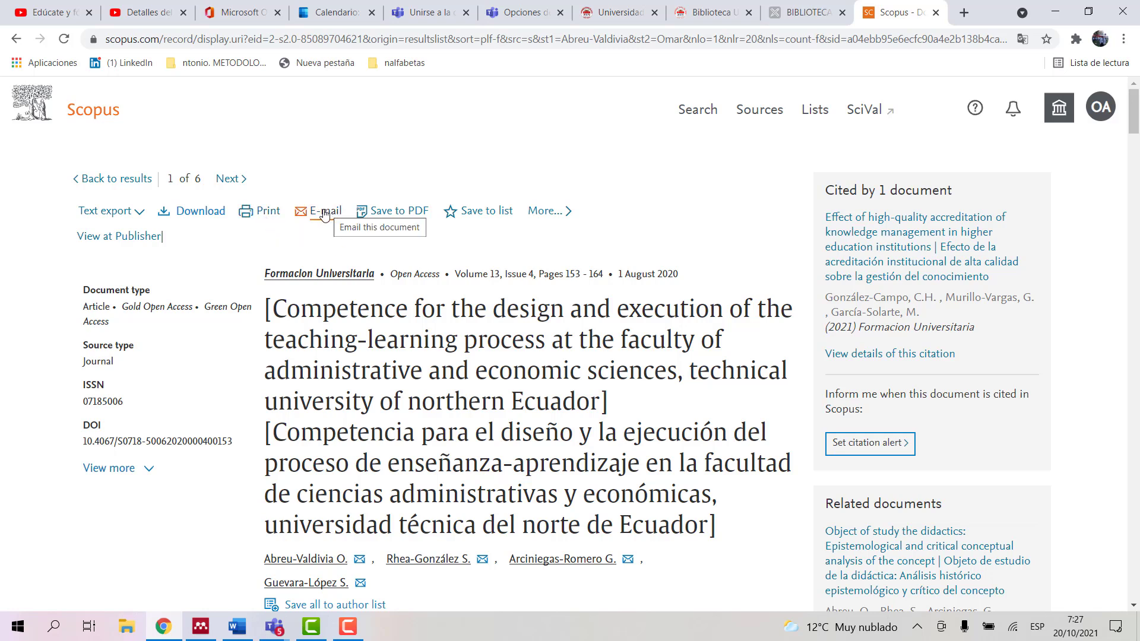
{"action": "left_click", "coordinate": [324, 212]}
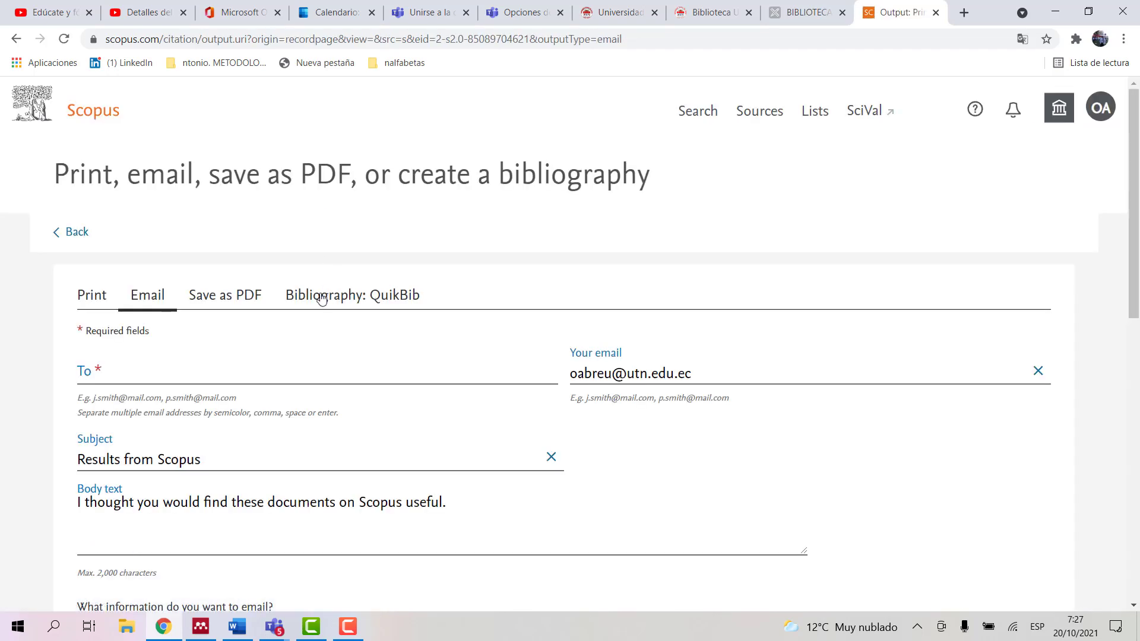
Step: Begin entering a recipient address on the email form and look over the page
{"action": "left_click", "coordinate": [157, 375]}
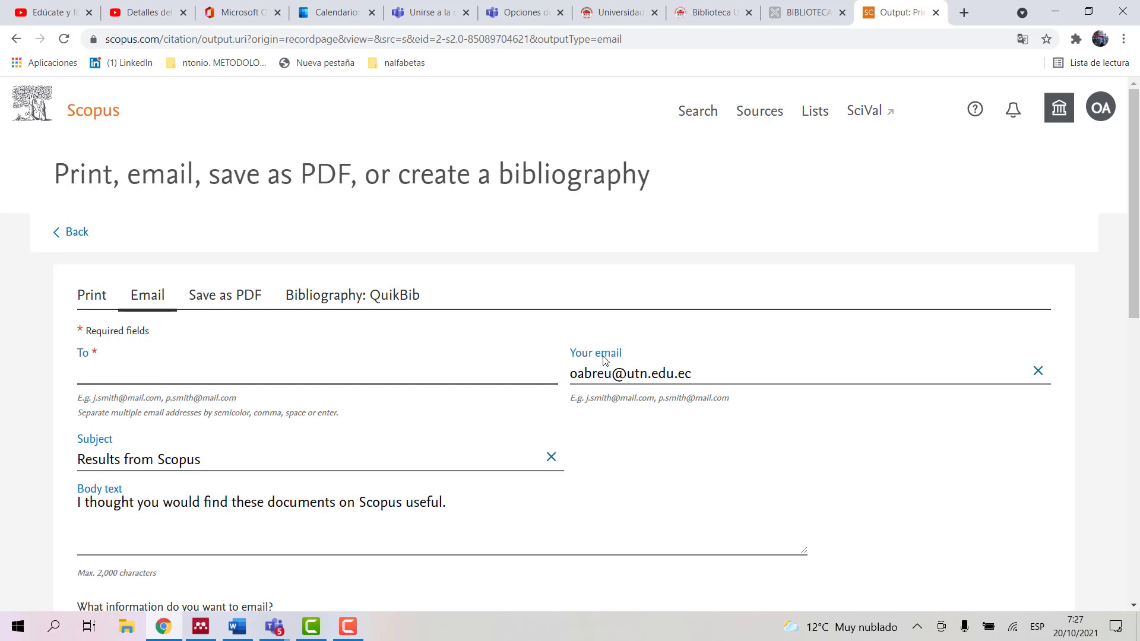
{"action": "left_click_drag", "start_coordinate": [1136, 298], "coordinate": [1136, 499]}
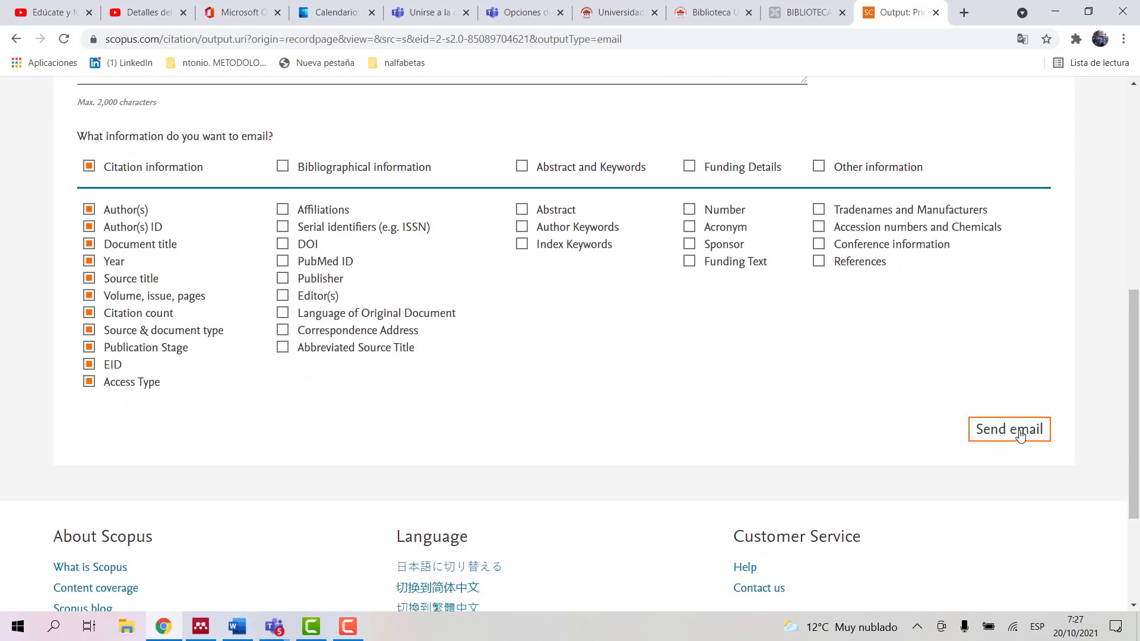
{"action": "left_click_drag", "start_coordinate": [1134, 446], "coordinate": [1137, 257]}
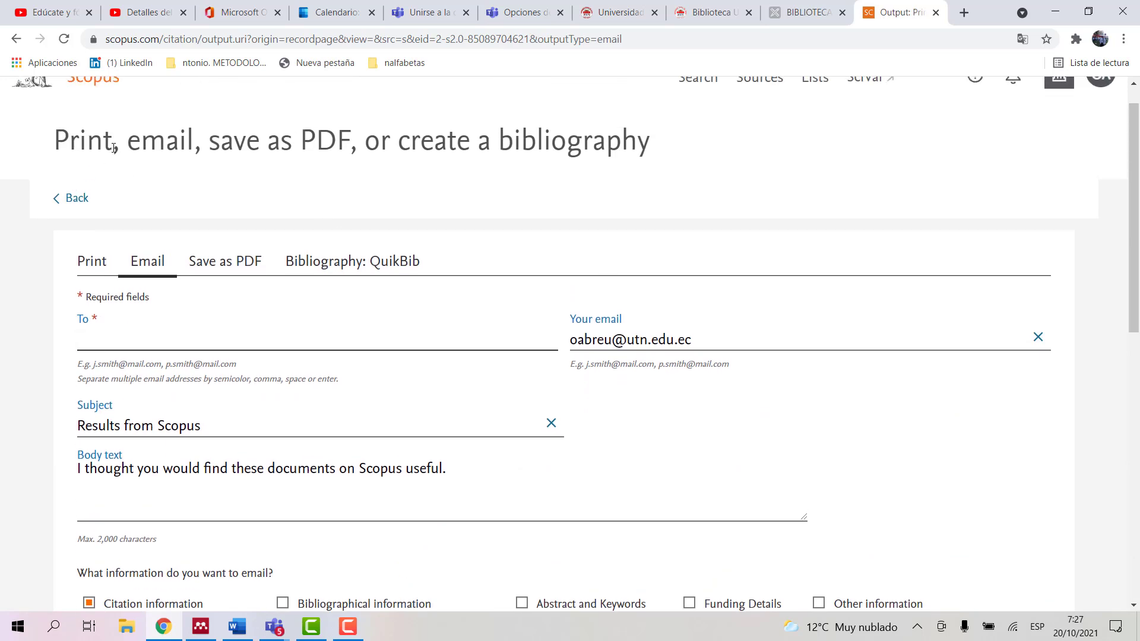
Step: Back on the record, export it as PDF and open scopusresults (4).pdf
{"action": "left_click", "coordinate": [56, 203]}
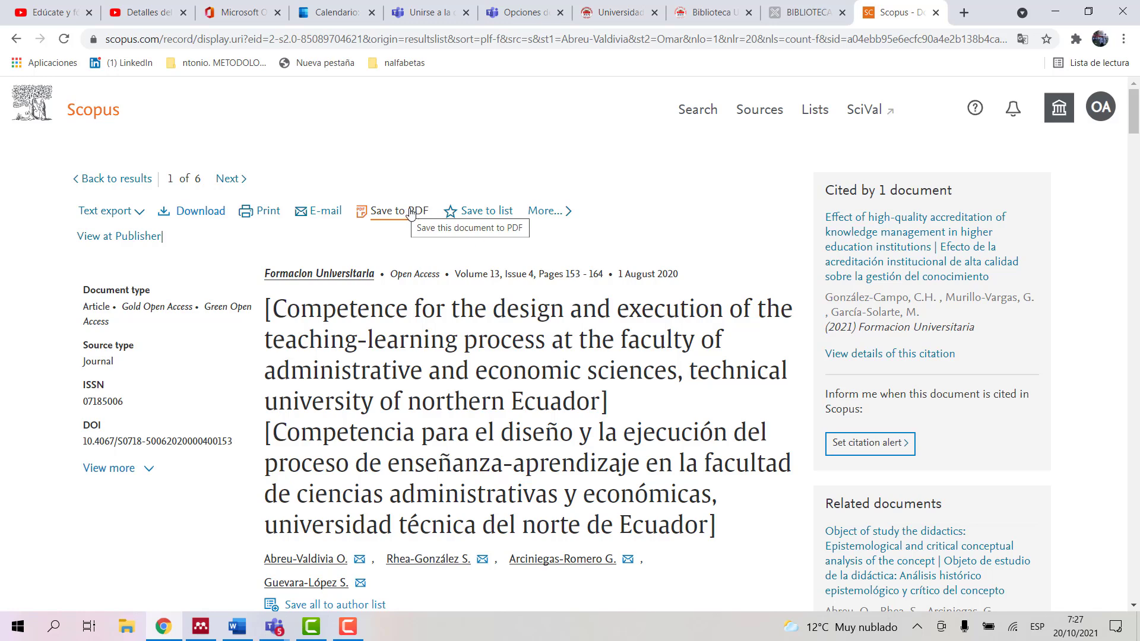
{"action": "left_click", "coordinate": [404, 212]}
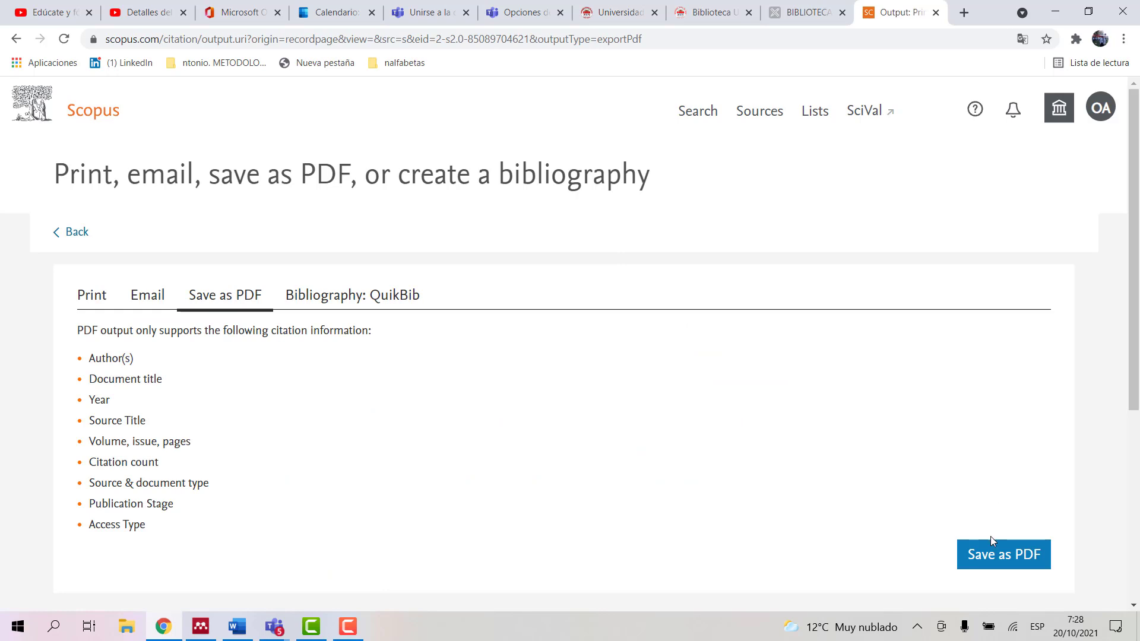
{"action": "left_click", "coordinate": [982, 557]}
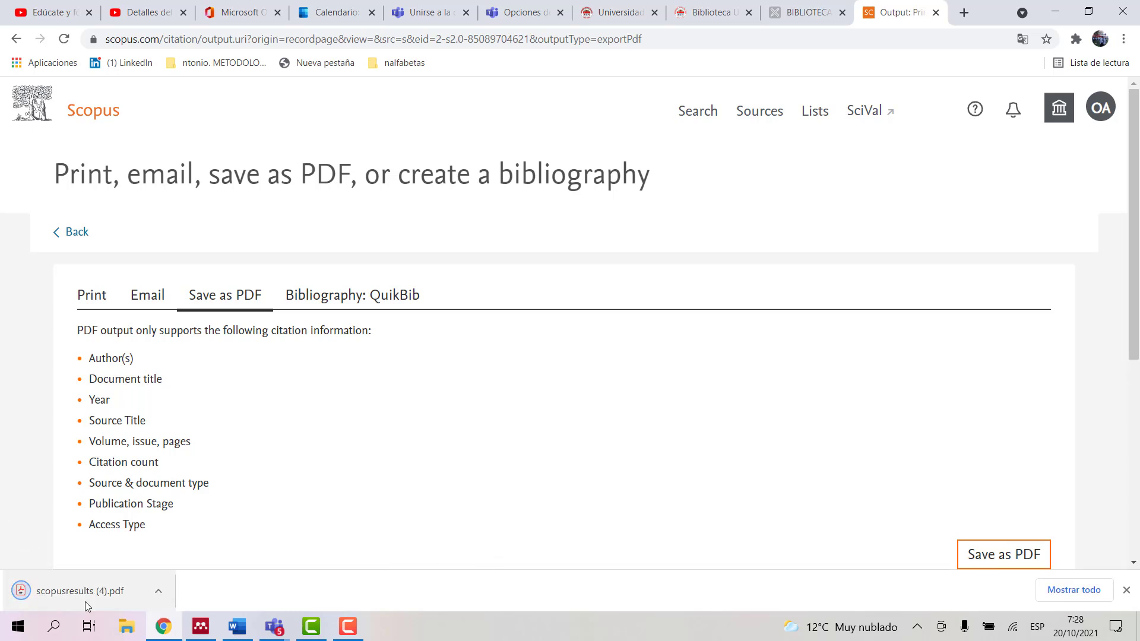
{"action": "left_click", "coordinate": [68, 590]}
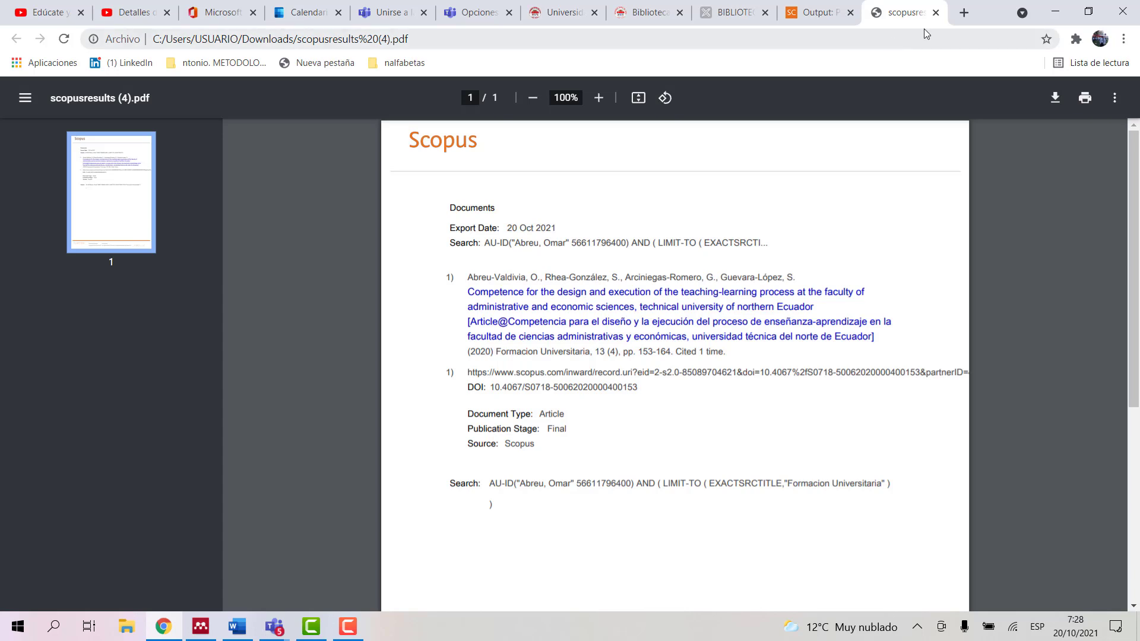
Step: Close the results PDF tab and go back to the 2020 article's Scopus record
{"action": "left_click", "coordinate": [935, 12]}
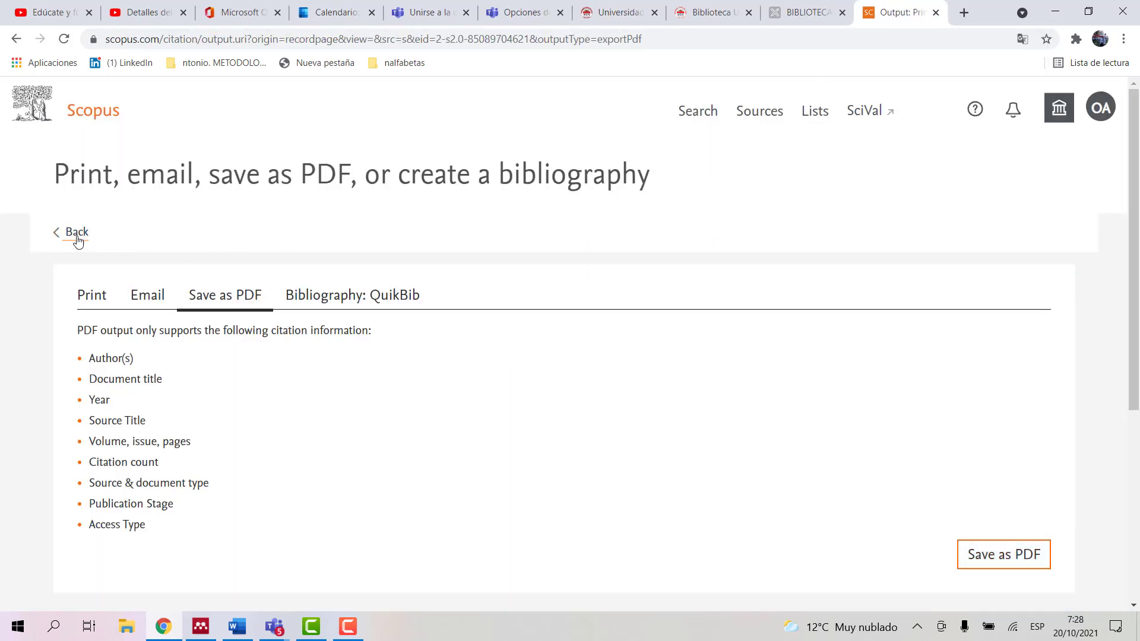
{"action": "left_click", "coordinate": [58, 237]}
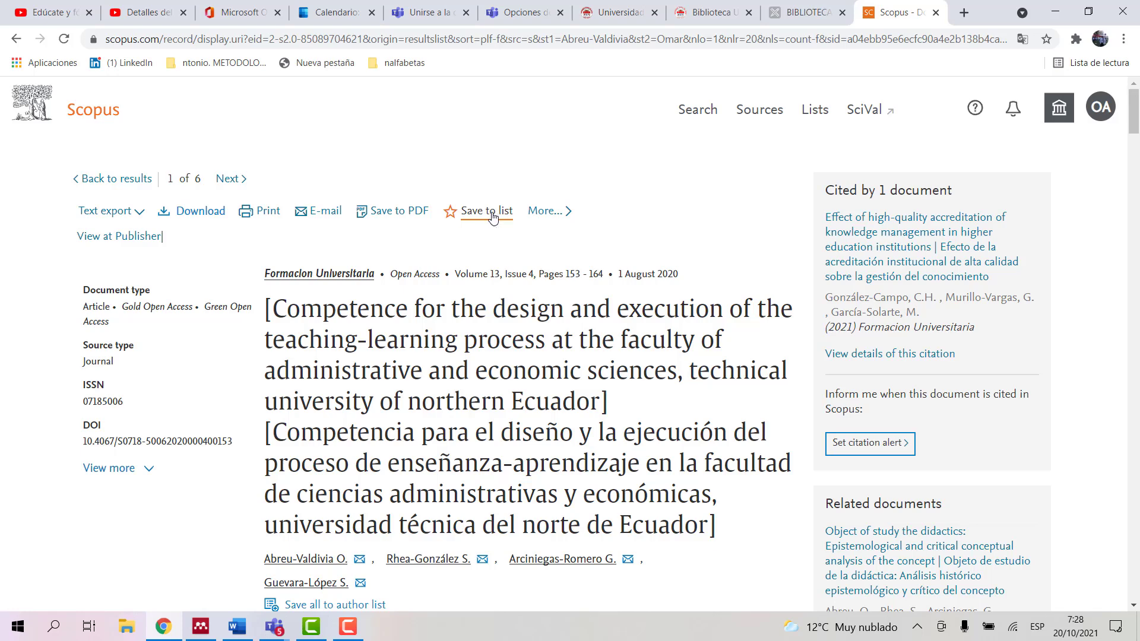
{"action": "left_click", "coordinate": [492, 217]}
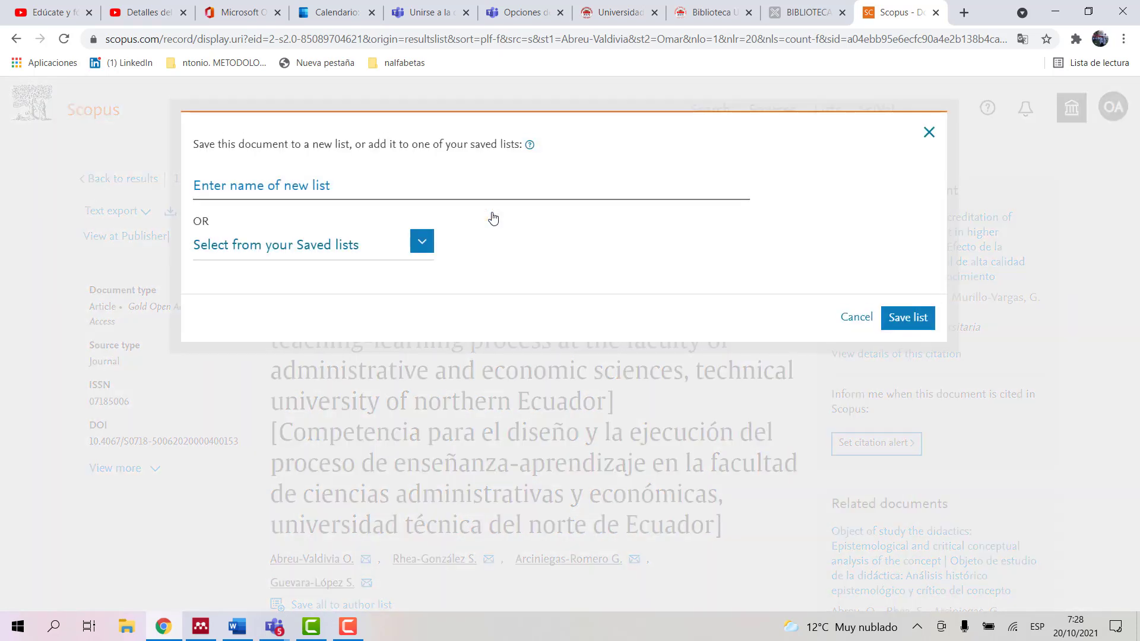
{"action": "left_click", "coordinate": [370, 190]}
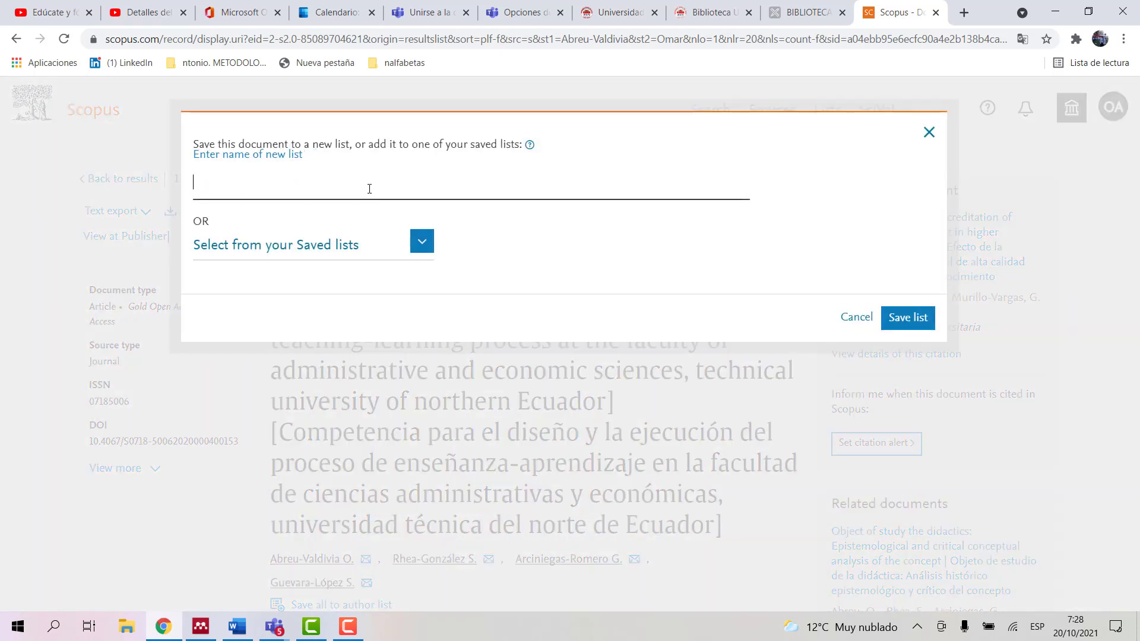
{"action": "left_click", "coordinate": [320, 183]}
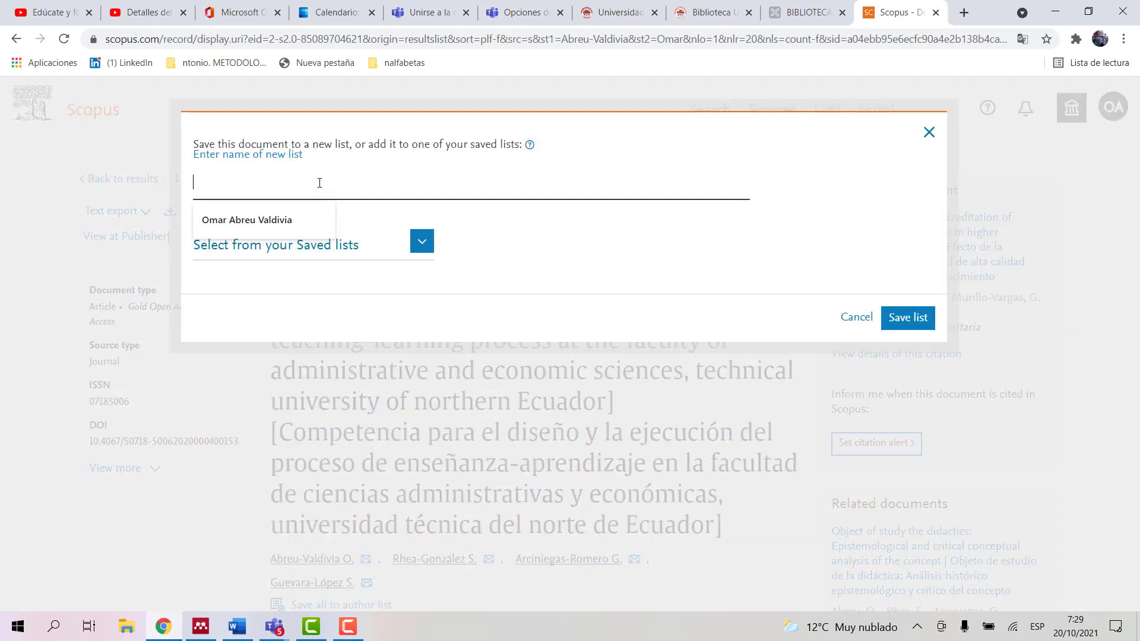
{"action": "left_click", "coordinate": [286, 215]}
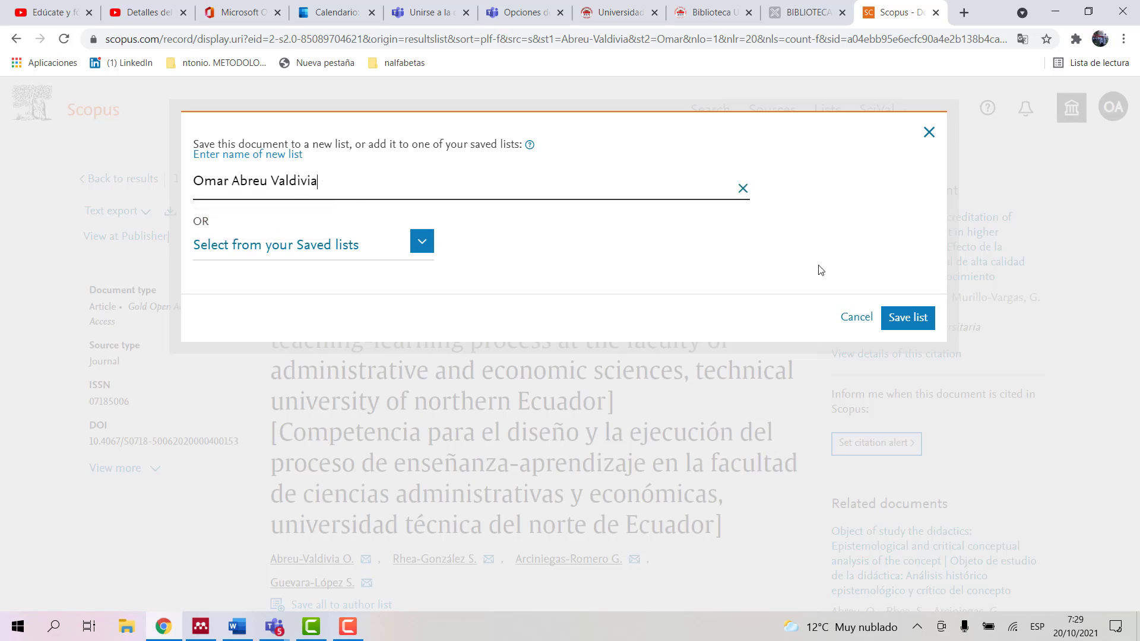
{"action": "left_click", "coordinate": [900, 322]}
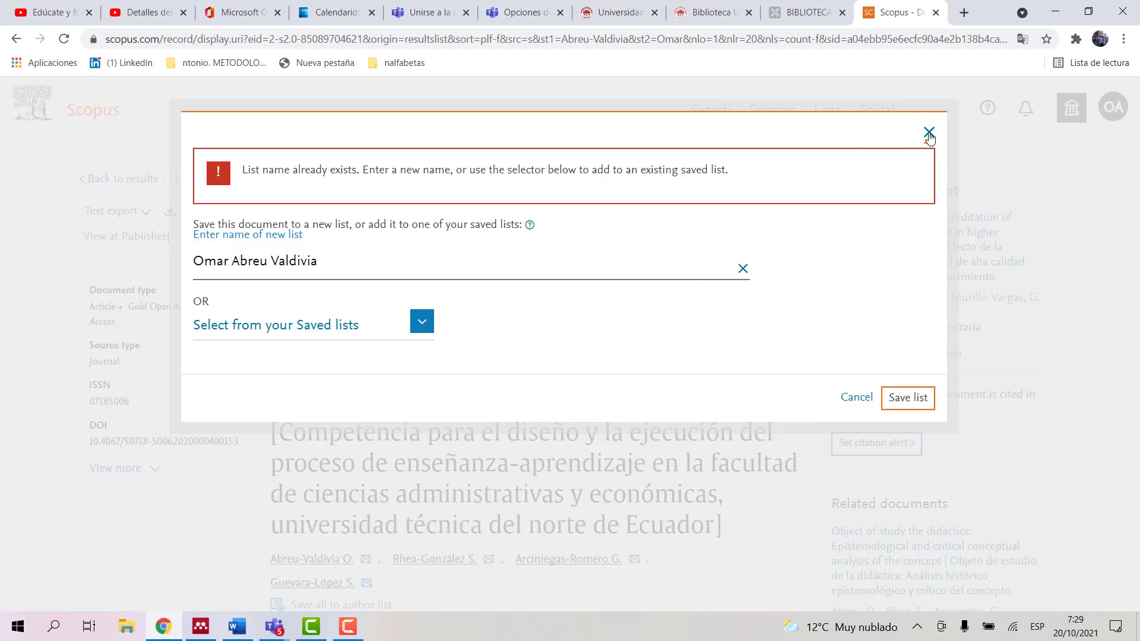
{"action": "left_click", "coordinate": [929, 135]}
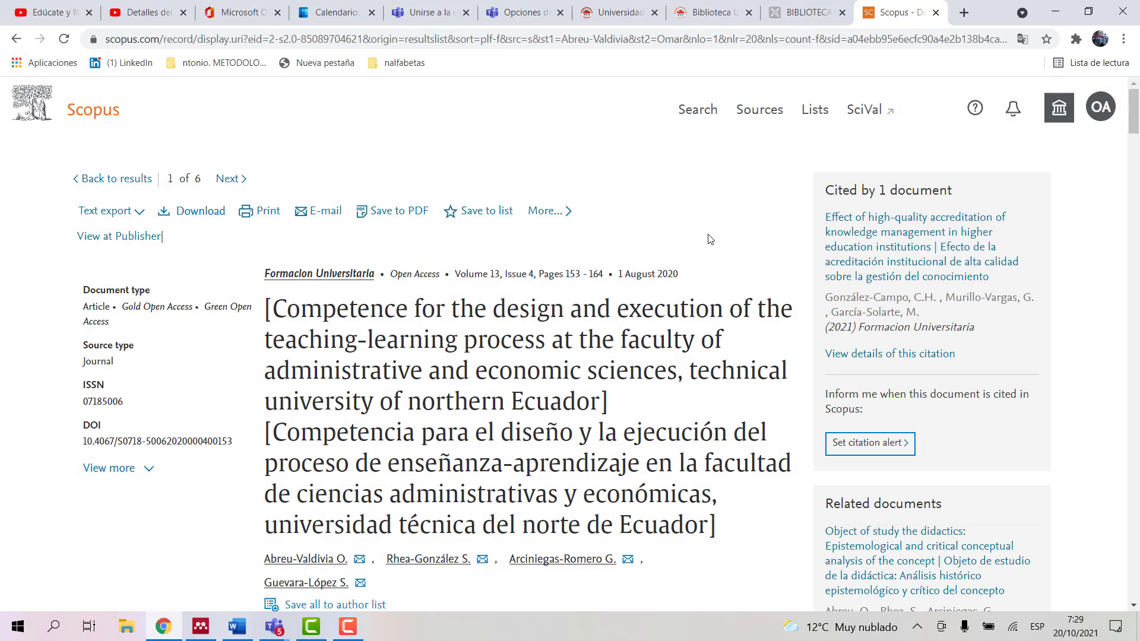
{"action": "left_click", "coordinate": [815, 112]}
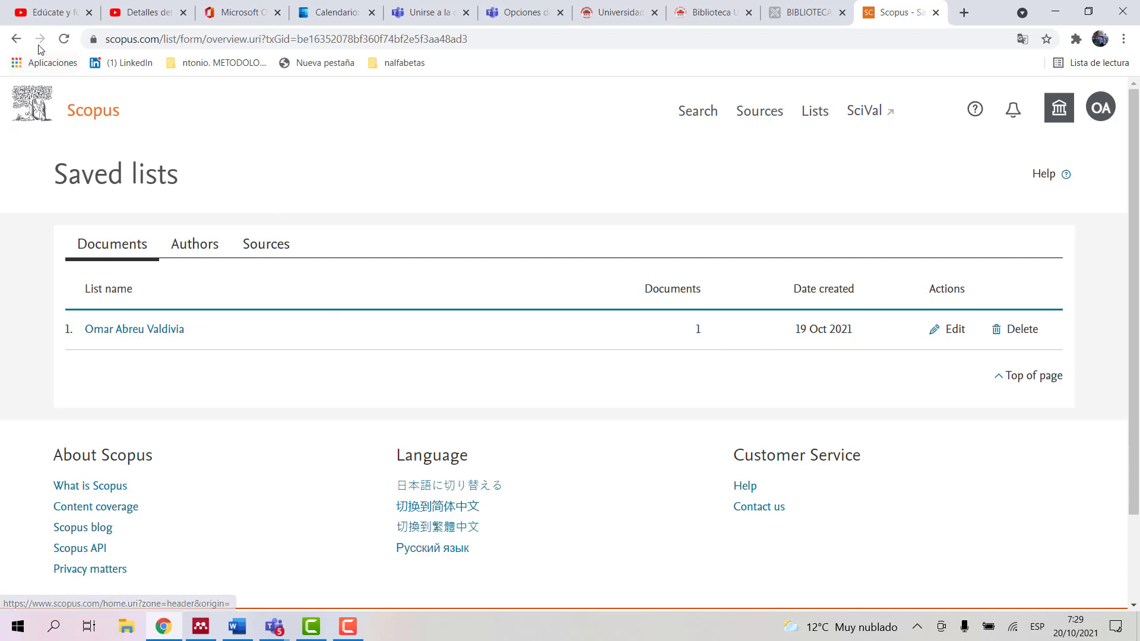
{"action": "left_click", "coordinate": [16, 40]}
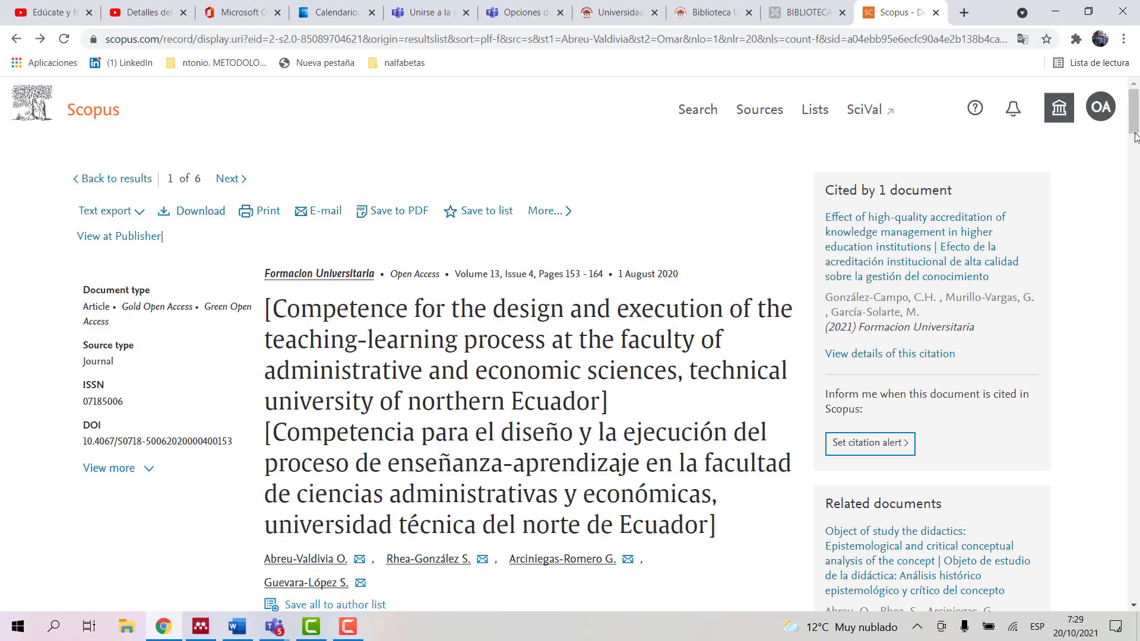
Step: Expand the record details to show publisher Centro de Informacion Tecnologica and language Spanish
{"action": "mouse_move", "coordinate": [1134, 137]}
{"action": "left_mouse_down"}
{"action": "mouse_move", "coordinate": [1135, 157]}
{"action": "mouse_move", "coordinate": [1137, 129]}
{"action": "left_mouse_up"}
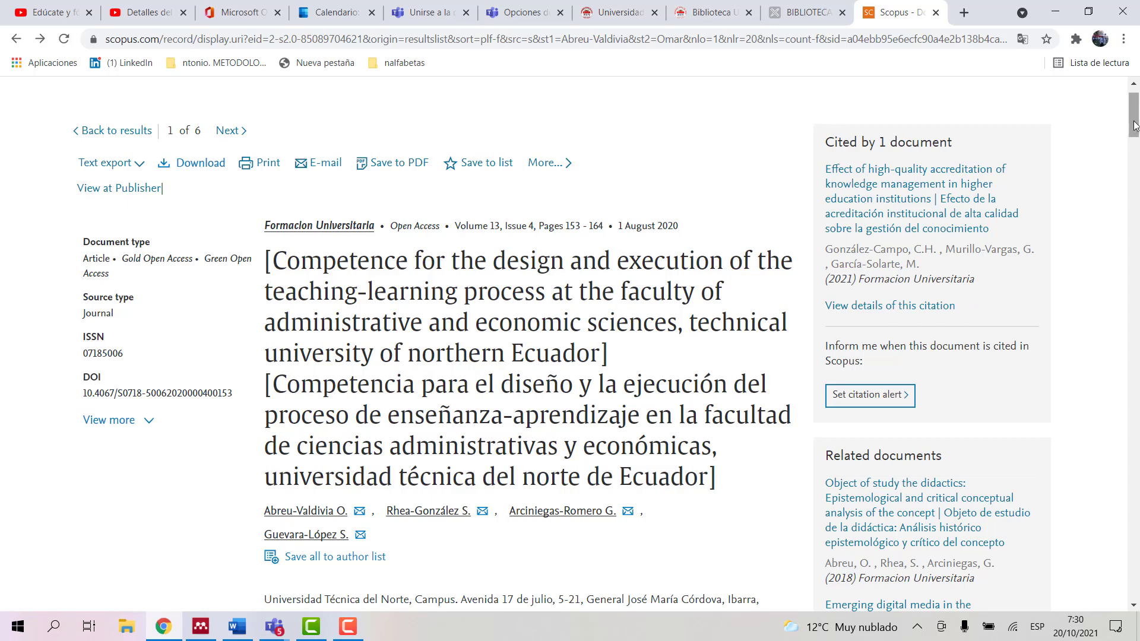
{"action": "mouse_move", "coordinate": [1133, 125]}
{"action": "left_mouse_down"}
{"action": "mouse_move", "coordinate": [1134, 326]}
{"action": "mouse_move", "coordinate": [1136, 108]}
{"action": "left_mouse_up"}
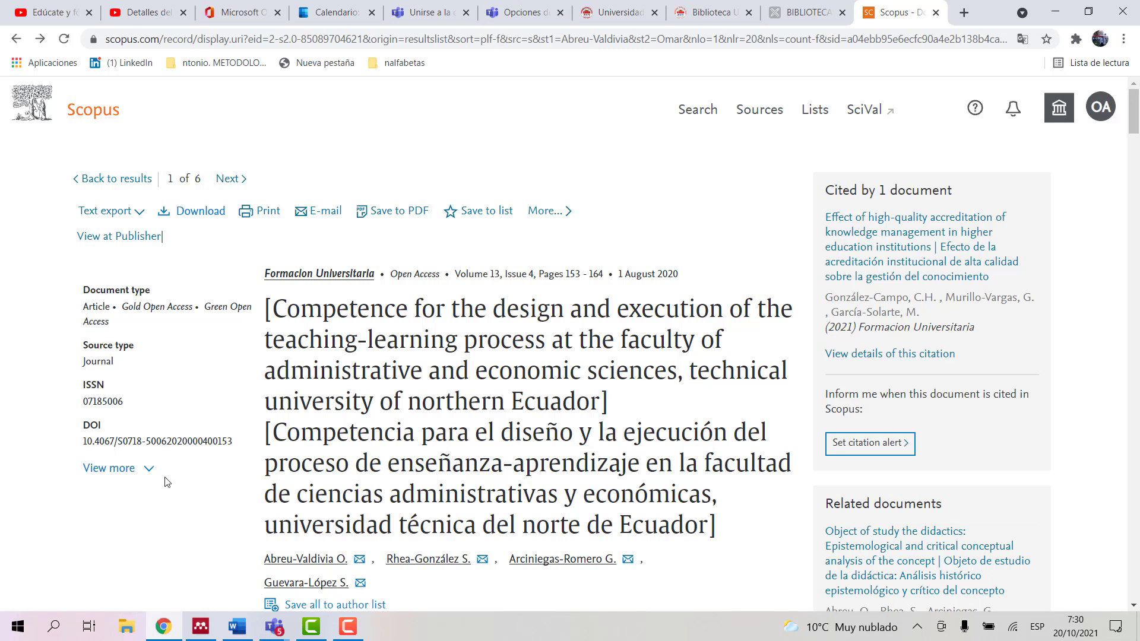
{"action": "left_click", "coordinate": [147, 470]}
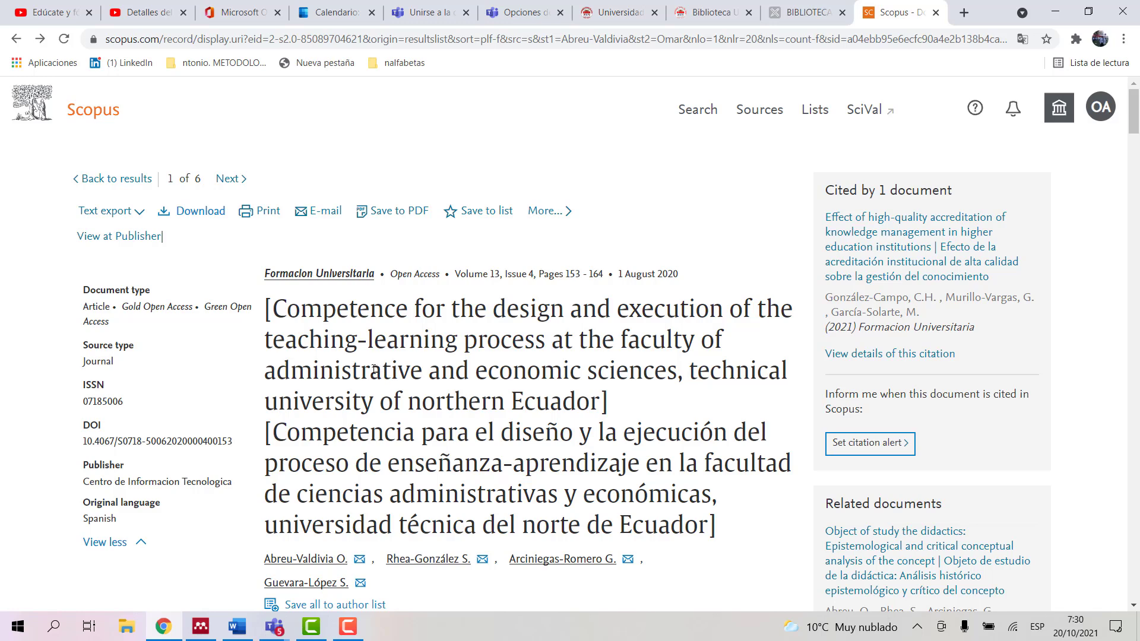
Step: Leave the export page and return to Scopus's Start exploring page with the author search filled in
{"action": "left_click", "coordinate": [15, 42]}
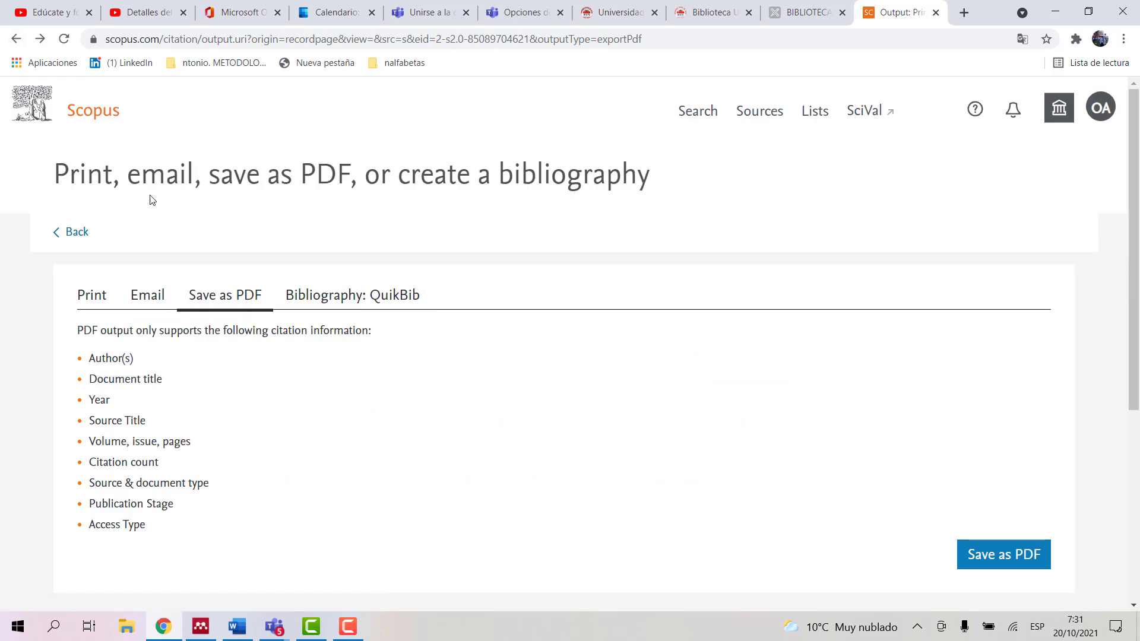
{"action": "left_click", "coordinate": [56, 233]}
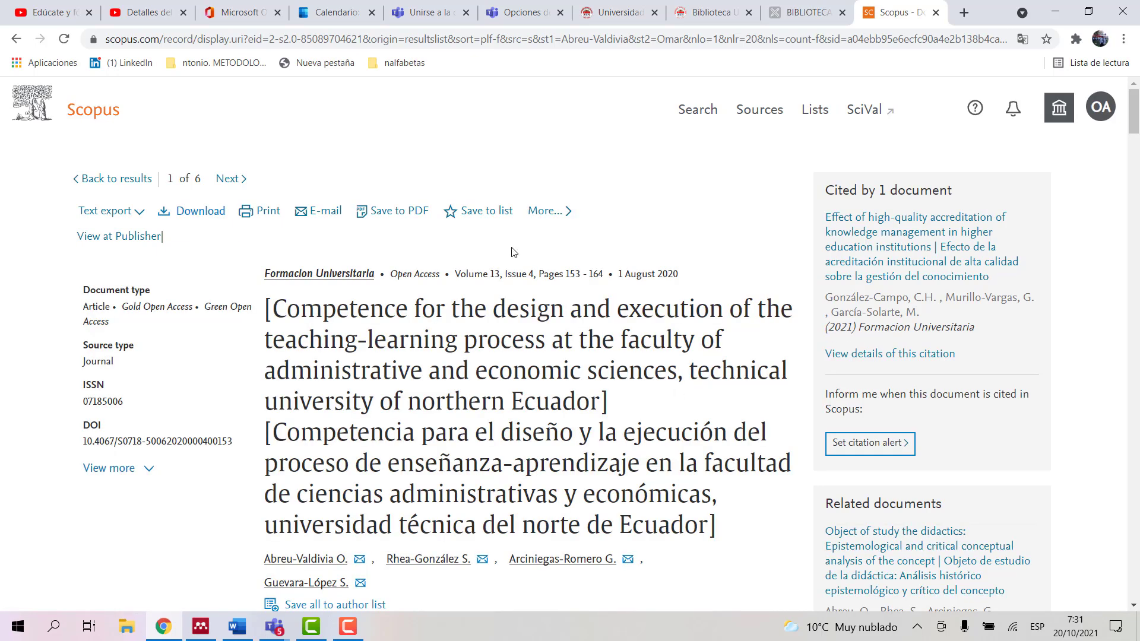
{"action": "left_click", "coordinate": [86, 111]}
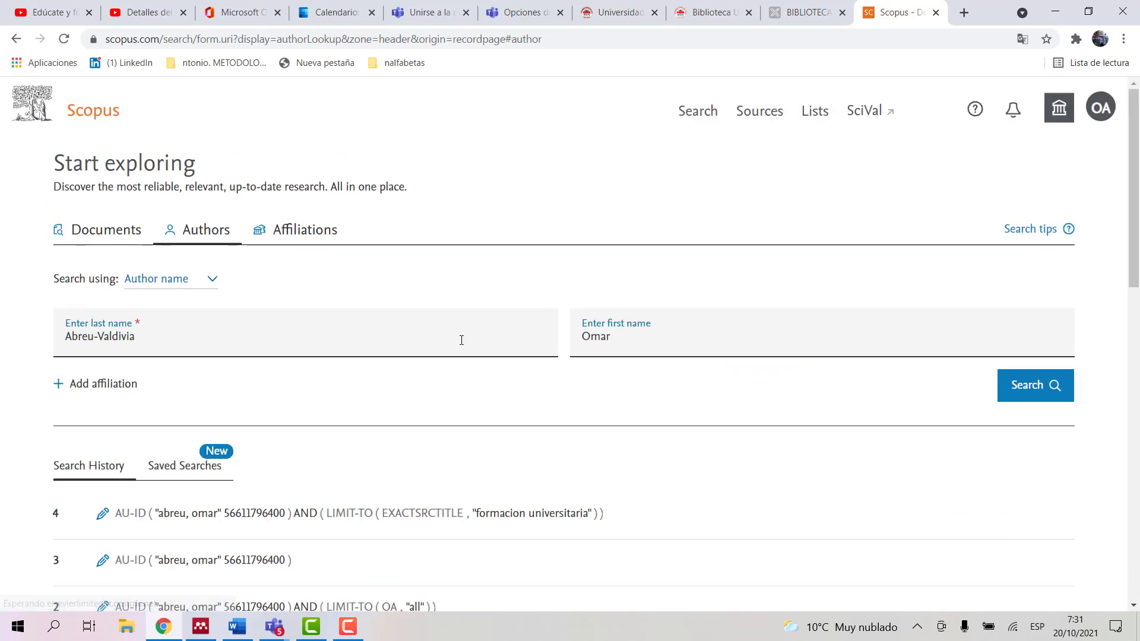
Step: Run the author search, list the 6 documents, and view the first at its SciELO publisher page
{"action": "left_click", "coordinate": [1036, 386]}
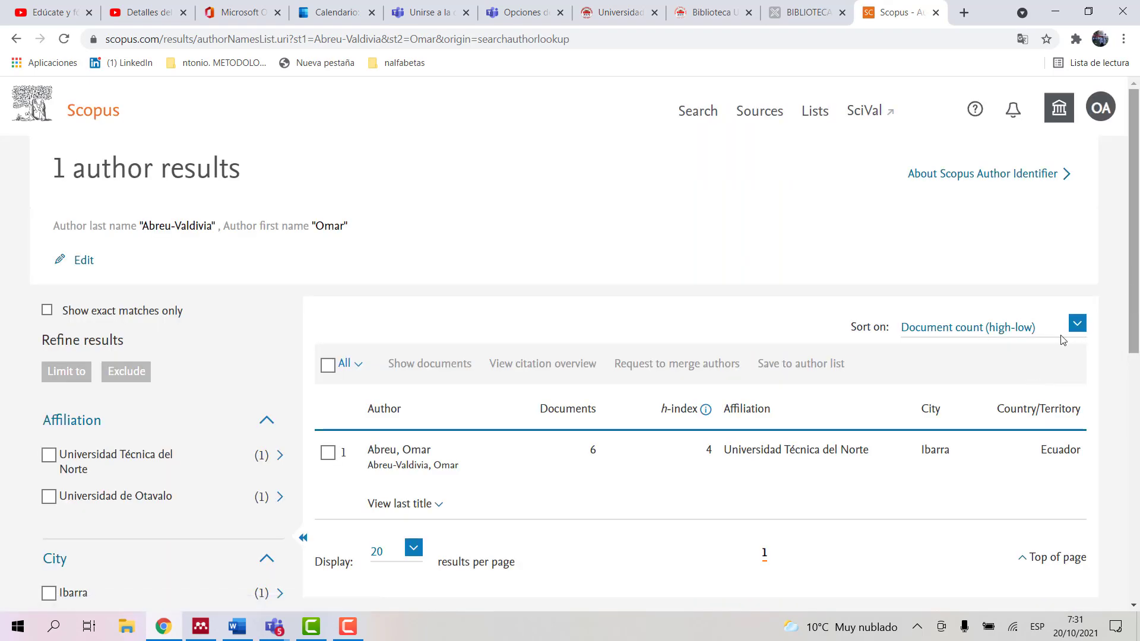
{"action": "left_click", "coordinate": [593, 452]}
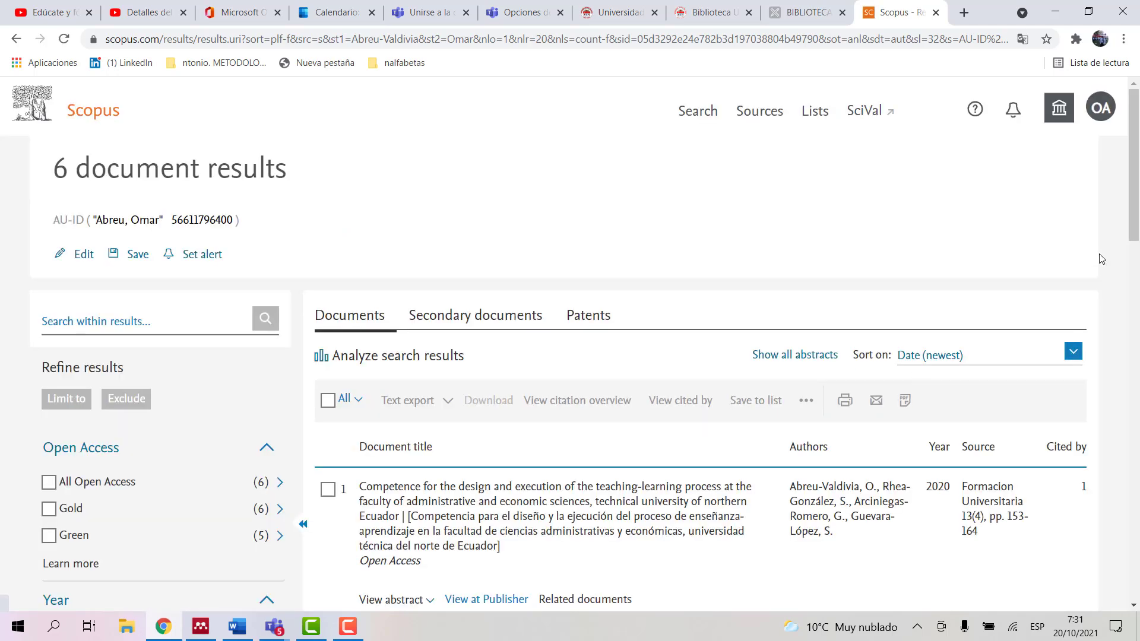
{"action": "scroll", "coordinate": [1135, 203], "scroll_direction": "down", "scroll_amount": 4}
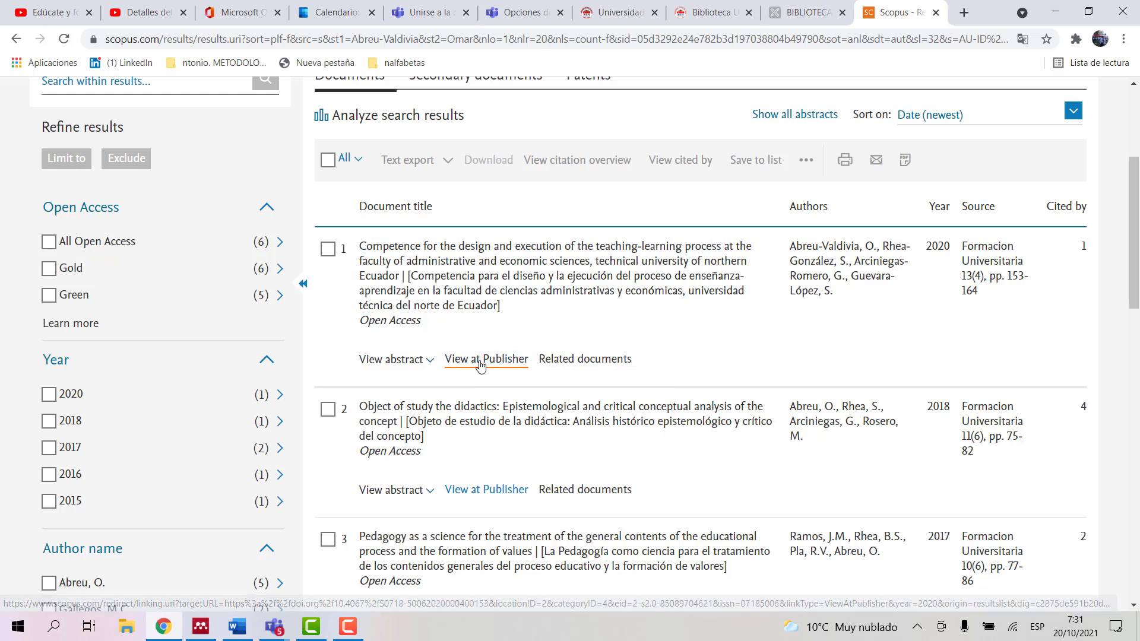
{"action": "left_click", "coordinate": [477, 359]}
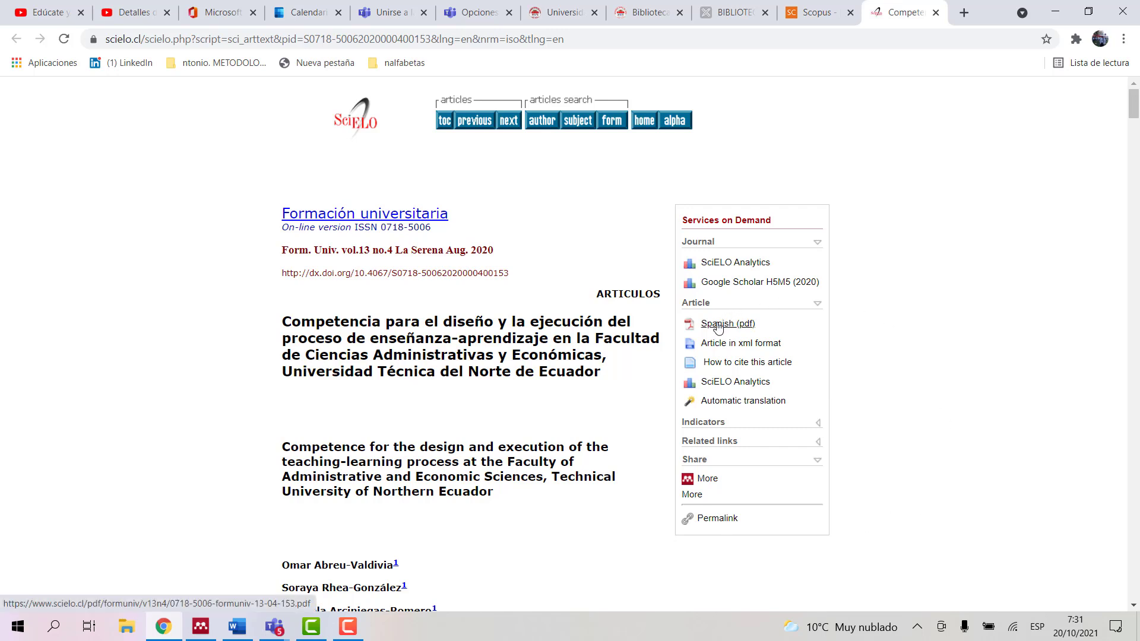
Step: Open the article's Spanish PDF, scroll through its 12 pages, then switch back to the Scopus tab
{"action": "left_click", "coordinate": [717, 325]}
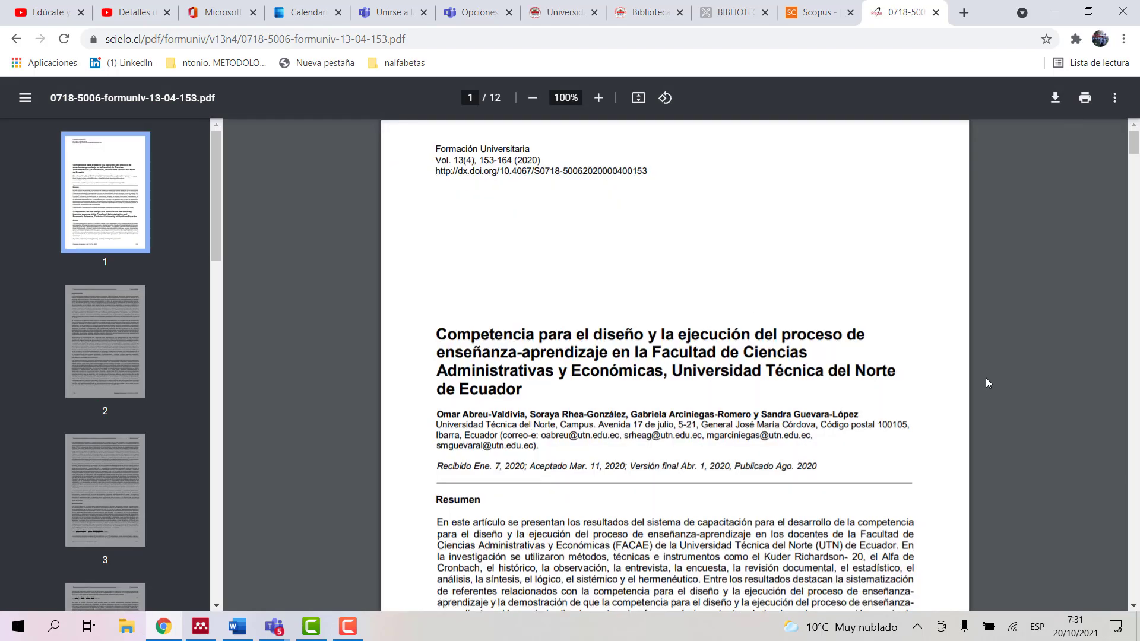
{"action": "left_click_drag", "start_coordinate": [1135, 150], "coordinate": [1135, 310]}
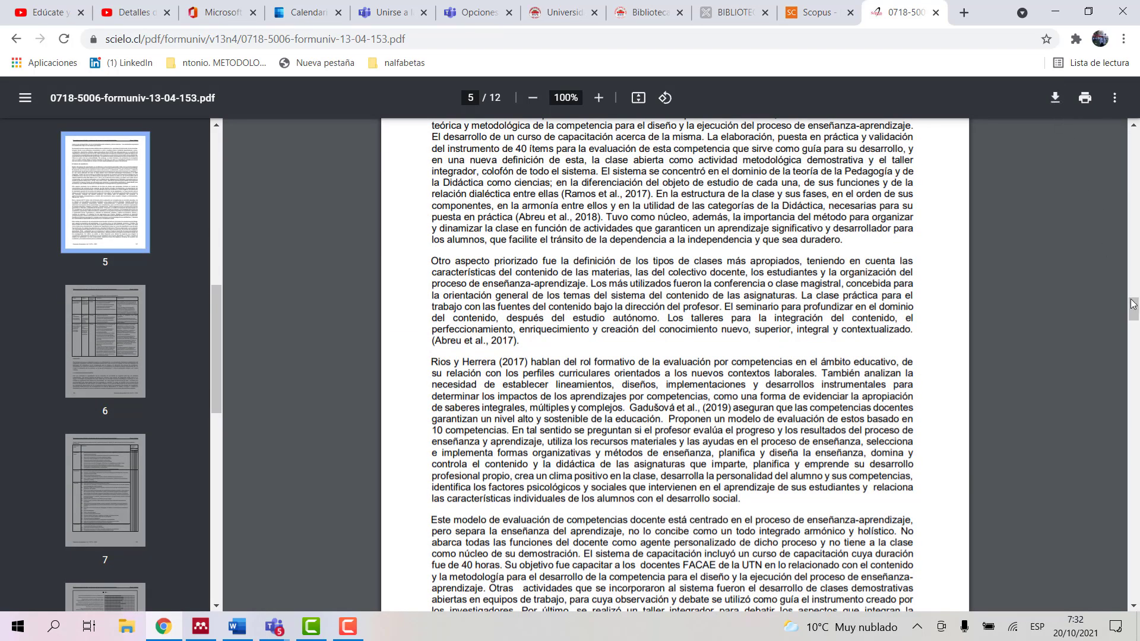
{"action": "left_click_drag", "start_coordinate": [1134, 310], "coordinate": [1135, 216]}
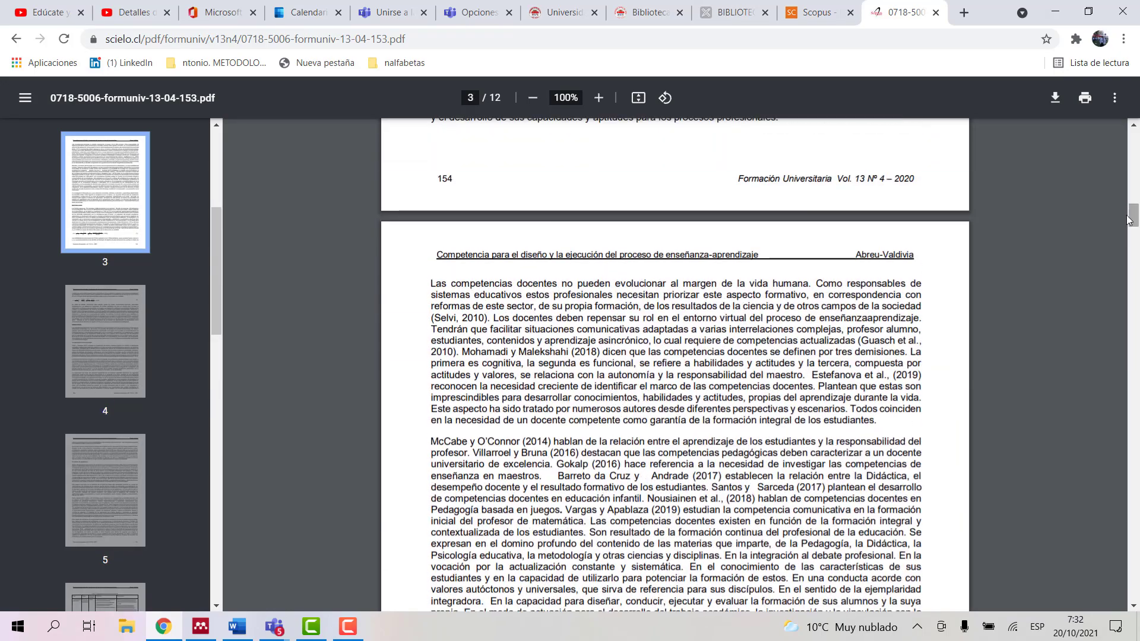
{"action": "left_click", "coordinate": [799, 9]}
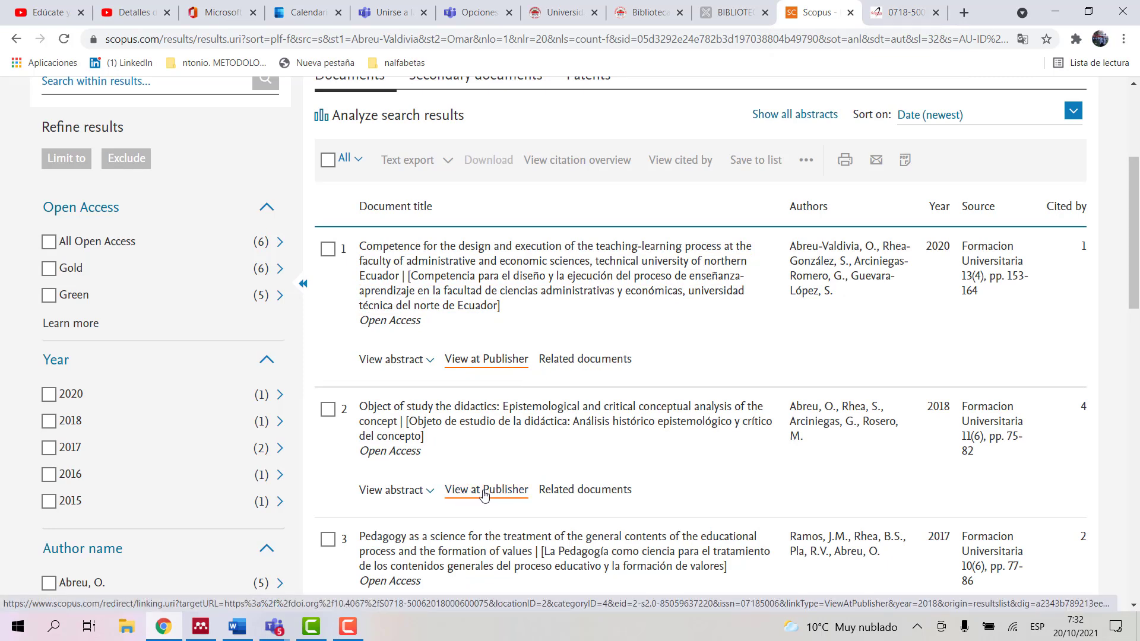
Step: Open the 2018 'Objeto de Estudio de la Didáctica' article at SciELO and scroll its 8-page Spanish PDF
{"action": "left_click", "coordinate": [481, 495]}
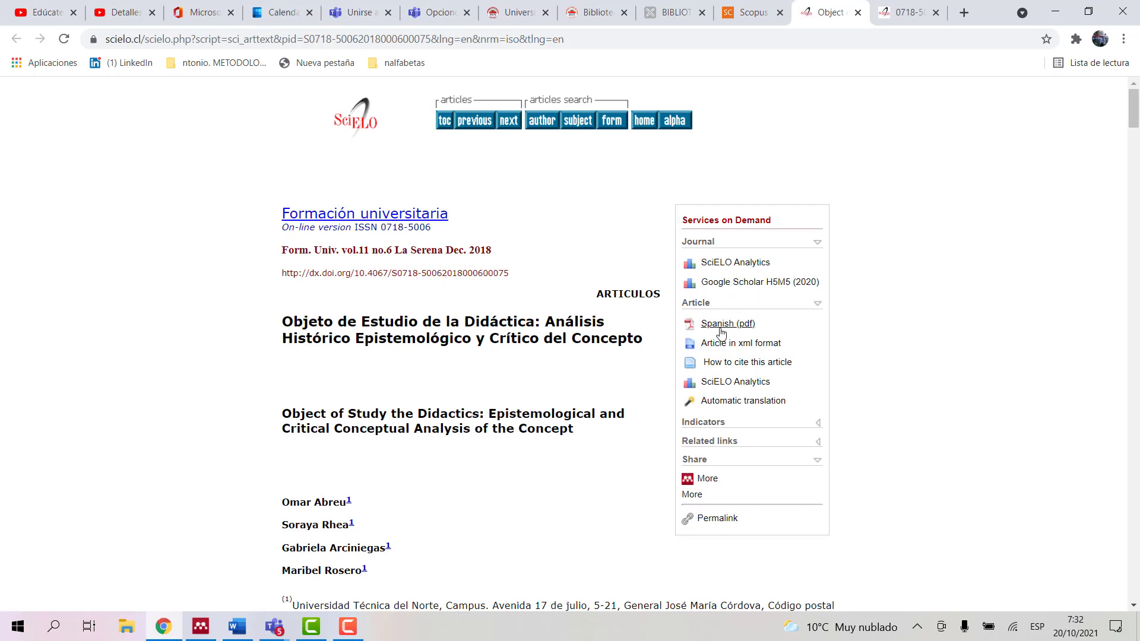
{"action": "left_click", "coordinate": [715, 325]}
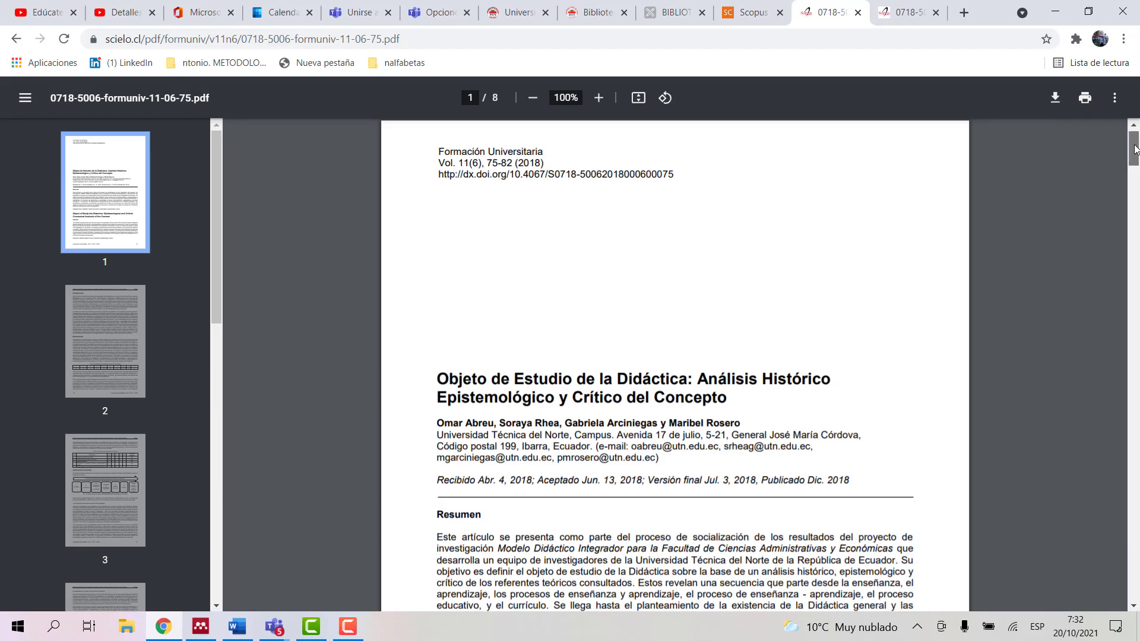
{"action": "left_click_drag", "start_coordinate": [1135, 146], "coordinate": [1133, 247]}
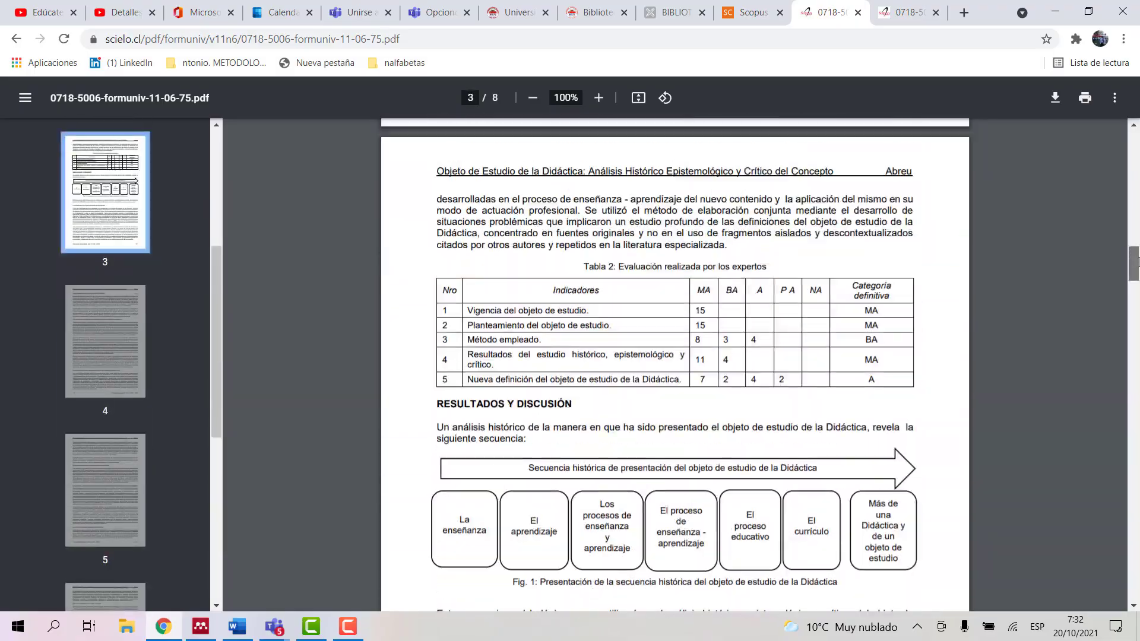
Step: Close both SciELO PDF tabs and go to the Scopus Start exploring page via the logo
{"action": "left_click", "coordinate": [934, 12]}
{"action": "left_click", "coordinate": [935, 12]}
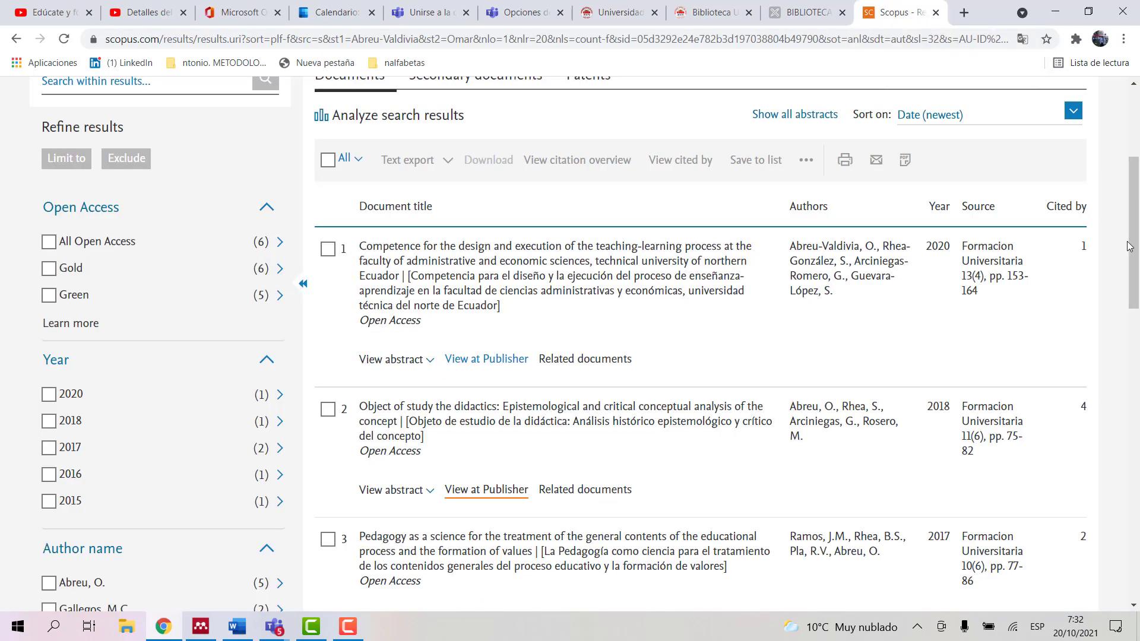
{"action": "left_click_drag", "start_coordinate": [1133, 248], "coordinate": [1135, 131]}
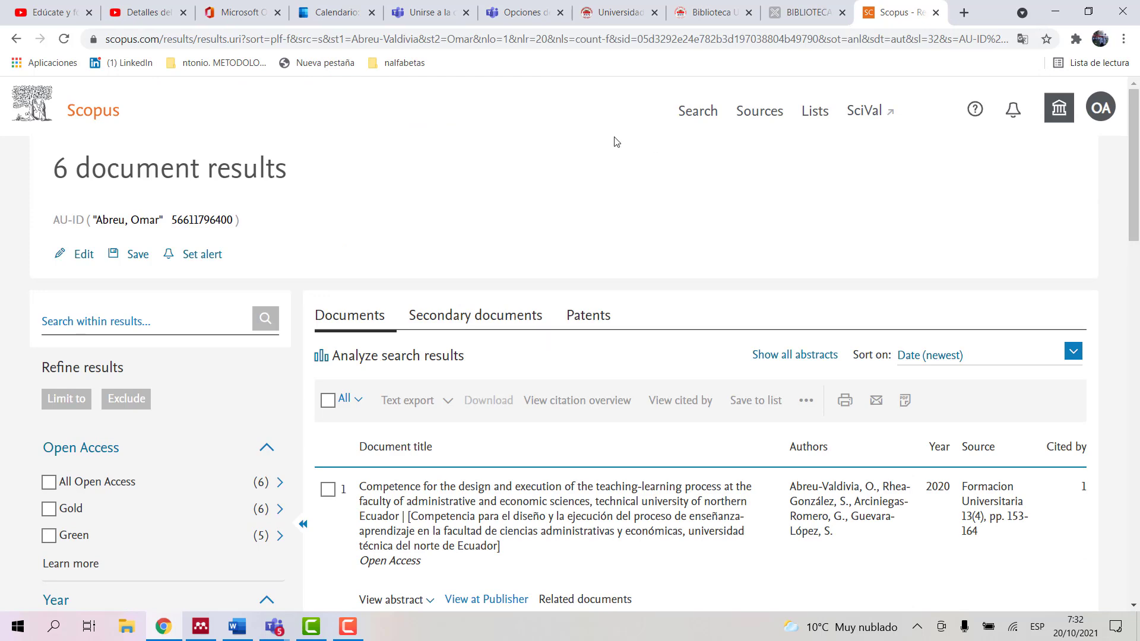
{"action": "left_click", "coordinate": [81, 115]}
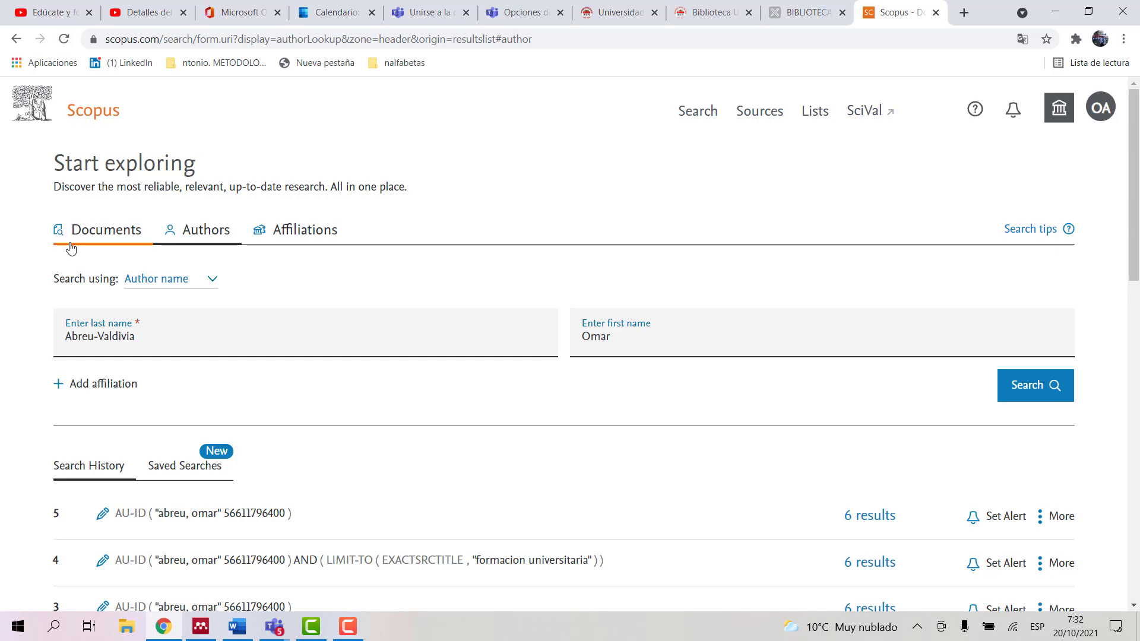
Step: Search Scopus documents for 'Economy' in article title, abstract and keywords (558,133 results)
{"action": "left_click", "coordinate": [97, 235]}
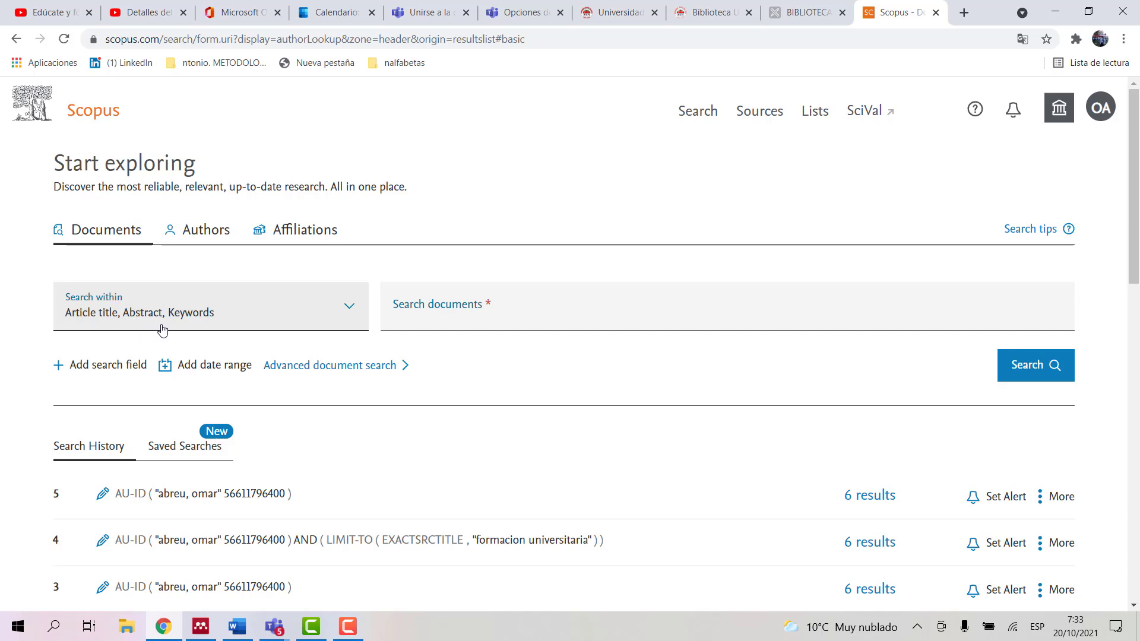
{"action": "left_click", "coordinate": [408, 324]}
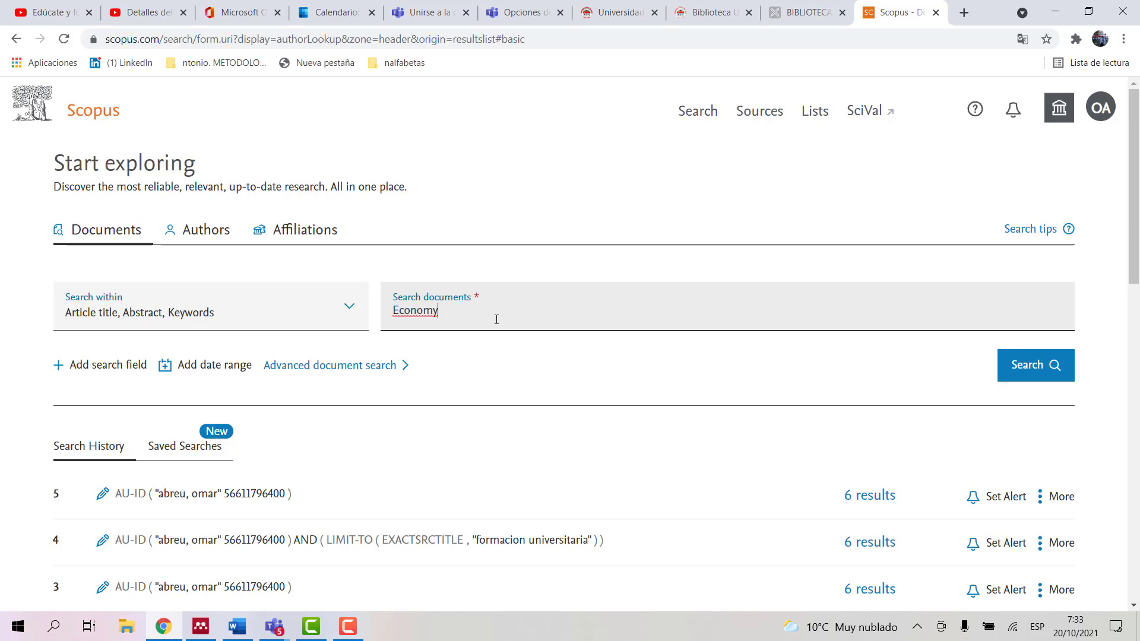
{"action": "left_click", "coordinate": [1023, 363]}
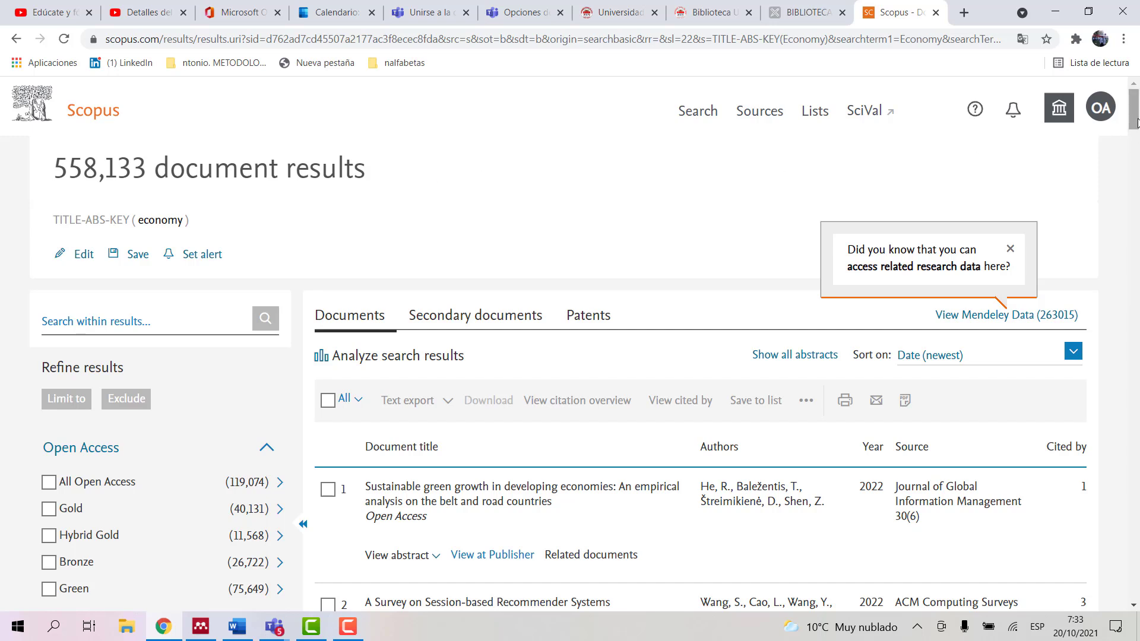
Step: Limit the economy results to All Open Access documents
{"action": "mouse_move", "coordinate": [1136, 122]}
{"action": "left_mouse_down"}
{"action": "mouse_move", "coordinate": [1136, 153]}
{"action": "mouse_move", "coordinate": [1137, 124]}
{"action": "left_mouse_up"}
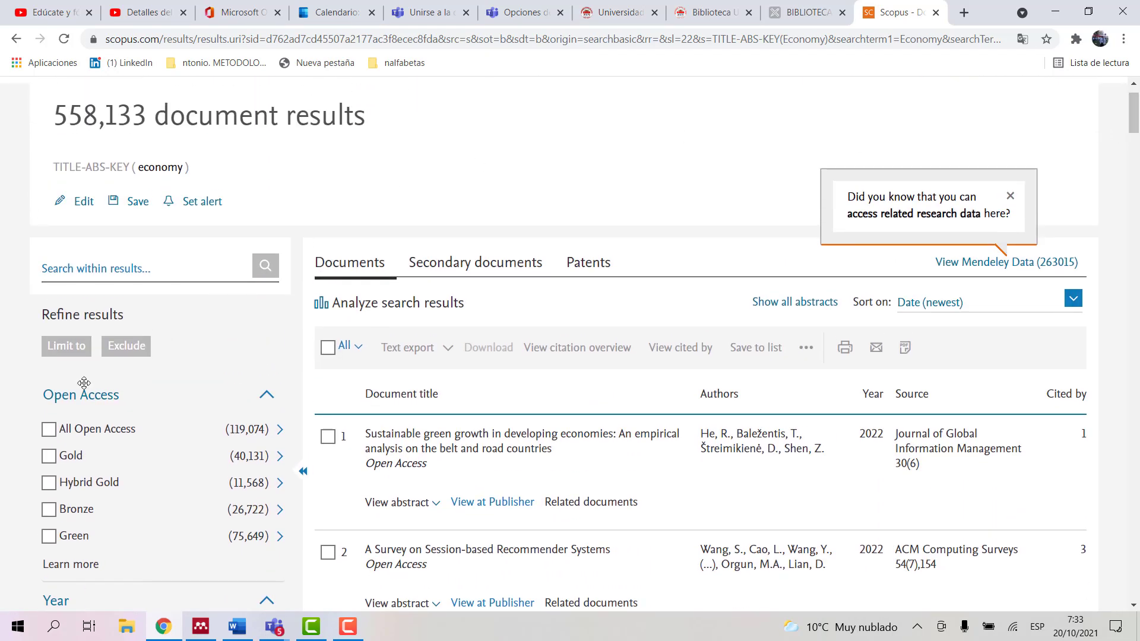
{"action": "left_click", "coordinate": [50, 431]}
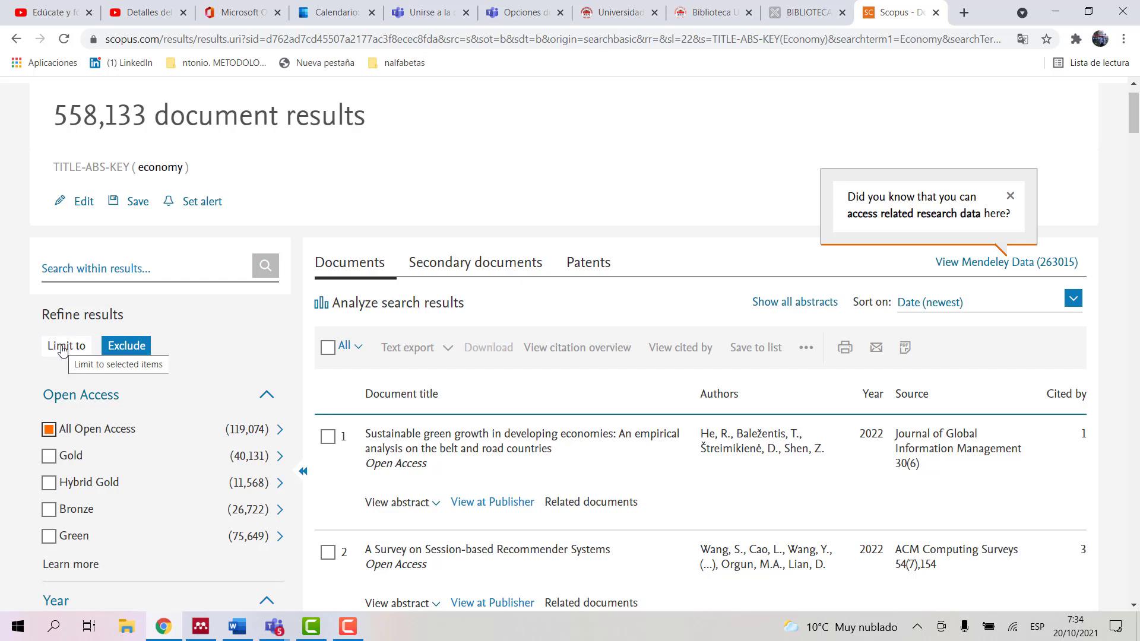
{"action": "left_click", "coordinate": [63, 349]}
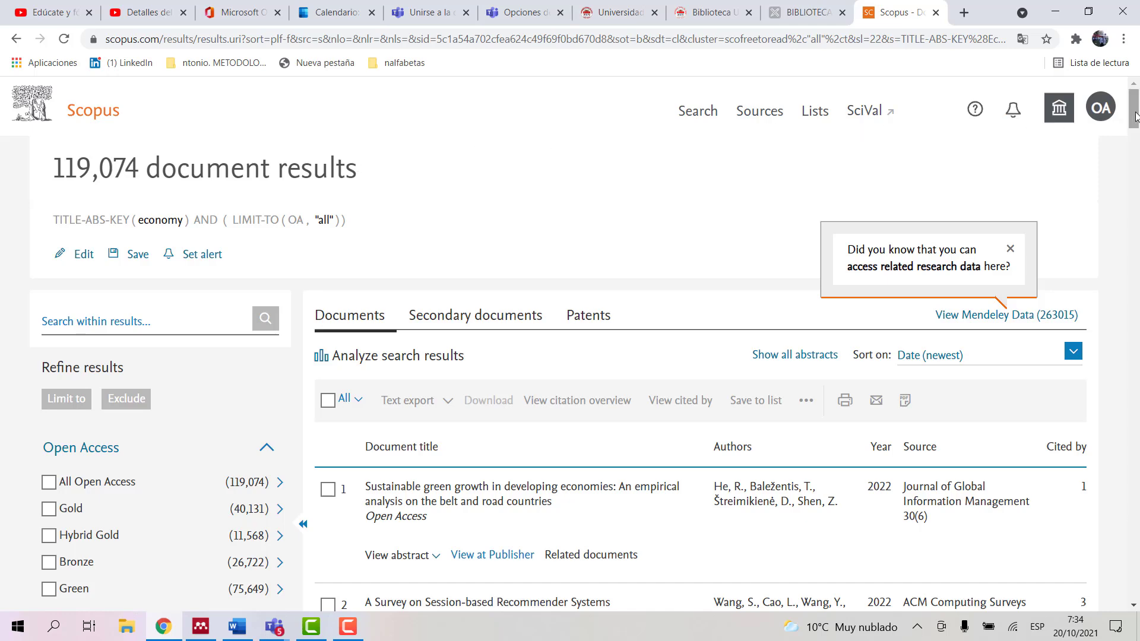
Step: Further limit the open-access results to publication year 2022
{"action": "left_click_drag", "start_coordinate": [1135, 115], "coordinate": [1135, 143]}
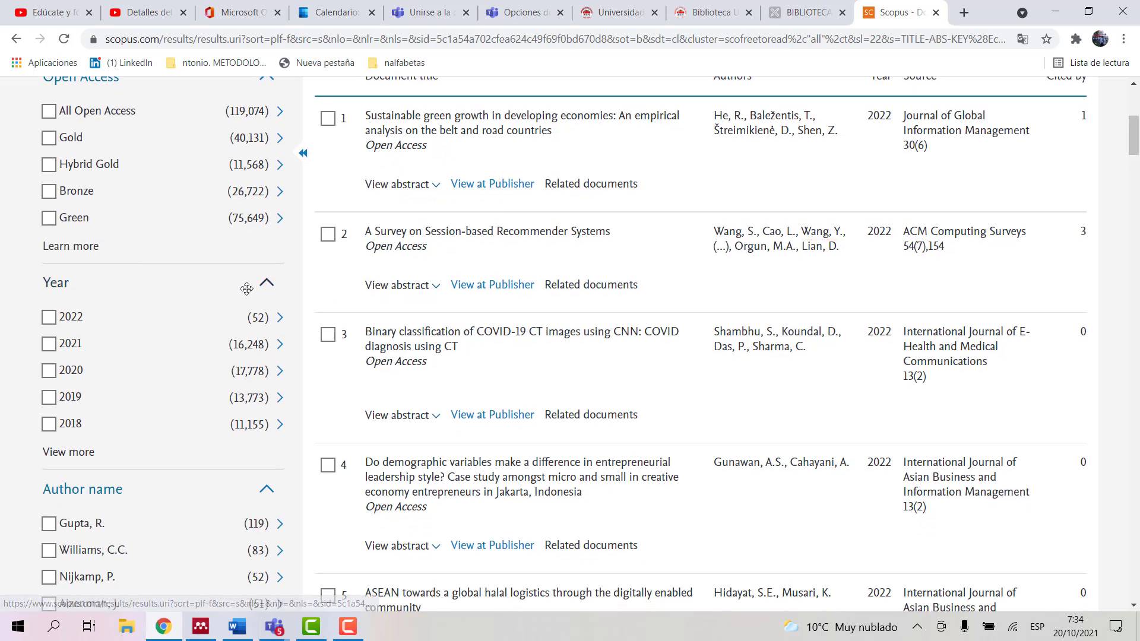
{"action": "left_click", "coordinate": [49, 320]}
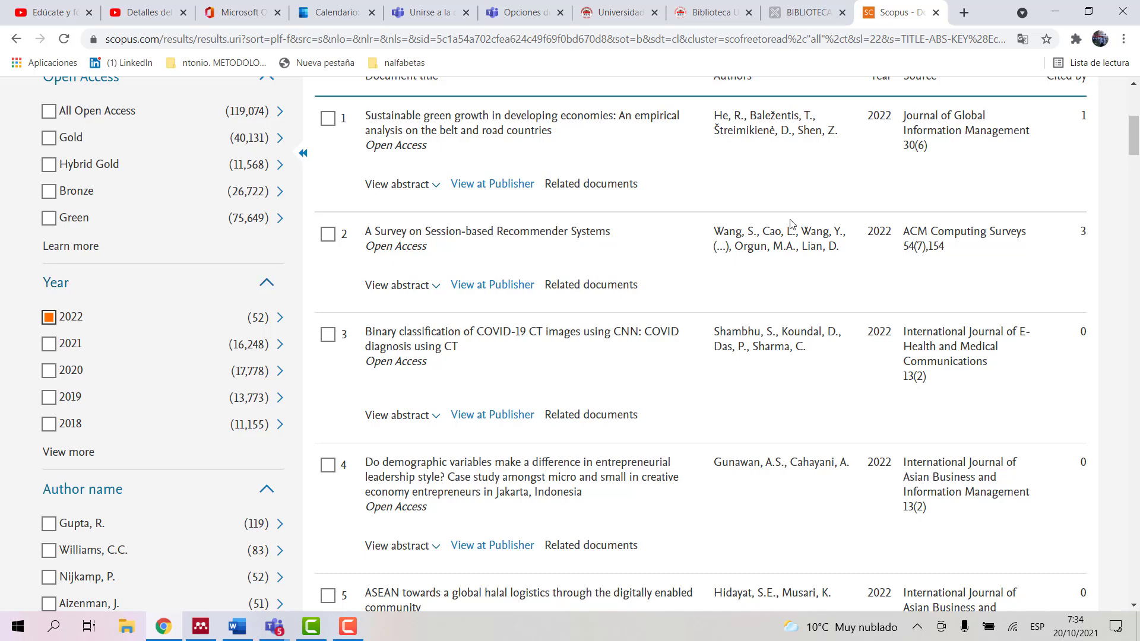
{"action": "scroll", "coordinate": [529, 195], "scroll_direction": "up", "scroll_amount": 4}
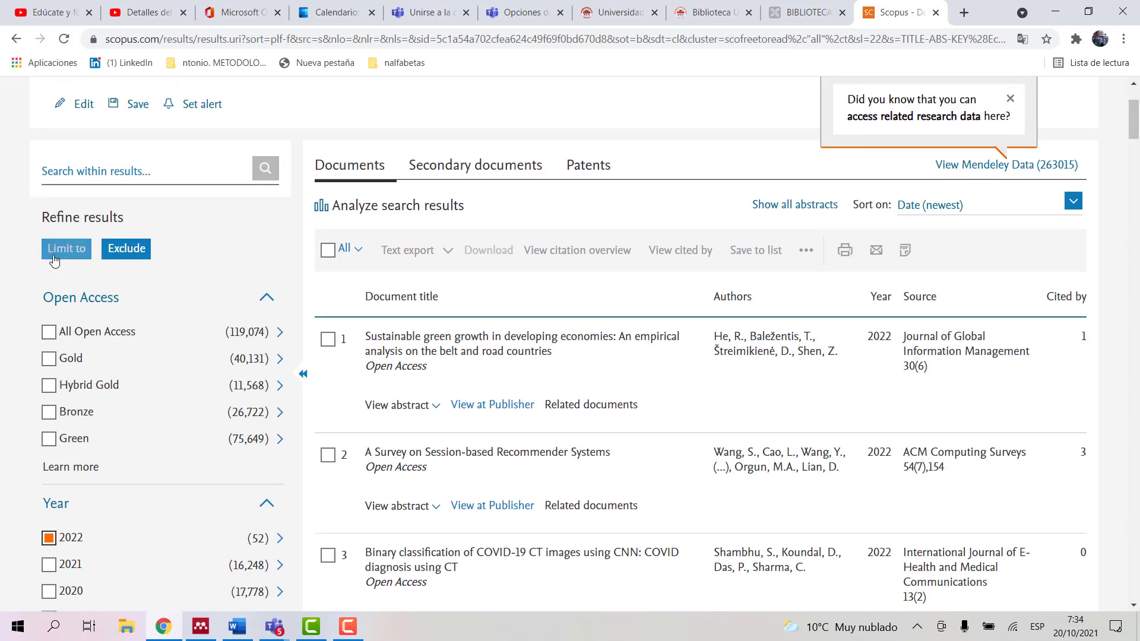
{"action": "left_click", "coordinate": [64, 249]}
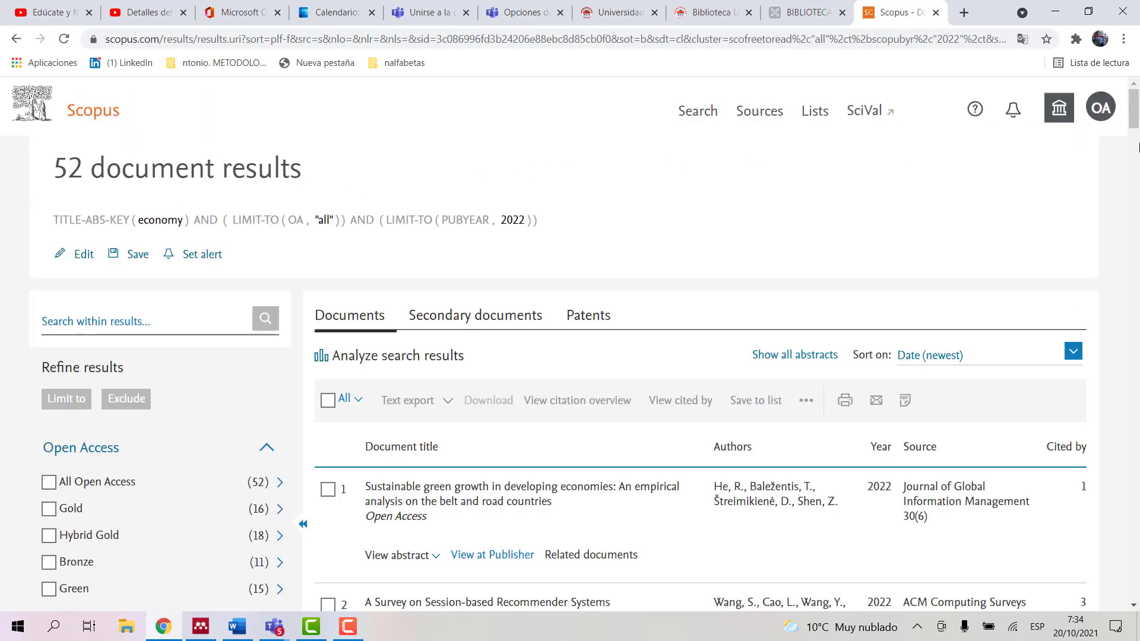
Step: Limit the results to the Environmental Science subject area
{"action": "left_click_drag", "start_coordinate": [1134, 121], "coordinate": [1138, 173]}
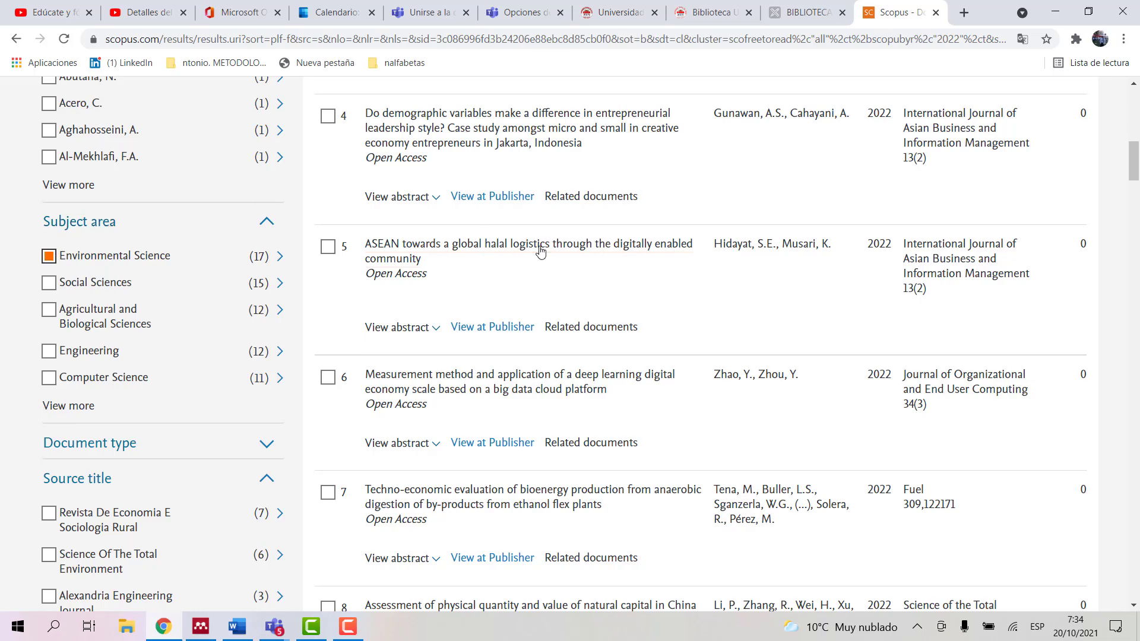
{"action": "left_click_drag", "start_coordinate": [1133, 177], "coordinate": [1132, 122]}
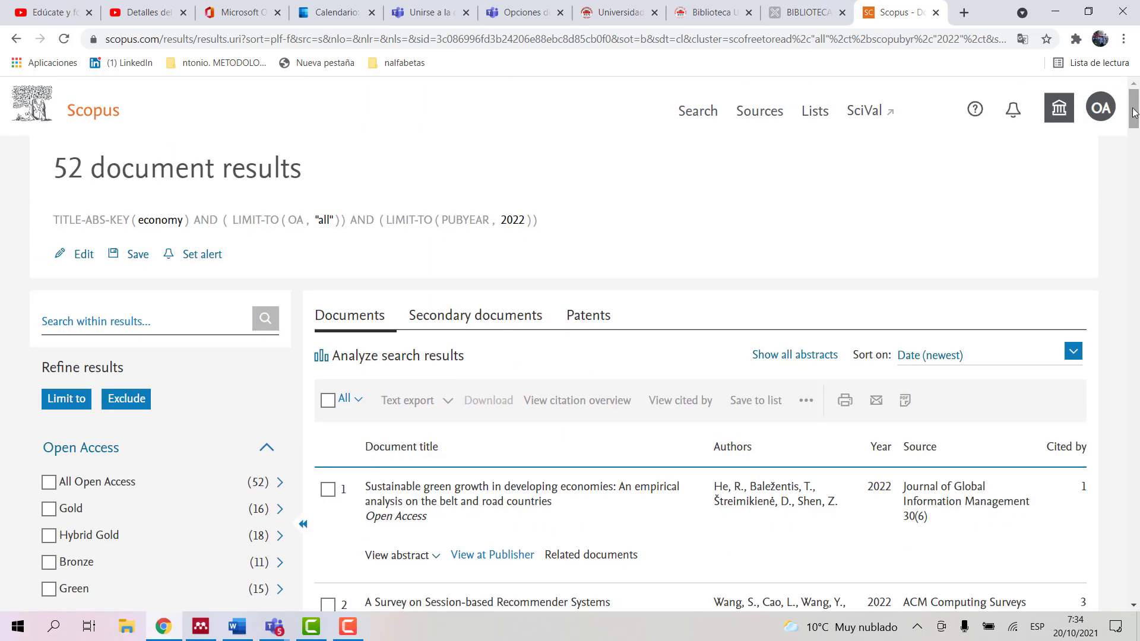
{"action": "left_click", "coordinate": [66, 404]}
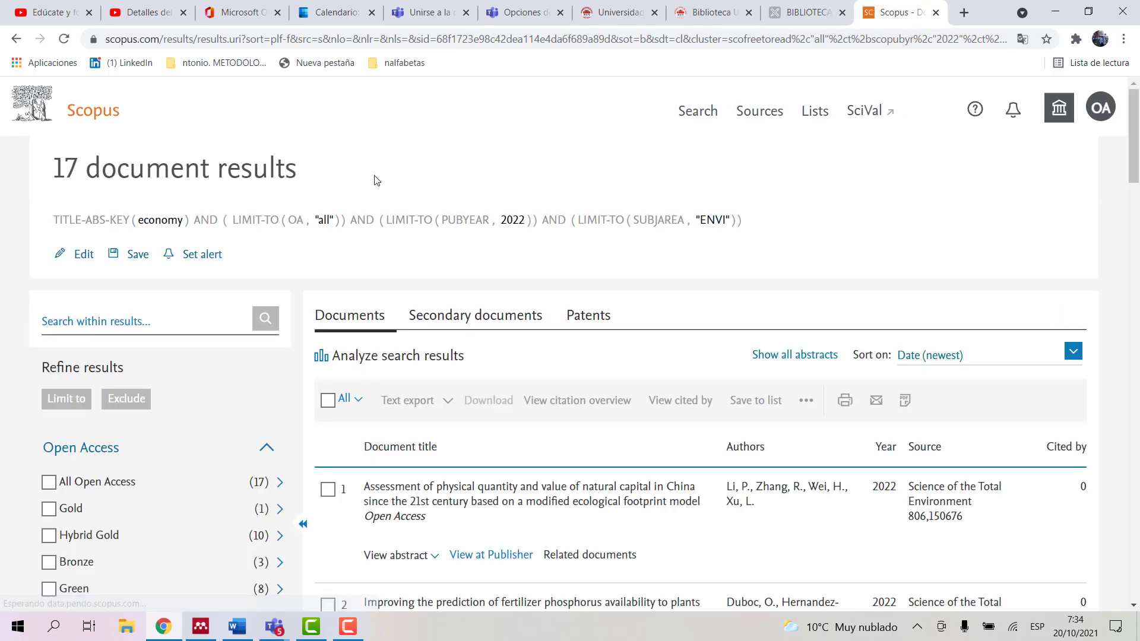
Step: Further limit the results to the source title Science Of The Total Environment
{"action": "left_click_drag", "start_coordinate": [1136, 162], "coordinate": [1137, 315]}
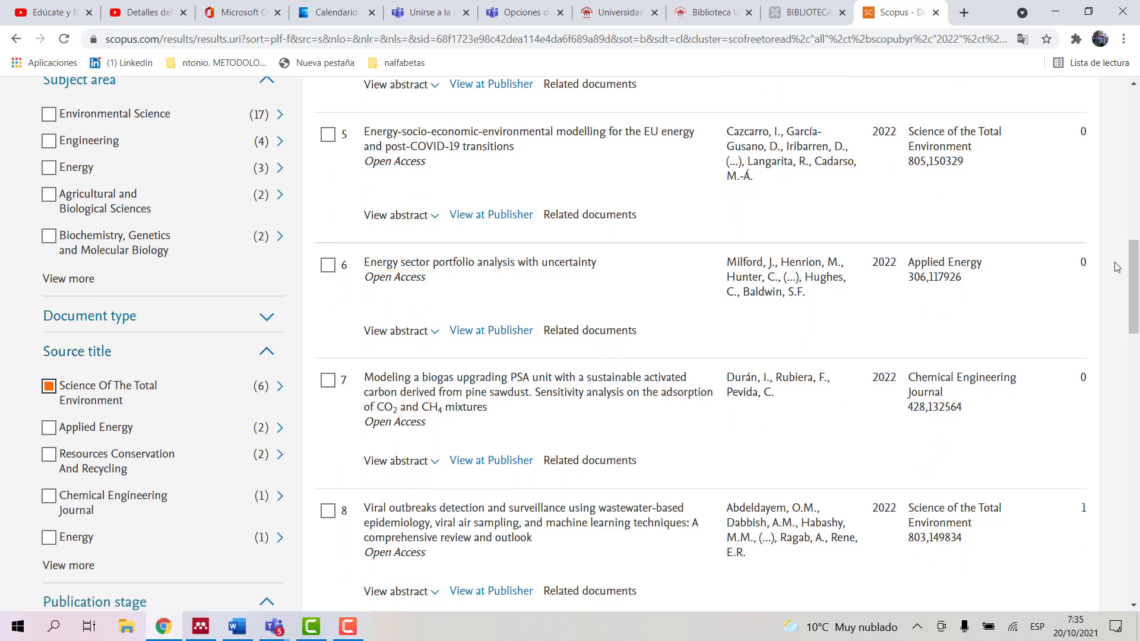
{"action": "left_click_drag", "start_coordinate": [1133, 281], "coordinate": [1133, 152]}
{"action": "left_click", "coordinate": [67, 262]}
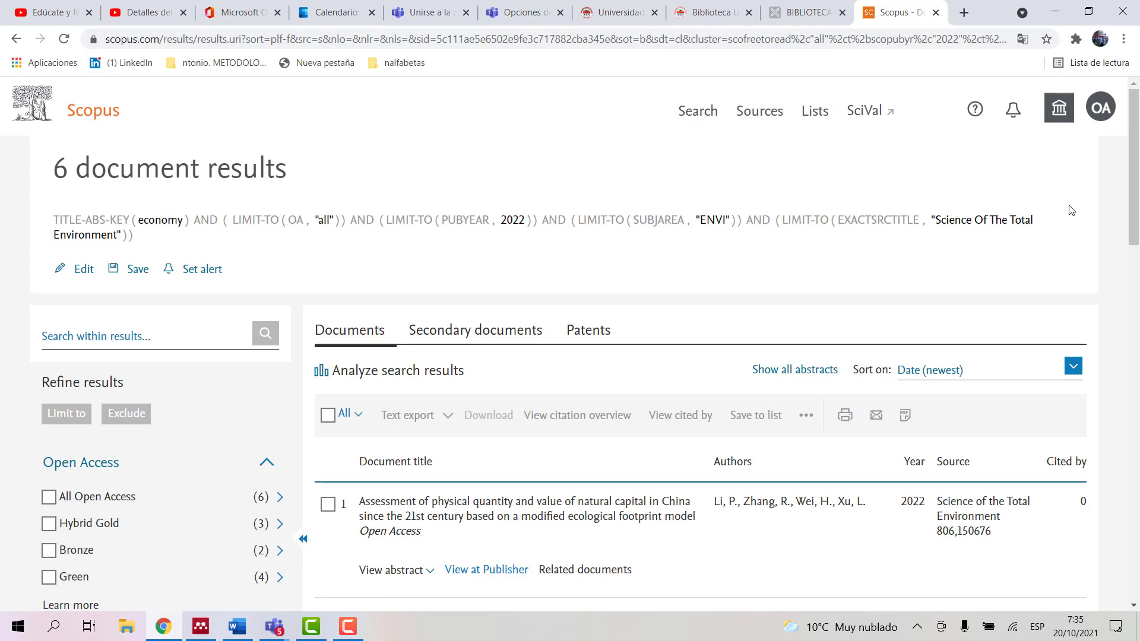
{"action": "left_click_drag", "start_coordinate": [1133, 195], "coordinate": [1137, 225]}
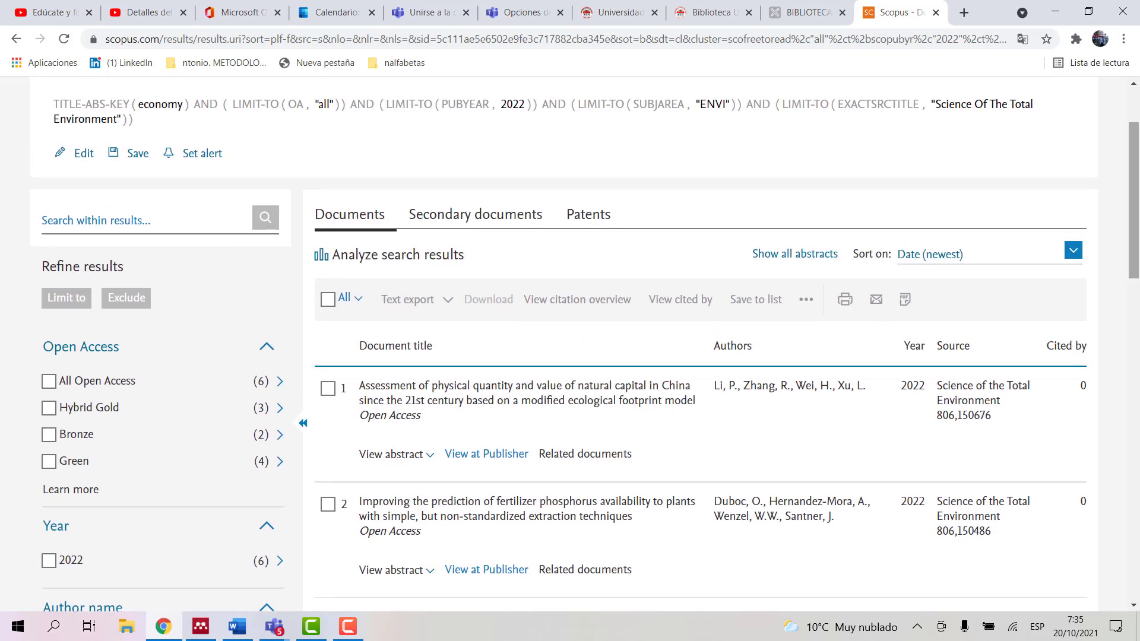
Step: View the first result's ScienceDirect article and PDF, then close the PDF, article and Scopus tabs
{"action": "left_click", "coordinate": [469, 460]}
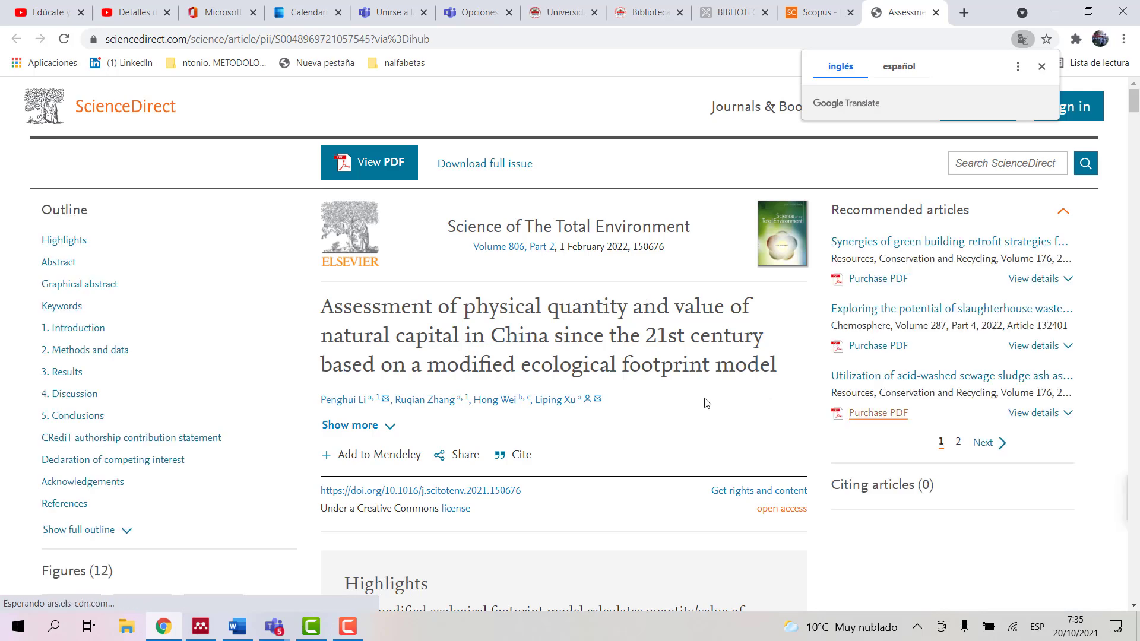
{"action": "left_click", "coordinate": [368, 166]}
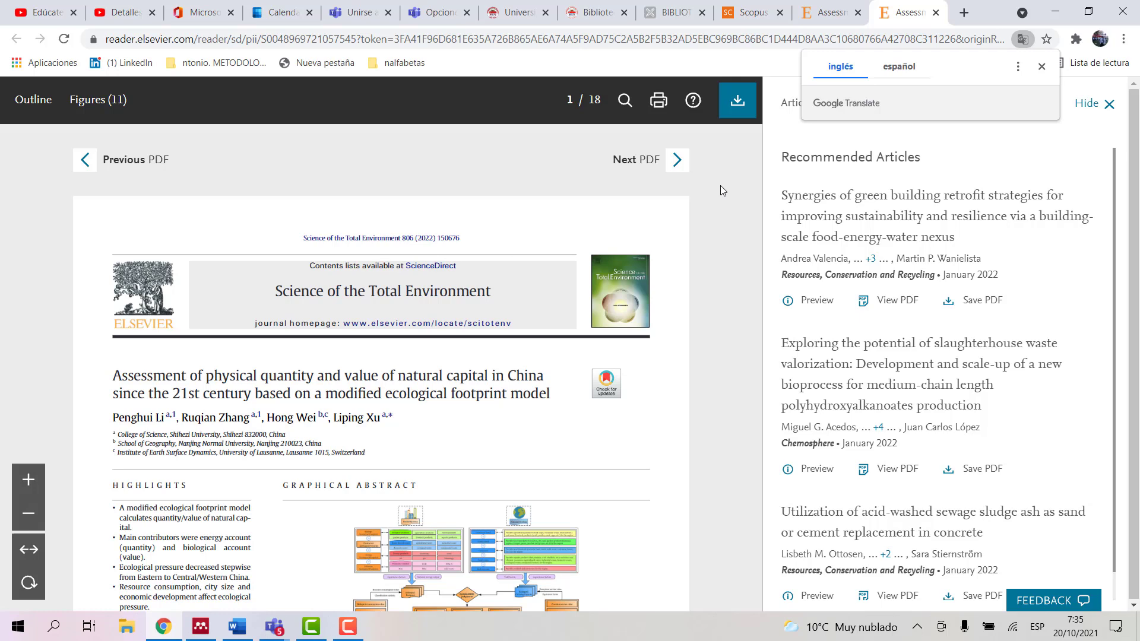
{"action": "left_click", "coordinate": [935, 14]}
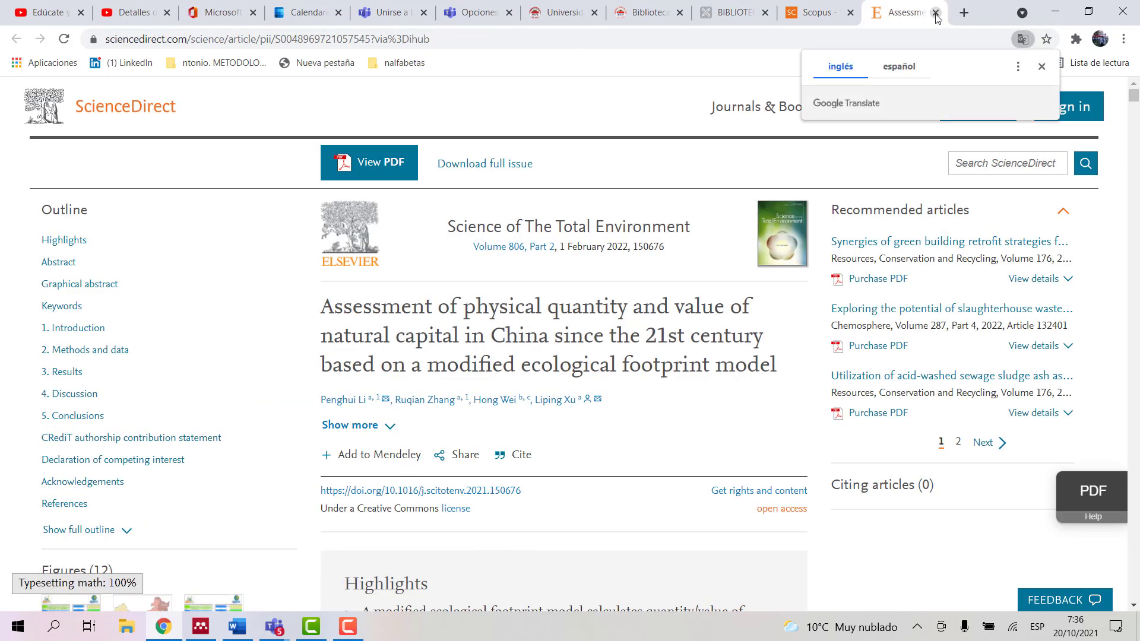
{"action": "left_click", "coordinate": [936, 13]}
{"action": "left_click", "coordinate": [936, 14]}
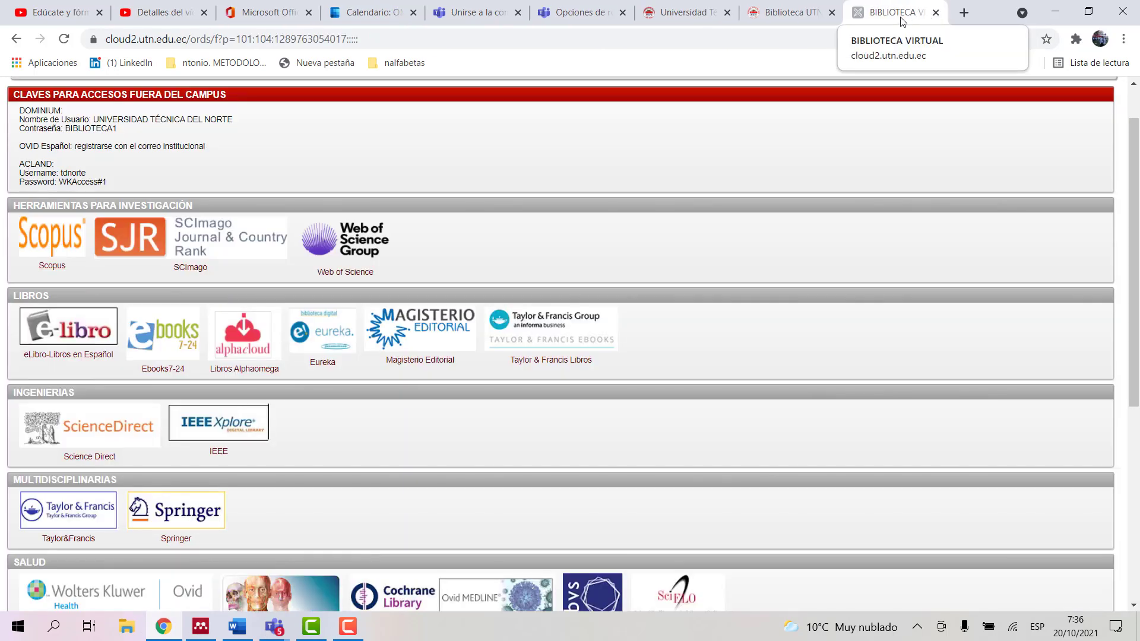
Step: Open Scopus from the library, search affiliations for Harvard, and select Harvard University
{"action": "left_click", "coordinate": [53, 264]}
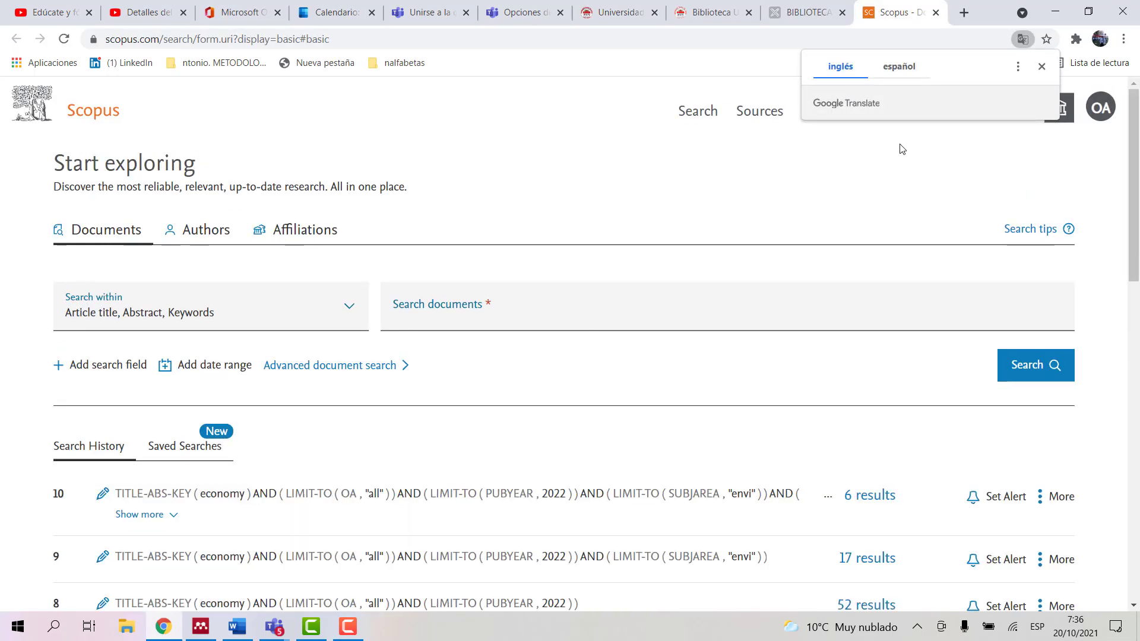
{"action": "left_click", "coordinate": [292, 233]}
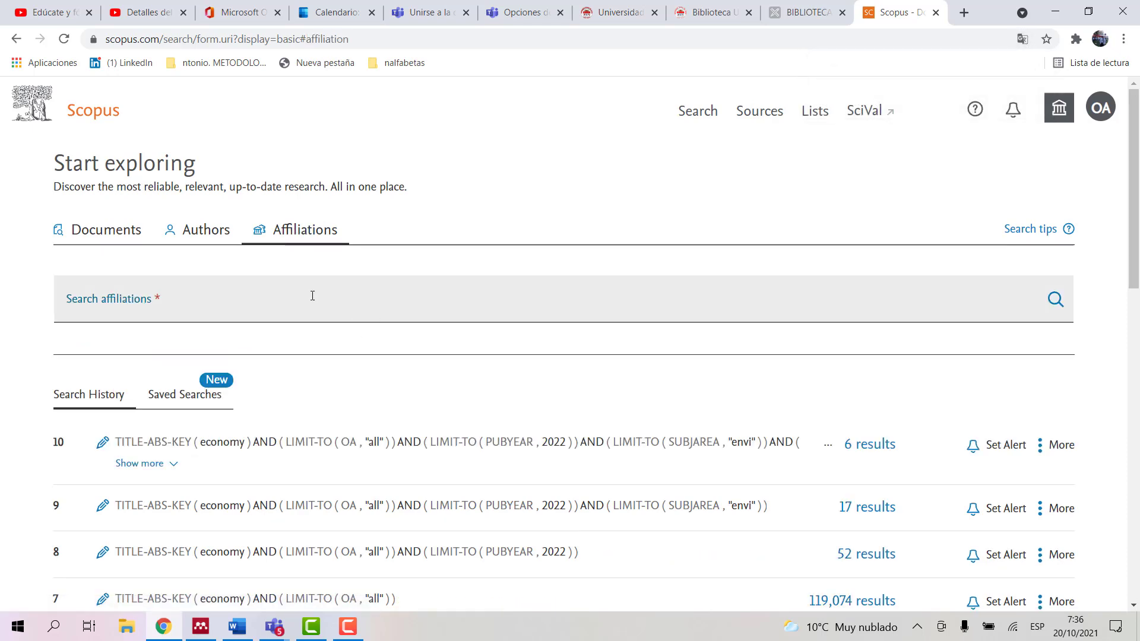
{"action": "left_click", "coordinate": [297, 300]}
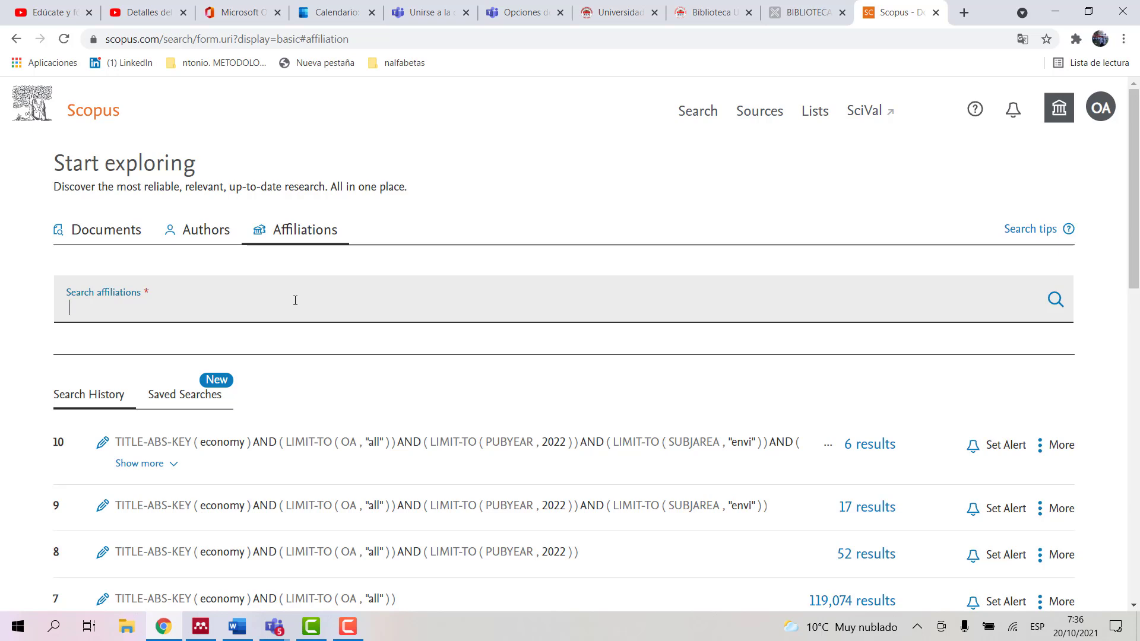
{"action": "type", "text": "d"}
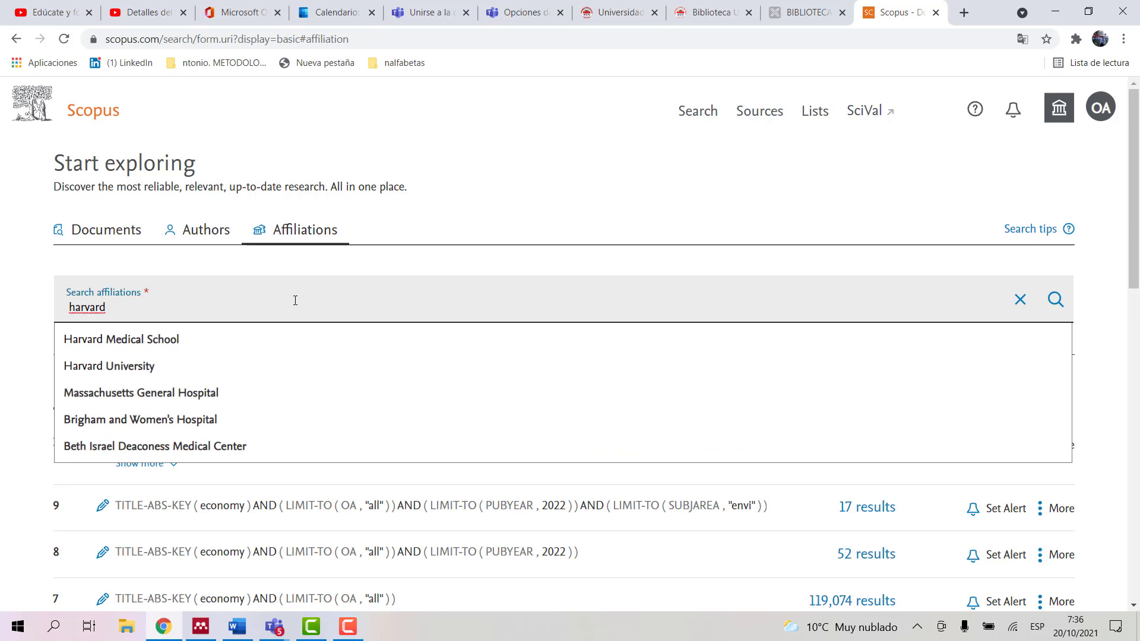
{"action": "left_click", "coordinate": [125, 371]}
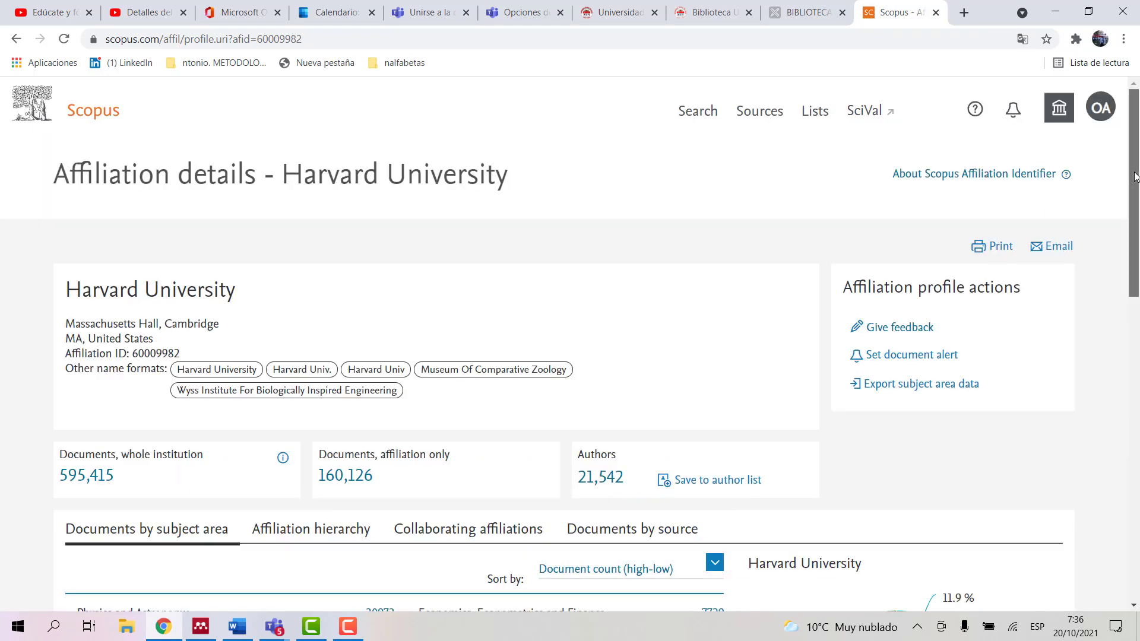
Step: Scroll the Harvard profile to the Documents by subject area table, topped by Physics and Astronomy (30,973)
{"action": "left_click_drag", "start_coordinate": [1129, 174], "coordinate": [1137, 306]}
{"action": "scroll", "coordinate": [628, 270], "scroll_direction": "up", "scroll_amount": 2}
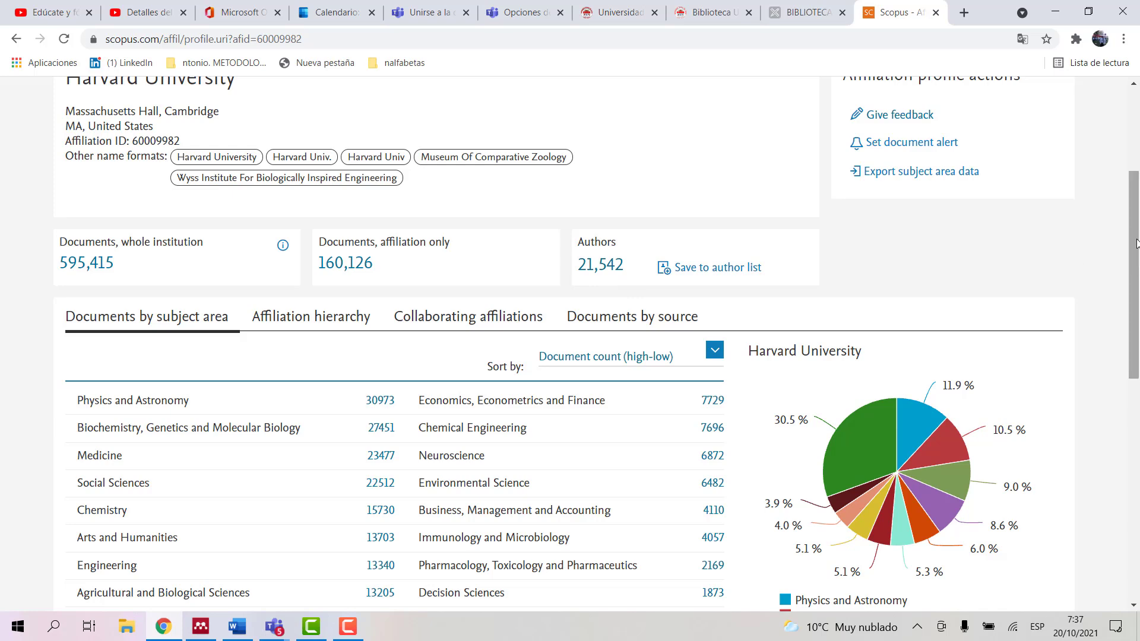
{"action": "left_click_drag", "start_coordinate": [1135, 239], "coordinate": [1137, 337]}
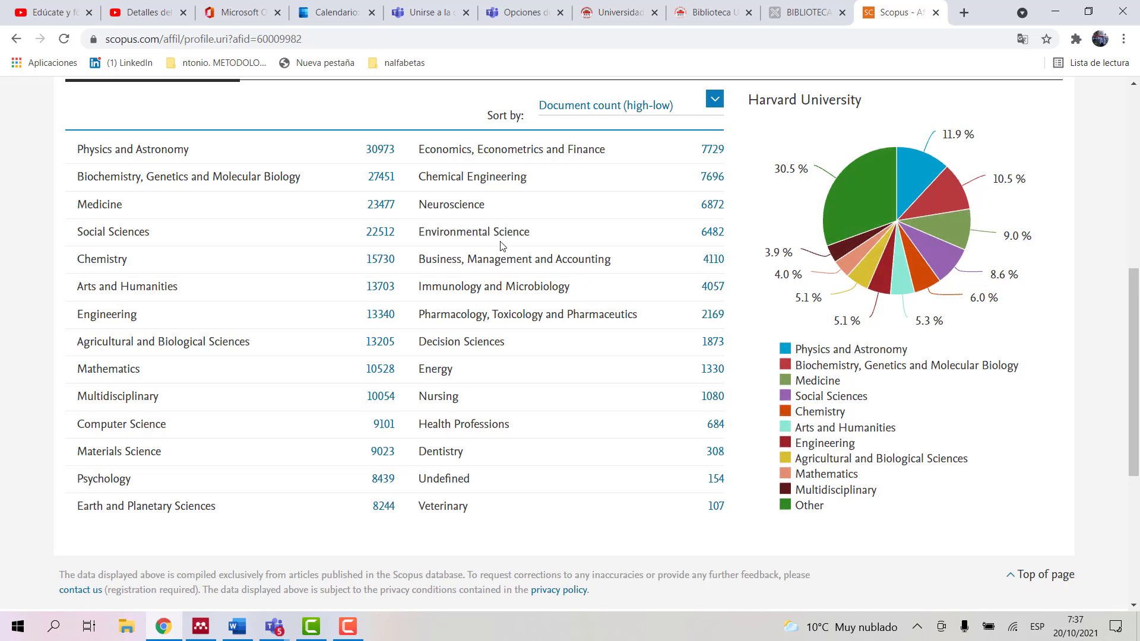
Step: Open Harvard's 30,973 Physics and Astronomy documents and limit them to All Open Access
{"action": "left_click", "coordinate": [379, 152]}
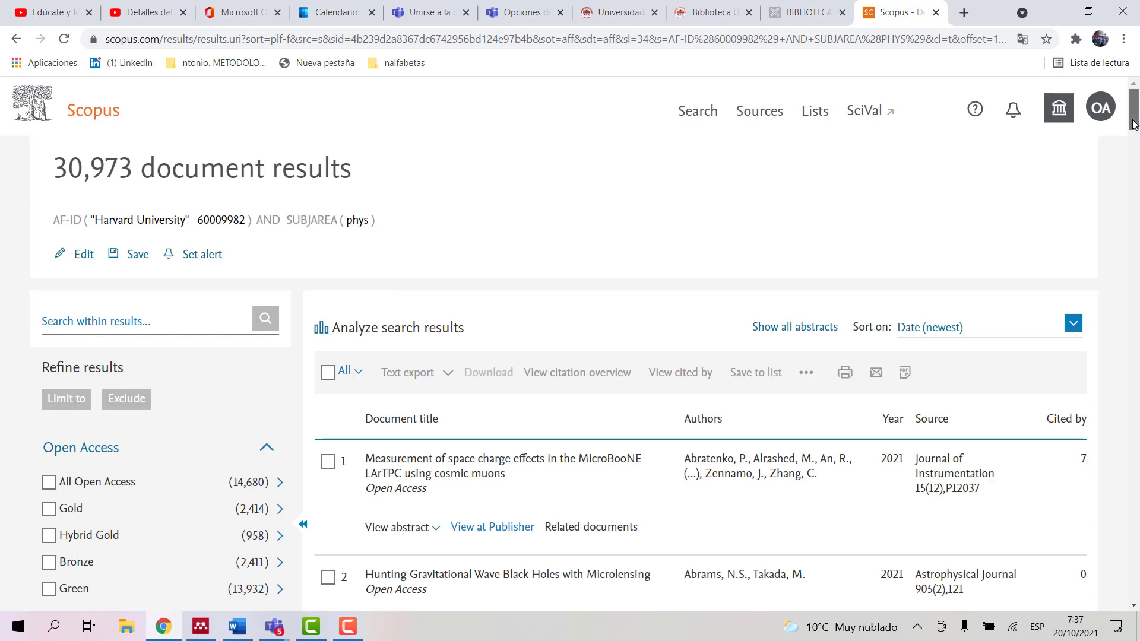
{"action": "mouse_move", "coordinate": [1133, 125]}
{"action": "left_mouse_down"}
{"action": "mouse_move", "coordinate": [1133, 149]}
{"action": "mouse_move", "coordinate": [1136, 133]}
{"action": "left_mouse_up"}
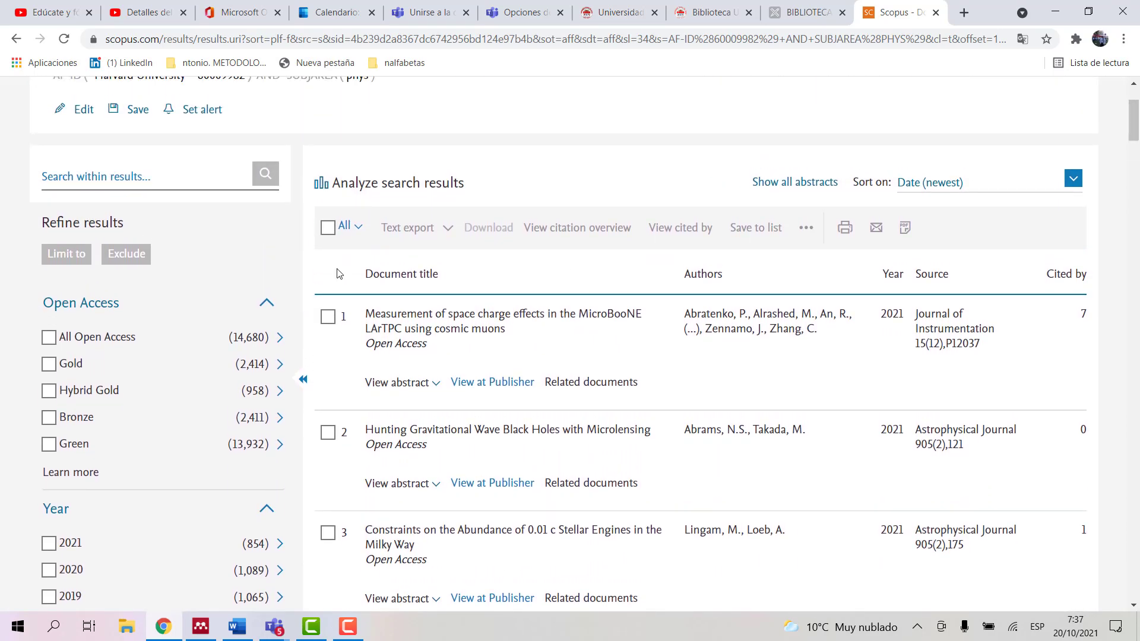
{"action": "left_click", "coordinate": [49, 338]}
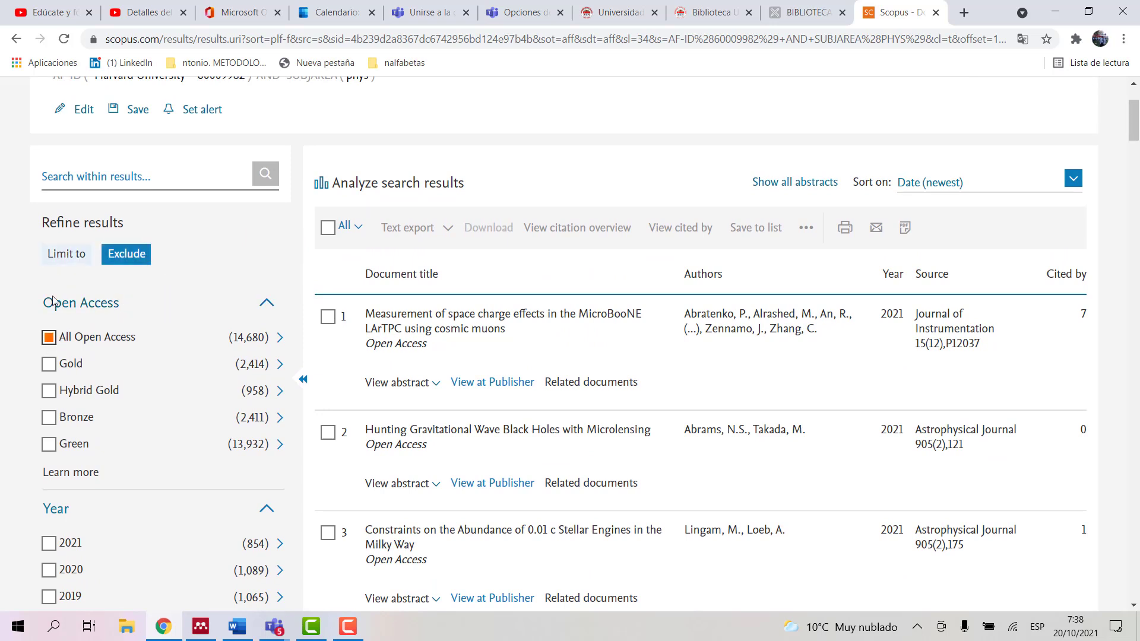
{"action": "left_click", "coordinate": [69, 256]}
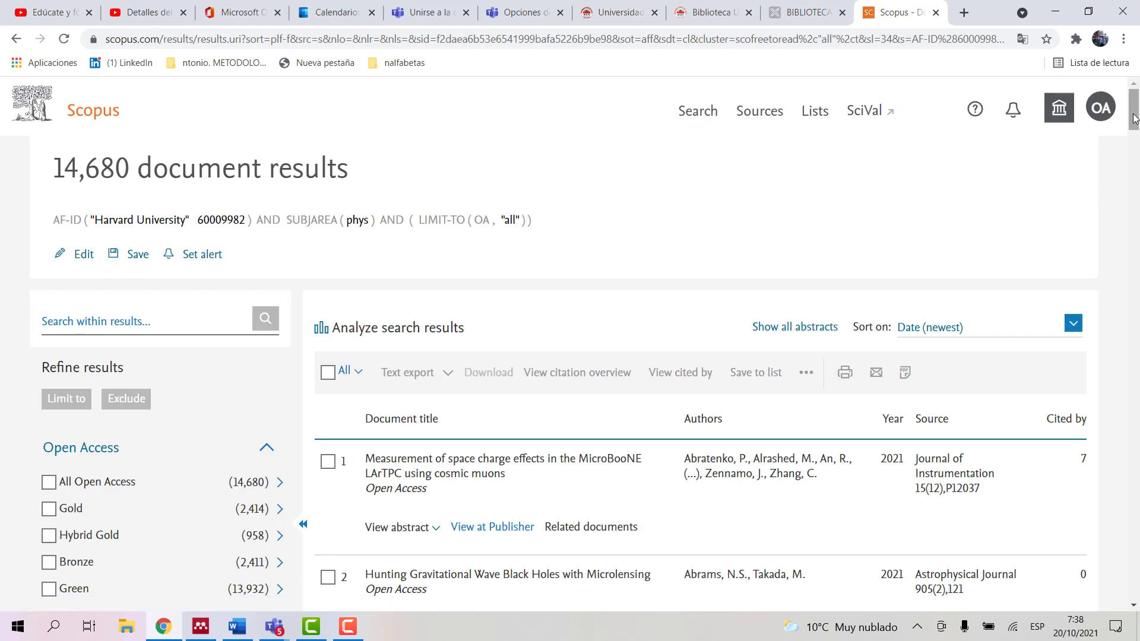
Step: Further limit the results to publication year 2021, leaving 712 documents
{"action": "left_click_drag", "start_coordinate": [1132, 118], "coordinate": [1134, 150]}
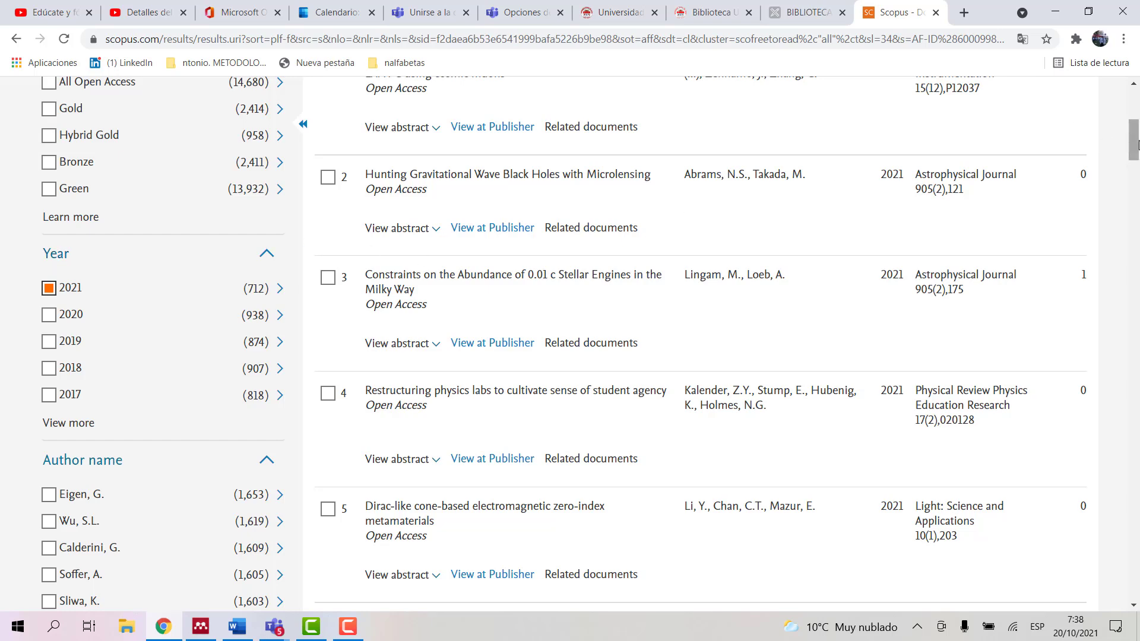
{"action": "left_click_drag", "start_coordinate": [1137, 145], "coordinate": [1137, 117]}
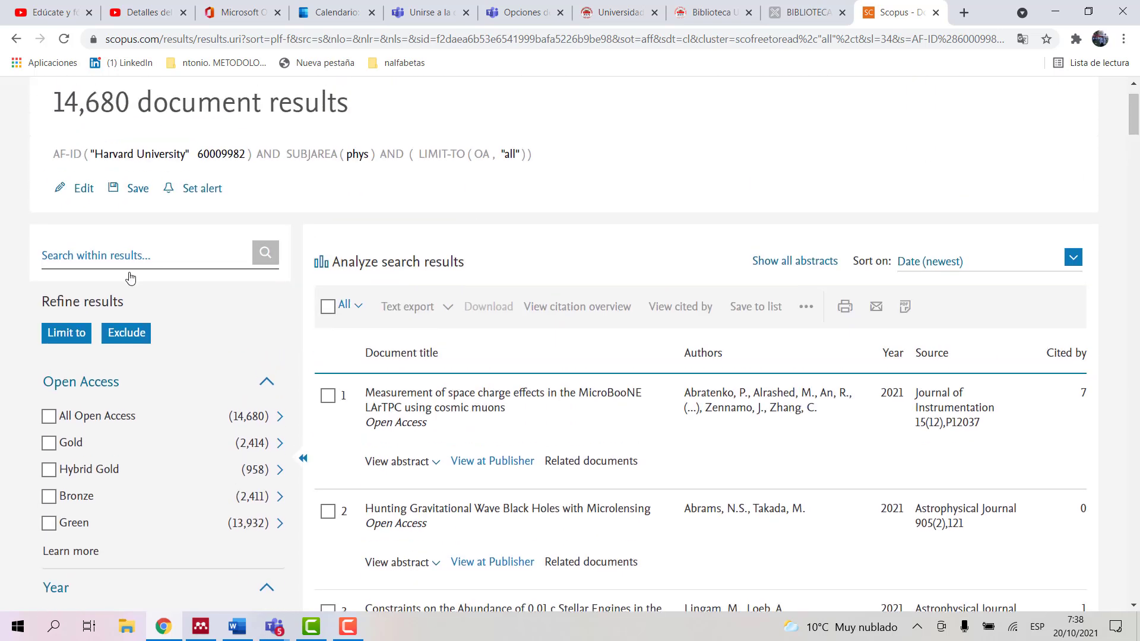
{"action": "left_click", "coordinate": [64, 336]}
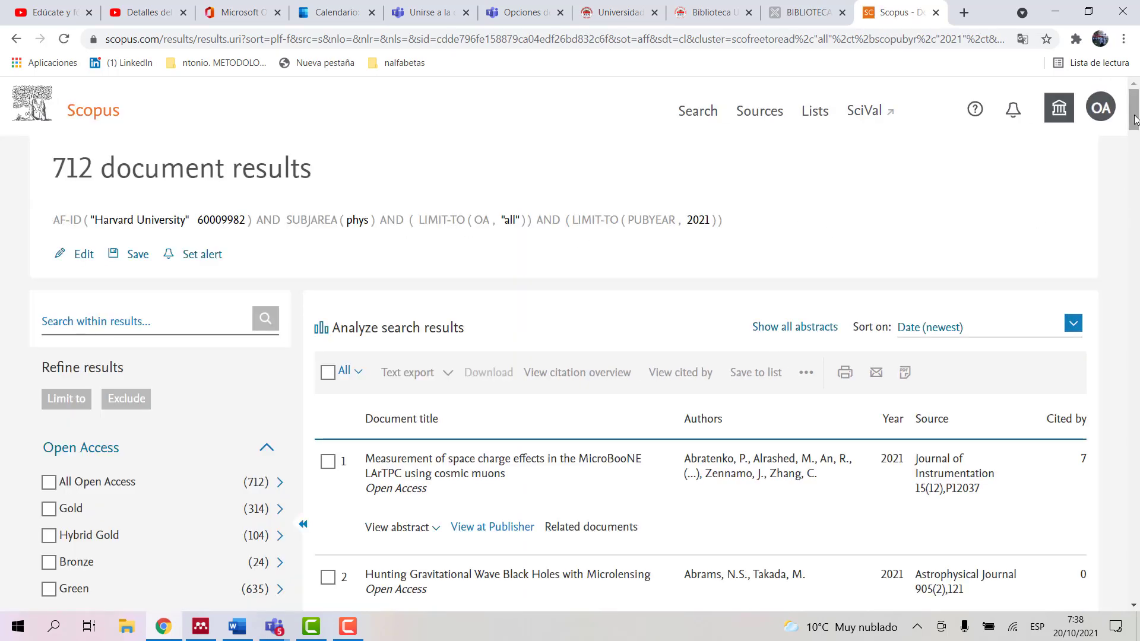
{"action": "left_click_drag", "start_coordinate": [1133, 119], "coordinate": [1136, 165]}
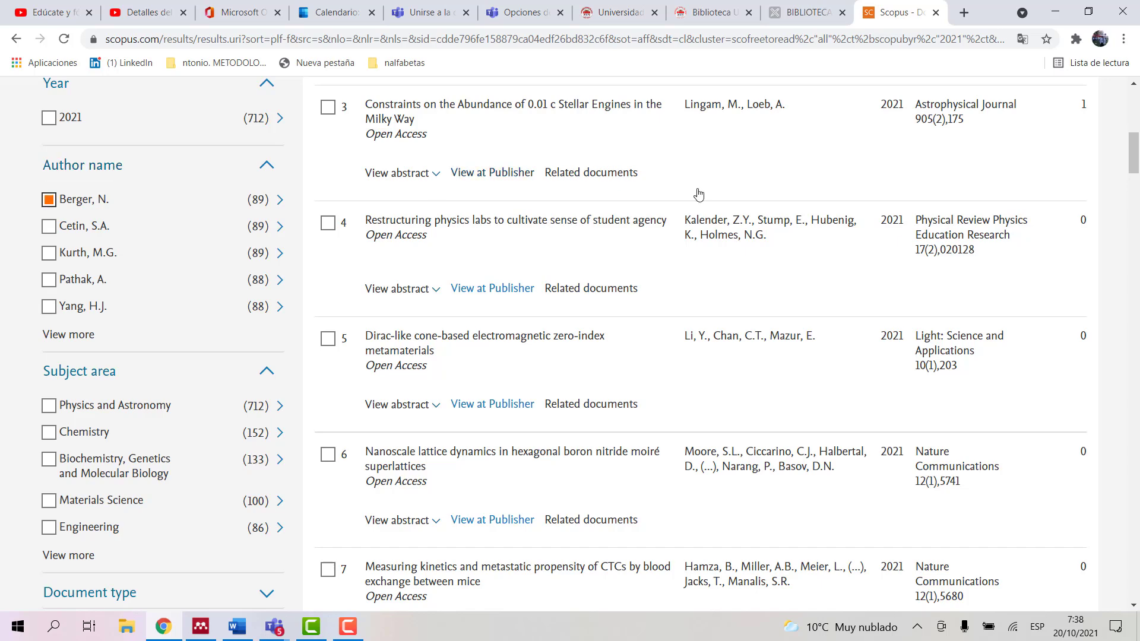
{"action": "scroll", "coordinate": [1134, 168], "scroll_direction": "up", "scroll_amount": 7}
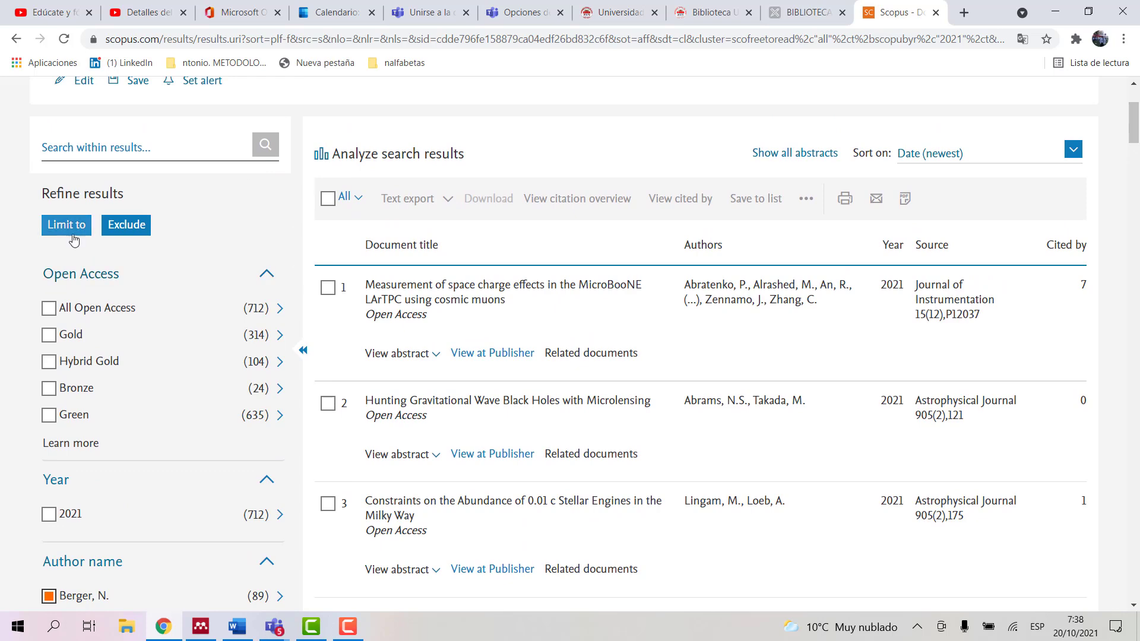
Step: Limit the results to the checked author and the source Physical Review D, leaving 28
{"action": "left_click", "coordinate": [66, 224]}
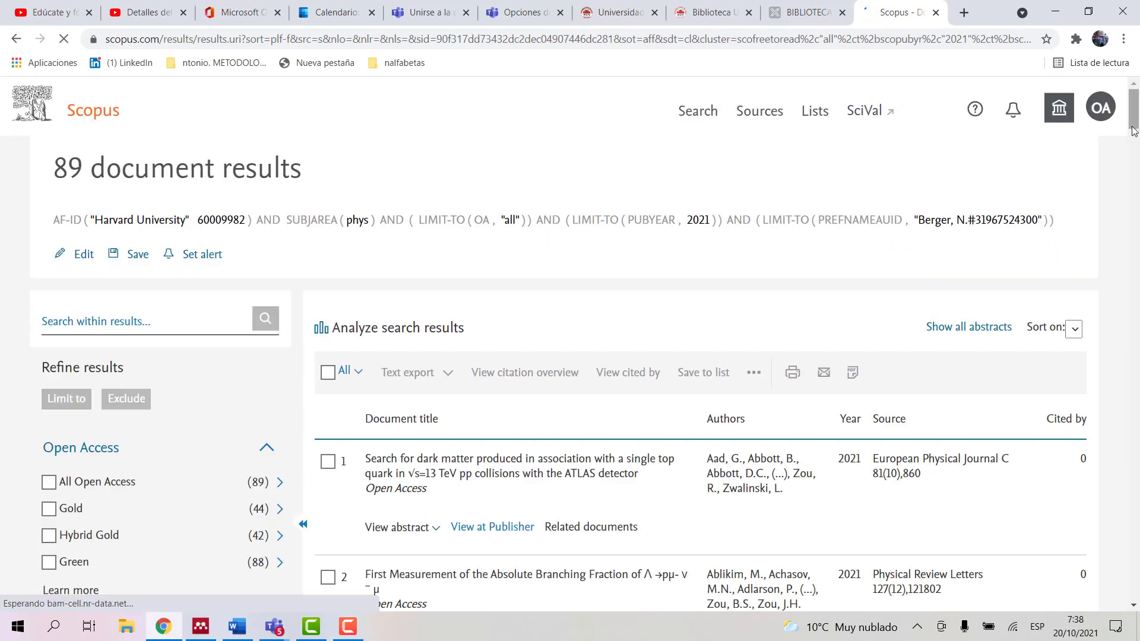
{"action": "left_click_drag", "start_coordinate": [1132, 121], "coordinate": [1133, 188]}
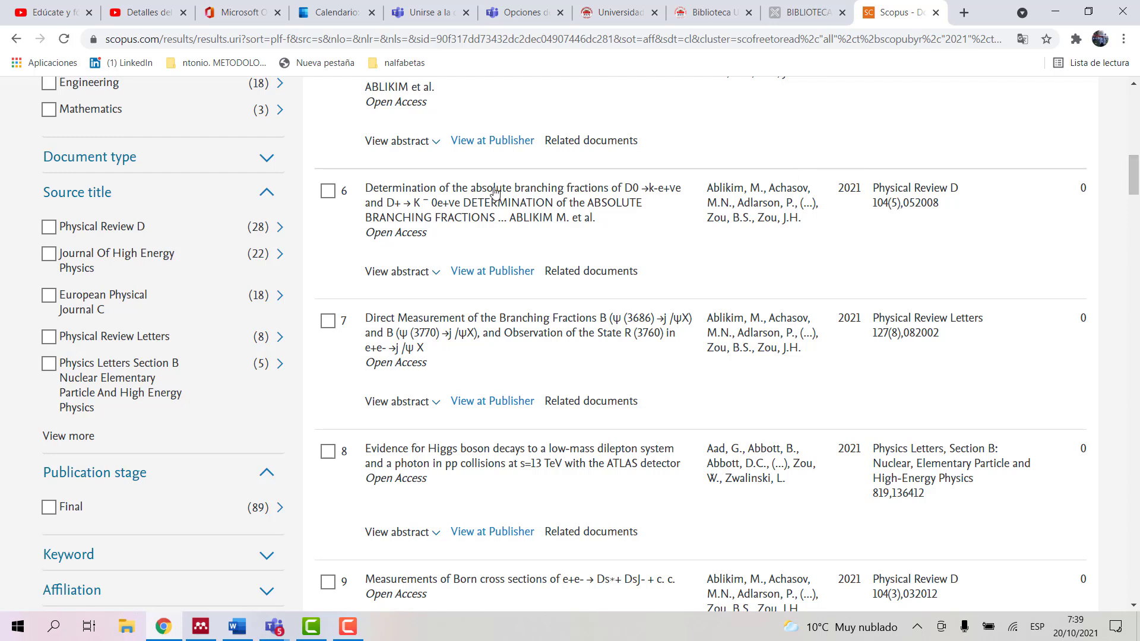
{"action": "left_click", "coordinate": [48, 228]}
{"action": "left_click_drag", "start_coordinate": [1133, 180], "coordinate": [1134, 113]}
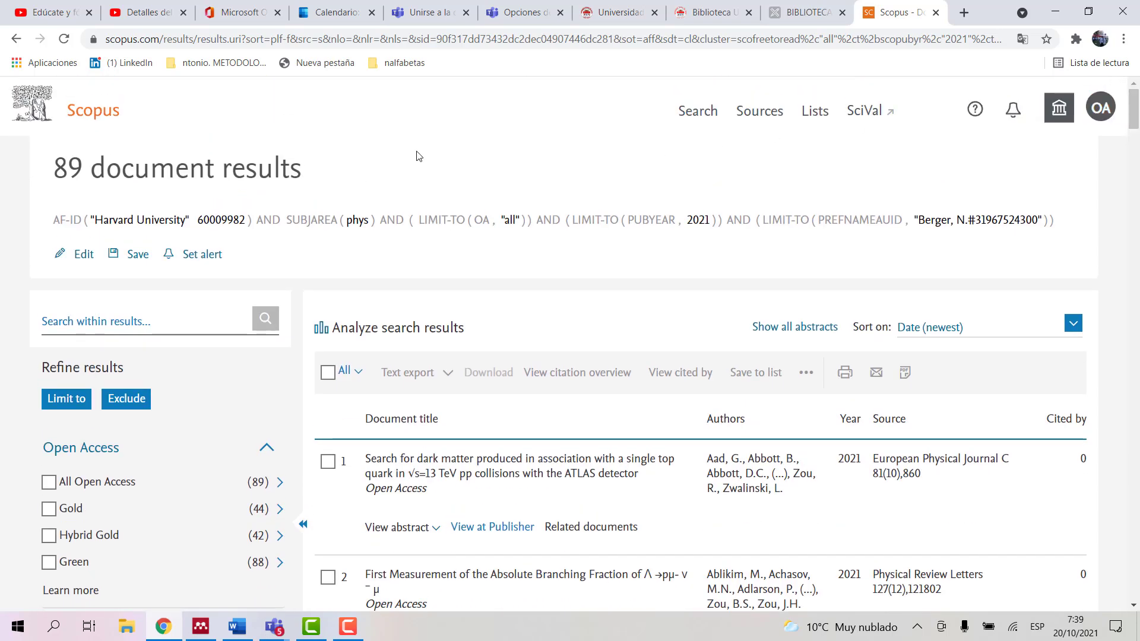
{"action": "left_click", "coordinate": [62, 401]}
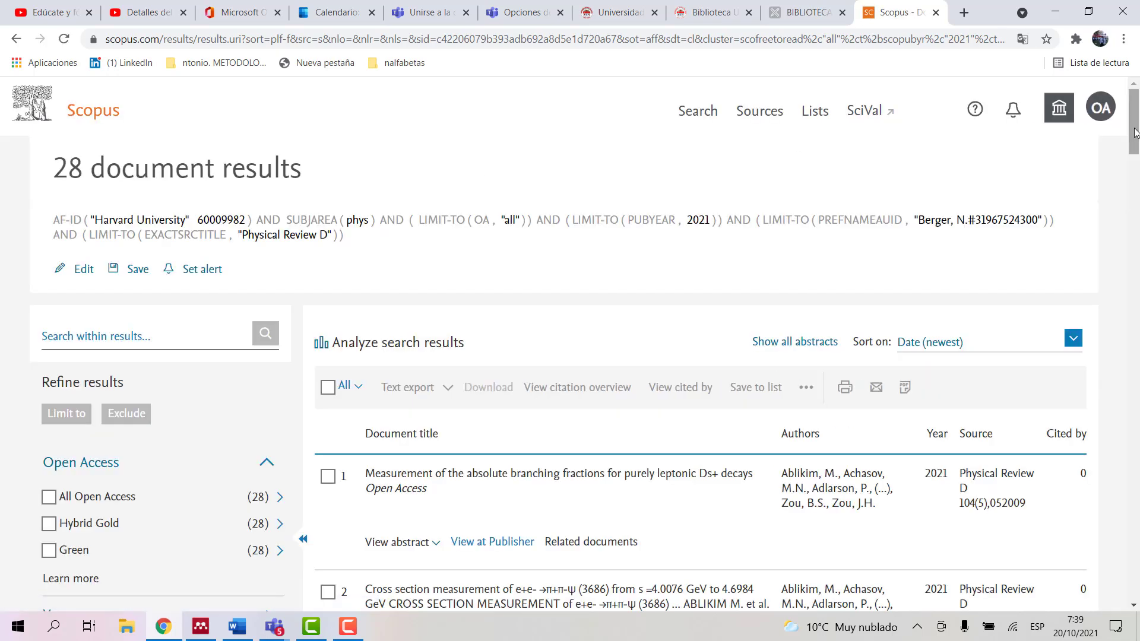
{"action": "left_click_drag", "start_coordinate": [1136, 135], "coordinate": [1137, 178]}
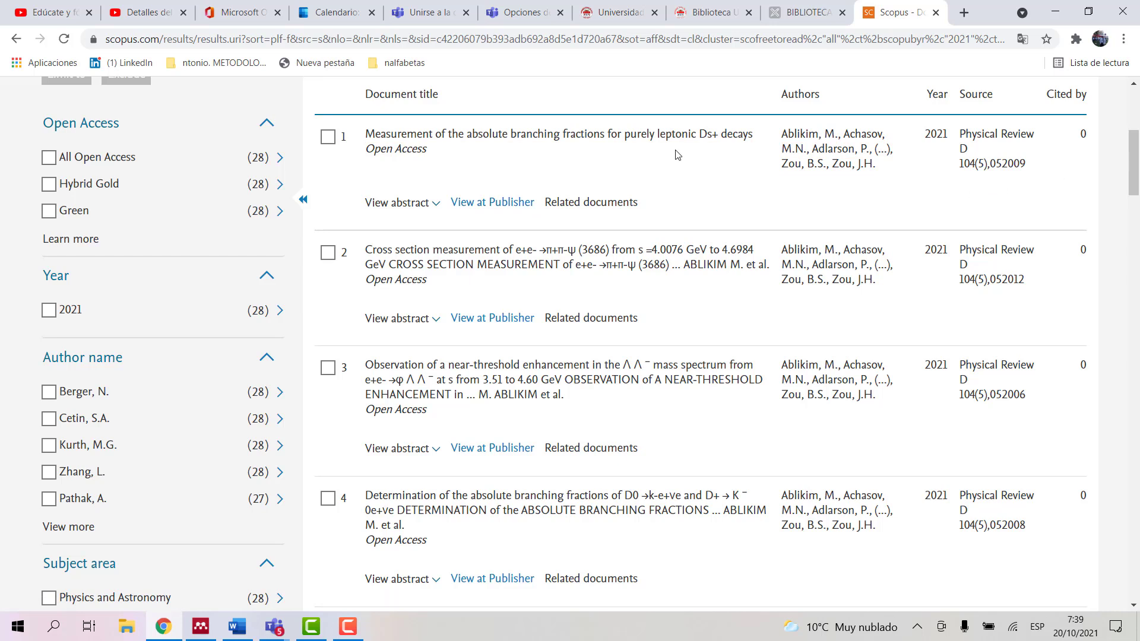
{"action": "left_click", "coordinate": [482, 205]}
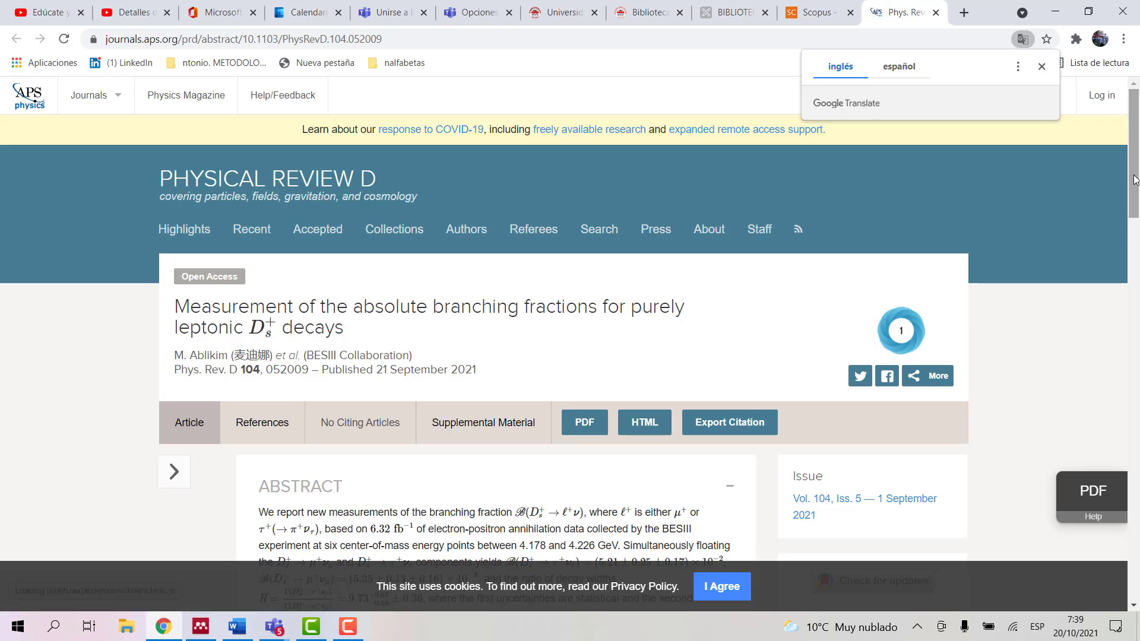
{"action": "mouse_move", "coordinate": [1134, 180]}
{"action": "left_mouse_down"}
{"action": "mouse_move", "coordinate": [1137, 245]}
{"action": "mouse_move", "coordinate": [1137, 188]}
{"action": "left_mouse_up"}
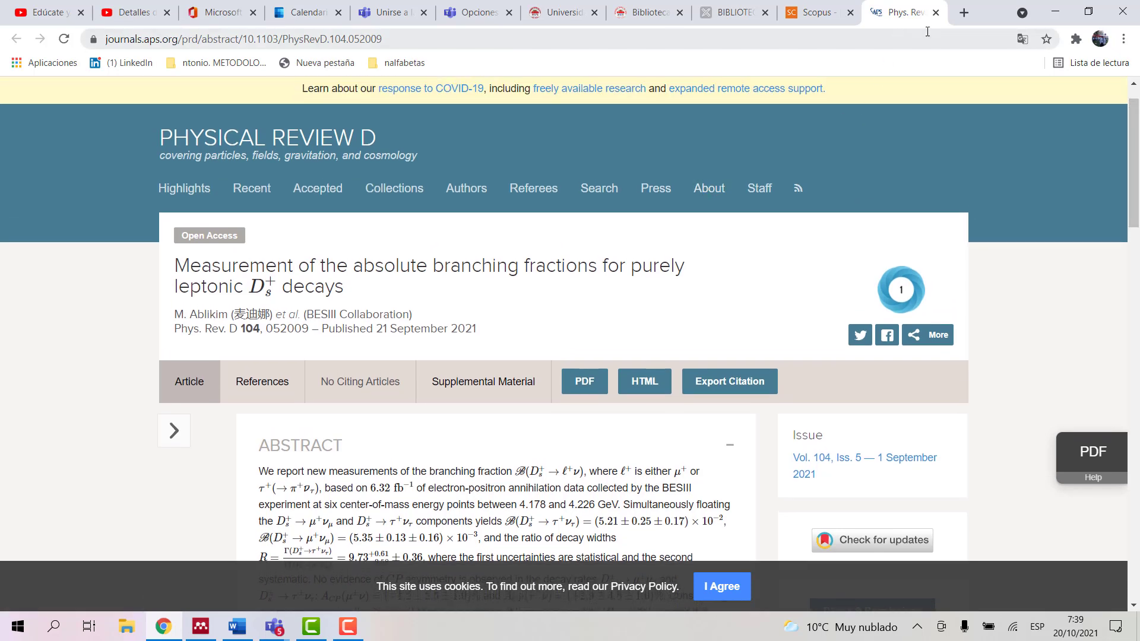
{"action": "left_click", "coordinate": [935, 13]}
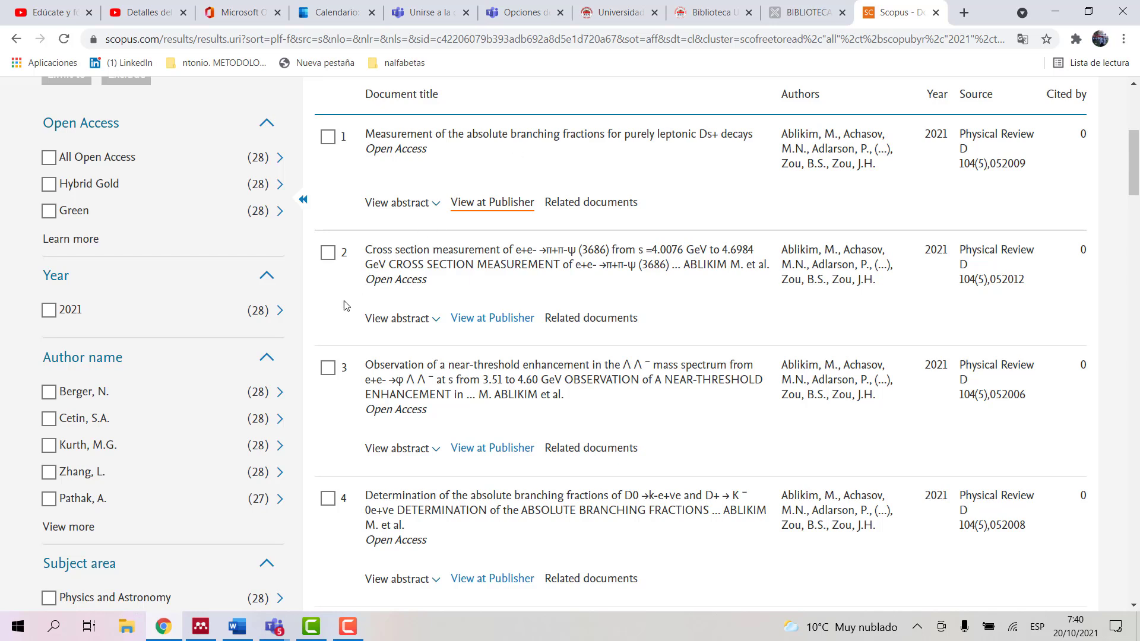
Step: Open Mendeley from the taskbar, Google 'mendeley' in a new Chrome tab, then minimize Chrome
{"action": "left_click", "coordinate": [200, 628]}
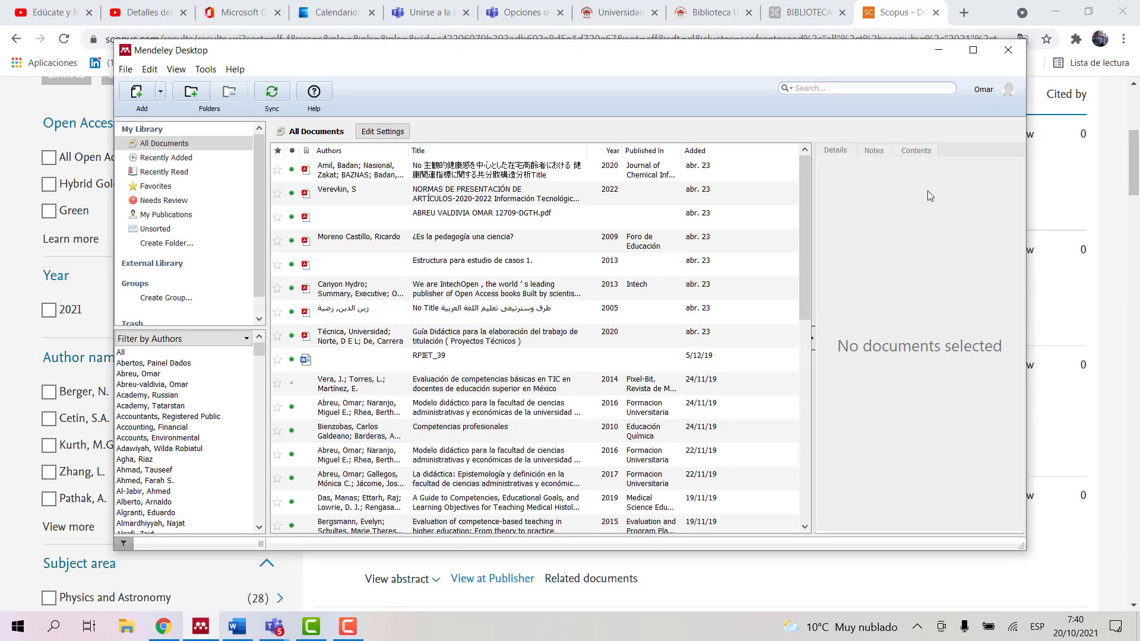
{"action": "left_click", "coordinate": [963, 13]}
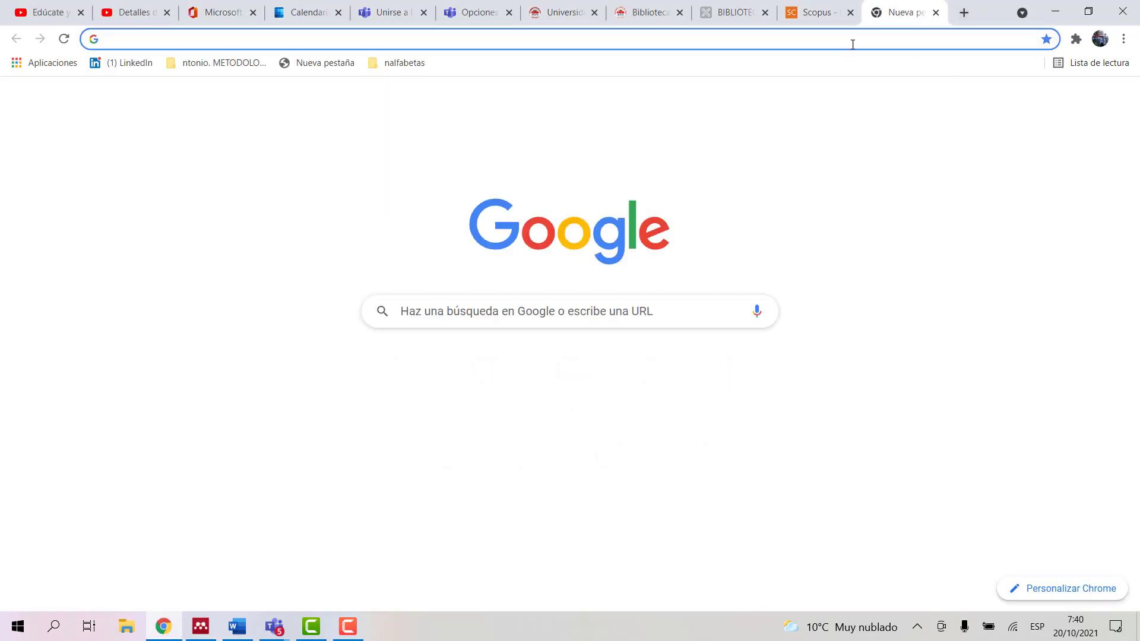
{"action": "left_click", "coordinate": [848, 41]}
{"action": "type", "text": "mendel"}
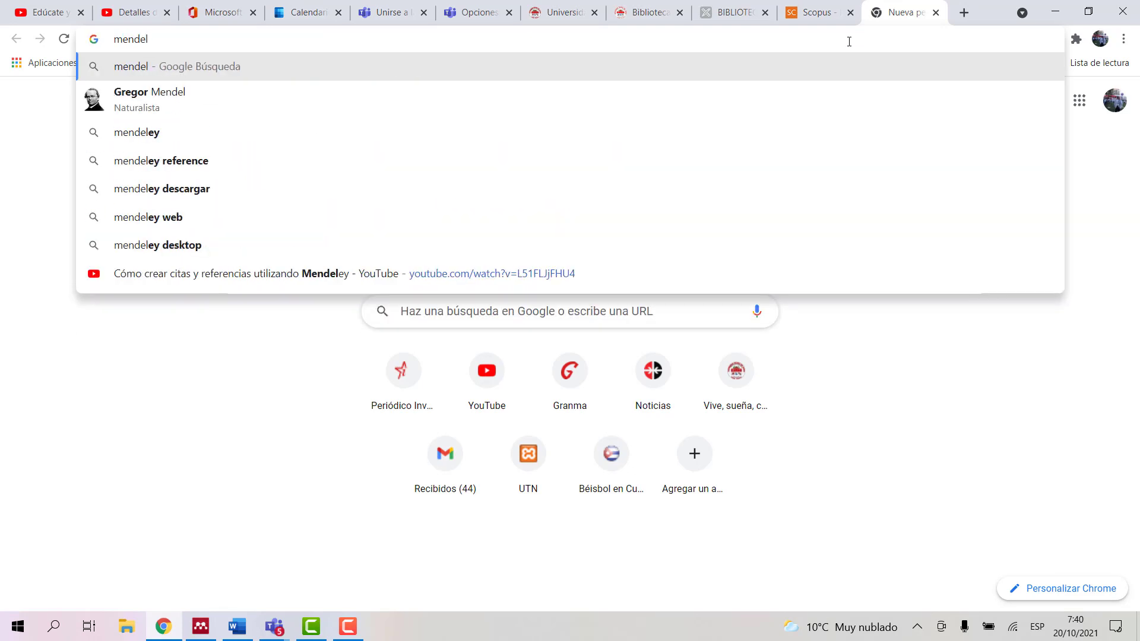
{"action": "type", "text": "ey"}
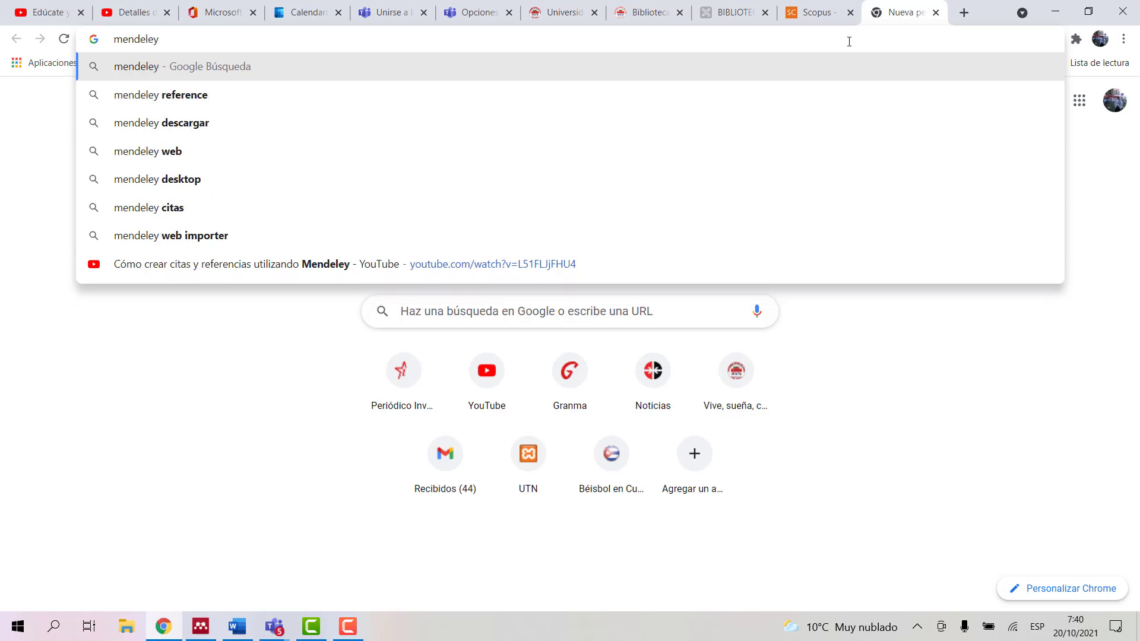
{"action": "key", "text": "Return"}
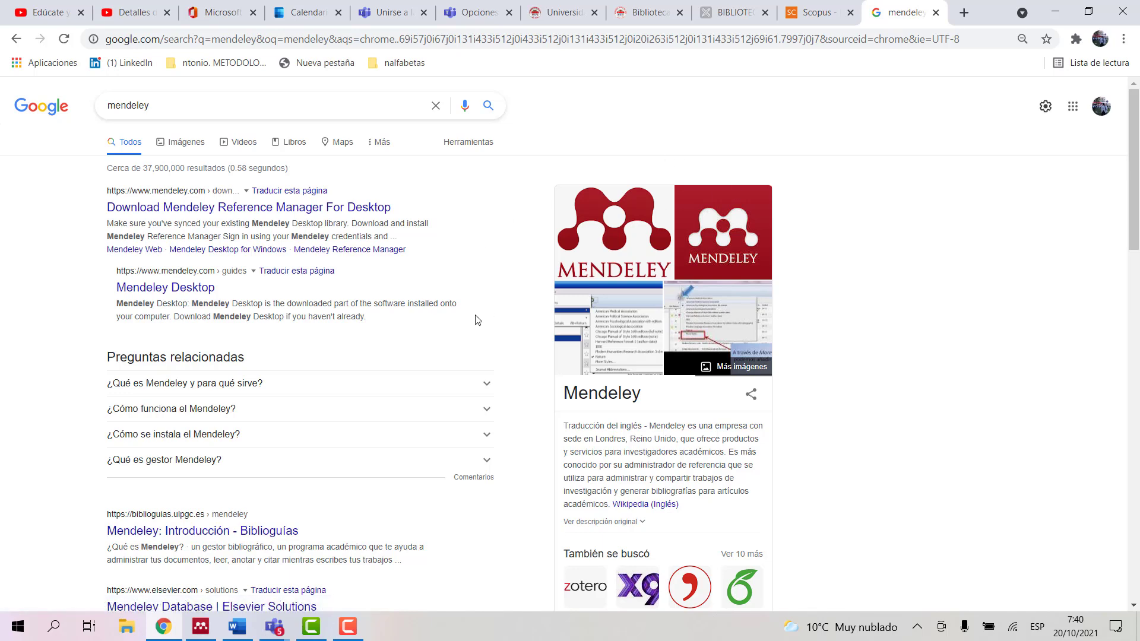
{"action": "left_click", "coordinate": [1056, 14]}
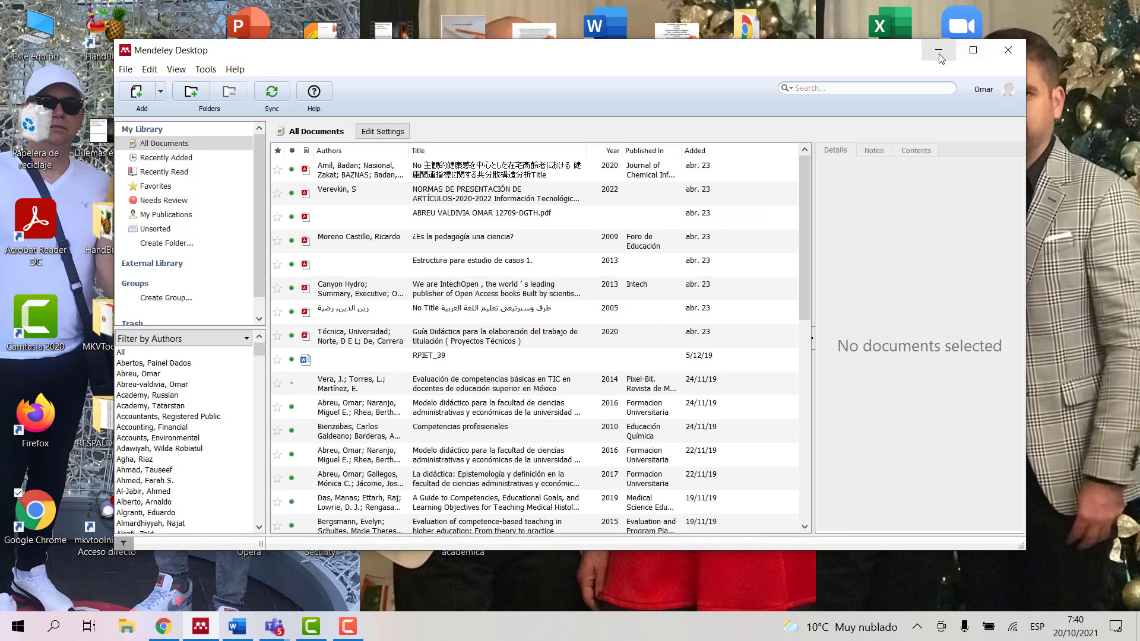
Step: Minimize Mendeley, relaunch it from the desktop shortcut, and maximize its window
{"action": "left_click", "coordinate": [938, 49]}
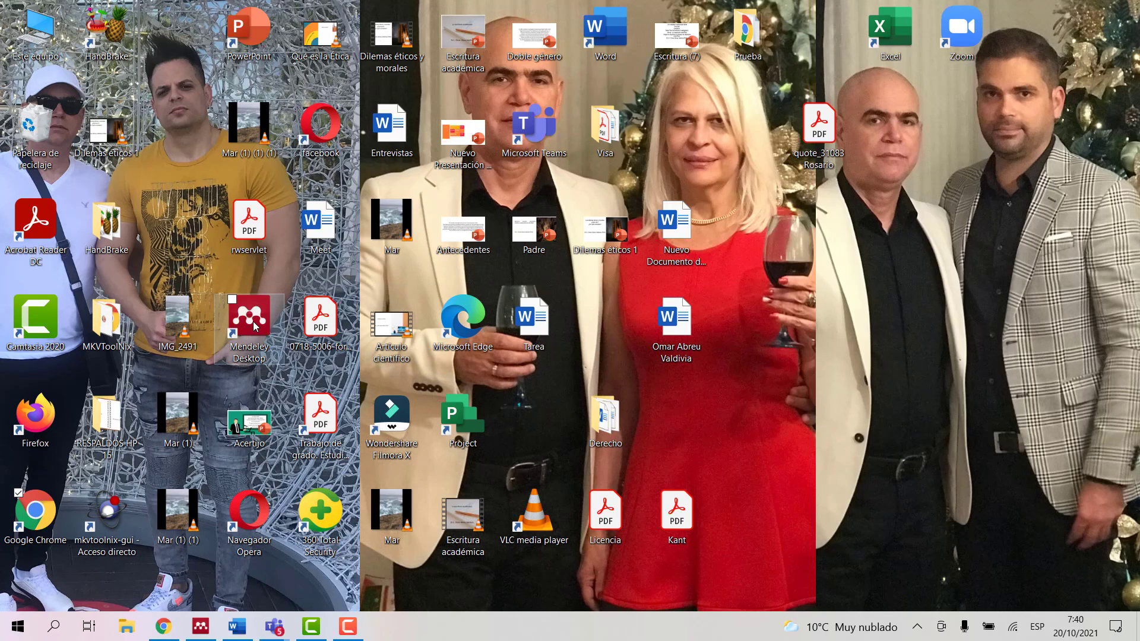
{"action": "left_click", "coordinate": [255, 323]}
{"action": "double_click", "coordinate": [254, 320]}
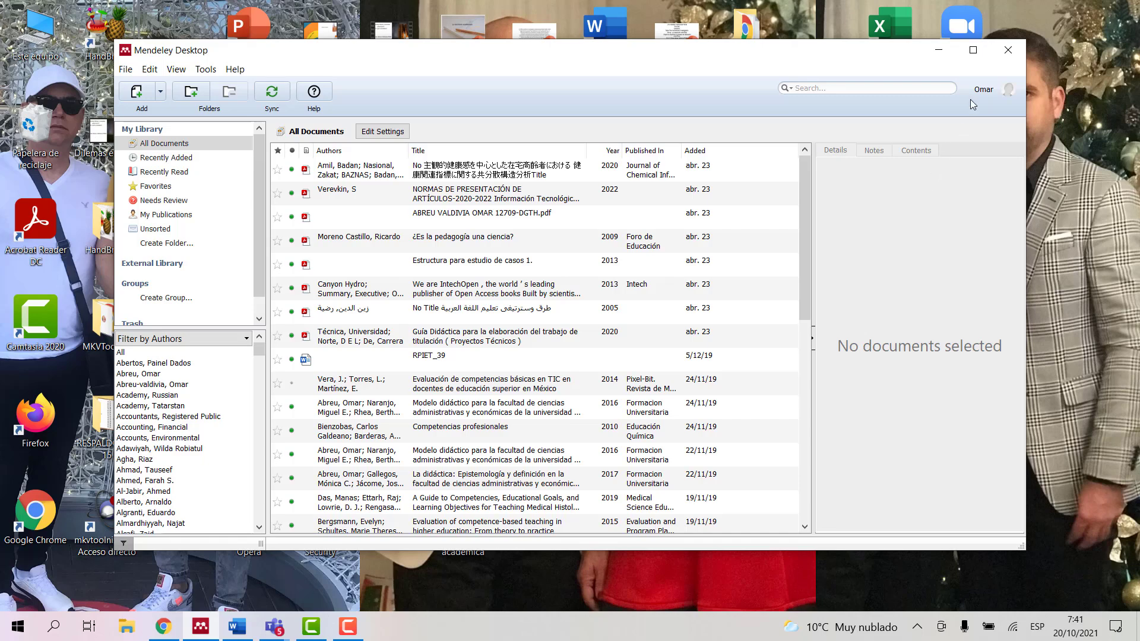
{"action": "left_click", "coordinate": [972, 50]}
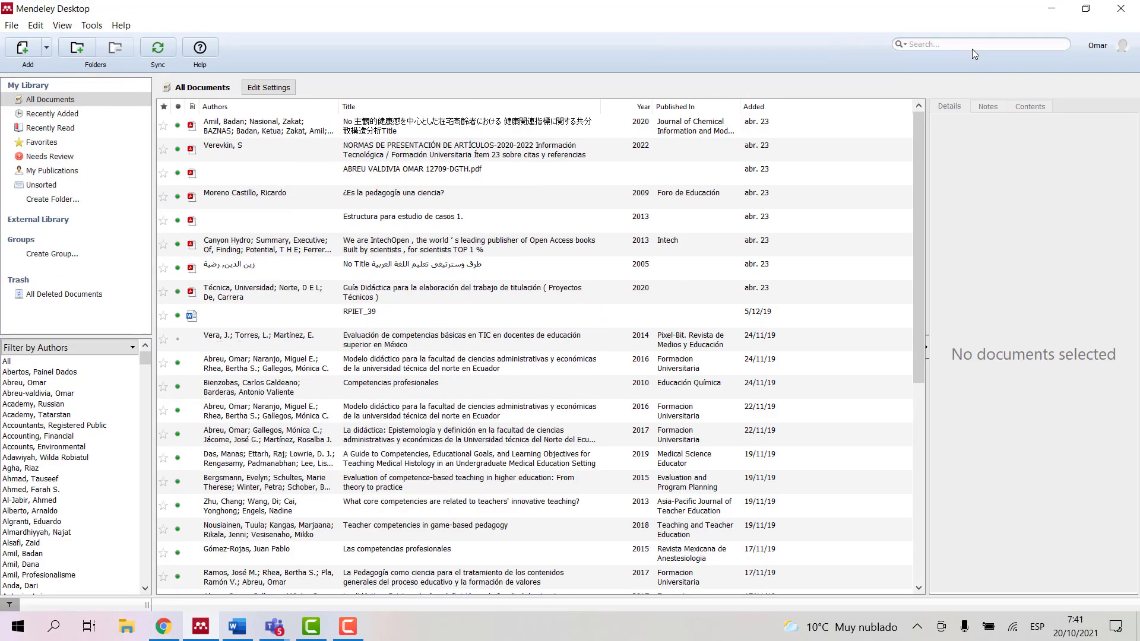
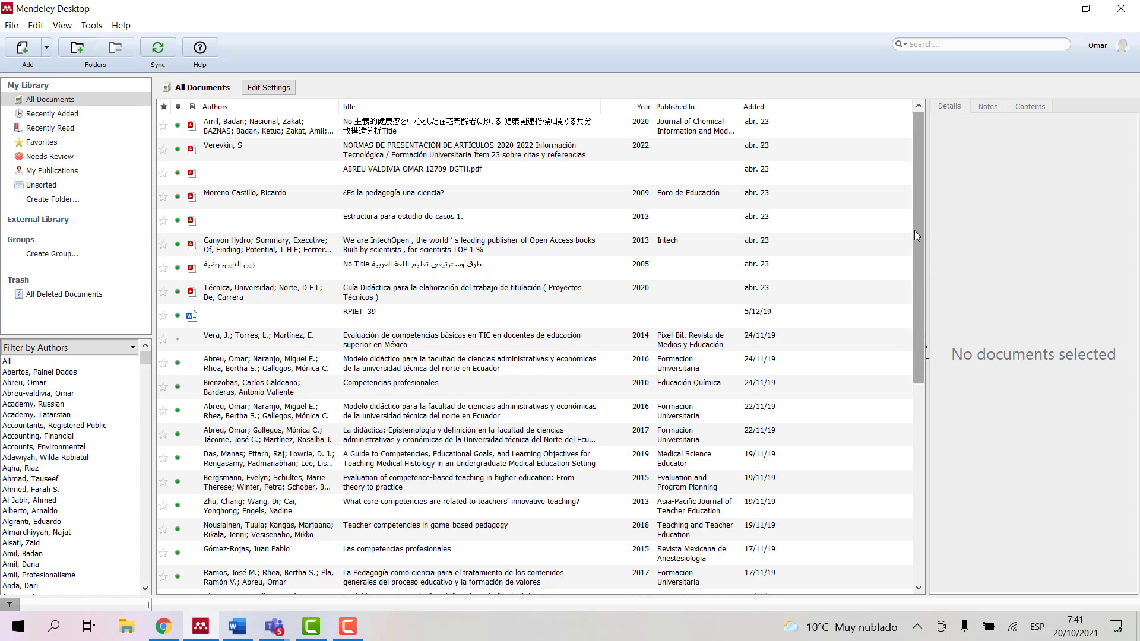
Step: Import the downloaded Competence article PDF from Descargas into the Mendeley library
{"action": "left_click_drag", "start_coordinate": [916, 230], "coordinate": [920, 191]}
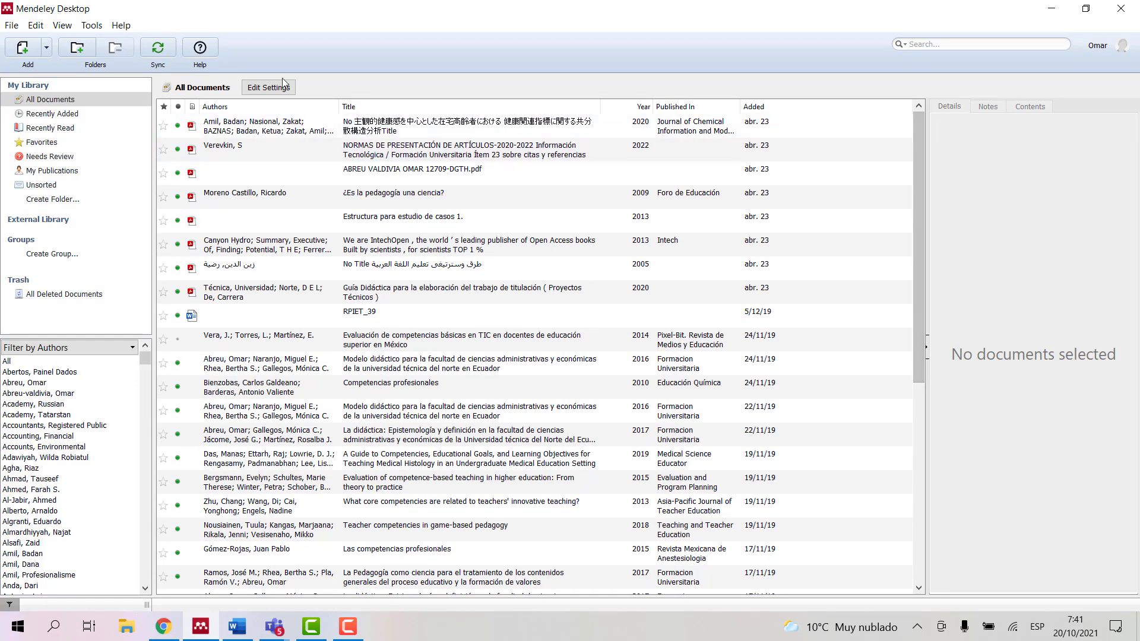
{"action": "left_click", "coordinate": [47, 53]}
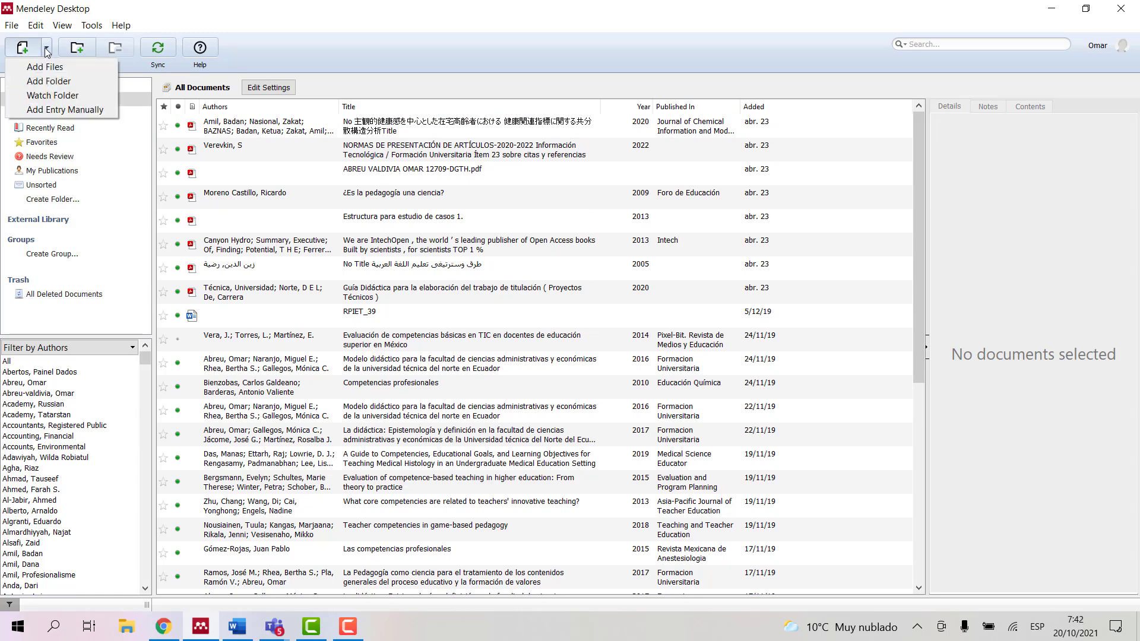
{"action": "left_click", "coordinate": [42, 67]}
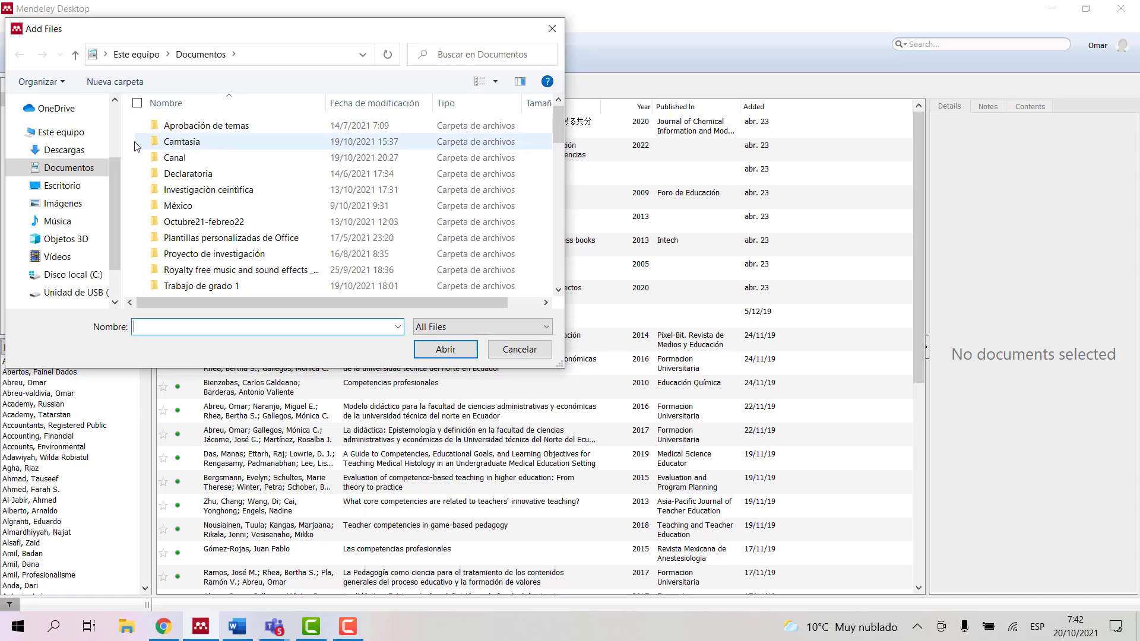
{"action": "left_click", "coordinate": [72, 151]}
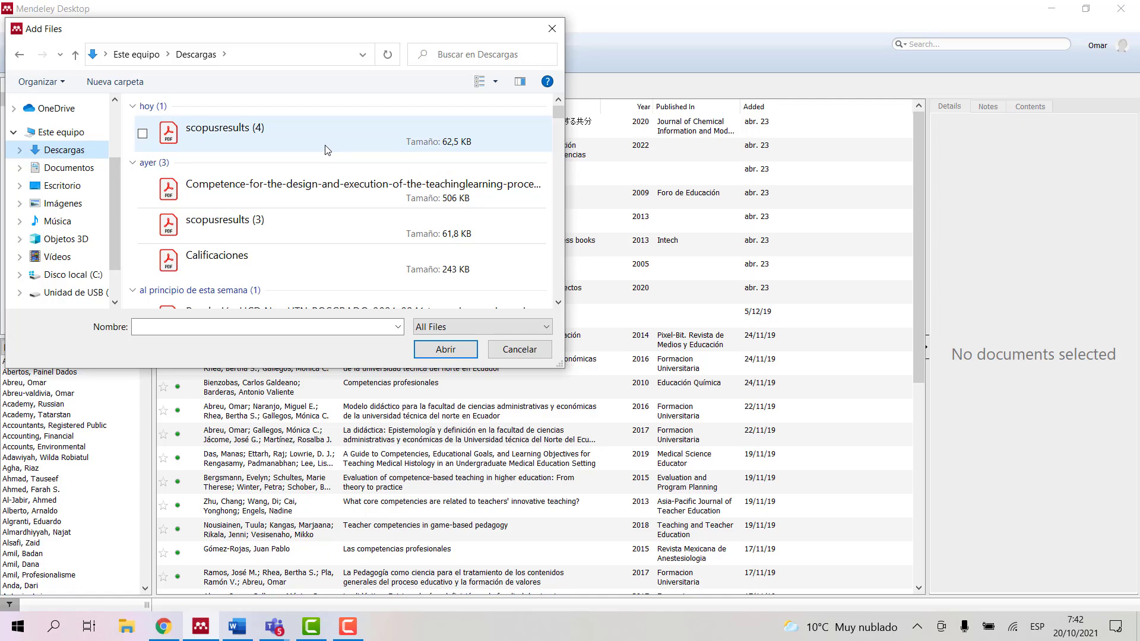
{"action": "left_click", "coordinate": [235, 192]}
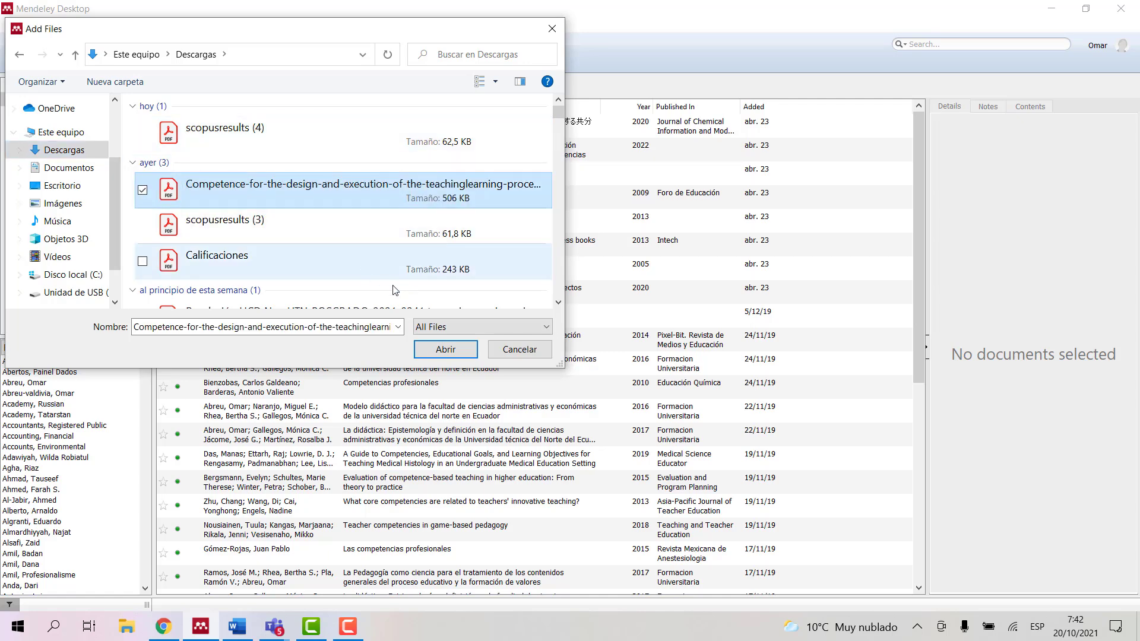
{"action": "left_click", "coordinate": [446, 349]}
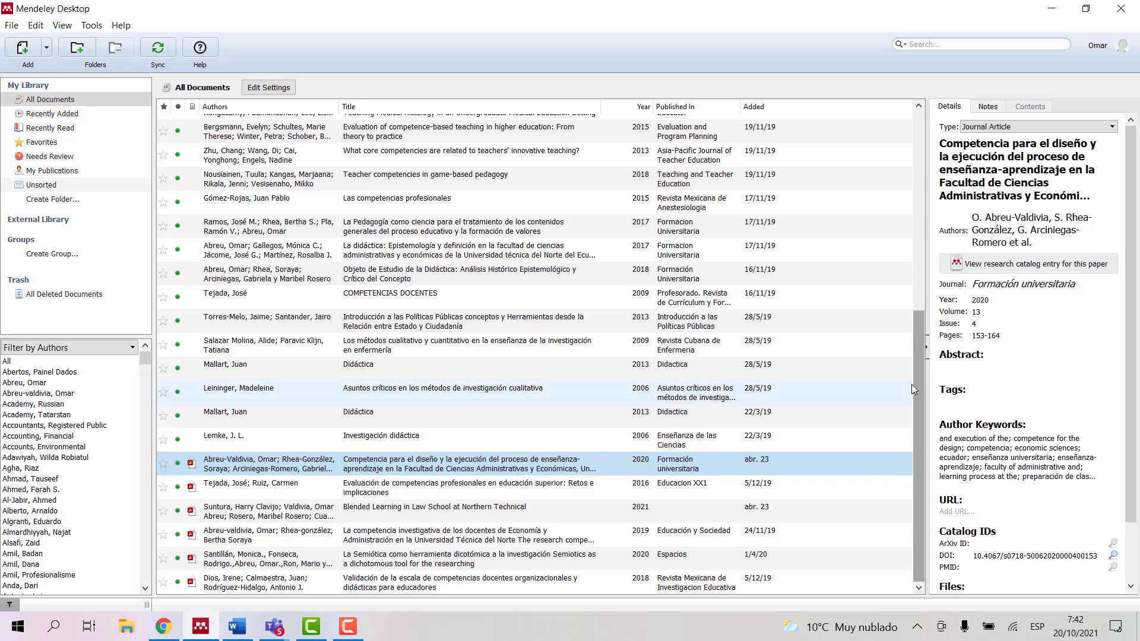
Step: Select the new 2020 Formación Universitaria competence entry at the top of the library
{"action": "left_click_drag", "start_coordinate": [911, 384], "coordinate": [912, 140]}
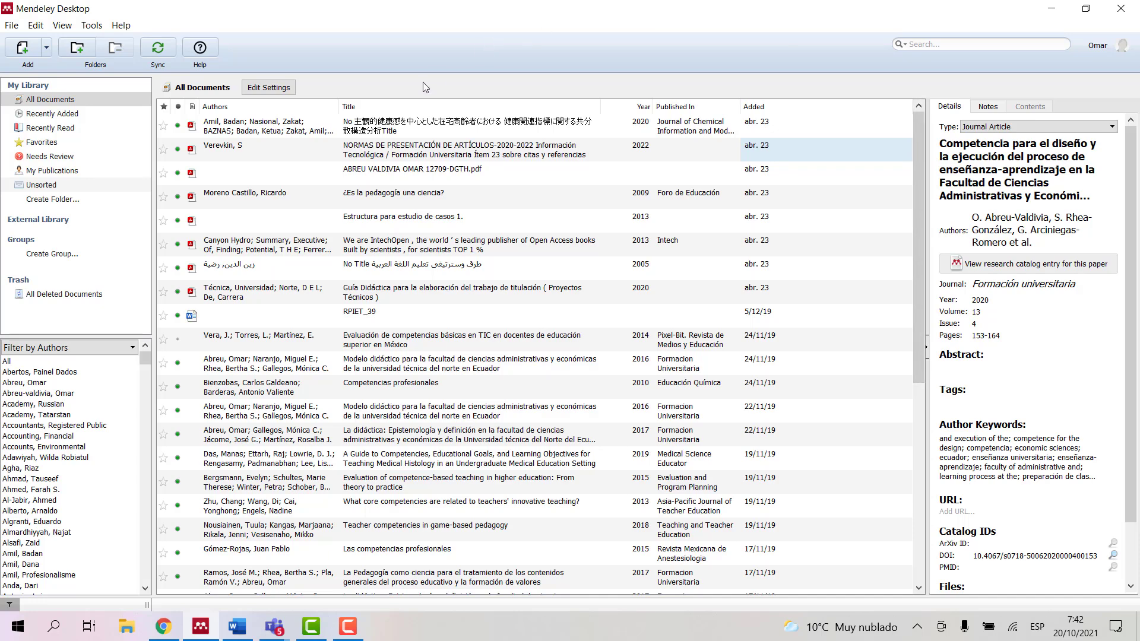
{"action": "left_click", "coordinate": [396, 126]}
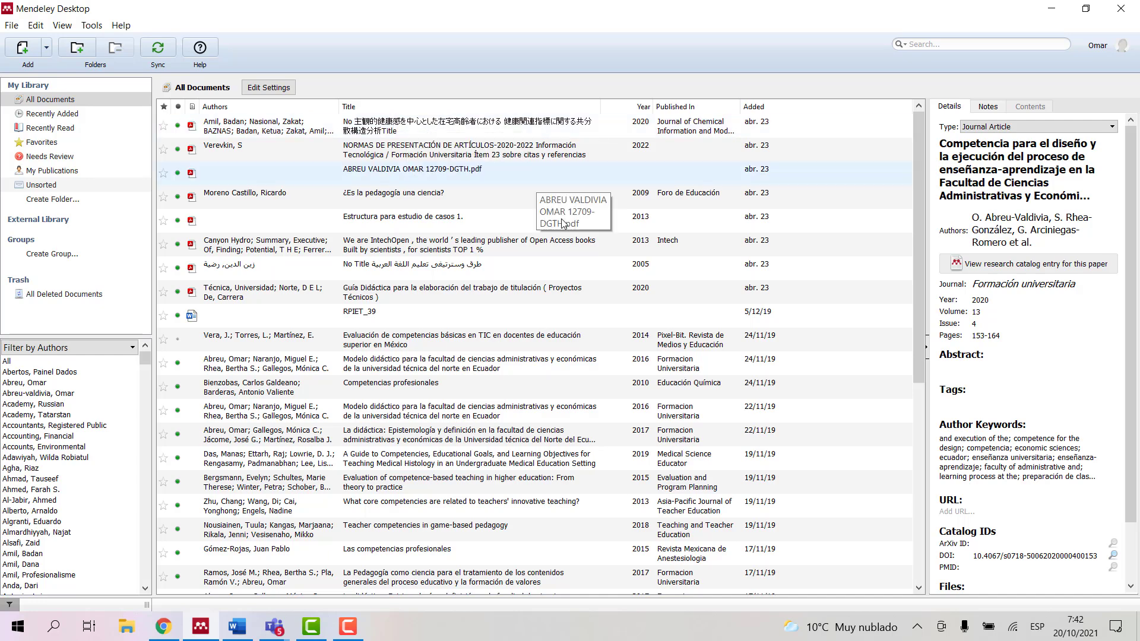
{"action": "left_click_drag", "start_coordinate": [915, 269], "coordinate": [932, 480]}
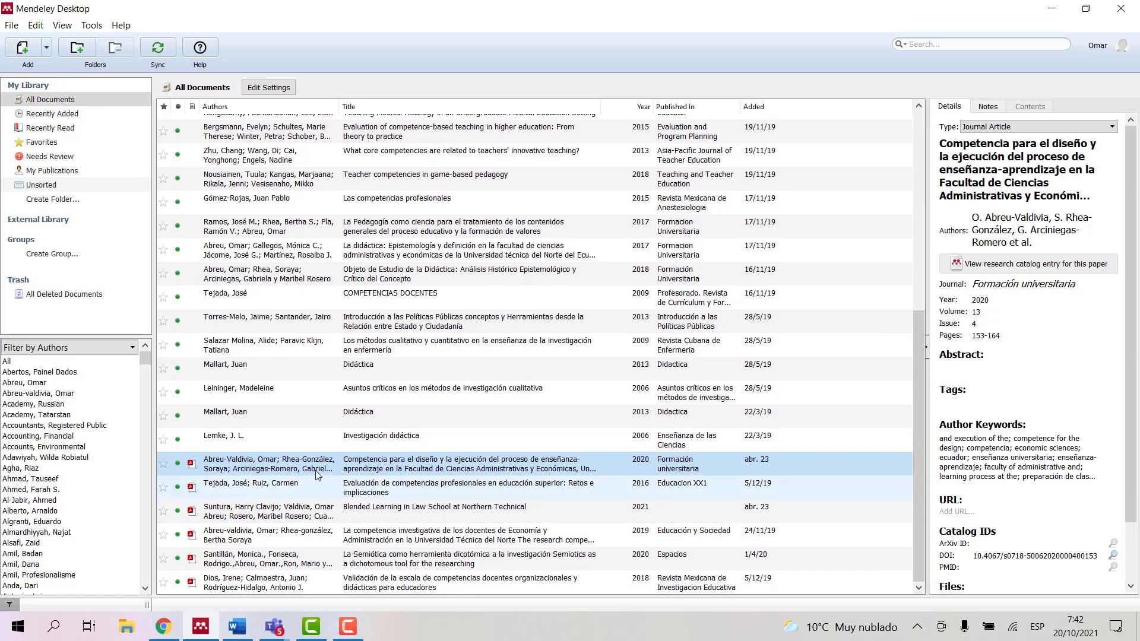
Step: Open the Abreu-Valdivia 2020 competence article PDF in the reader and review its Details panel
{"action": "double_click", "coordinate": [274, 465]}
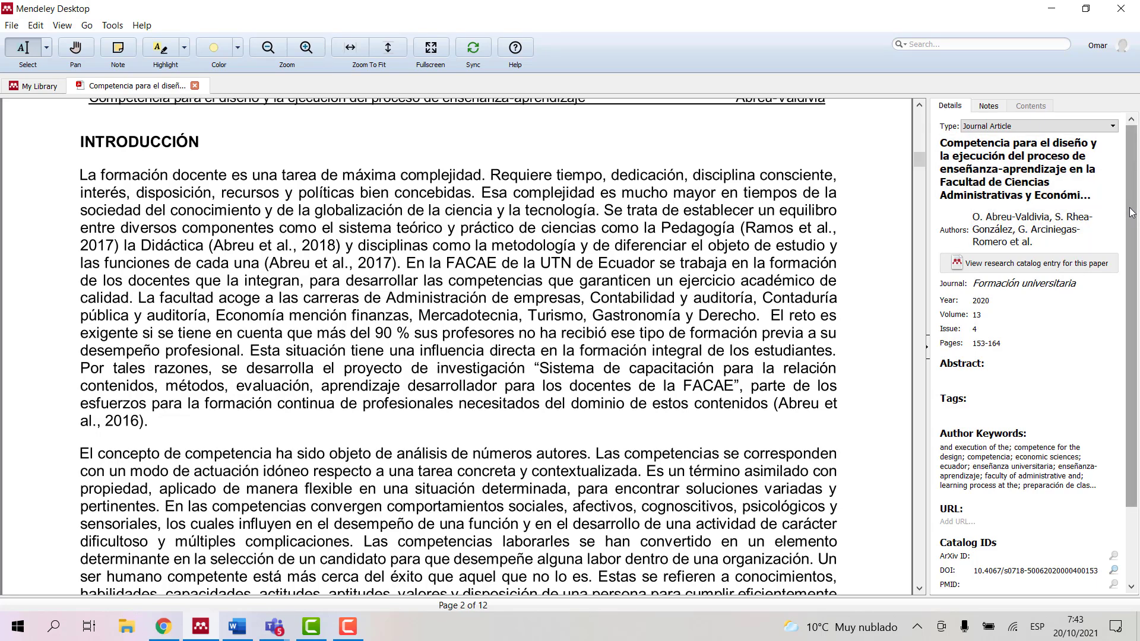
{"action": "left_click_drag", "start_coordinate": [1130, 208], "coordinate": [1139, 188]}
{"action": "scroll", "coordinate": [1131, 341], "scroll_direction": "down", "scroll_amount": 2}
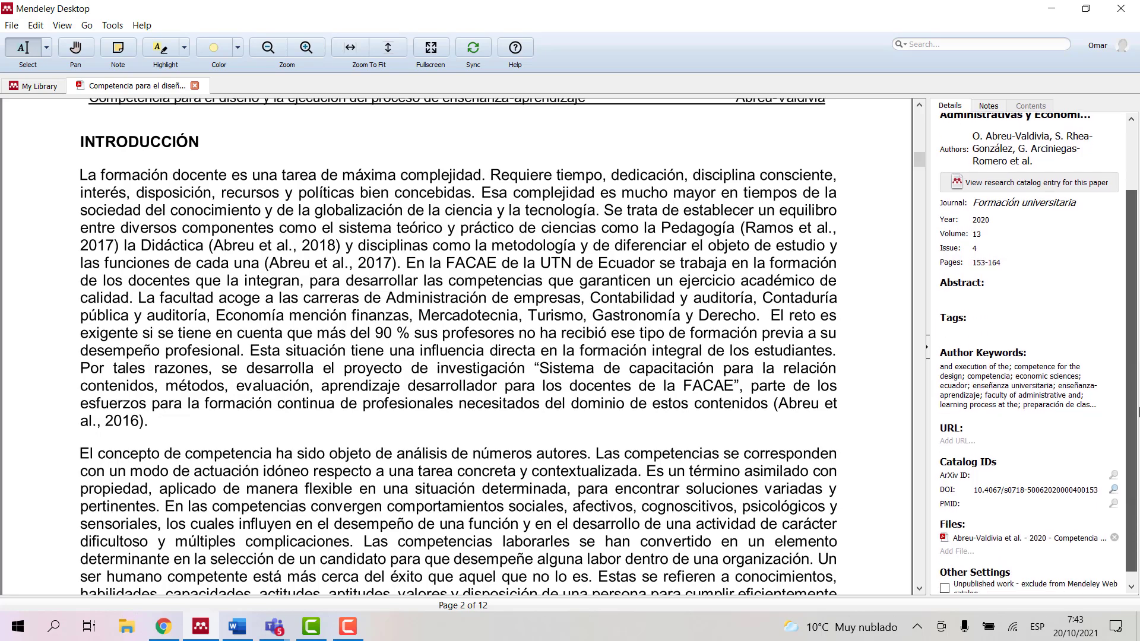
{"action": "scroll", "coordinate": [1130, 356], "scroll_direction": "down", "scroll_amount": 1}
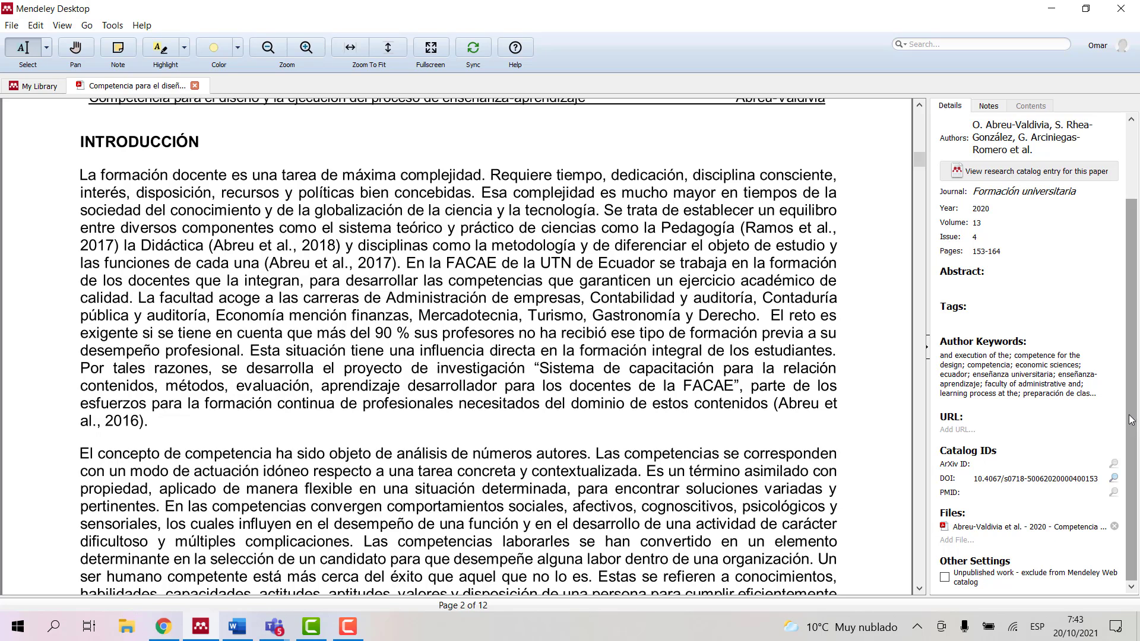
{"action": "left_click_drag", "start_coordinate": [1130, 412], "coordinate": [1129, 332]}
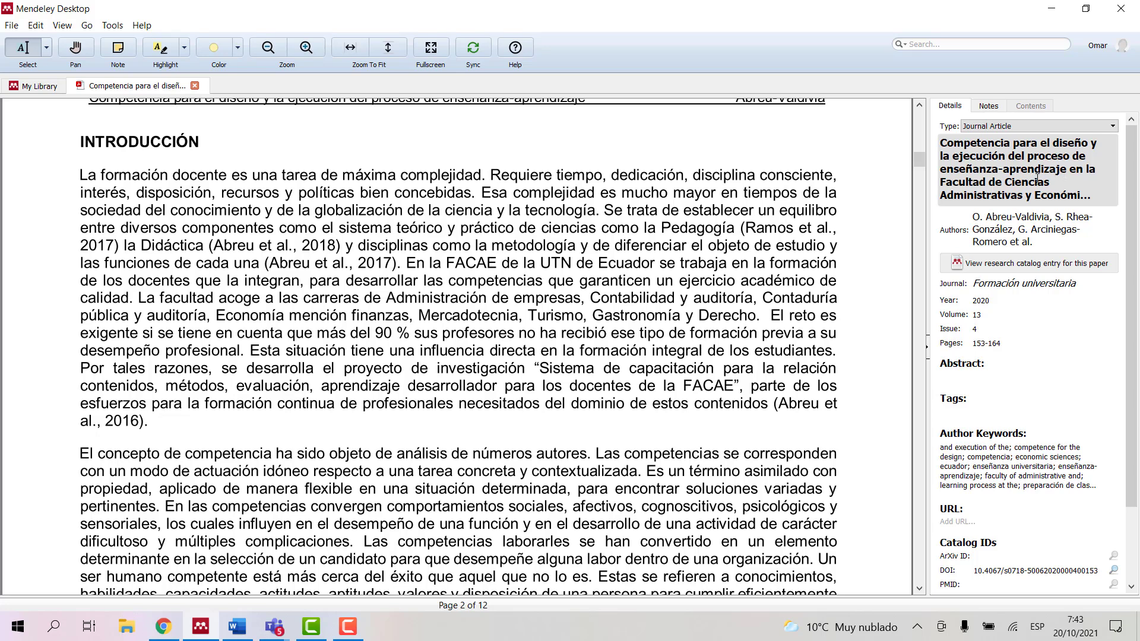
Step: Sync the Mendeley library with the online account, then bring up the blank Word document
{"action": "left_click", "coordinate": [1084, 187]}
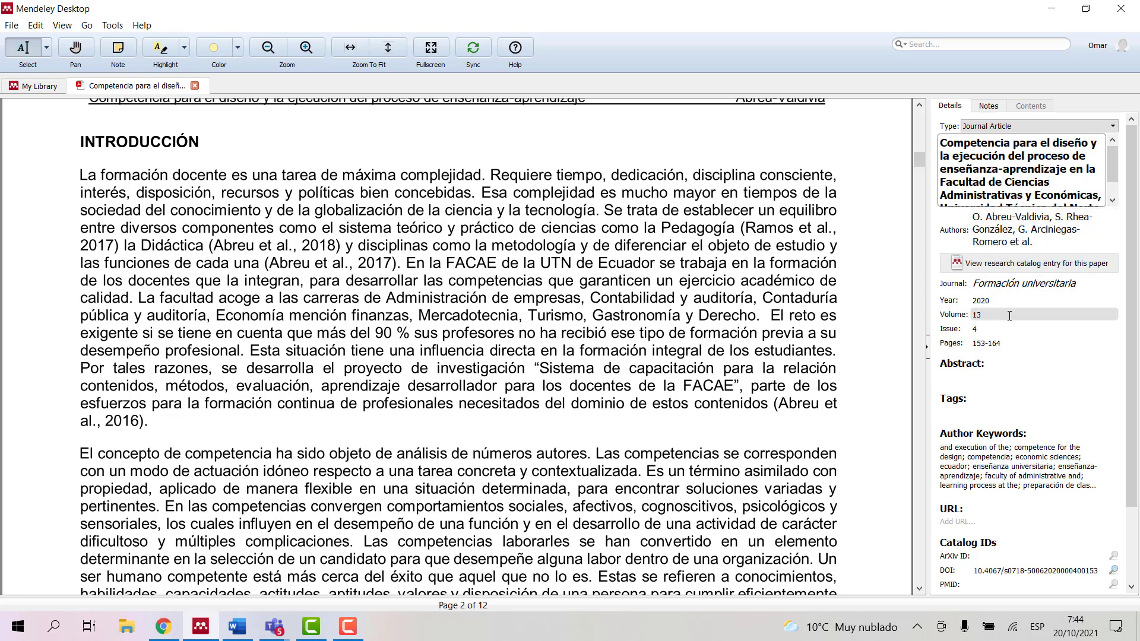
{"action": "left_click", "coordinate": [472, 55]}
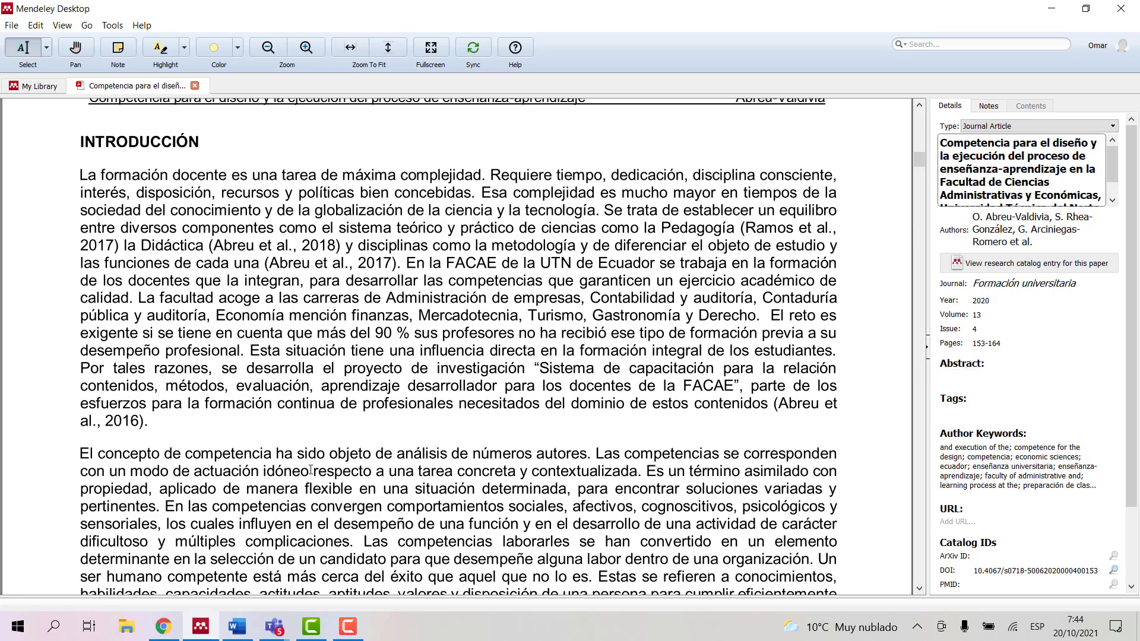
{"action": "left_click", "coordinate": [235, 633]}
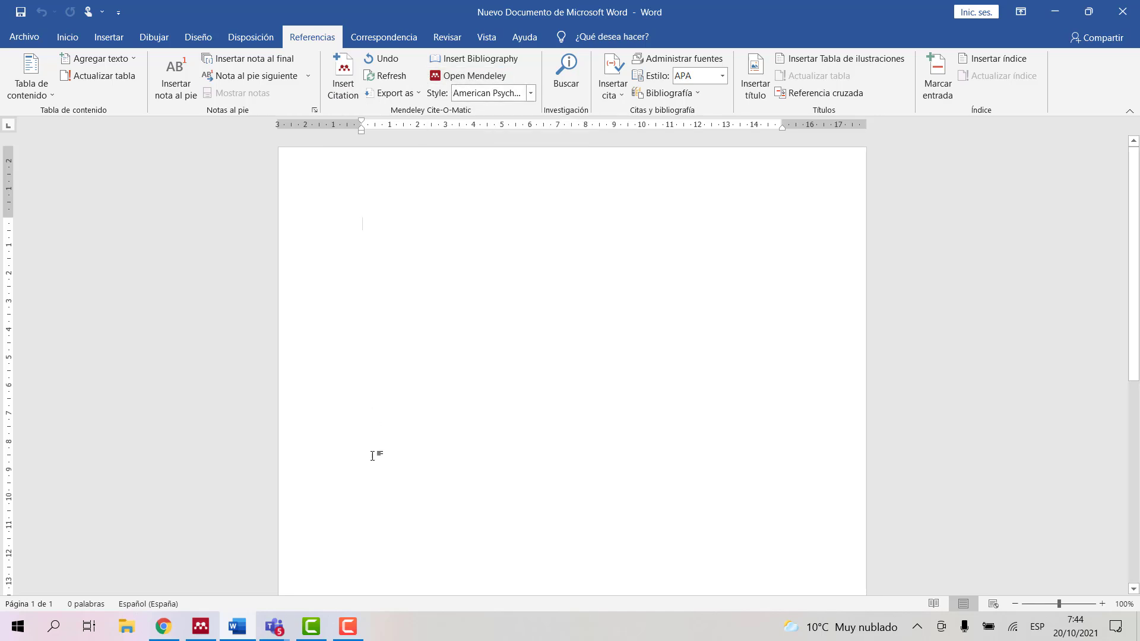
{"action": "left_click", "coordinate": [200, 631]}
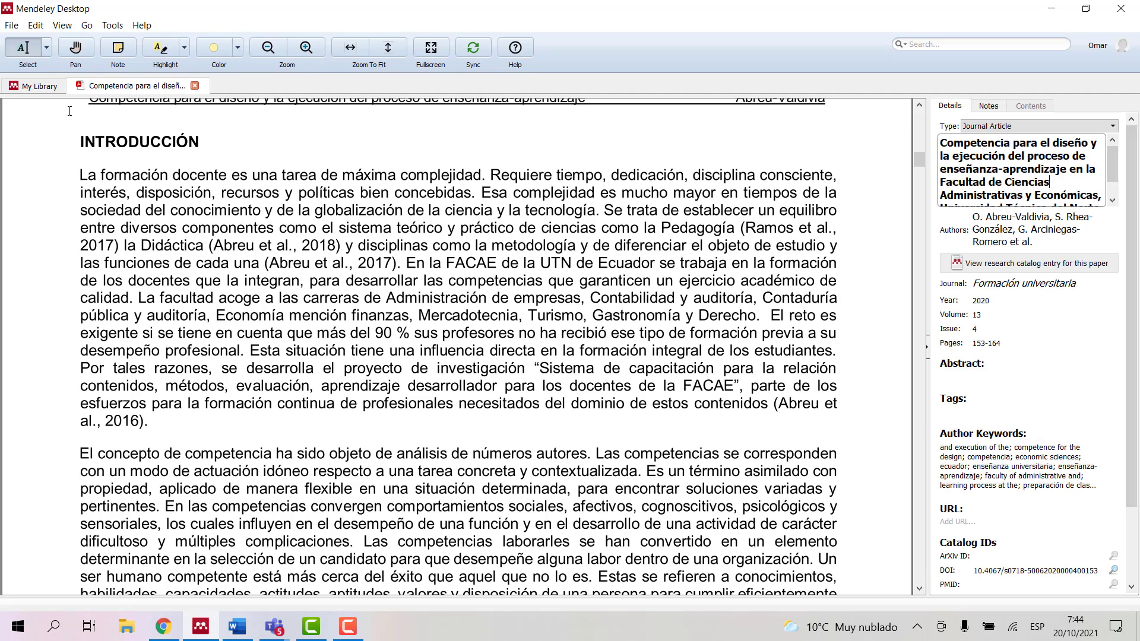
{"action": "left_click", "coordinate": [44, 88]}
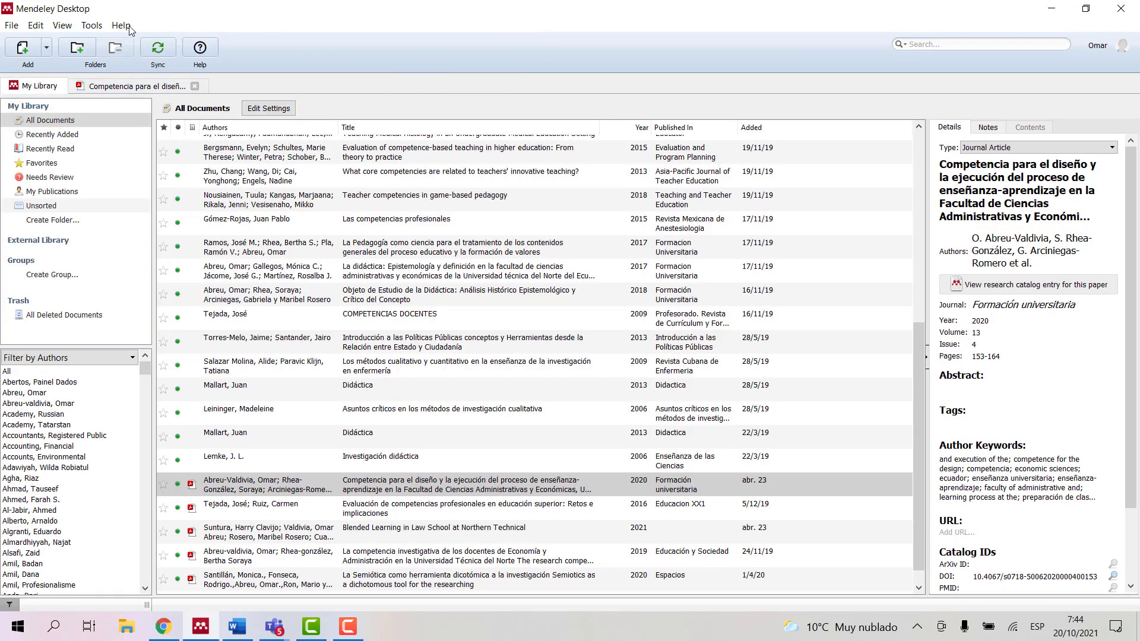
{"action": "left_click", "coordinate": [90, 27]}
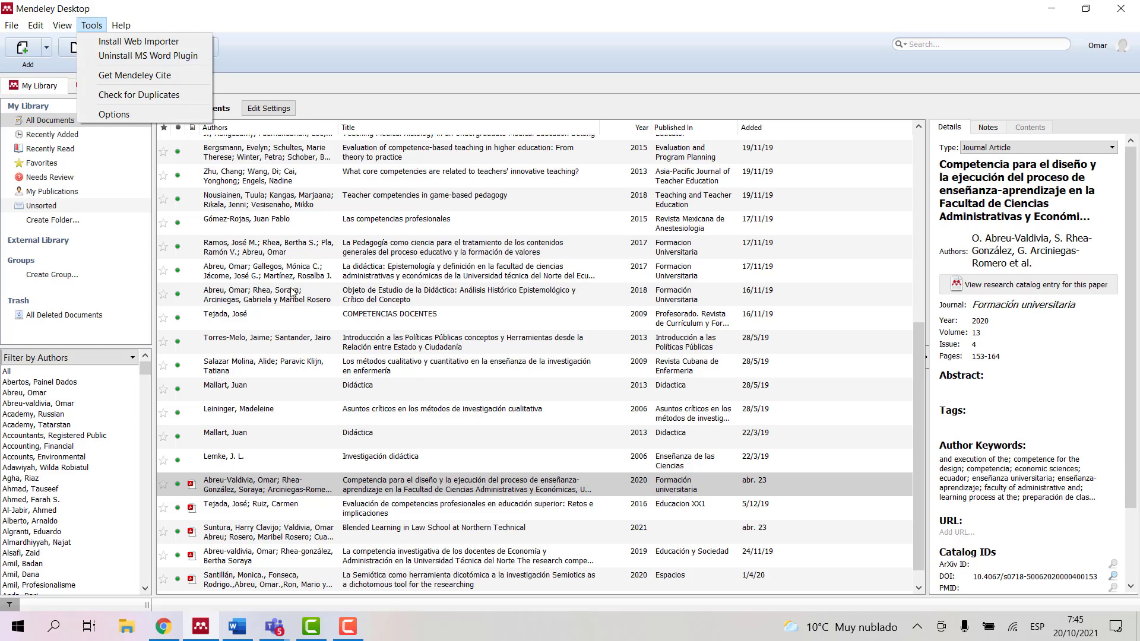
{"action": "left_click", "coordinate": [237, 626]}
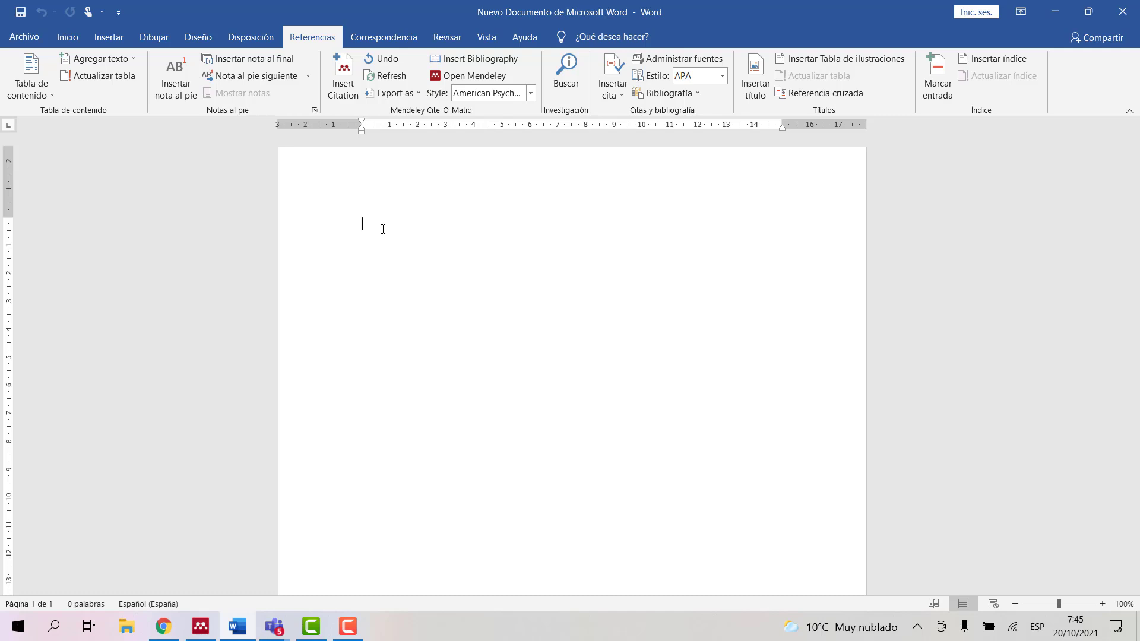
Step: Type the heading 'Fundamentación teórica' in size 14 and start a new paragraph
{"action": "type", "text": "Fund"}
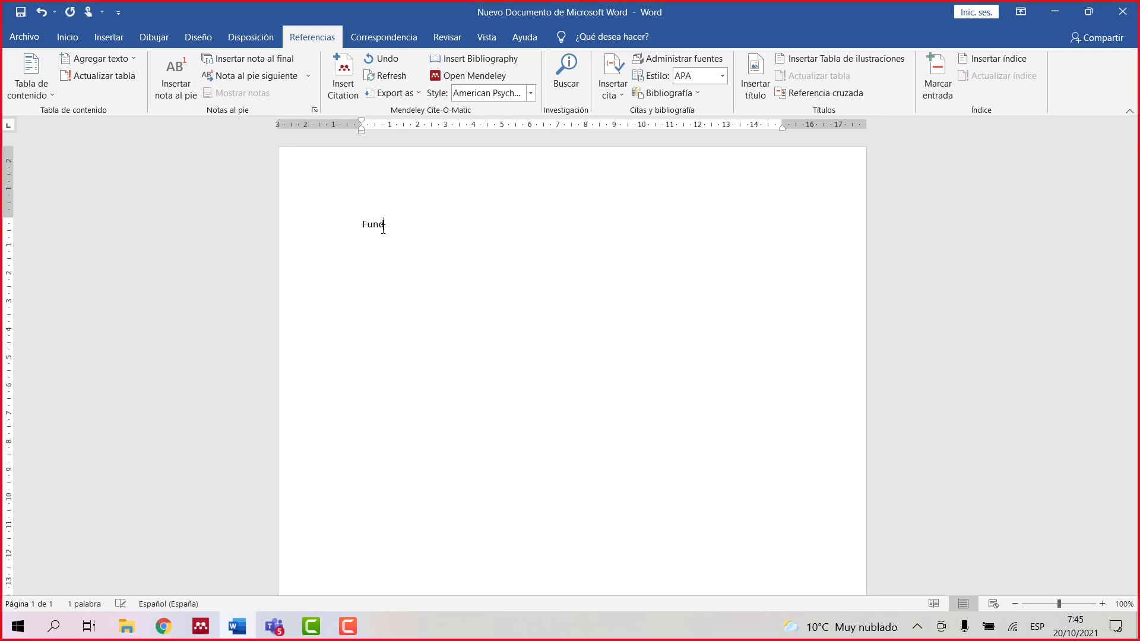
{"action": "type", "text": "amentación"}
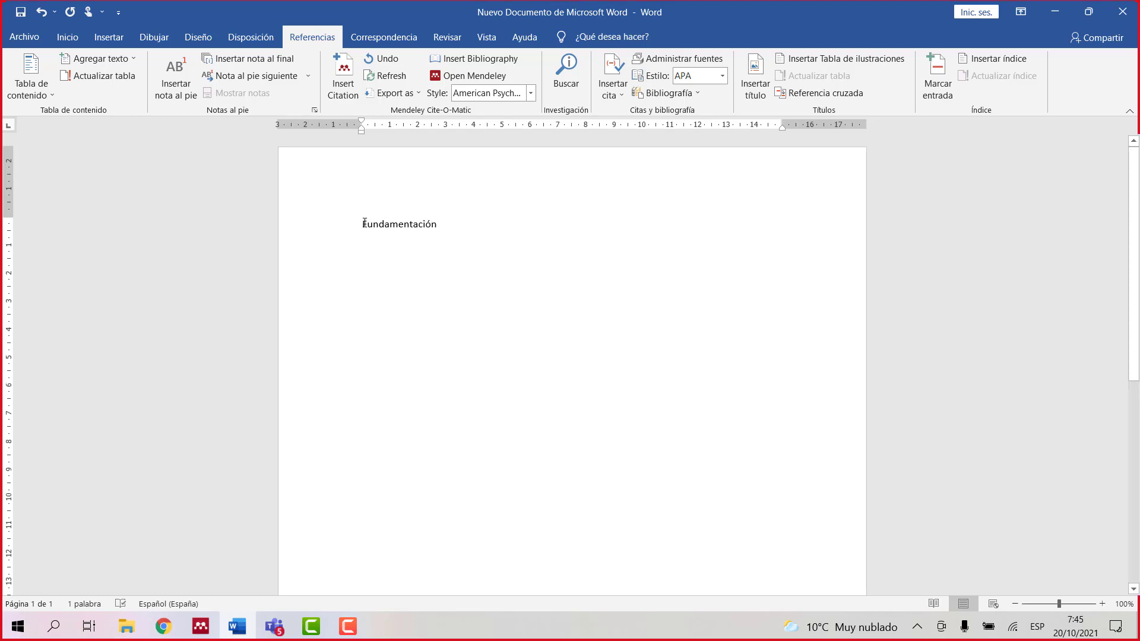
{"action": "left_click_drag", "start_coordinate": [363, 224], "coordinate": [490, 229]}
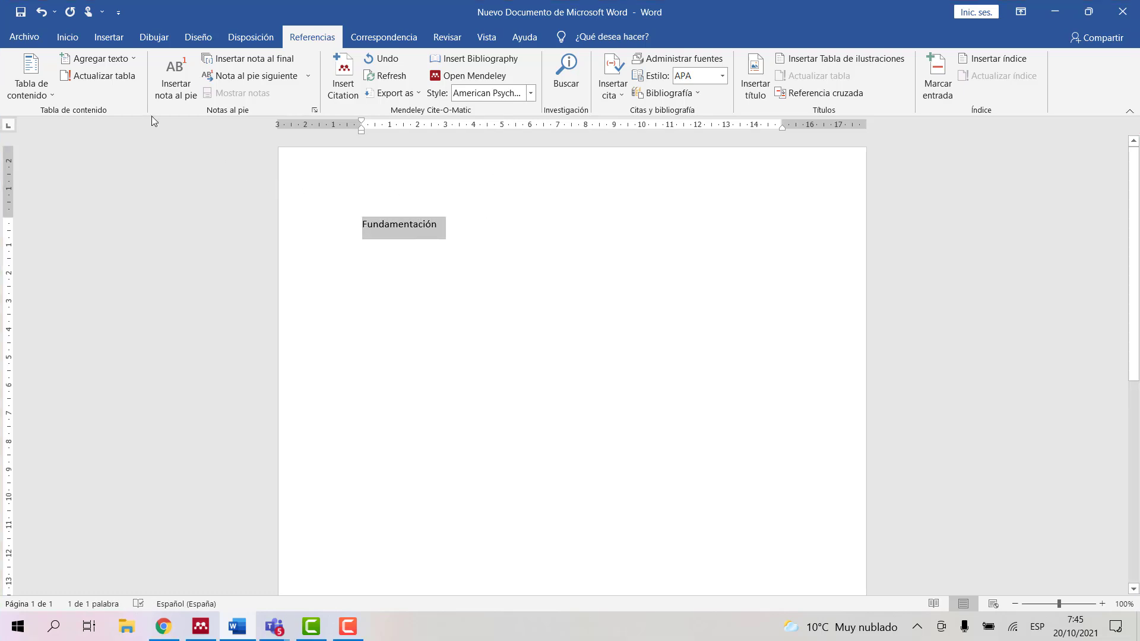
{"action": "left_click", "coordinate": [68, 39]}
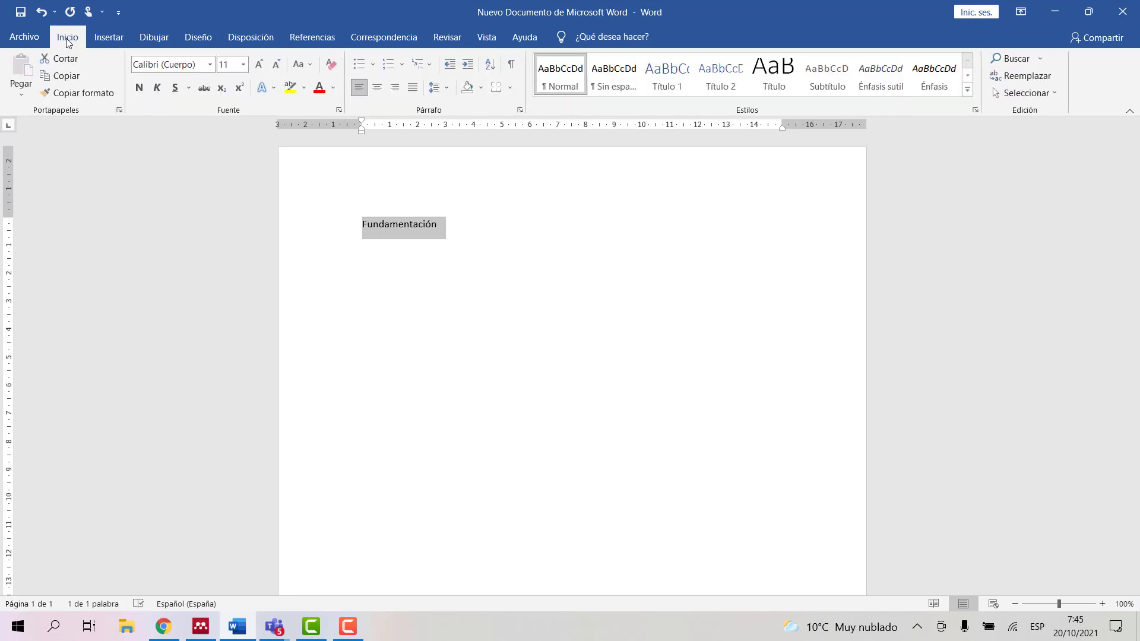
{"action": "left_click", "coordinate": [243, 67]}
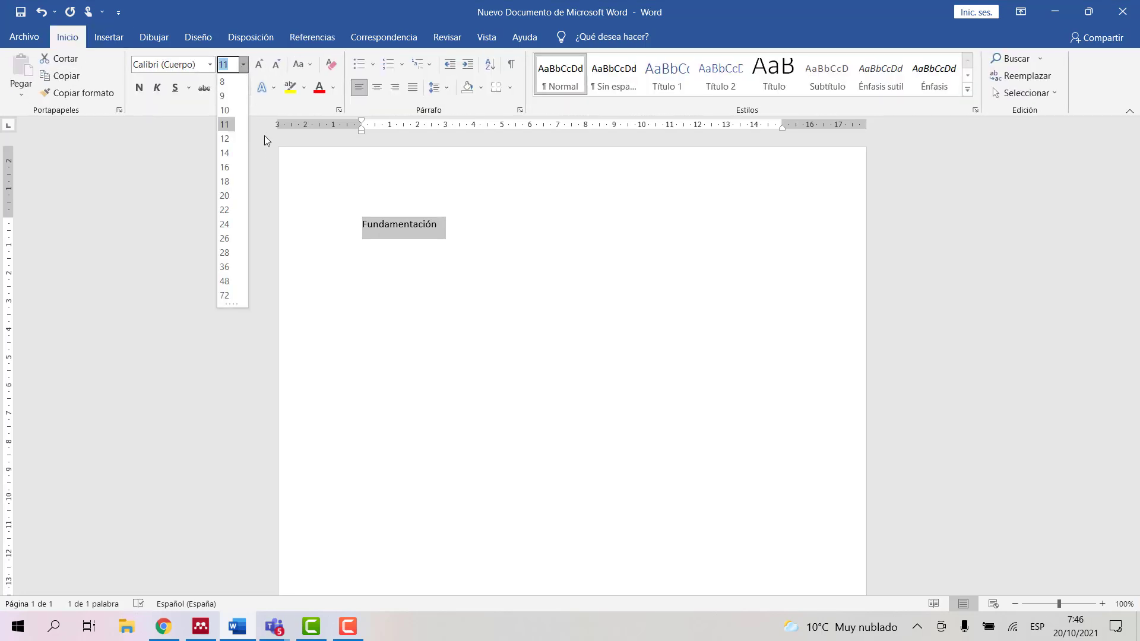
{"action": "left_click", "coordinate": [225, 153]}
{"action": "left_click", "coordinate": [467, 227]}
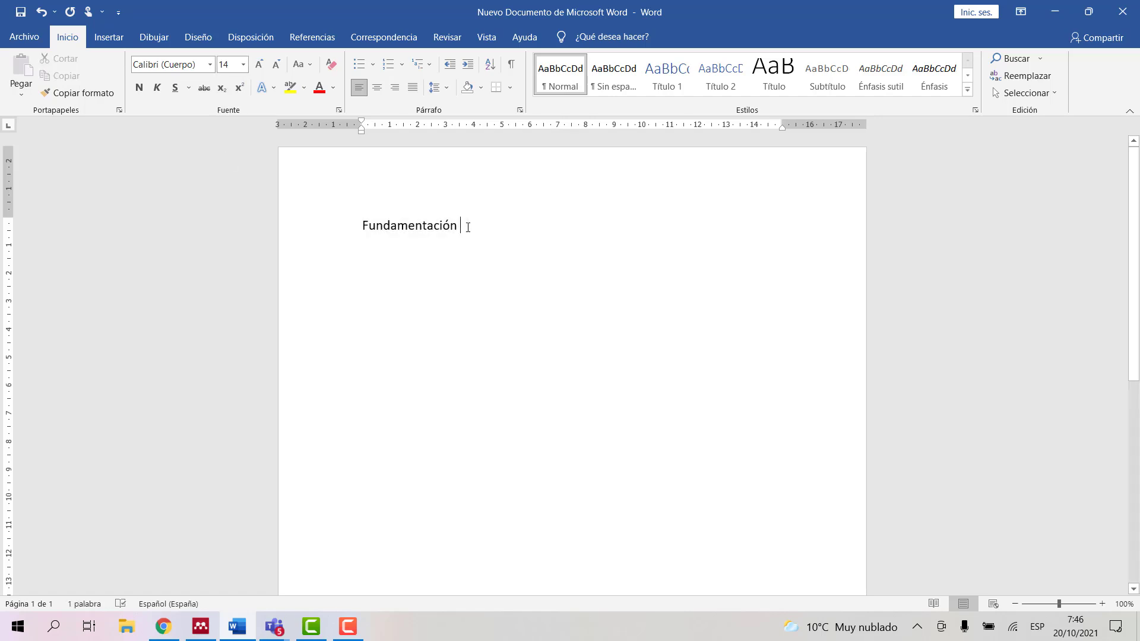
{"action": "type", "text": "teór"}
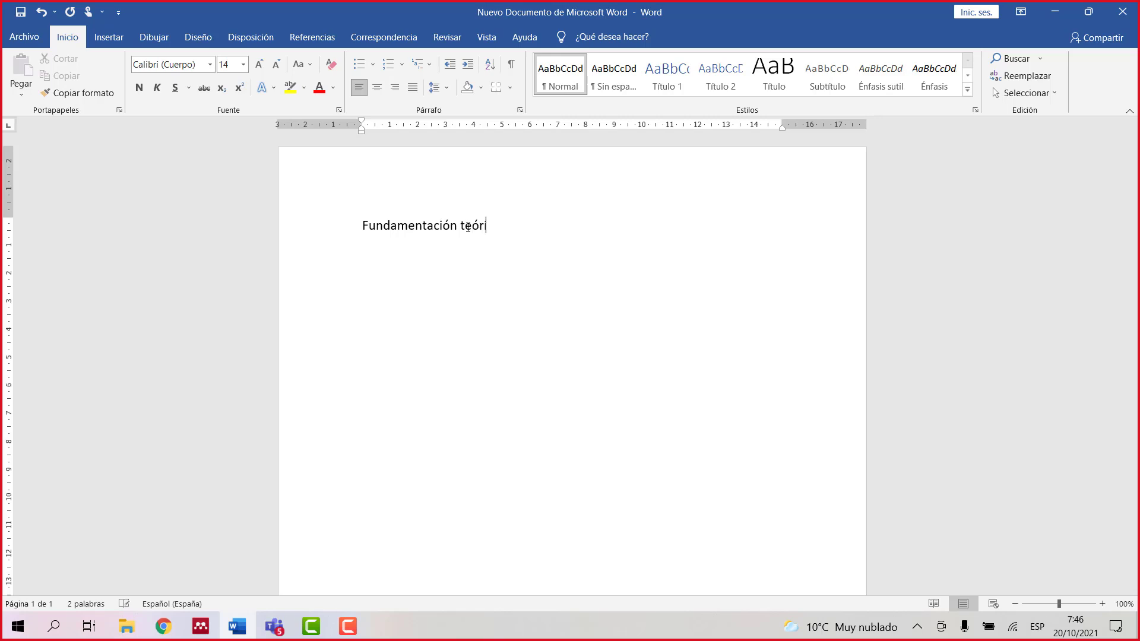
{"action": "type", "text": "ica"}
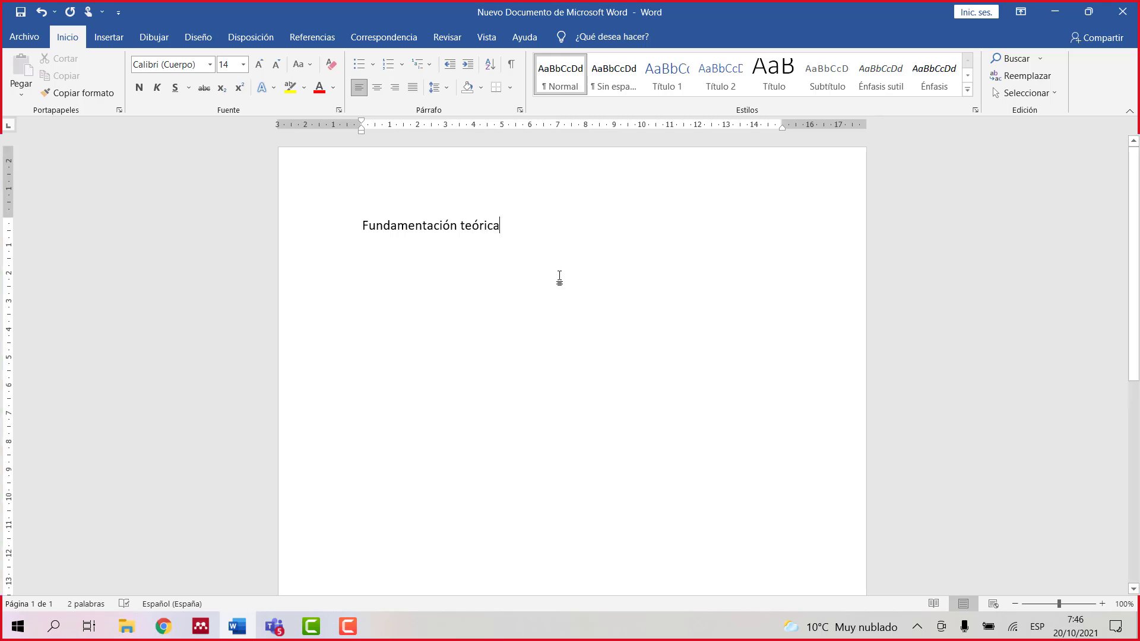
{"action": "key", "text": "Return"}
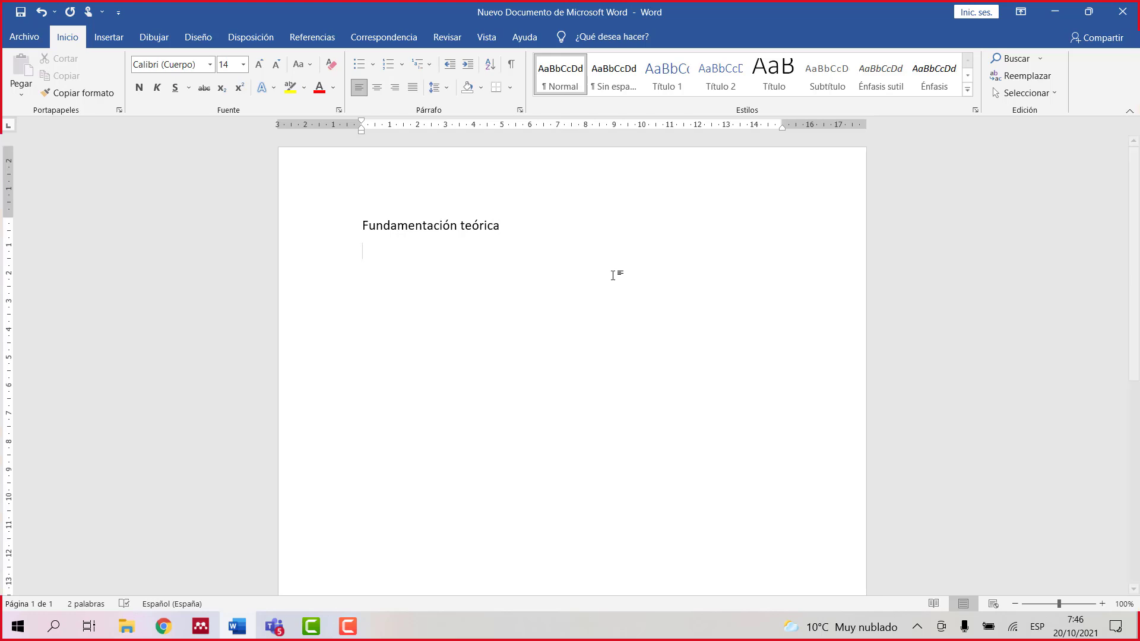
Step: Set the 'Fundamentación teórica' heading in Arial
{"action": "left_click_drag", "start_coordinate": [358, 224], "coordinate": [528, 234]}
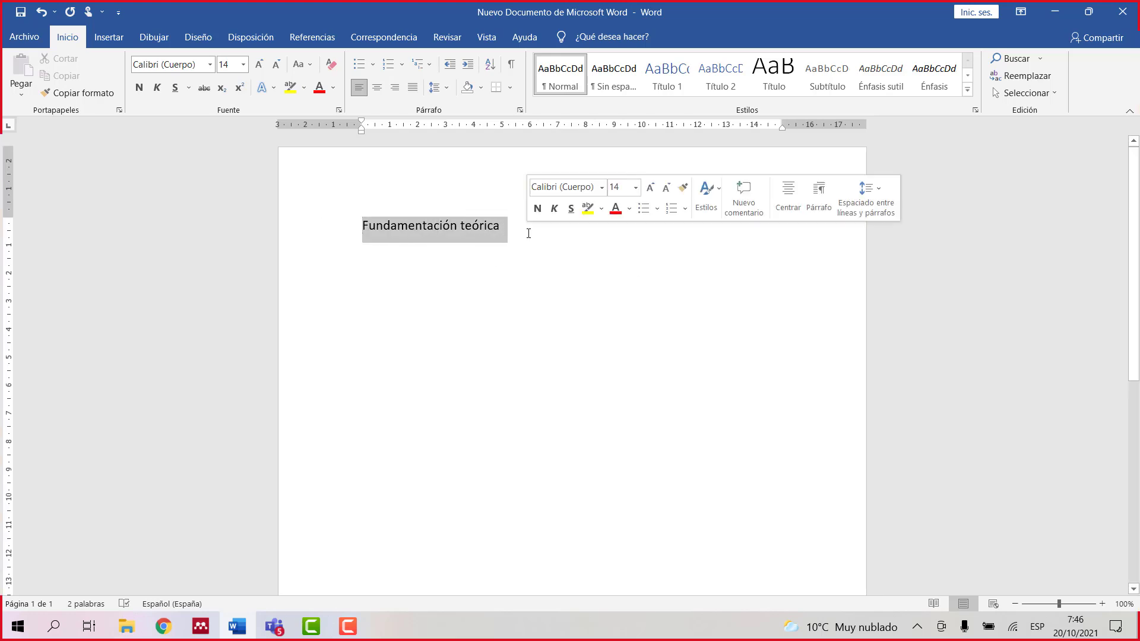
{"action": "left_click", "coordinate": [211, 66]}
{"action": "left_click", "coordinate": [158, 152]}
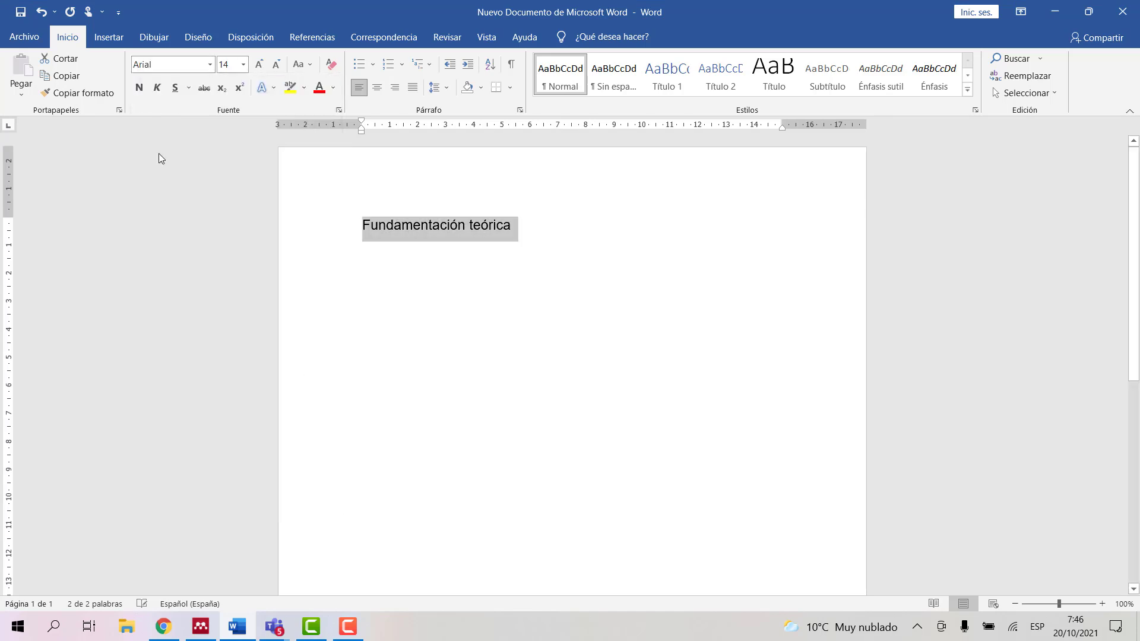
{"action": "left_click", "coordinate": [498, 294]}
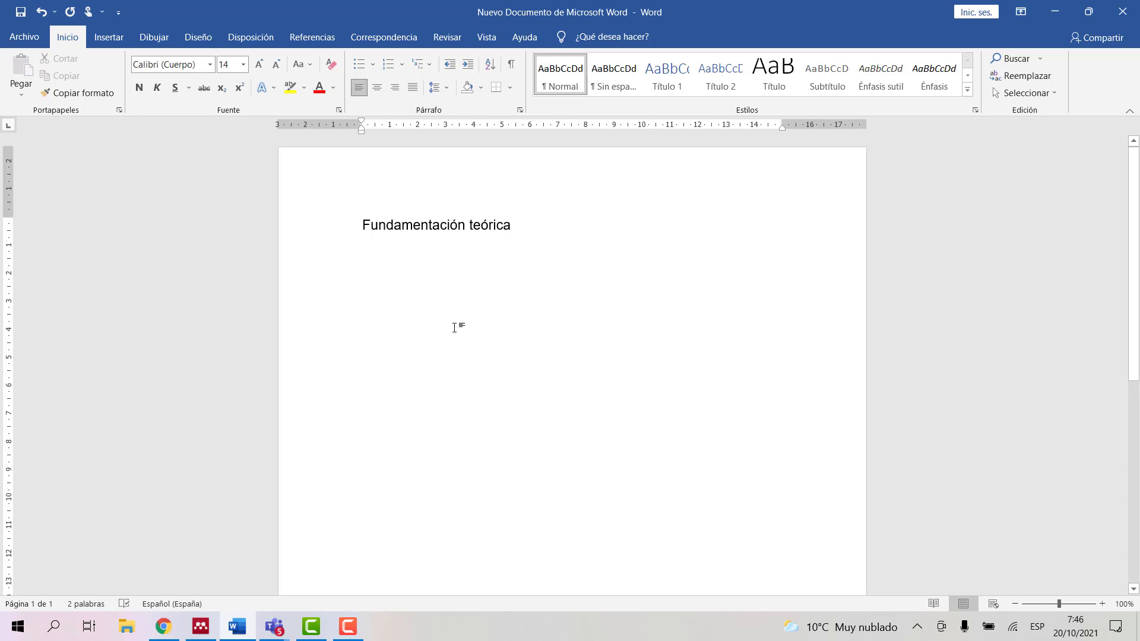
Step: Add a 'Referencias' line below the heading, formatted in Arial
{"action": "key", "text": "Return"}
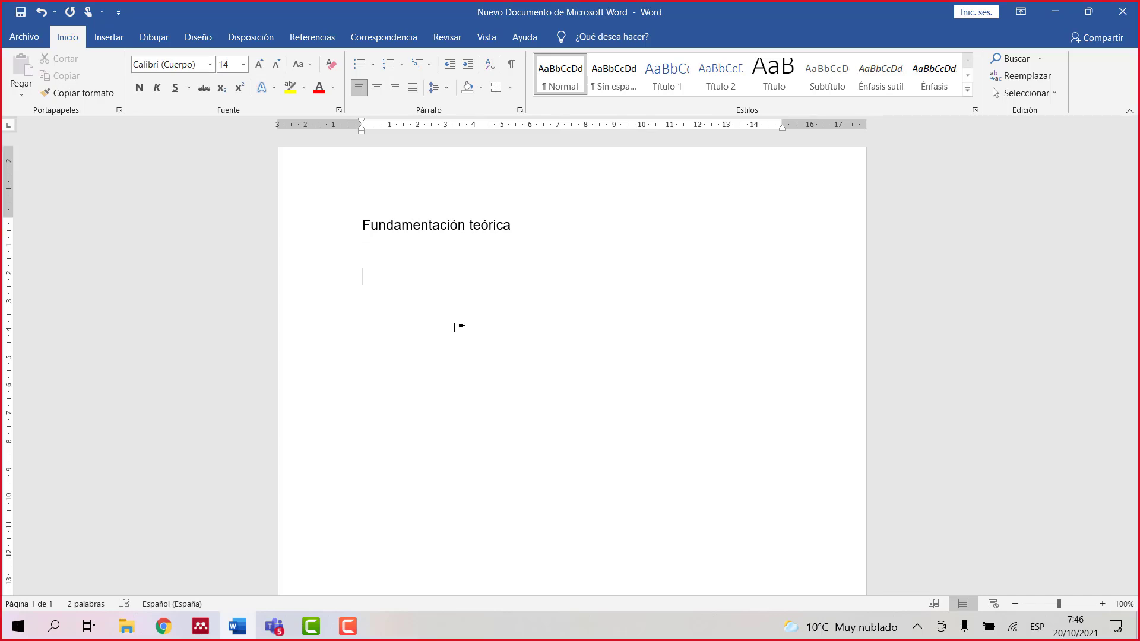
{"action": "type", "text": "r"}
{"action": "key", "text": "BackSpace"}
{"action": "type", "text": "Referencias"}
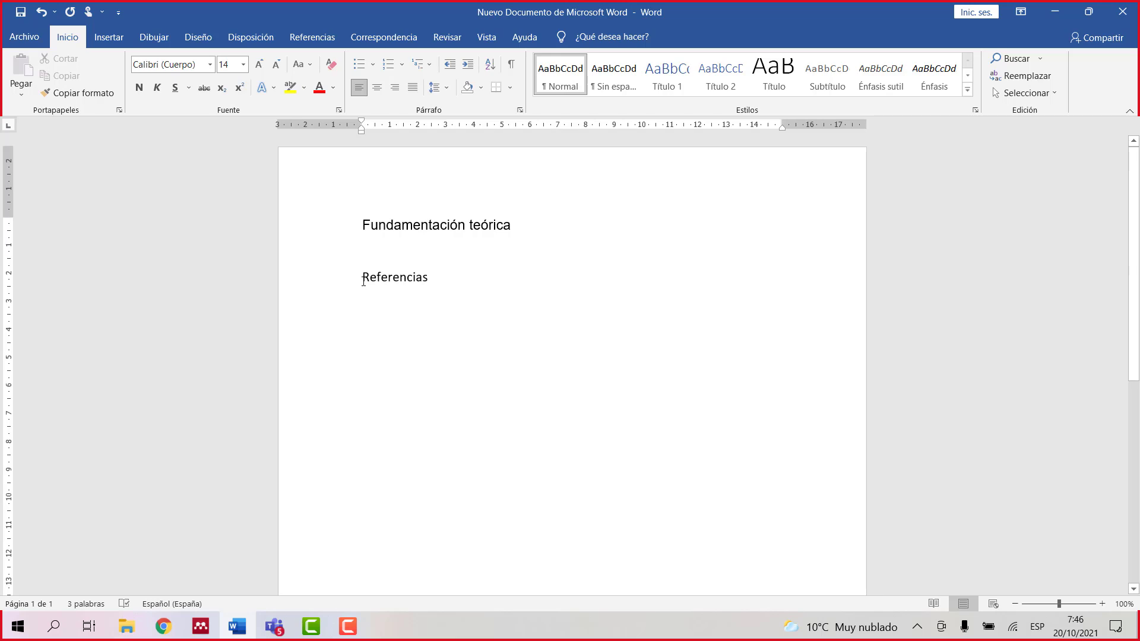
{"action": "left_click_drag", "start_coordinate": [363, 277], "coordinate": [471, 293]}
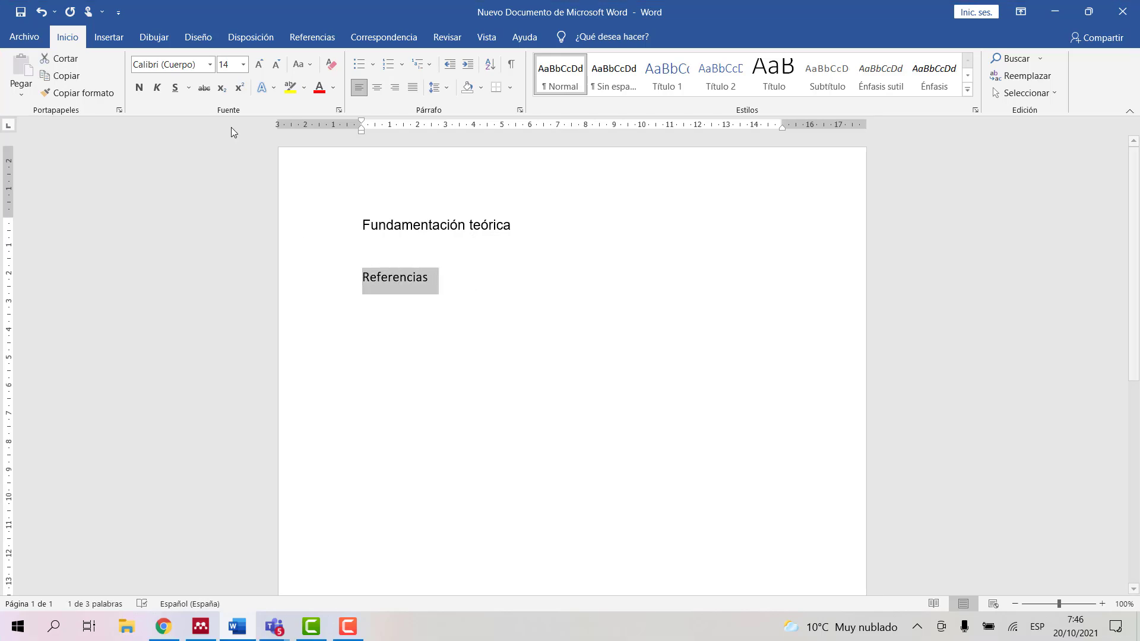
{"action": "left_click", "coordinate": [209, 64]}
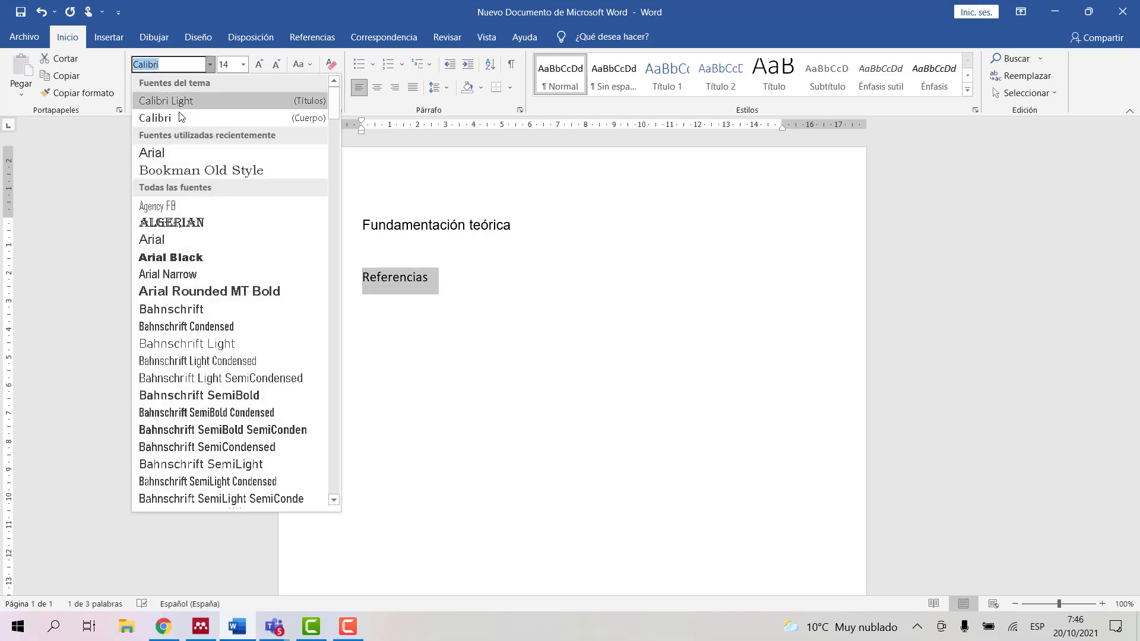
{"action": "left_click", "coordinate": [156, 154]}
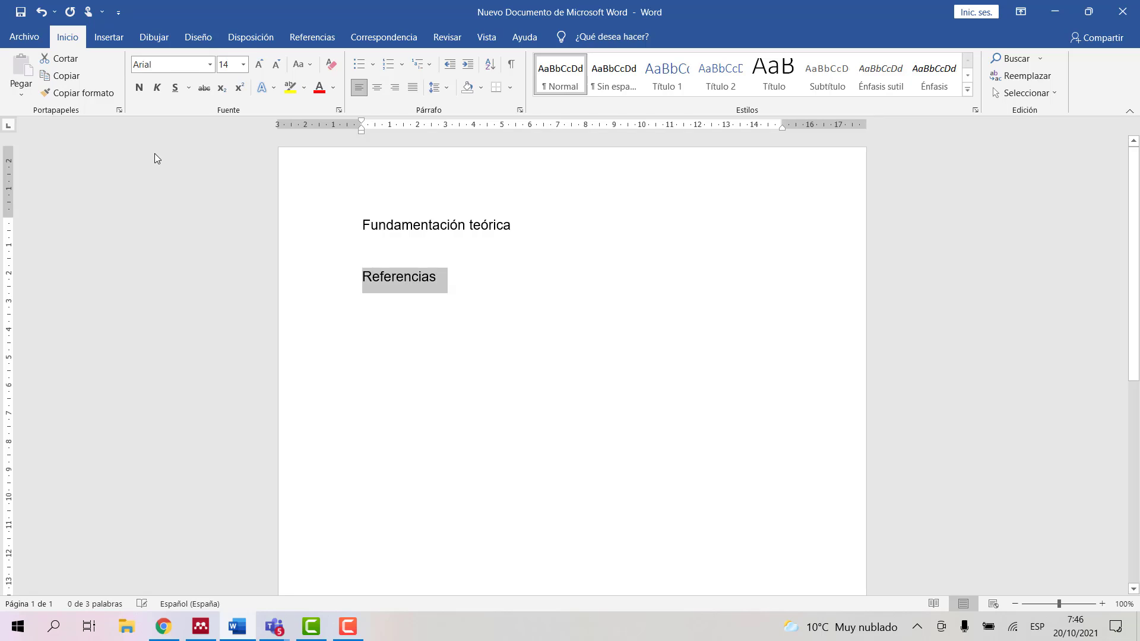
{"action": "left_click", "coordinate": [460, 277]}
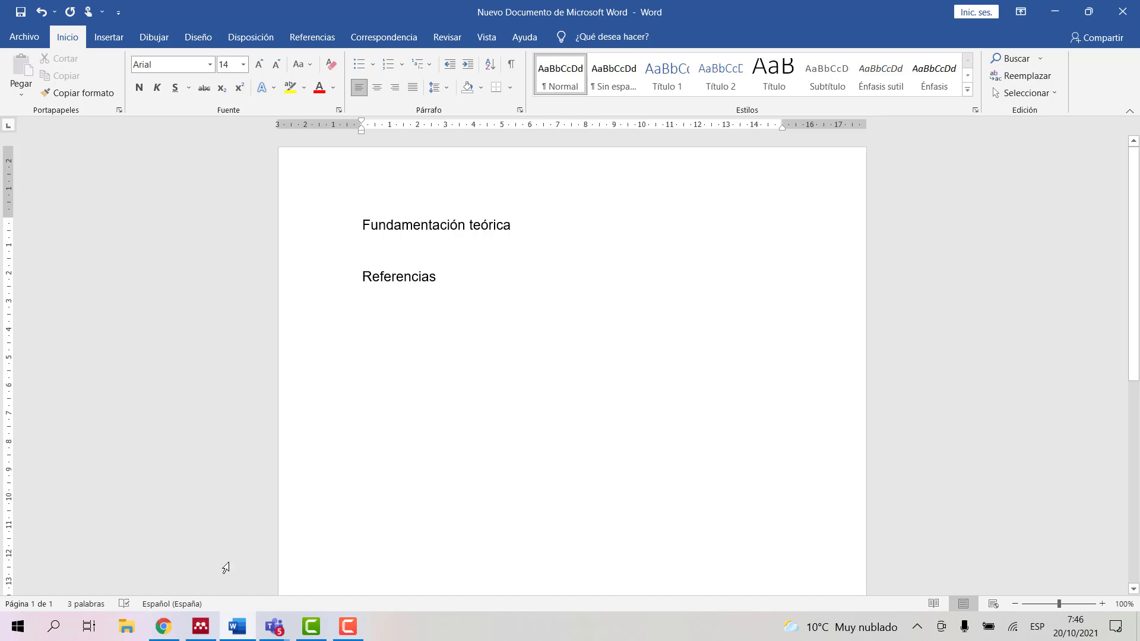
{"action": "left_click", "coordinate": [199, 628]}
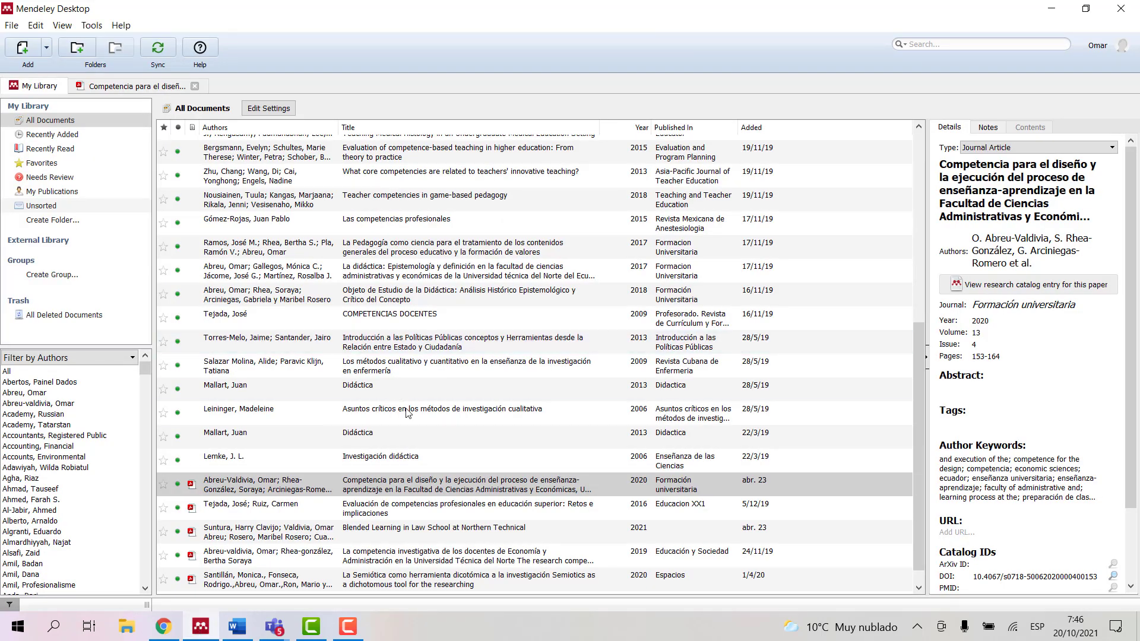
Step: Open the Competencia article PDF and select the paragraph from 'El concepto de competencia' to 'pertinentes.'
{"action": "double_click", "coordinate": [265, 488]}
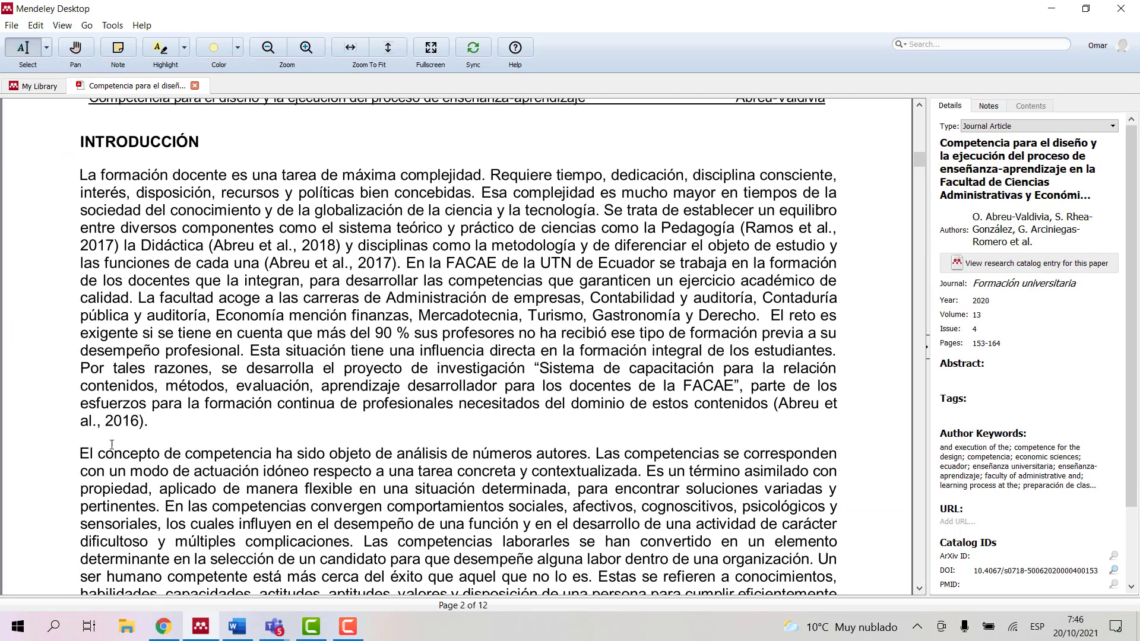
{"action": "left_click_drag", "start_coordinate": [85, 453], "coordinate": [159, 506]}
{"action": "key", "text": "ctrl+c"}
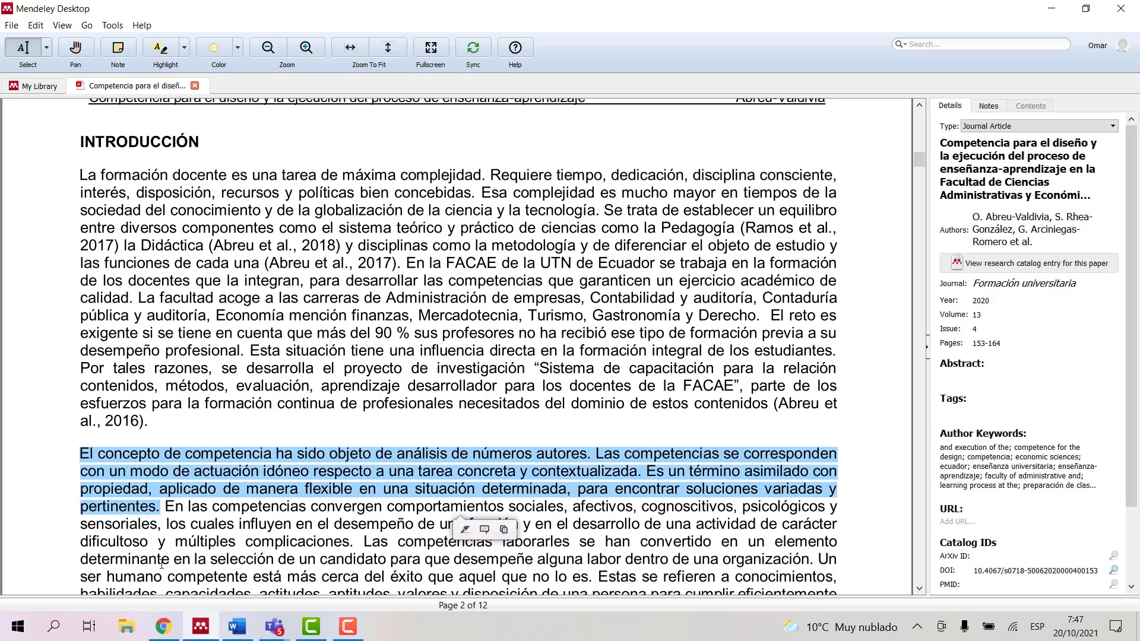
{"action": "left_click", "coordinate": [237, 625]}
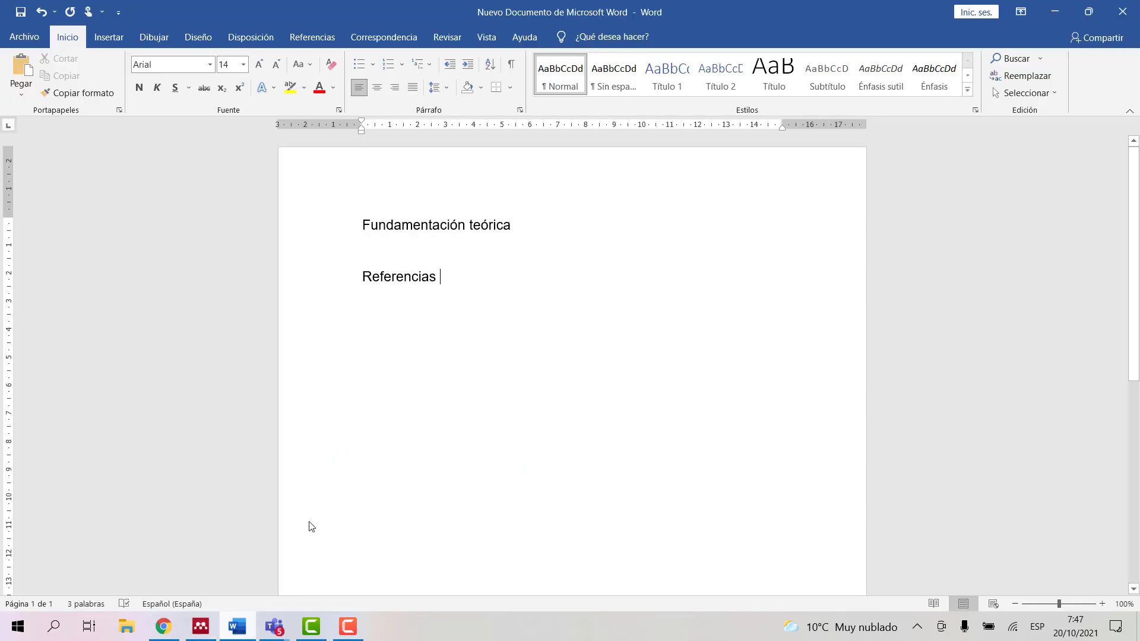
Step: Paste the competence paragraph under 'Fundamentación teórica' and justify it
{"action": "left_click", "coordinate": [518, 239]}
{"action": "key", "text": "ctrl+v"}
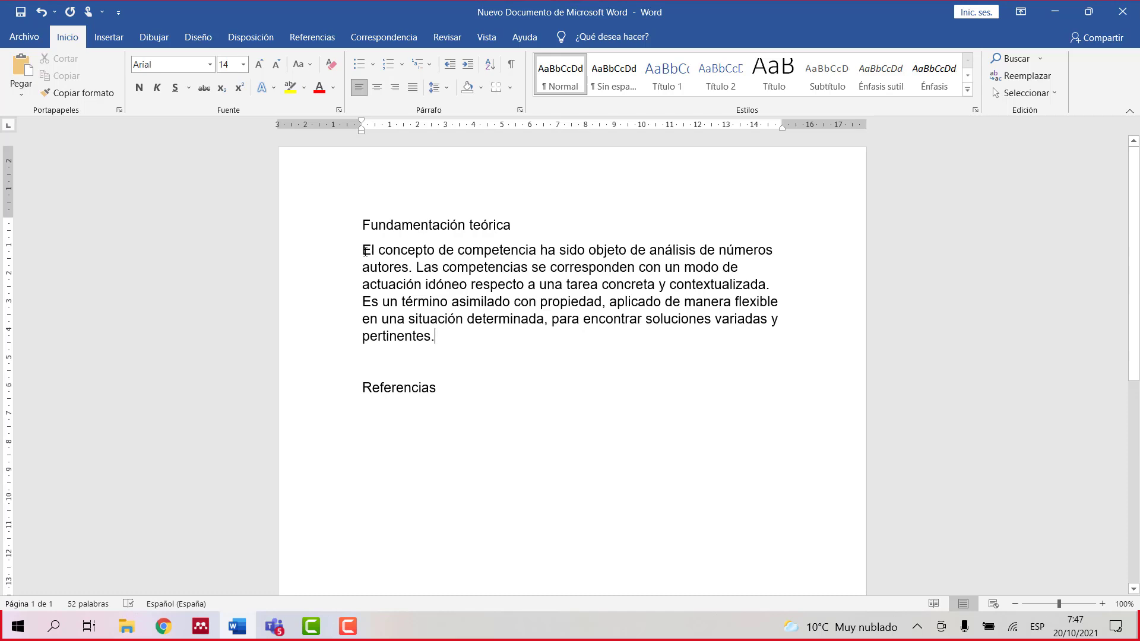
{"action": "left_click_drag", "start_coordinate": [363, 250], "coordinate": [450, 338]}
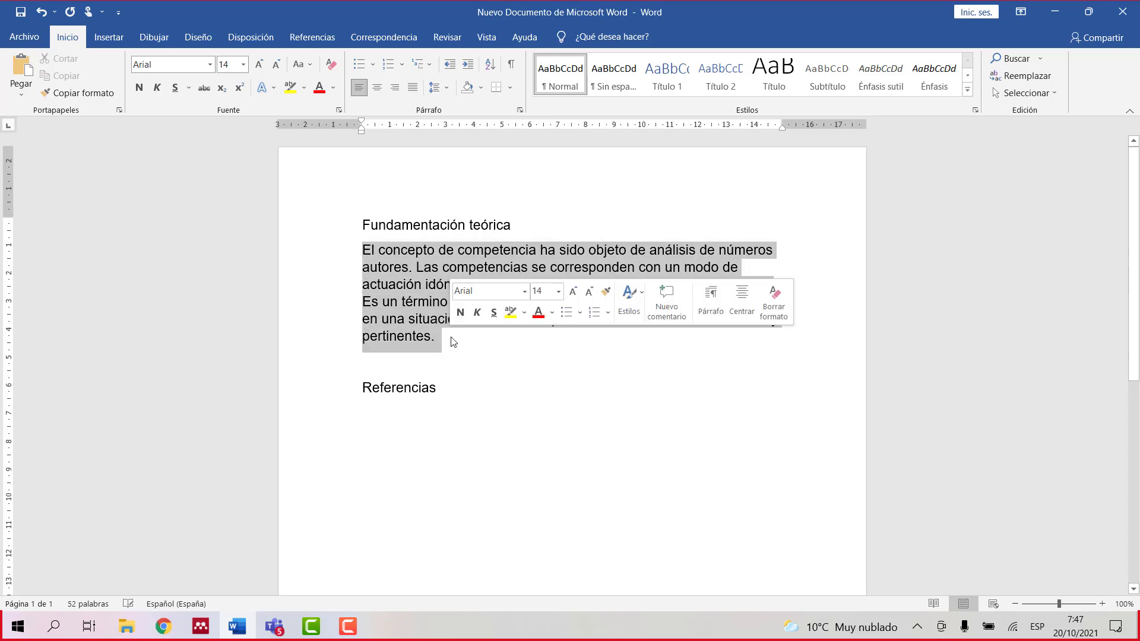
{"action": "left_click", "coordinate": [412, 88]}
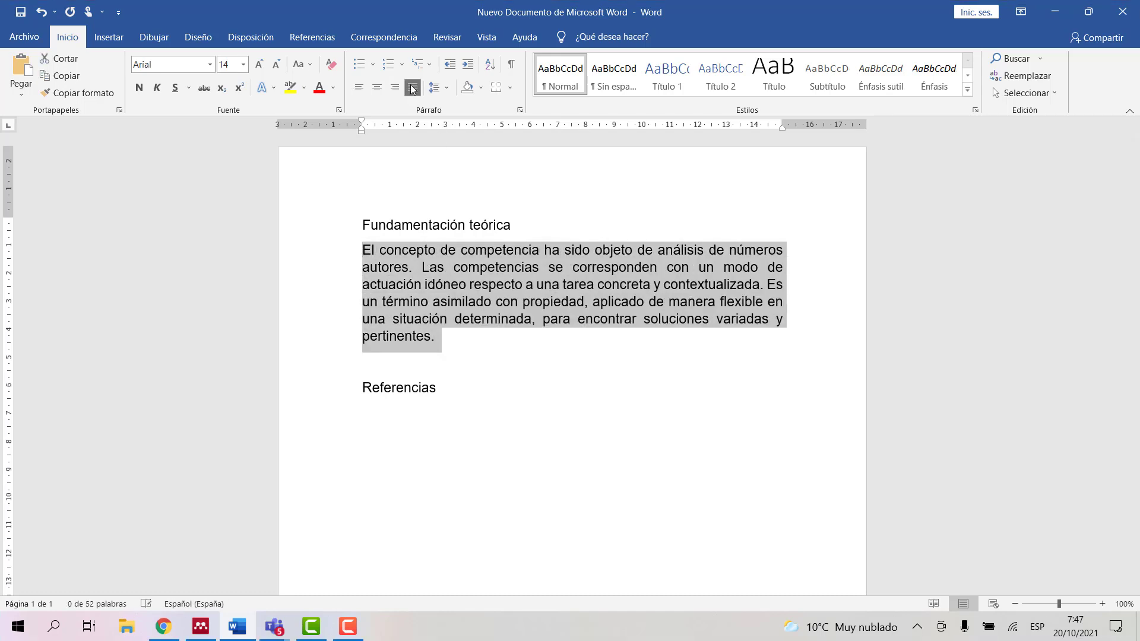
{"action": "left_click", "coordinate": [447, 346]}
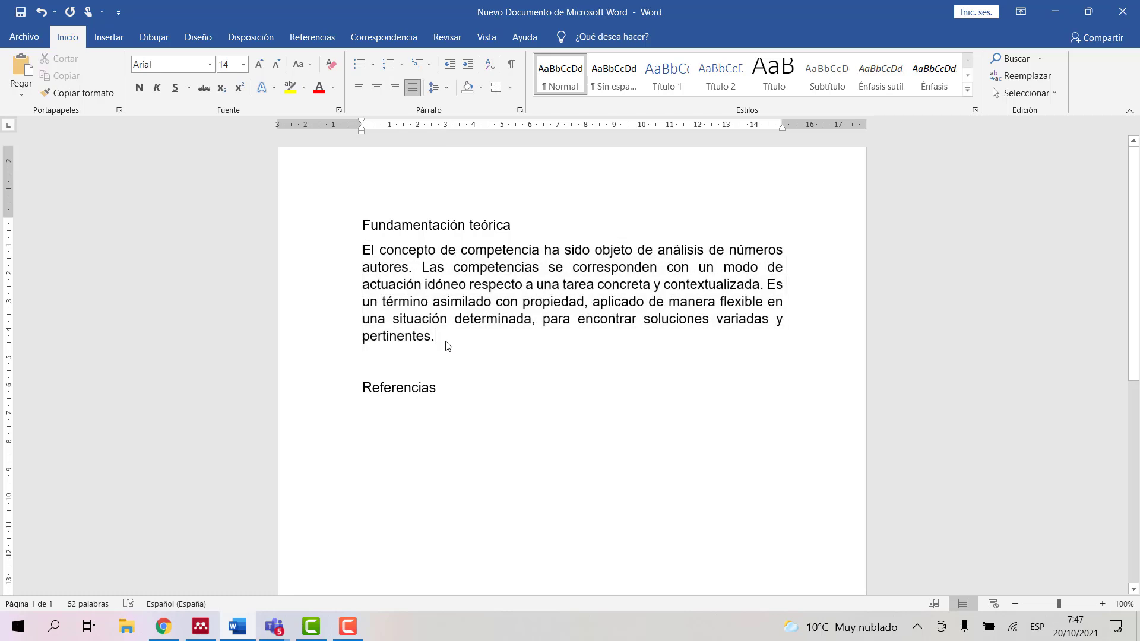
Step: Set the Mendeley citation style to American Psychological Association 7th edition
{"action": "left_click", "coordinate": [311, 40]}
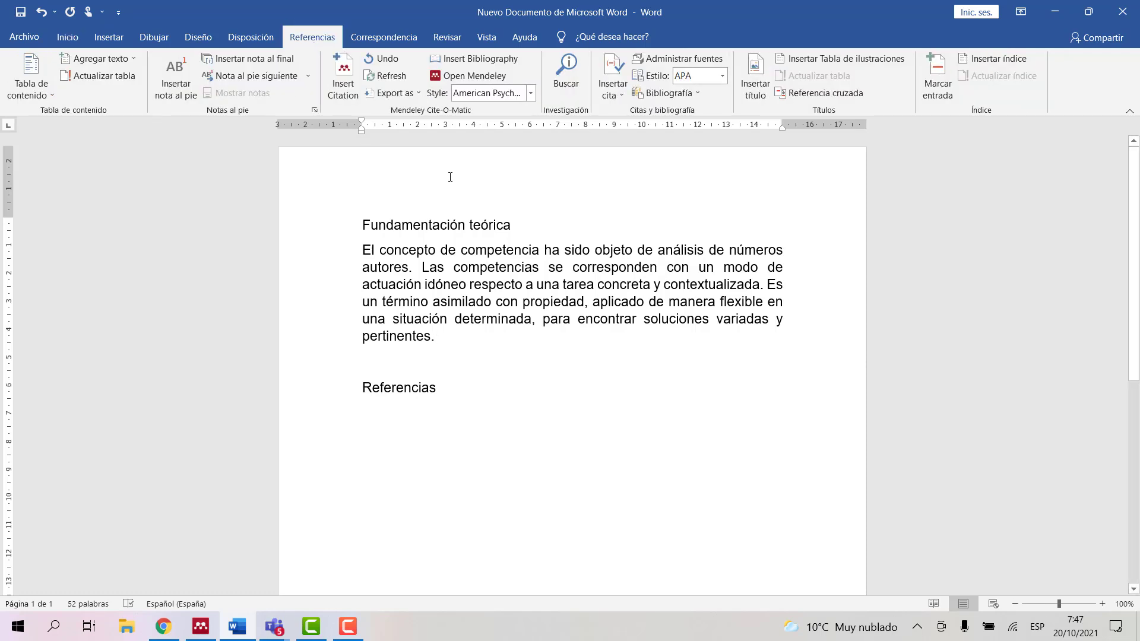
{"action": "left_click", "coordinate": [531, 94]}
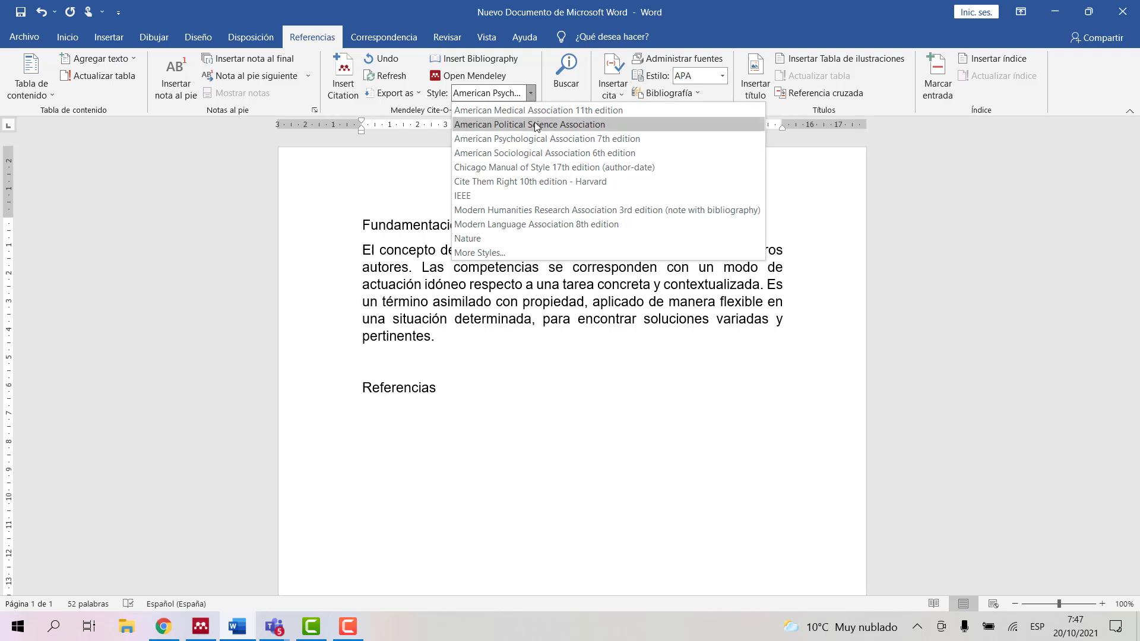
{"action": "left_click", "coordinate": [572, 140]}
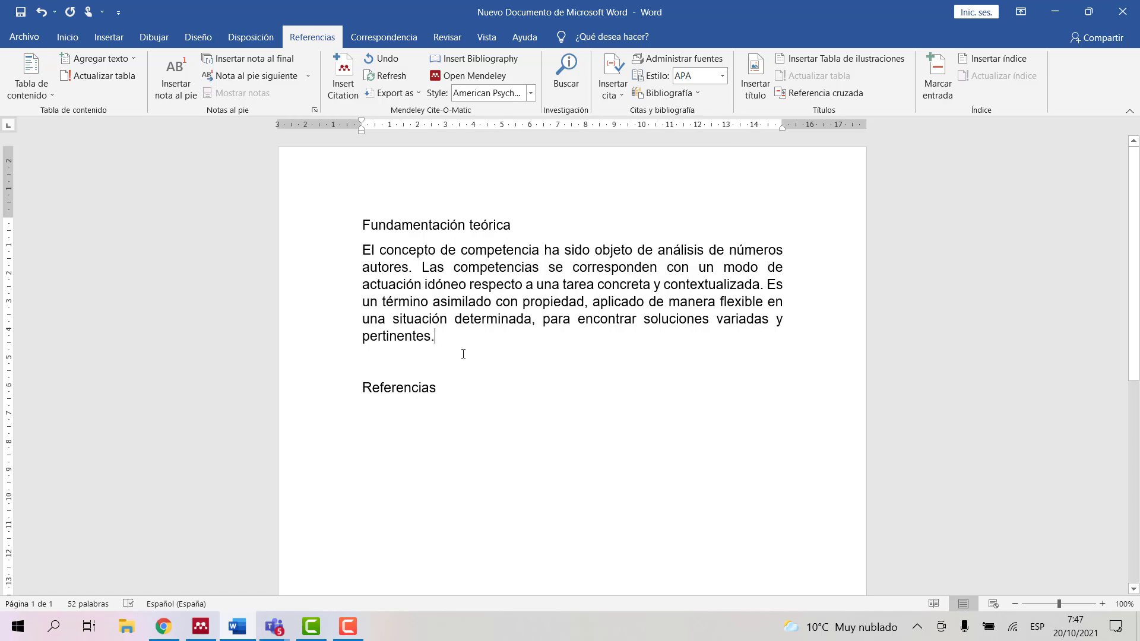
Step: Copy the competence article's full title from Mendeley's Details pane
{"action": "left_click", "coordinate": [200, 626]}
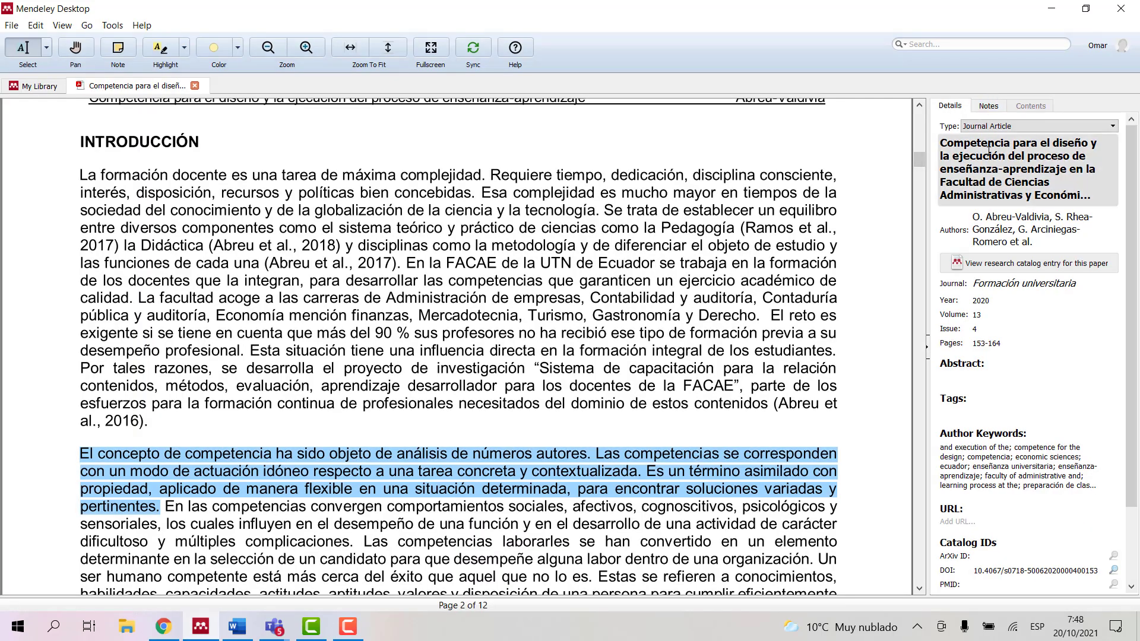
{"action": "left_click_drag", "start_coordinate": [944, 144], "coordinate": [1097, 208]}
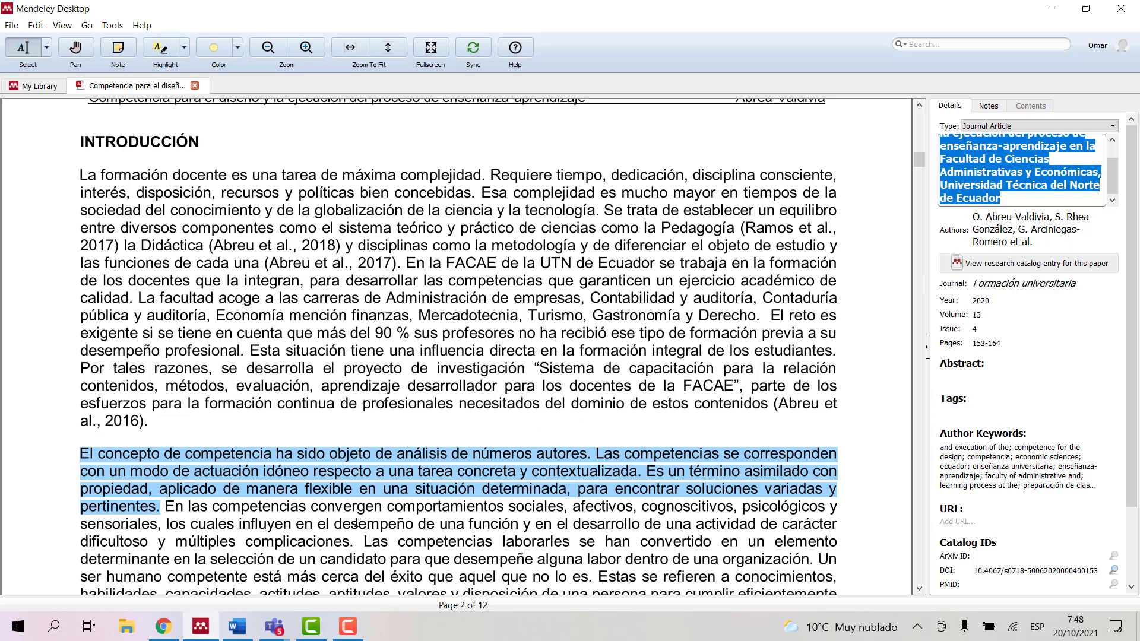
{"action": "left_click", "coordinate": [237, 627]}
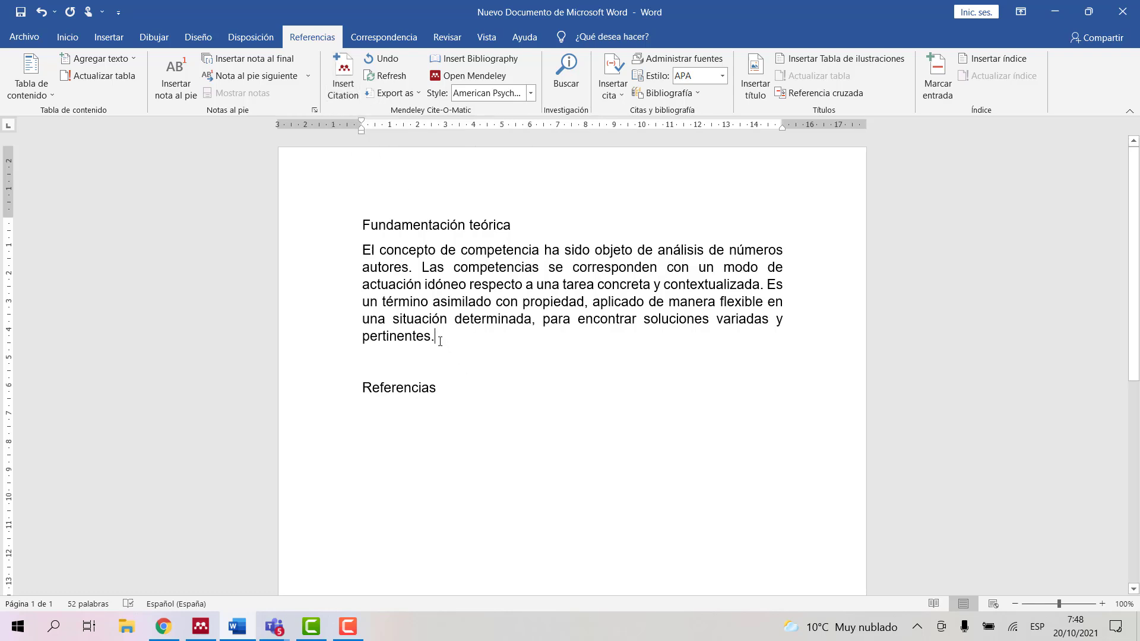
Step: Cite Abreu-Valdivia et al., 2020 at the paragraph's end by searching the pasted title
{"action": "left_click", "coordinate": [343, 88]}
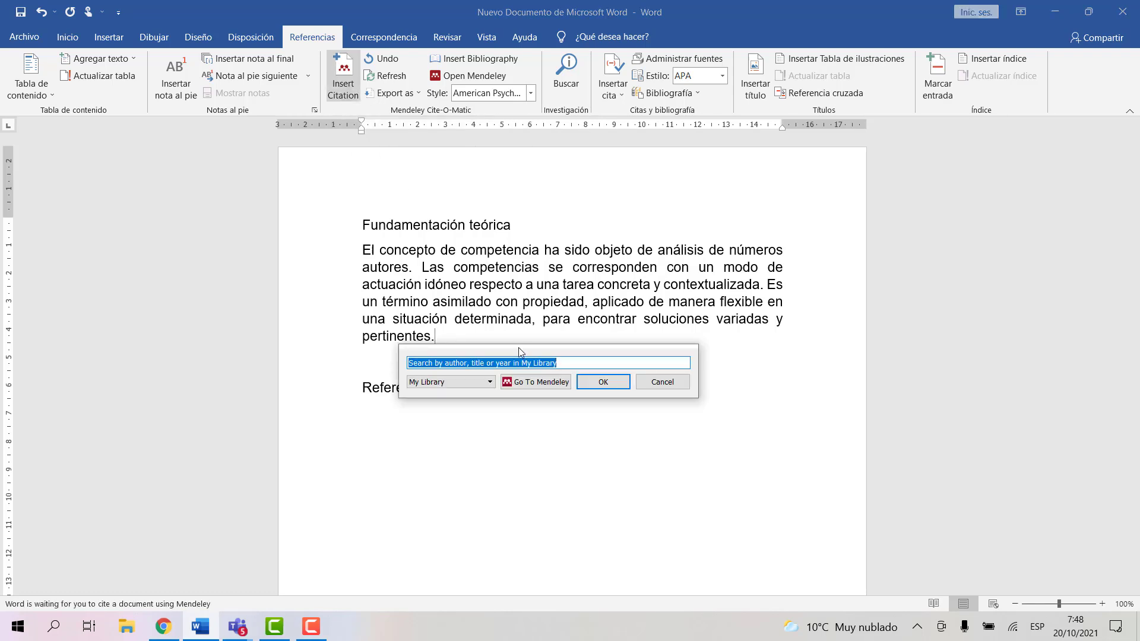
{"action": "left_click_drag", "start_coordinate": [570, 364], "coordinate": [400, 360]}
{"action": "key", "text": "BackSpace"}
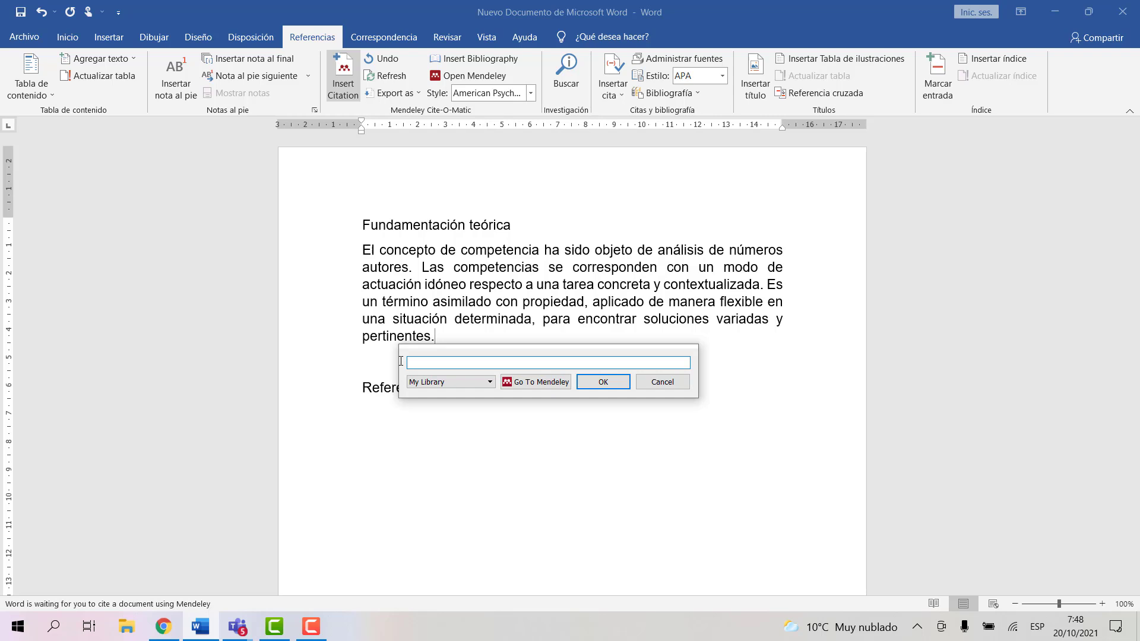
{"action": "key", "text": "ctrl+v"}
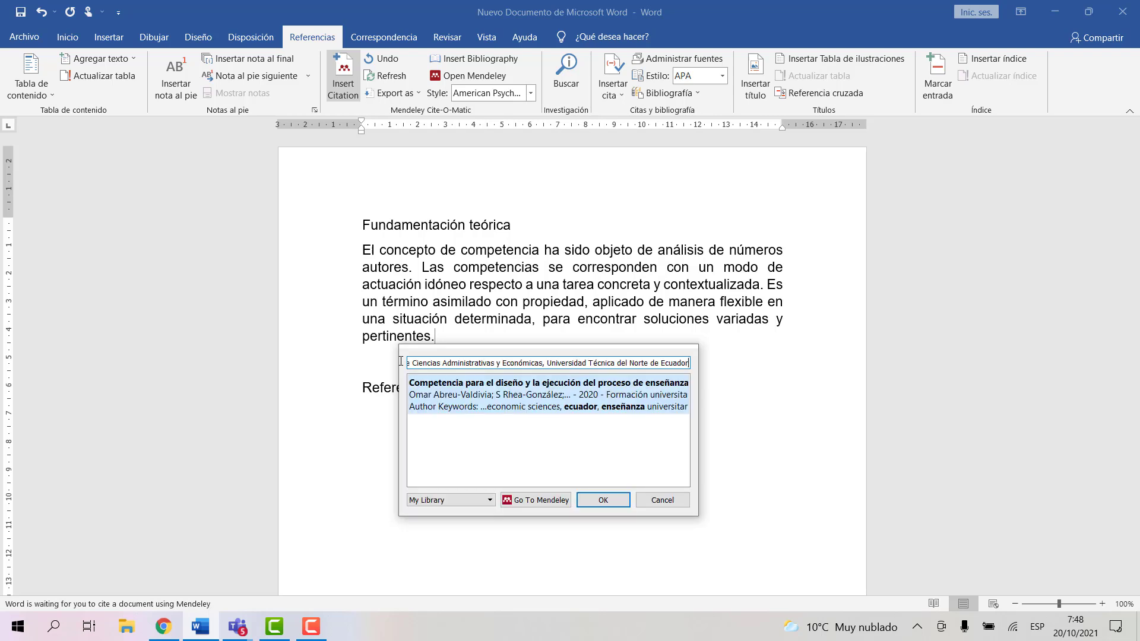
{"action": "left_click", "coordinate": [462, 393]}
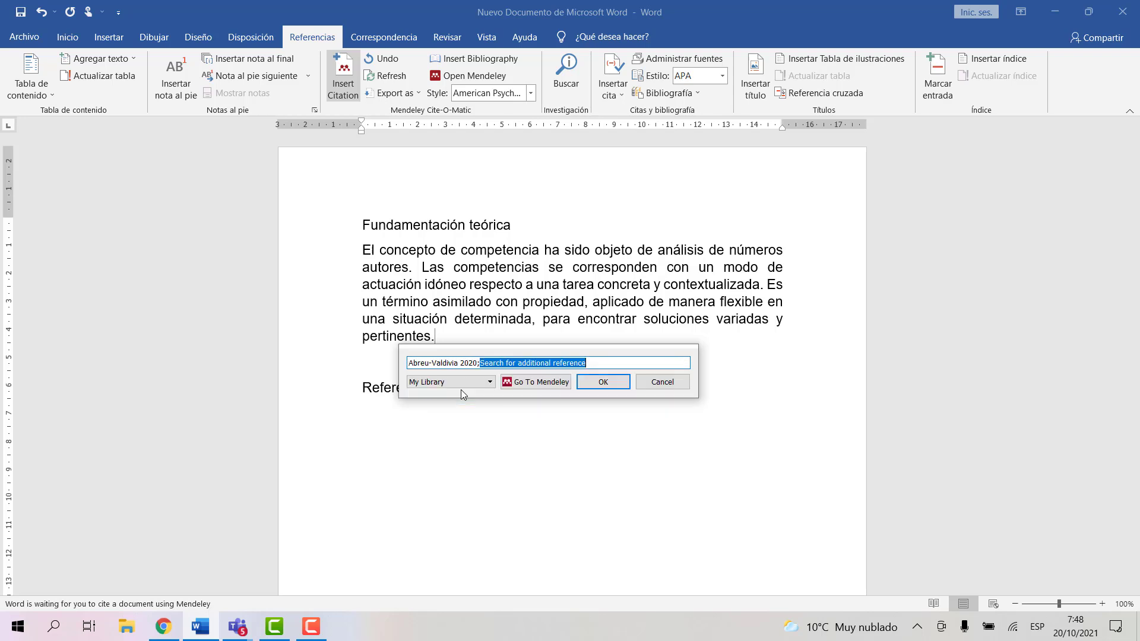
{"action": "left_click", "coordinate": [594, 380]}
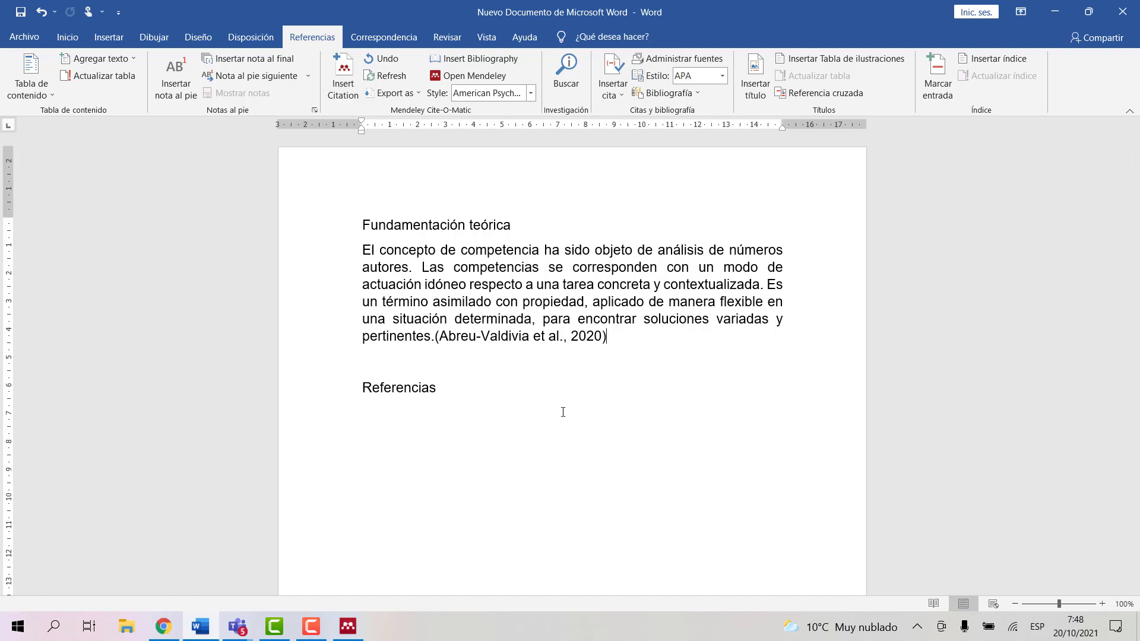
{"action": "left_click", "coordinate": [445, 391]}
Step: Generate the APA bibliography under Referencias and justify the 2020 competence reference entry
{"action": "key", "text": "Return"}
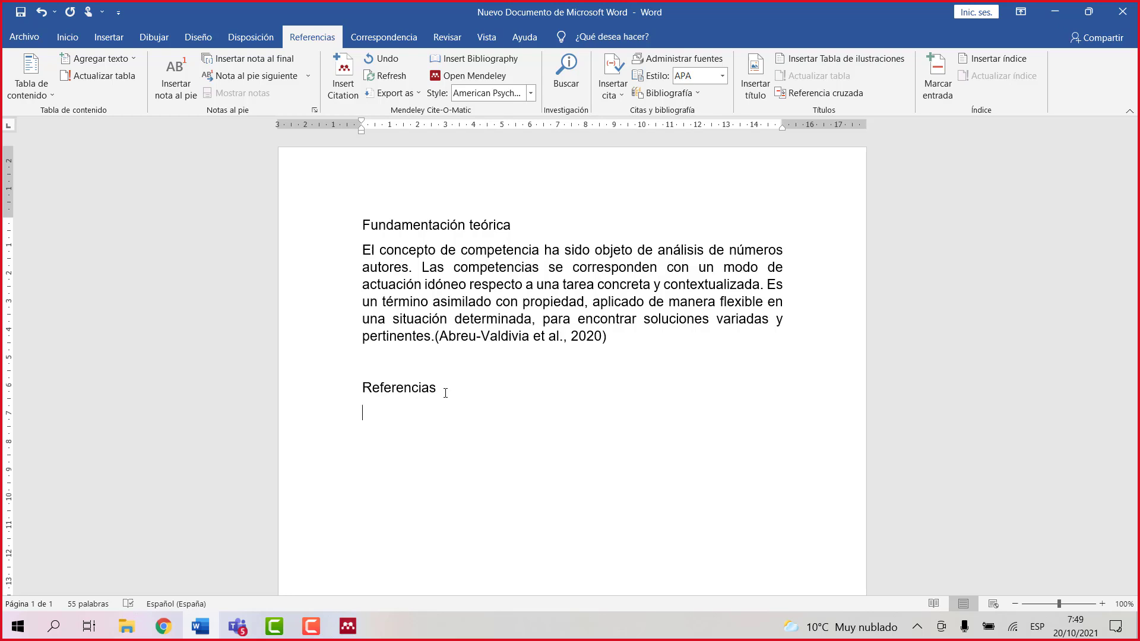
{"action": "left_click", "coordinate": [468, 59]}
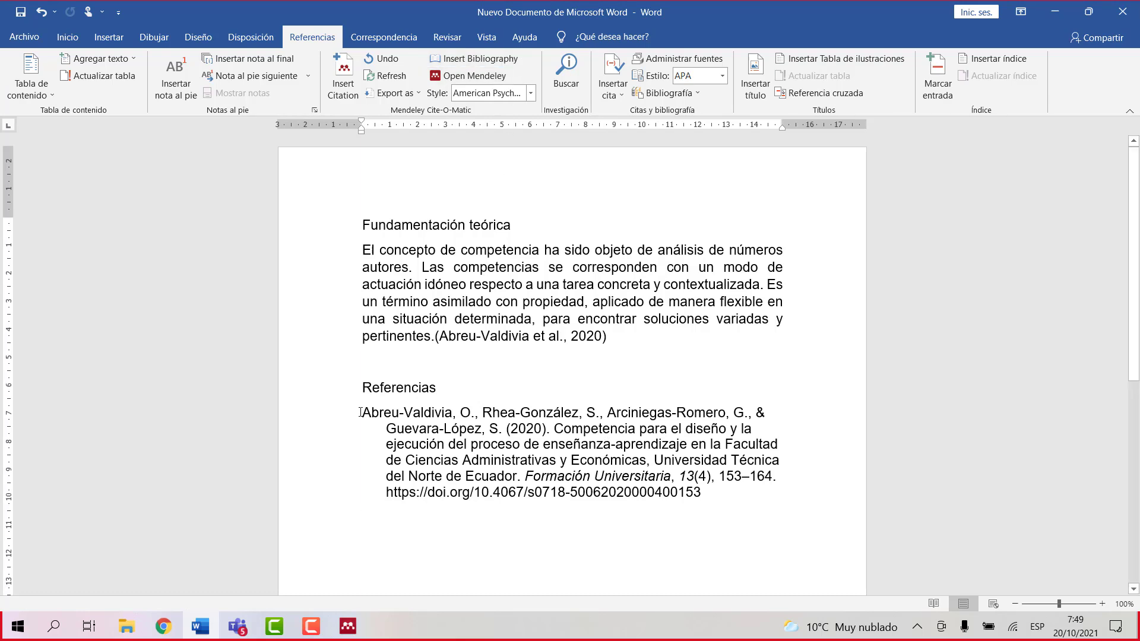
{"action": "left_click_drag", "start_coordinate": [360, 412], "coordinate": [739, 503]}
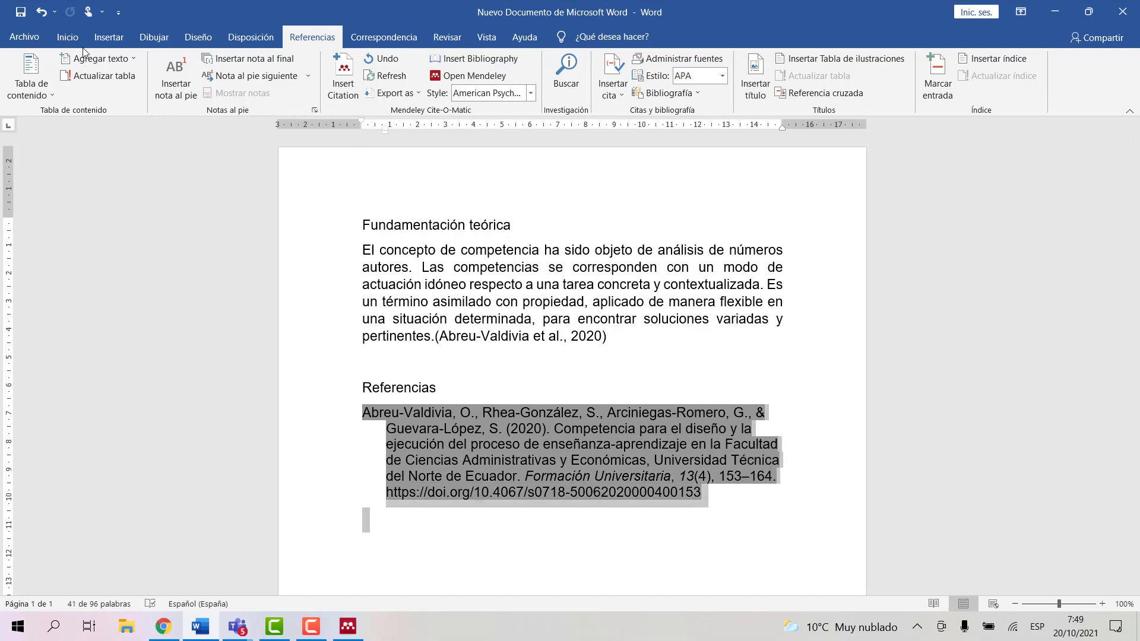
{"action": "left_click", "coordinate": [64, 37]}
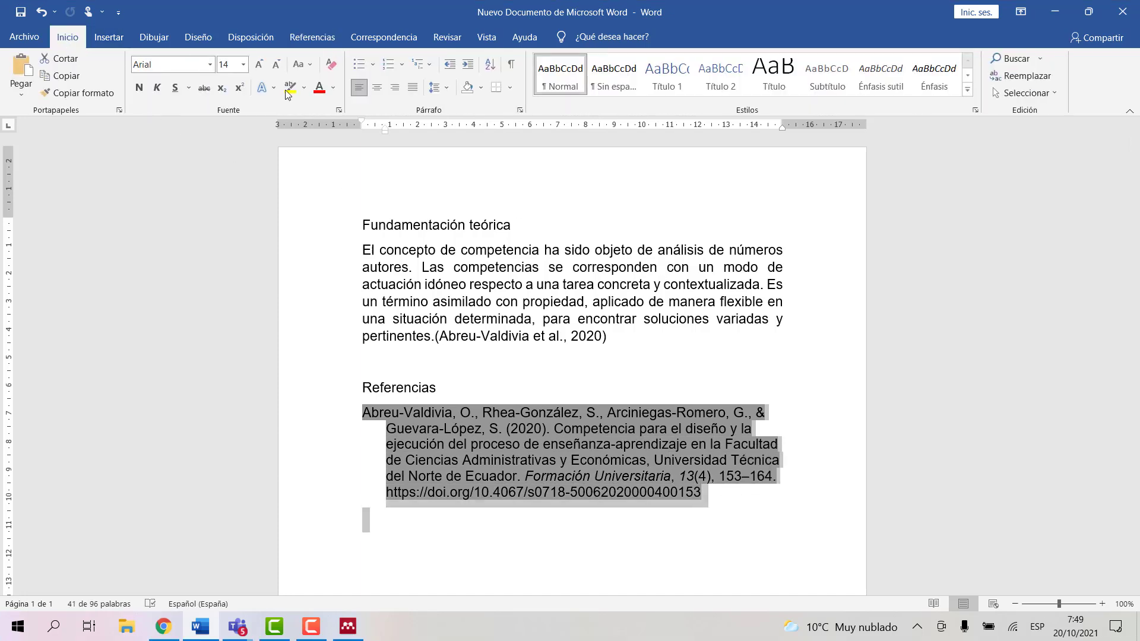
{"action": "left_click", "coordinate": [410, 91]}
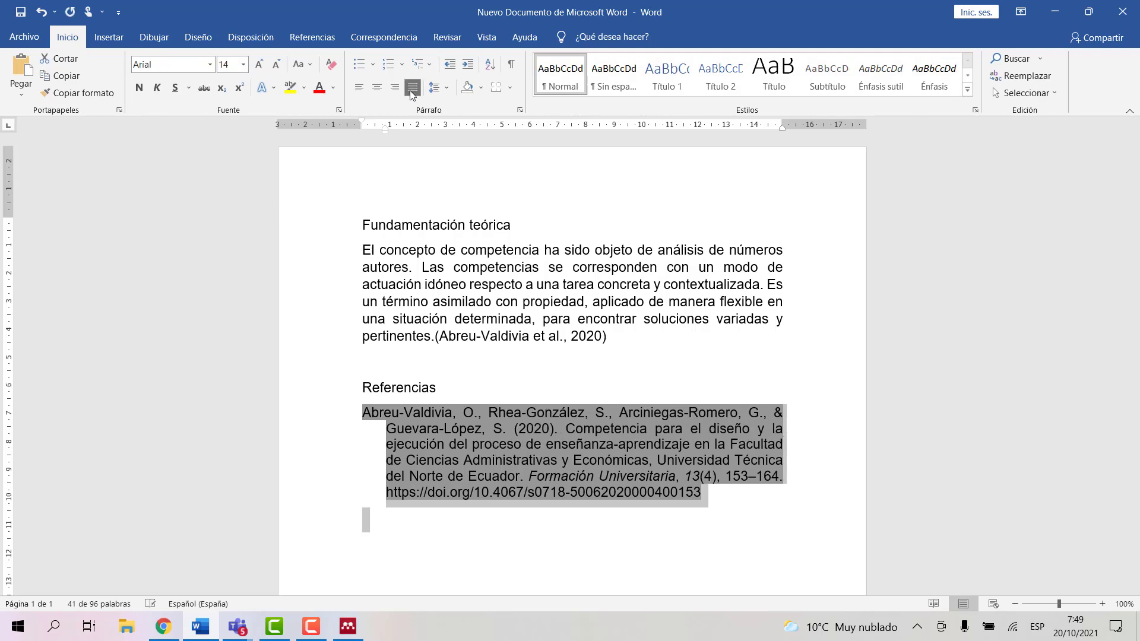
{"action": "left_click", "coordinate": [598, 390]}
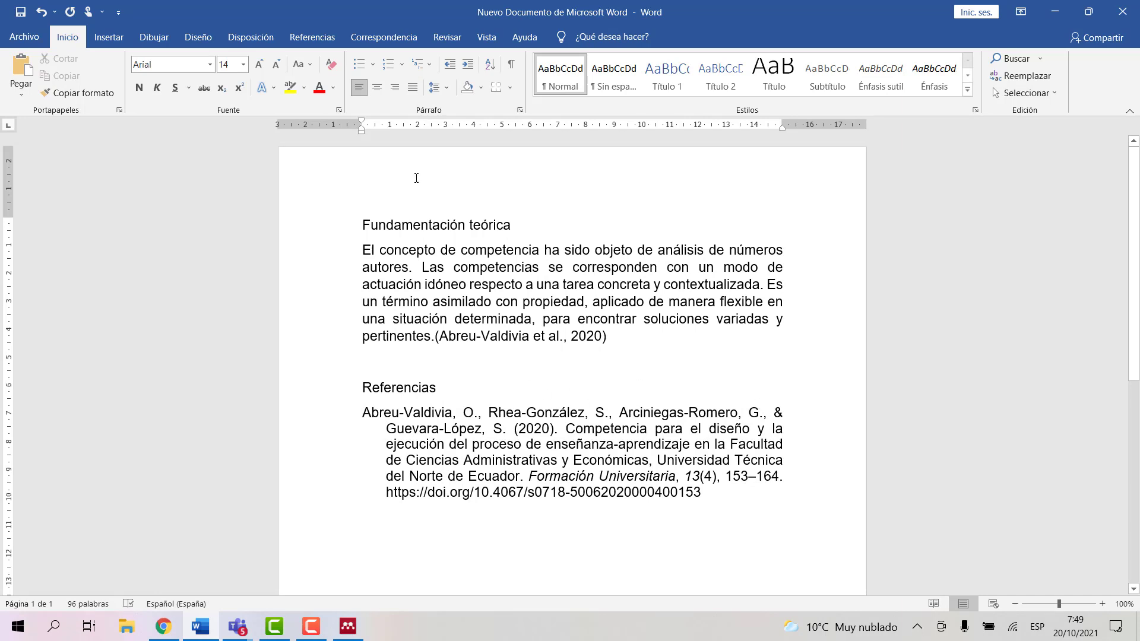
{"action": "left_click", "coordinate": [313, 40]}
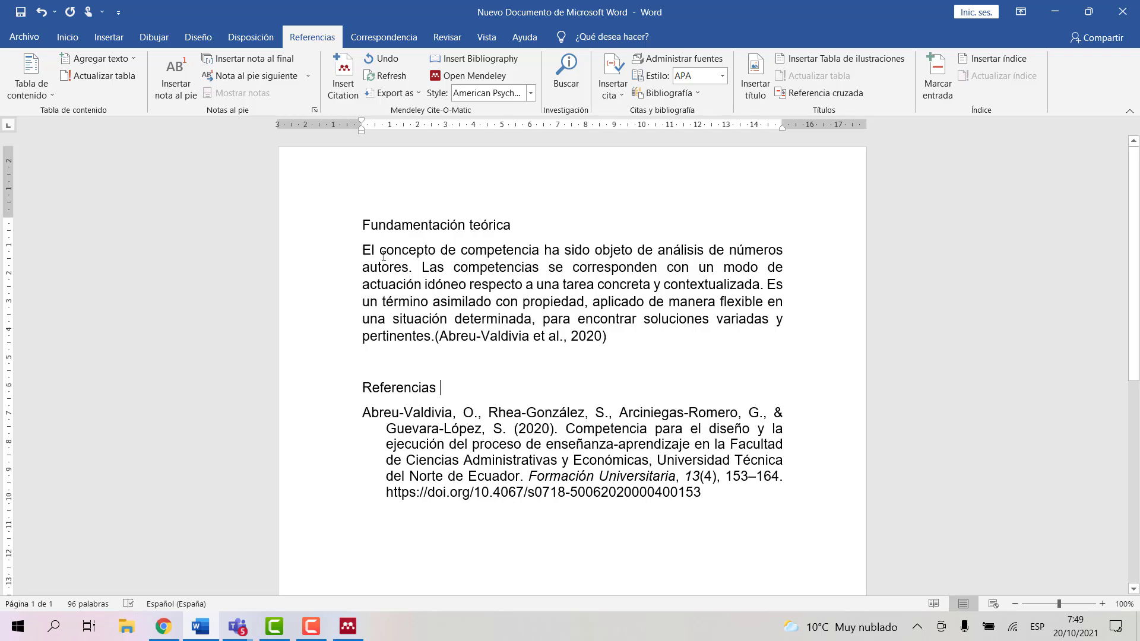
{"action": "left_click_drag", "start_coordinate": [364, 250], "coordinate": [434, 335]}
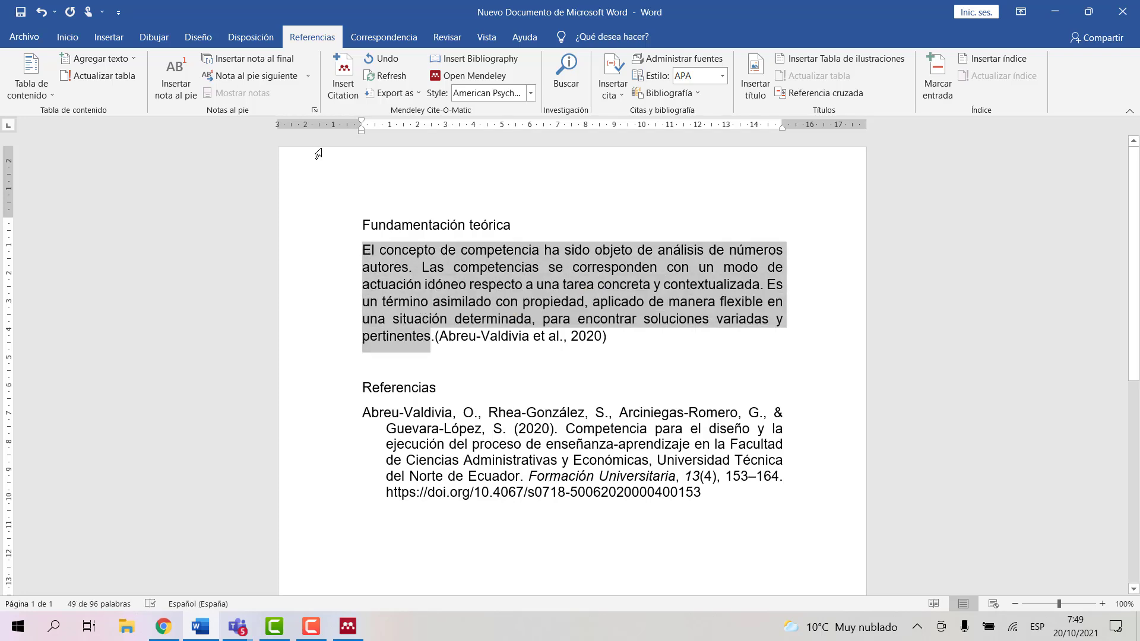
{"action": "left_click", "coordinate": [436, 342]}
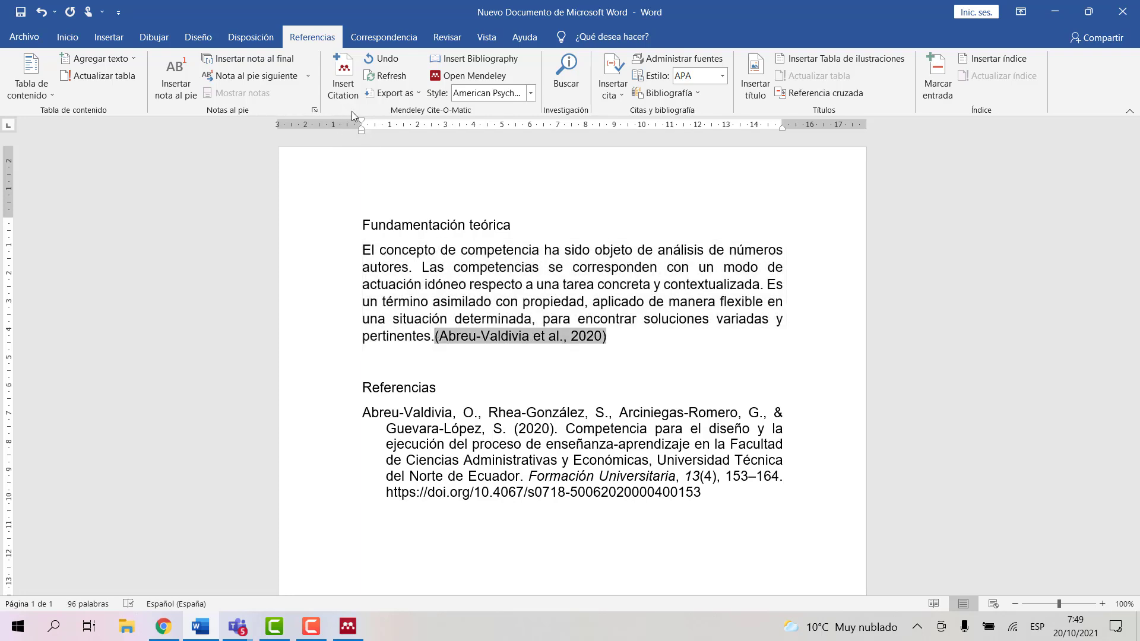
{"action": "left_click", "coordinate": [447, 397]}
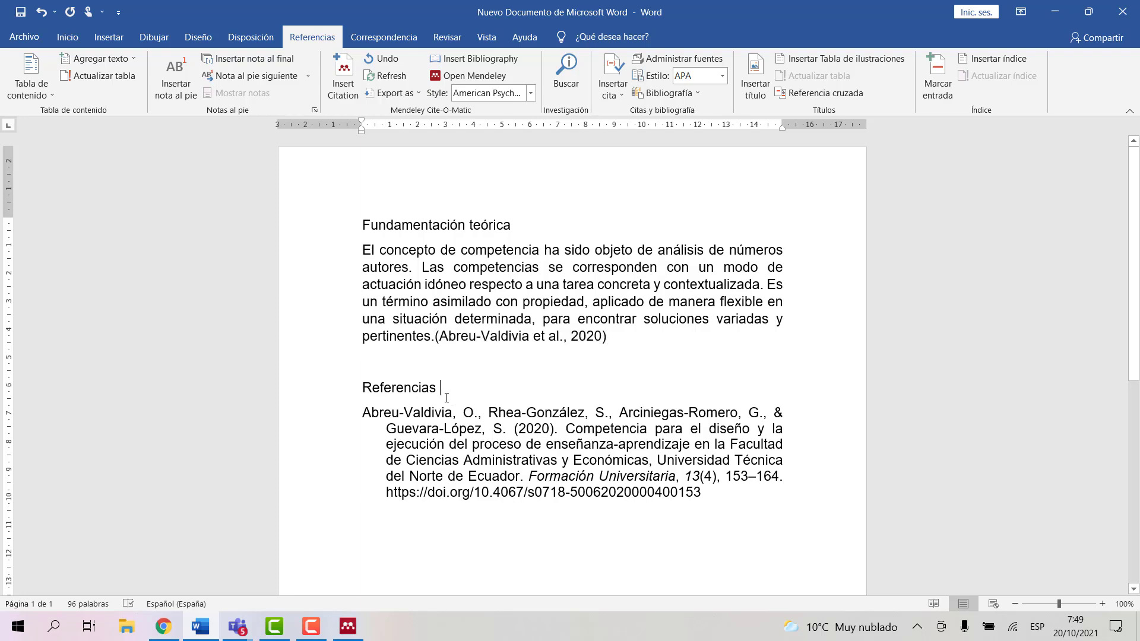
{"action": "right_click", "coordinate": [447, 398]}
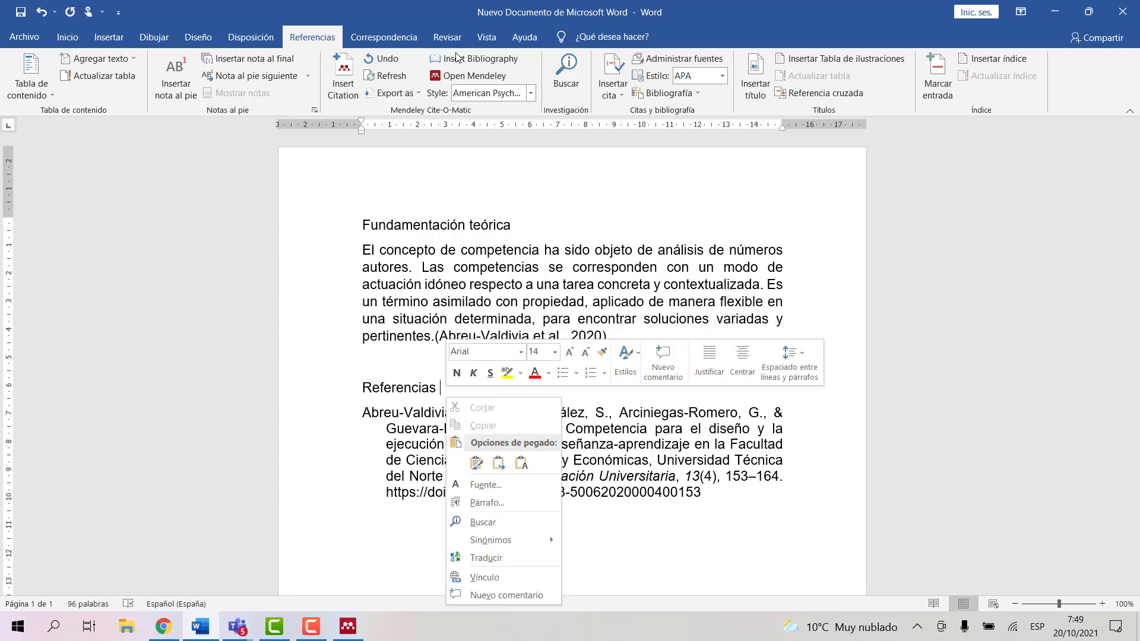
{"action": "key", "text": "Escape"}
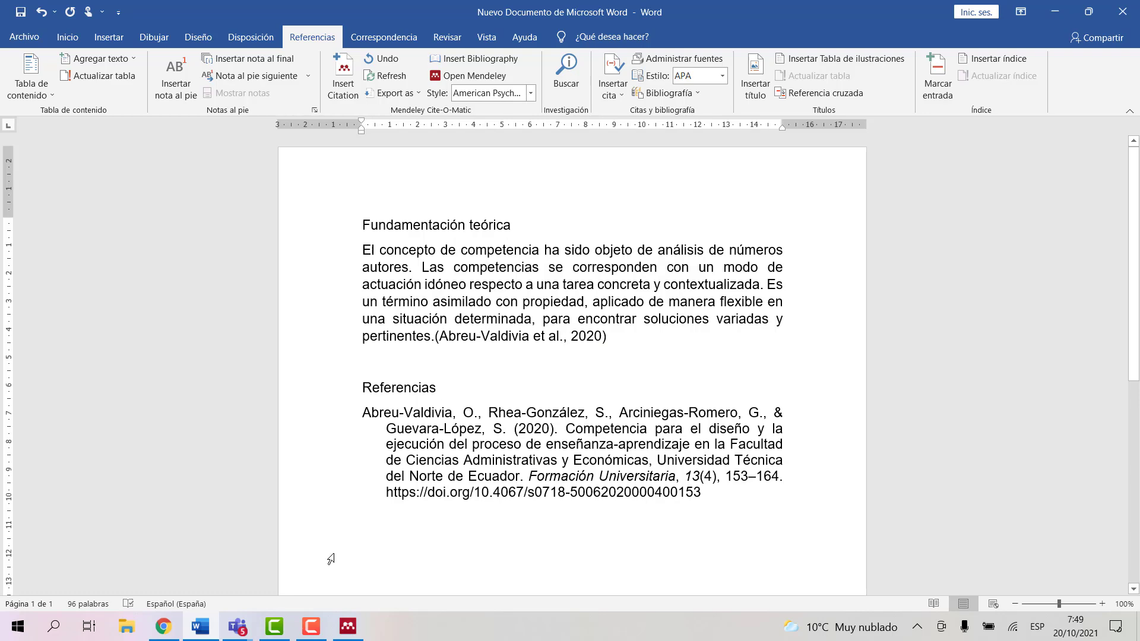
Step: Open the 2018 'Validación de la escala' article from My Library and copy its 'El instrumento definitivo' paragraph
{"action": "left_click", "coordinate": [347, 626]}
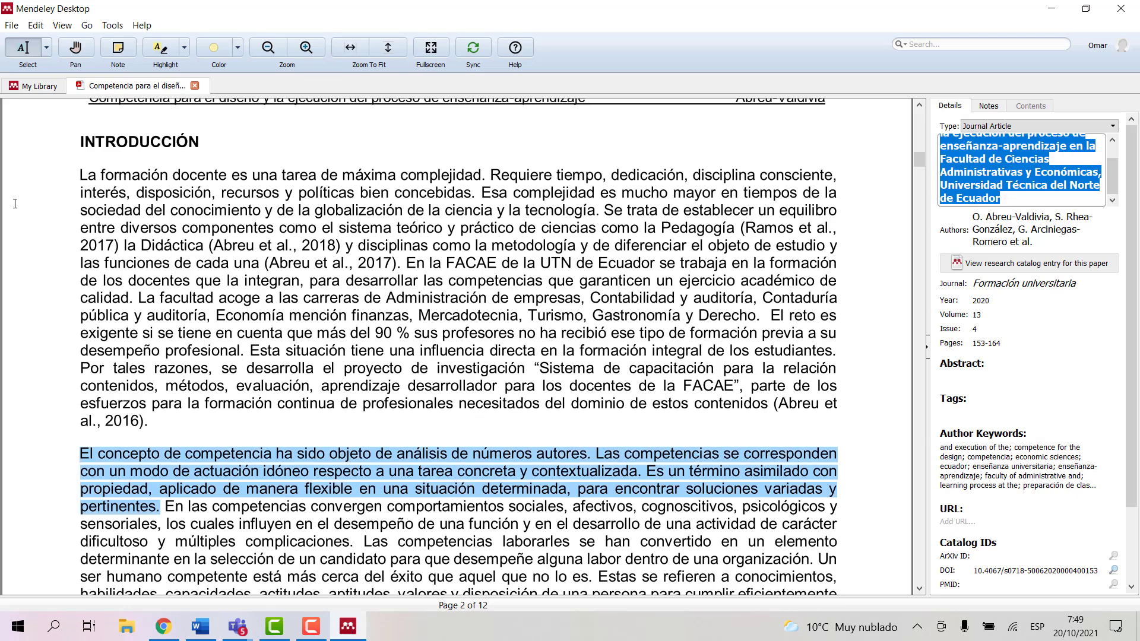
{"action": "left_click", "coordinate": [37, 88]}
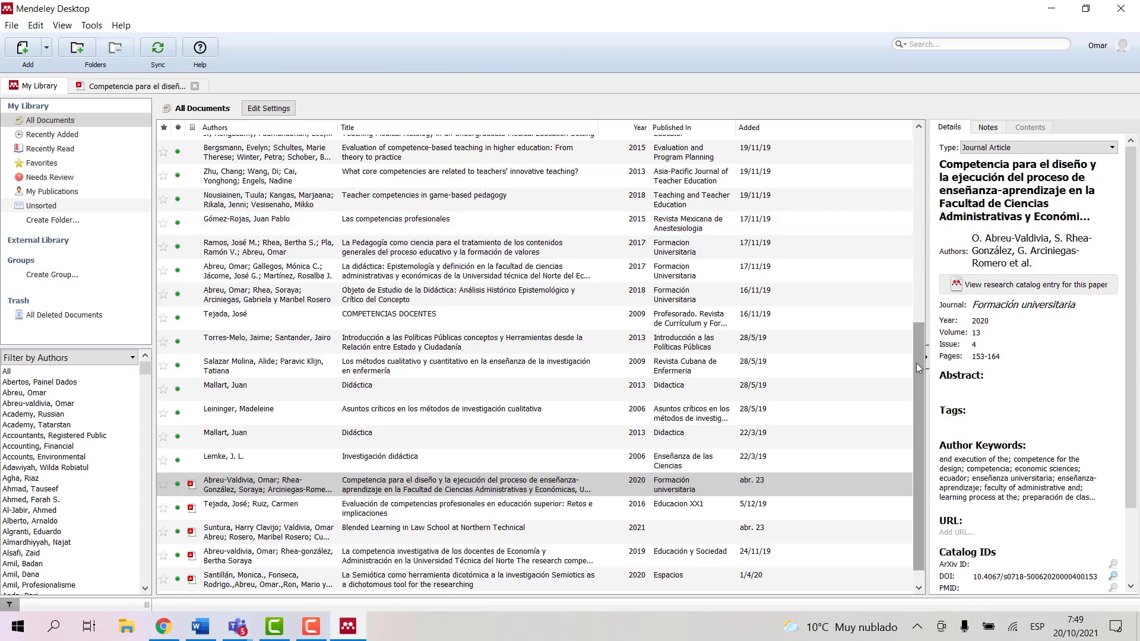
{"action": "left_click_drag", "start_coordinate": [918, 359], "coordinate": [920, 407]}
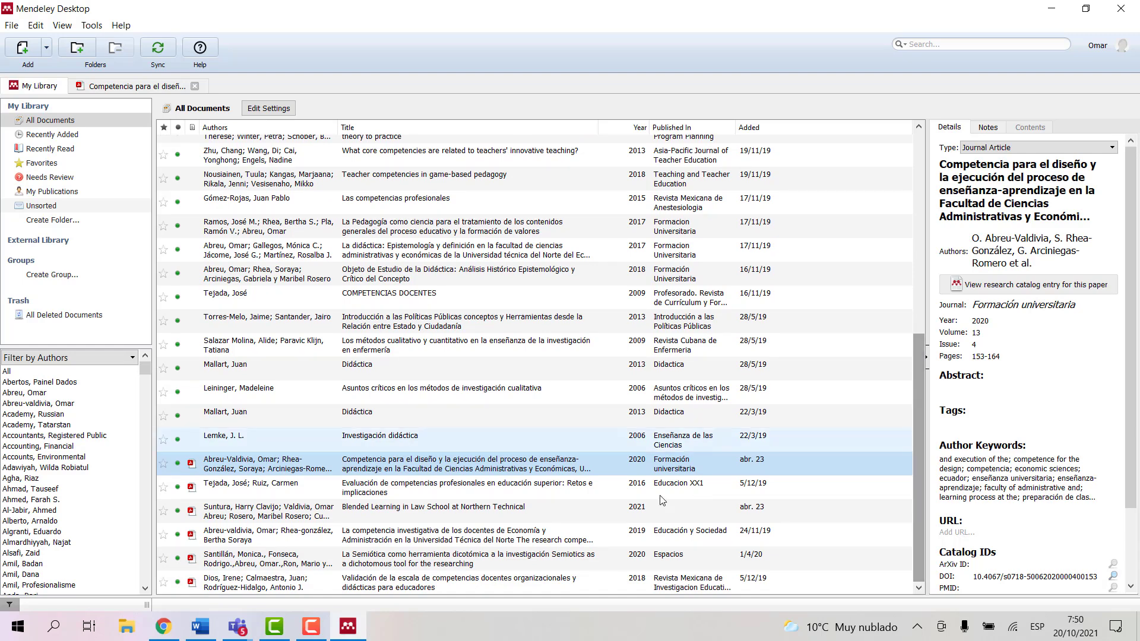
{"action": "double_click", "coordinate": [239, 586]}
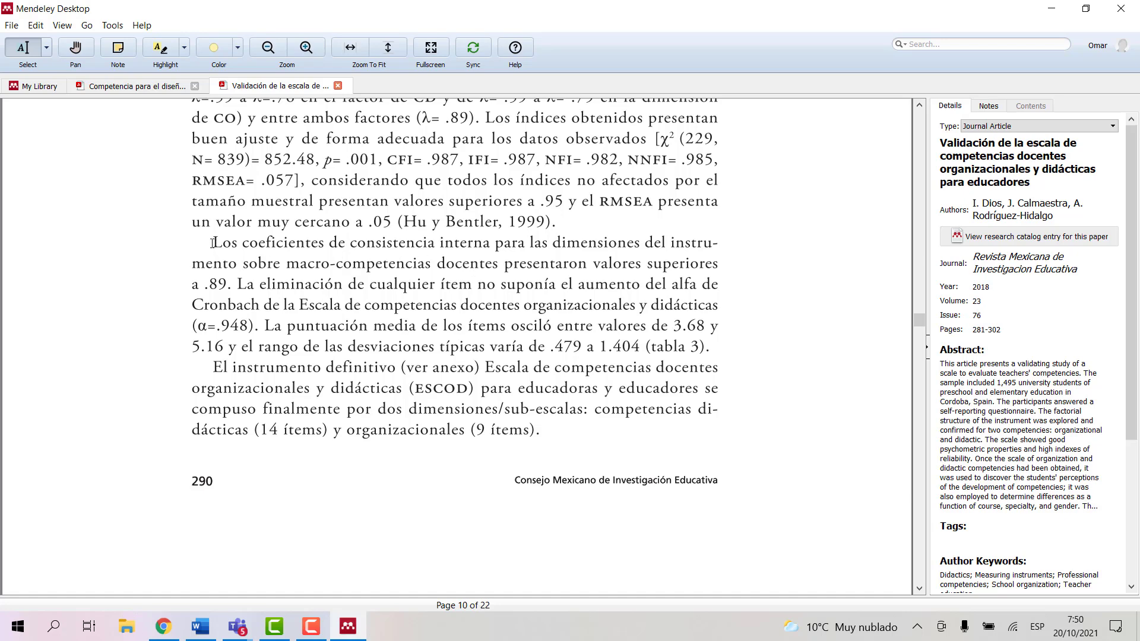
{"action": "left_click_drag", "start_coordinate": [214, 242], "coordinate": [378, 300]}
{"action": "left_click_drag", "start_coordinate": [217, 368], "coordinate": [540, 432]}
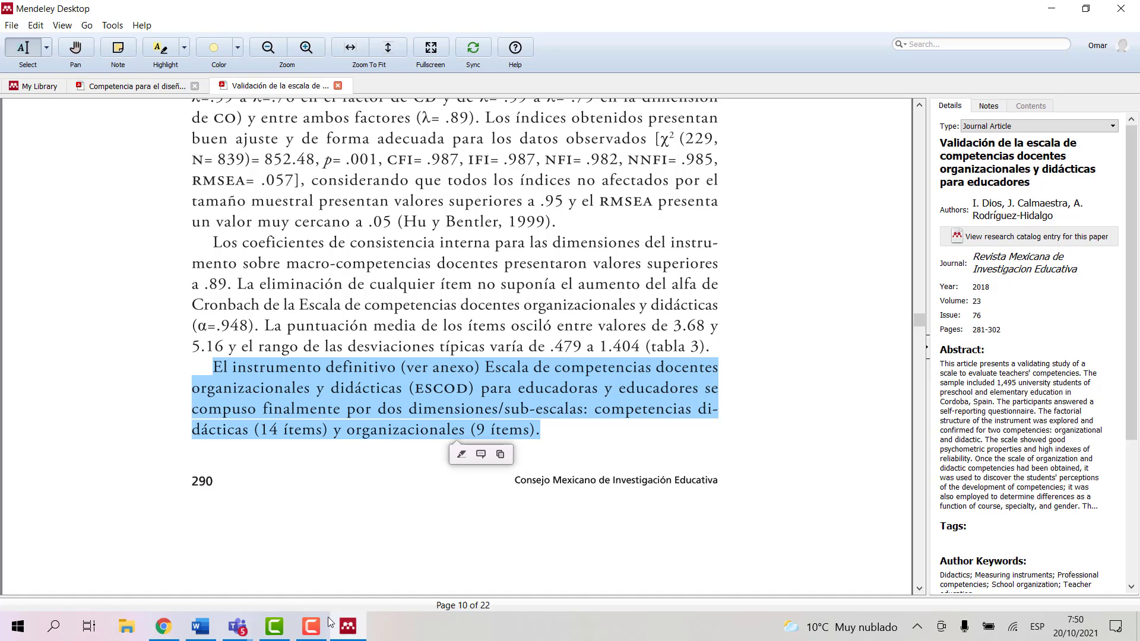
{"action": "left_click", "coordinate": [200, 626]}
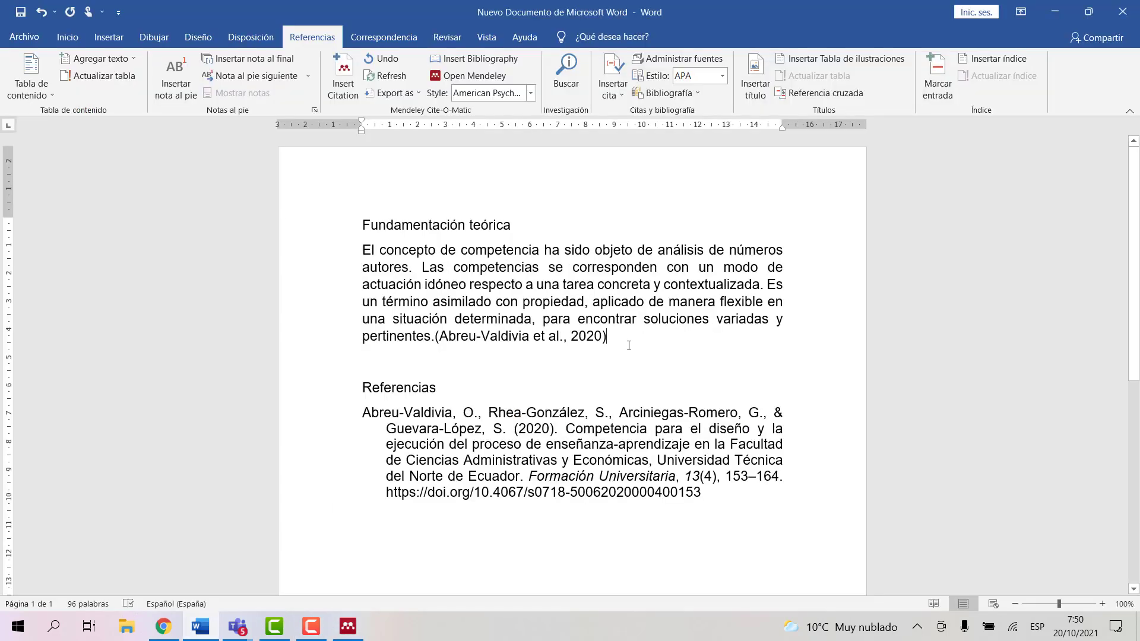
Step: Paste the 'El instrumento definitivo' paragraph as a second paragraph and start a Mendeley citation after 'ítems).'
{"action": "key", "text": "Return"}
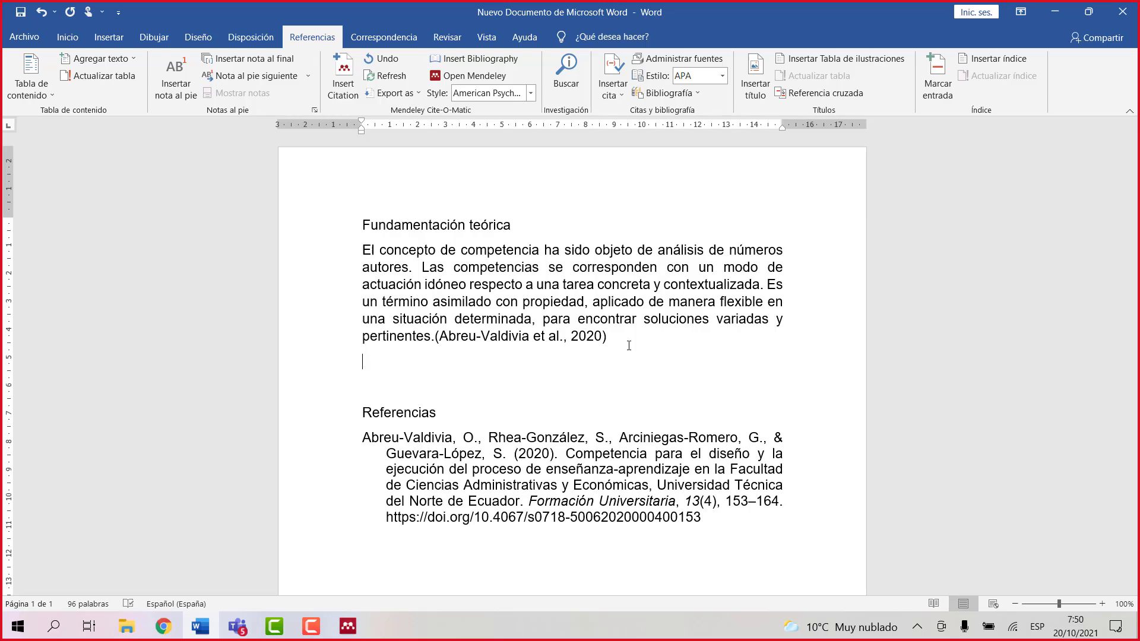
{"action": "type", "text": "El instrumento definitivo (ver anexo) Escala de competencias docentes organizacionales y didácticas (escod) para educadoras y educadores se compuso finalmente por dos dimensiones/sub-escalas: competencias di- dácticas (14 ítems) y organizacionales (9 ítems)."}
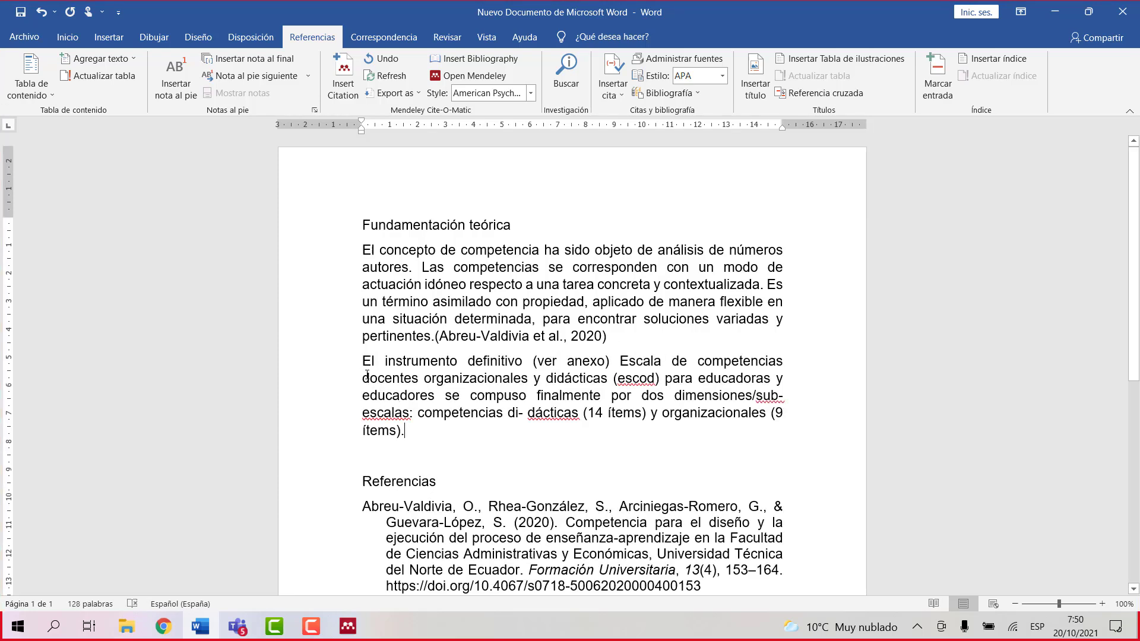
{"action": "left_click_drag", "start_coordinate": [362, 362], "coordinate": [413, 425]}
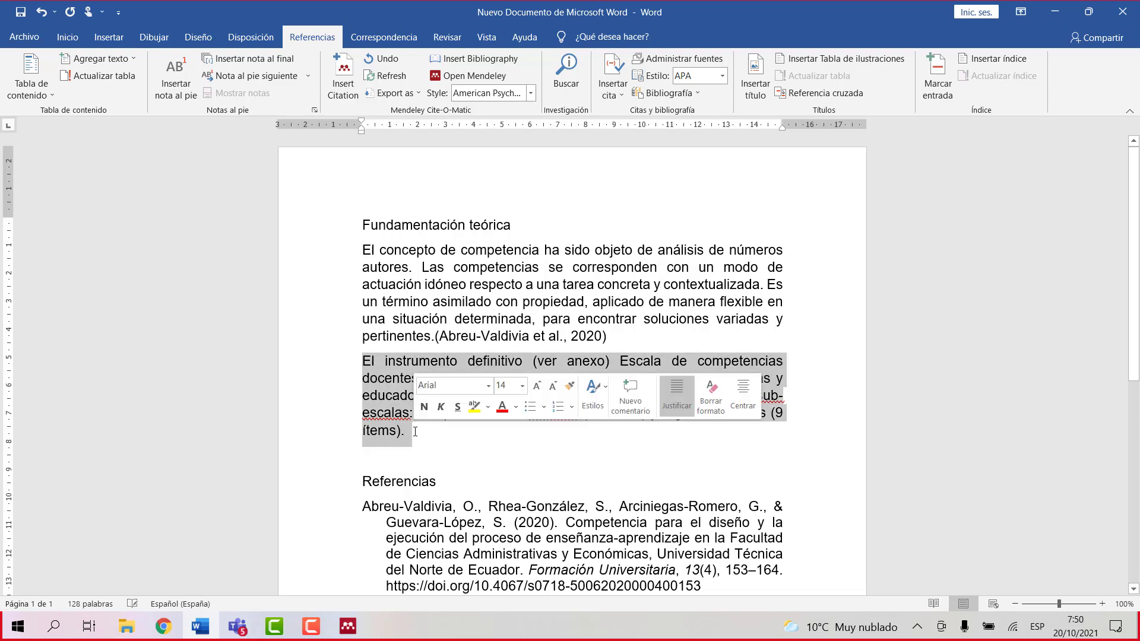
{"action": "left_click", "coordinate": [423, 440]}
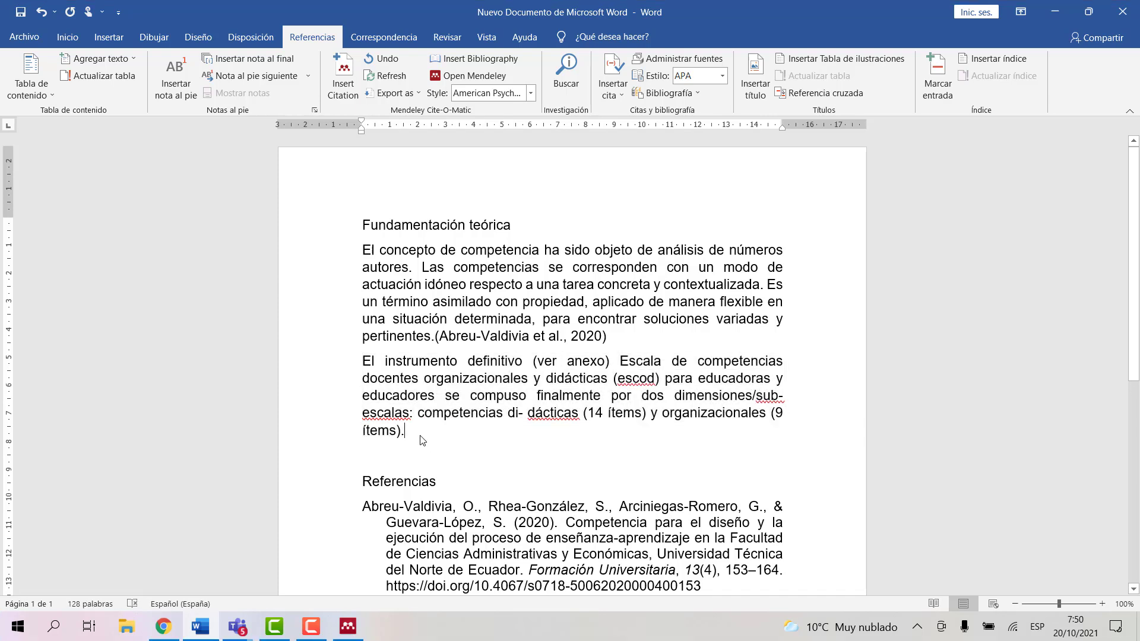
{"action": "left_click", "coordinate": [343, 77]}
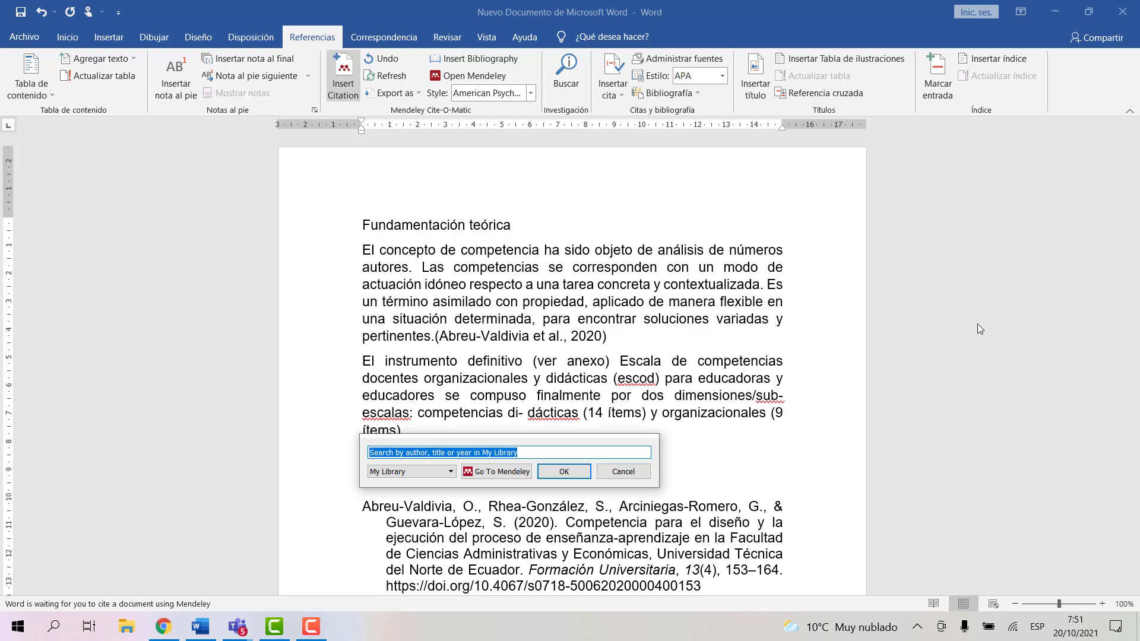
Step: Copy the 2018 scale-validation article's authors from Mendeley's Details panel for the citation search
{"action": "left_click", "coordinate": [1050, 12]}
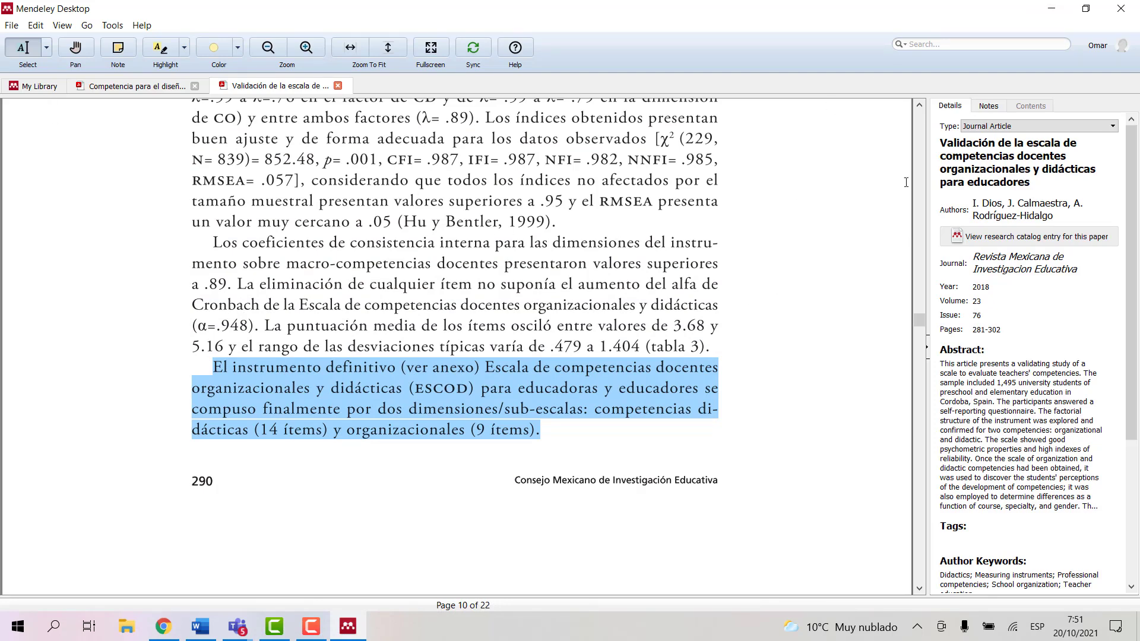
{"action": "left_click", "coordinate": [939, 159]}
{"action": "left_click_drag", "start_coordinate": [940, 143], "coordinate": [1120, 233]}
{"action": "key", "text": "ctrl+c"}
{"action": "left_click", "coordinate": [974, 203]}
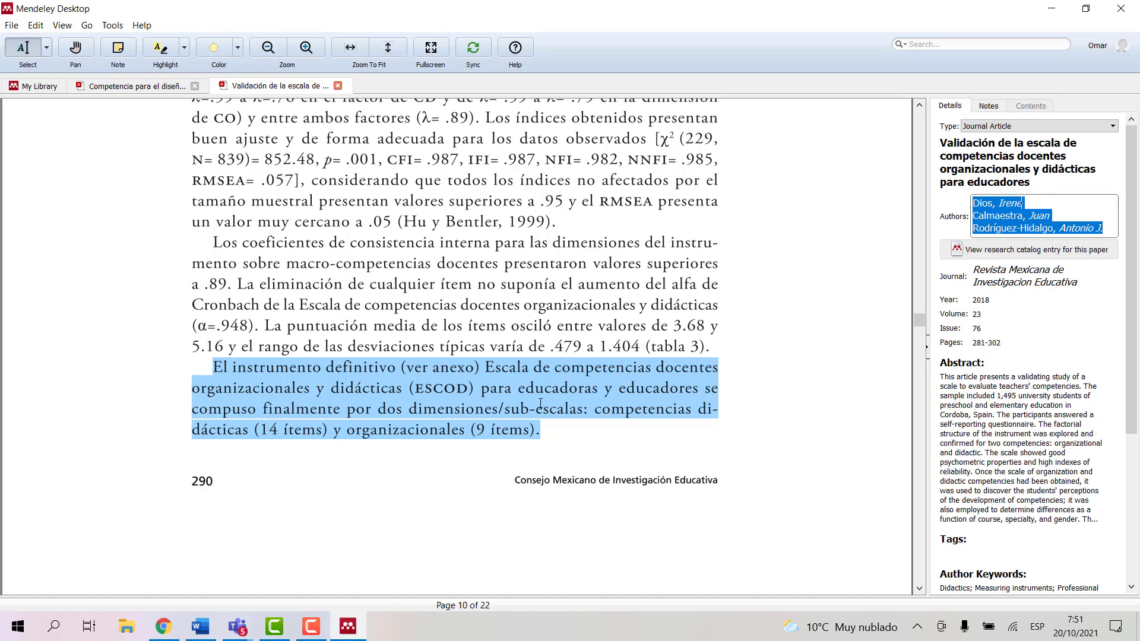
{"action": "left_click", "coordinate": [200, 626]}
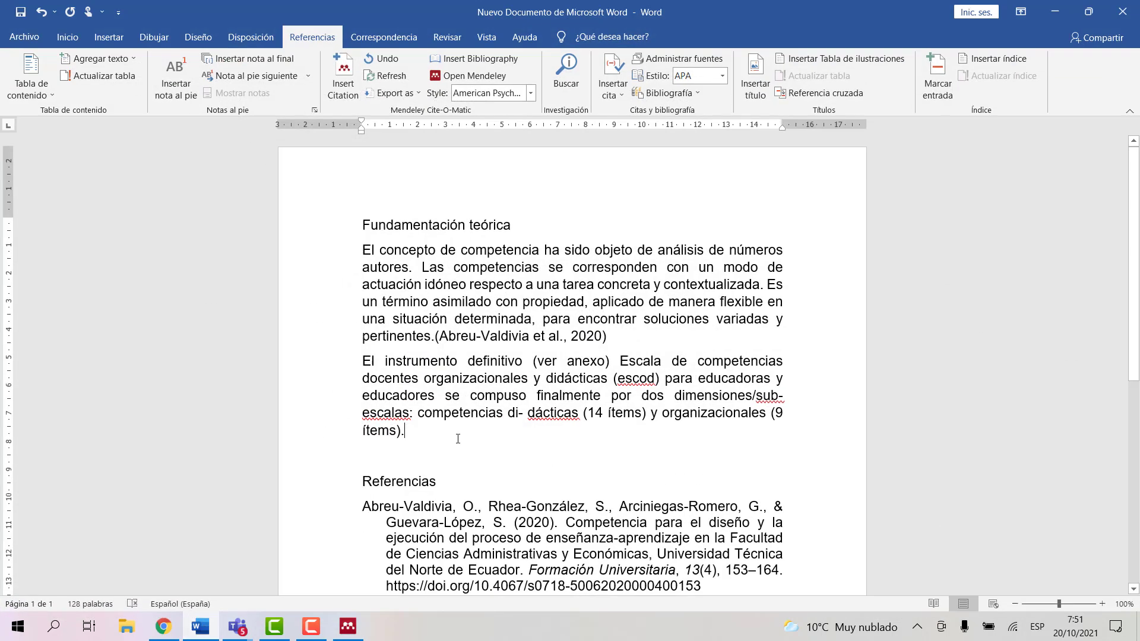
Step: Search the pasted authors and insert the citation (Dios et al., 2018) after 'ítems).'
{"action": "left_click", "coordinate": [343, 89]}
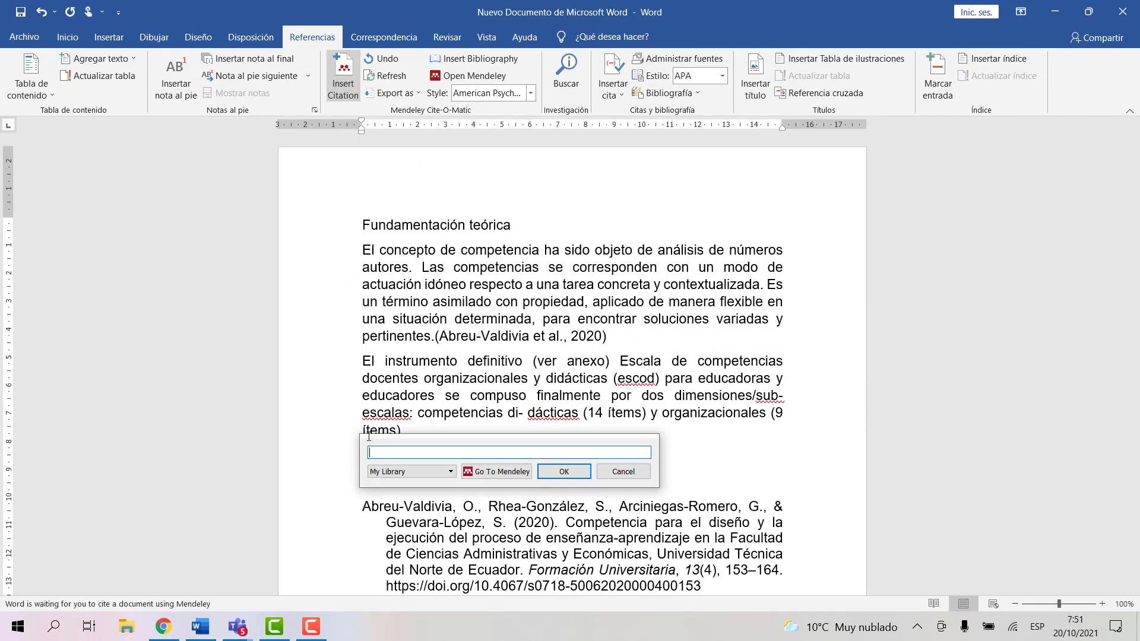
{"action": "key", "text": "ctrl+v"}
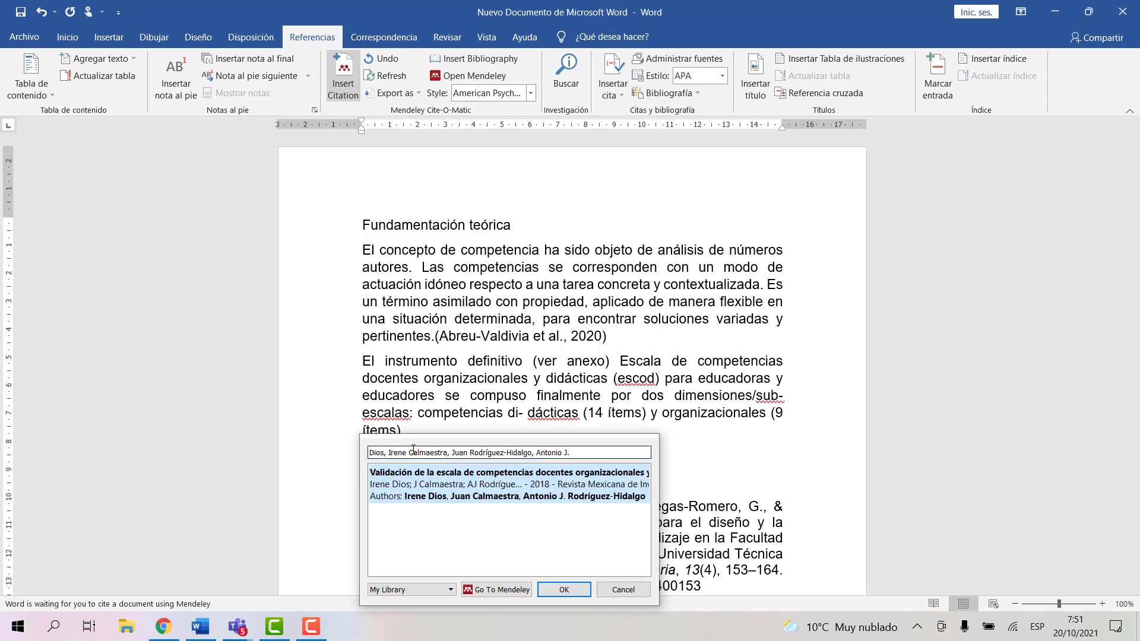
{"action": "left_click", "coordinate": [570, 484]}
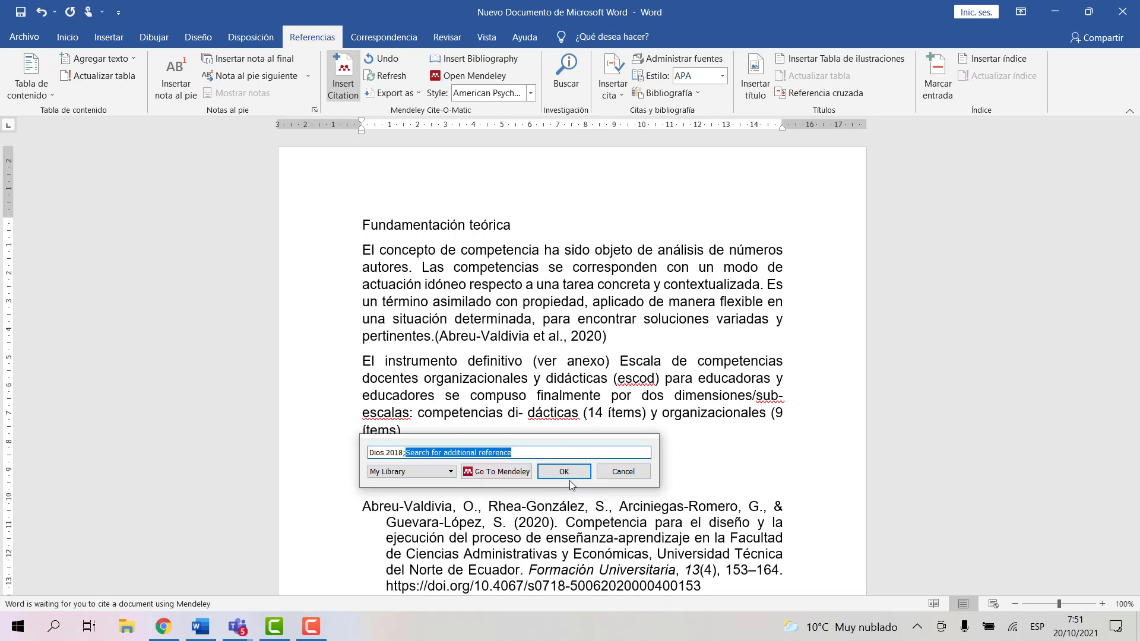
{"action": "left_click", "coordinate": [565, 475]}
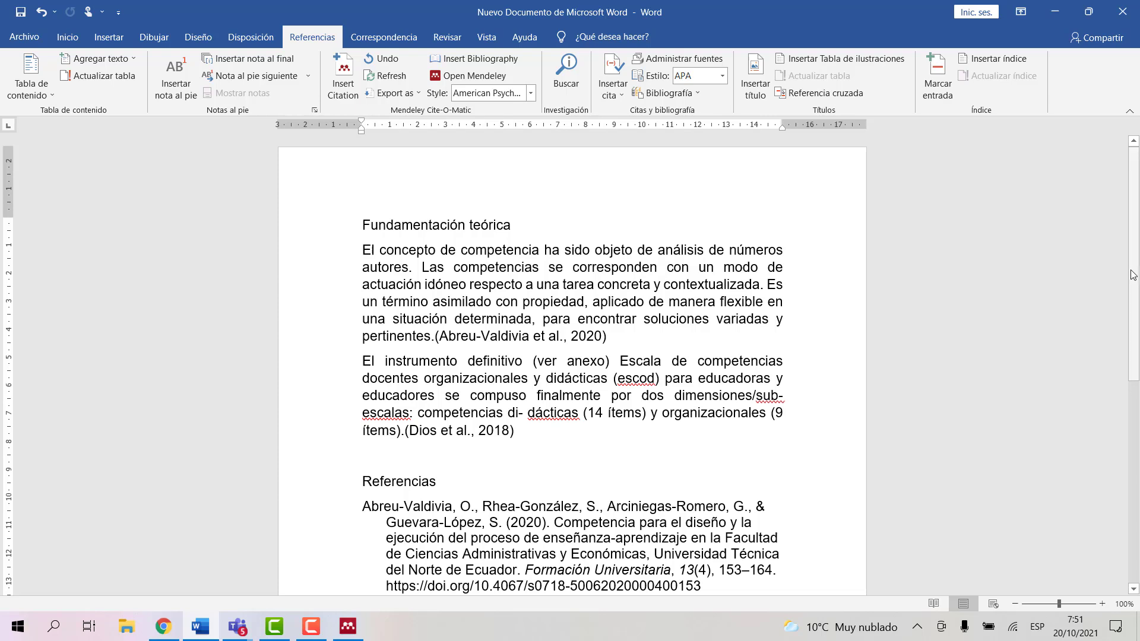
Step: Justify the new 2018 entry in the Referencias list
{"action": "scroll", "coordinate": [639, 455], "scroll_direction": "down", "scroll_amount": 5}
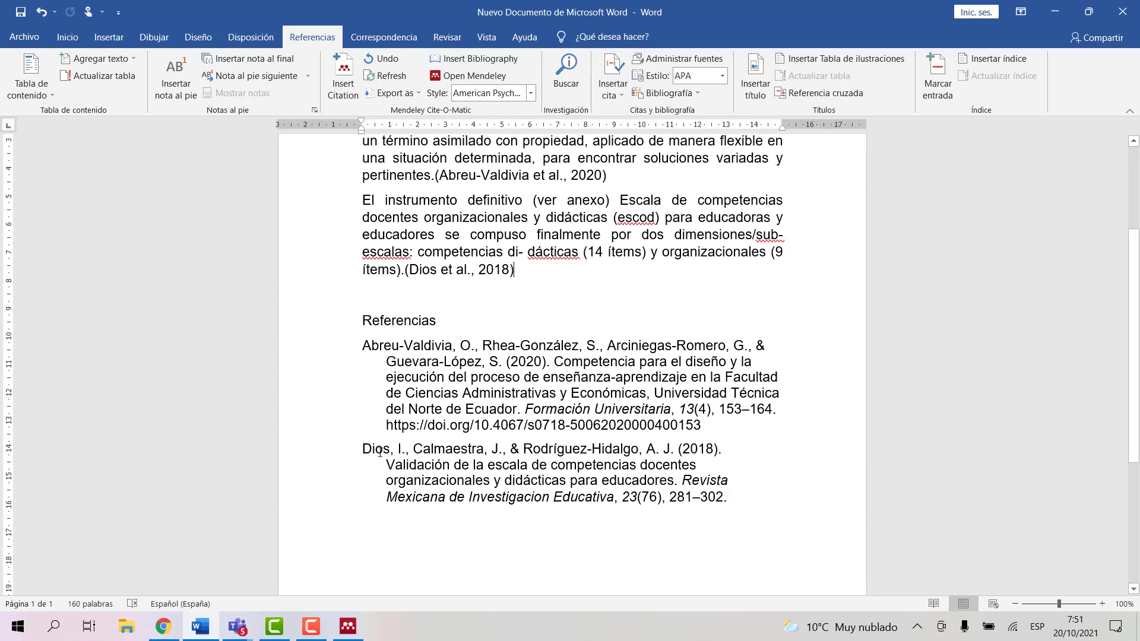
{"action": "left_click_drag", "start_coordinate": [380, 452], "coordinate": [734, 497]}
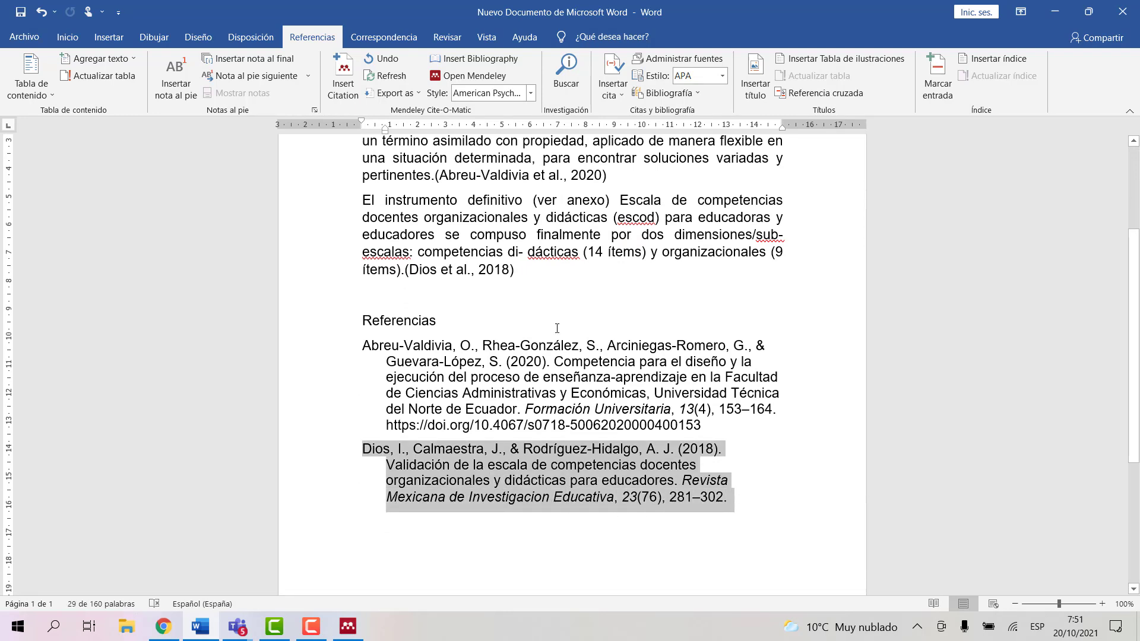
{"action": "left_click", "coordinate": [67, 39]}
{"action": "left_click", "coordinate": [412, 88]}
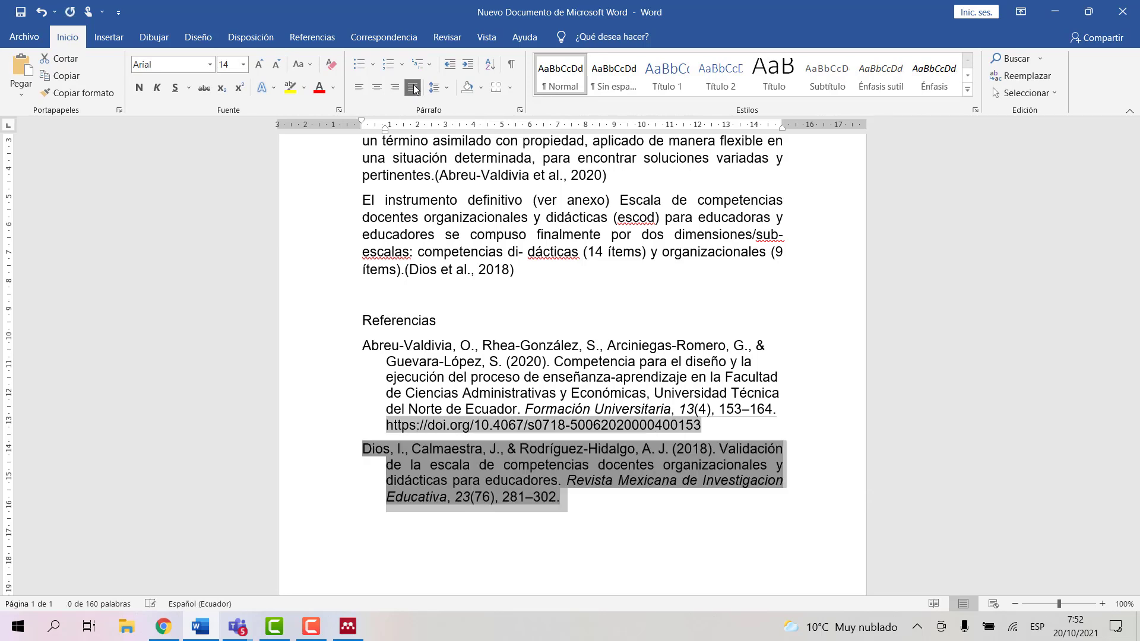
{"action": "left_click", "coordinate": [723, 440]}
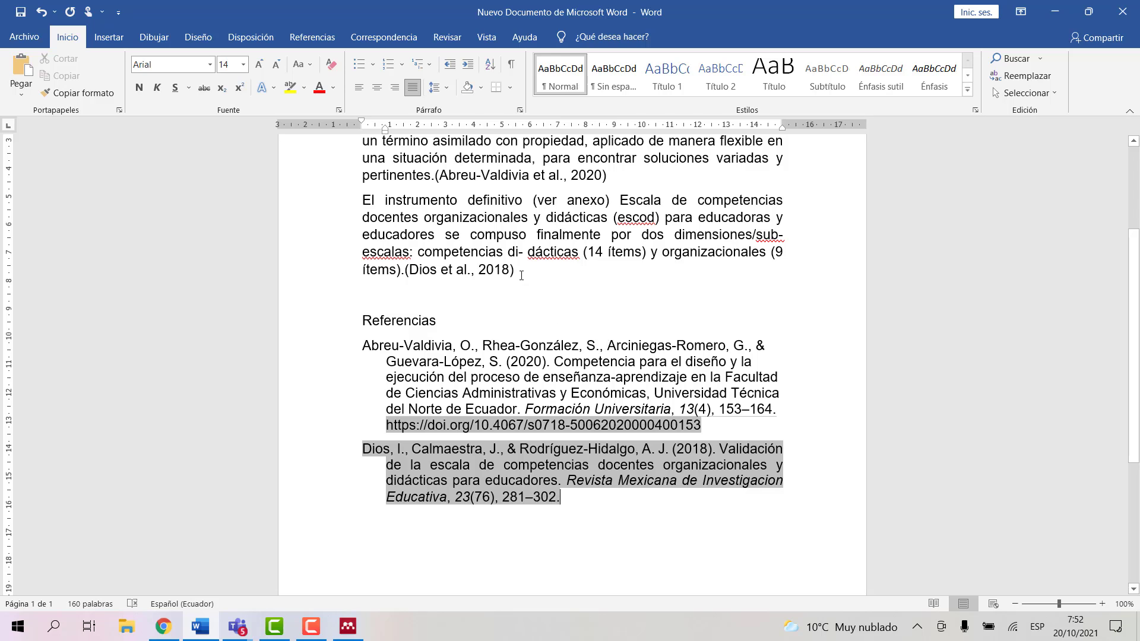
Step: Cut the 2018 citation from the paragraph end and paste it at the paragraph start
{"action": "mouse_move", "coordinate": [520, 271]}
{"action": "left_mouse_down"}
{"action": "mouse_move", "coordinate": [419, 254]}
{"action": "mouse_move", "coordinate": [404, 271]}
{"action": "left_mouse_up"}
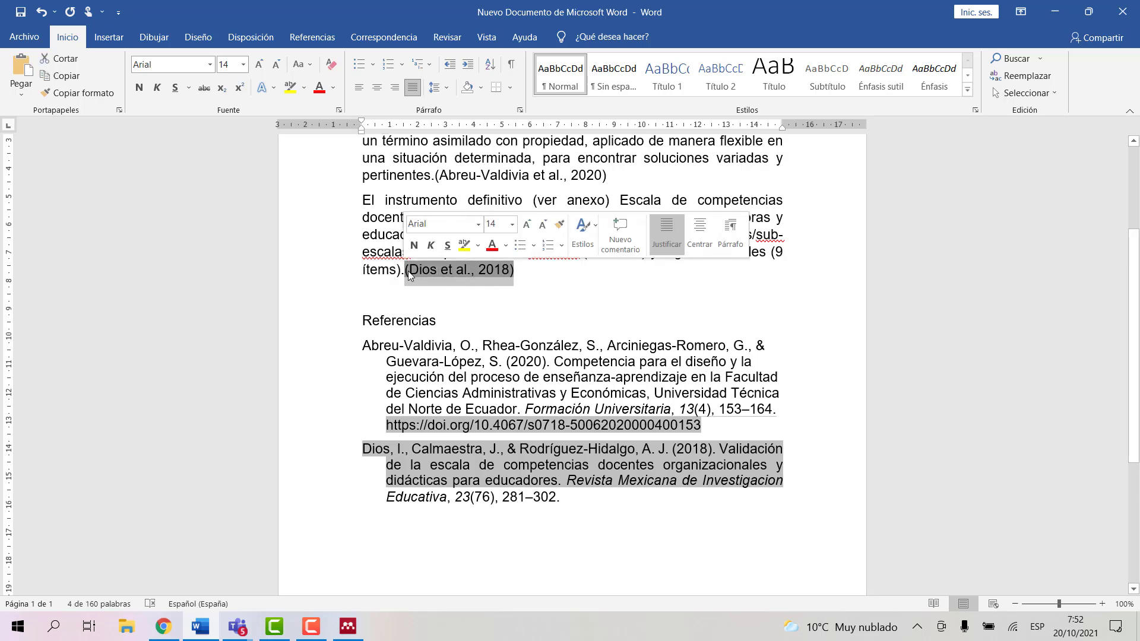
{"action": "right_click", "coordinate": [418, 270]}
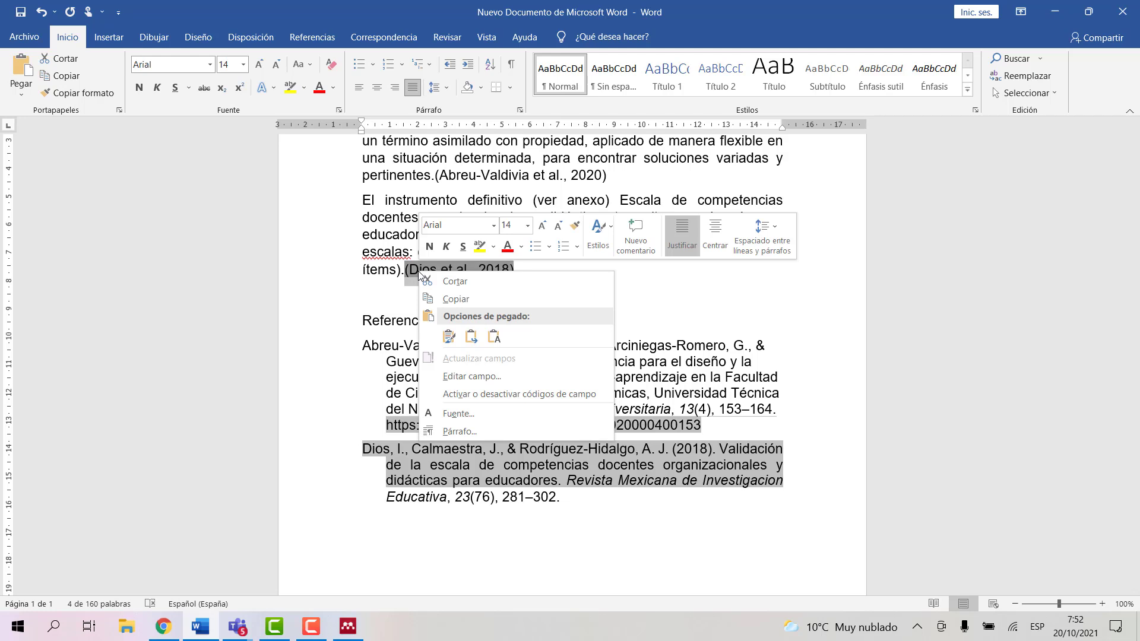
{"action": "left_click", "coordinate": [450, 281]}
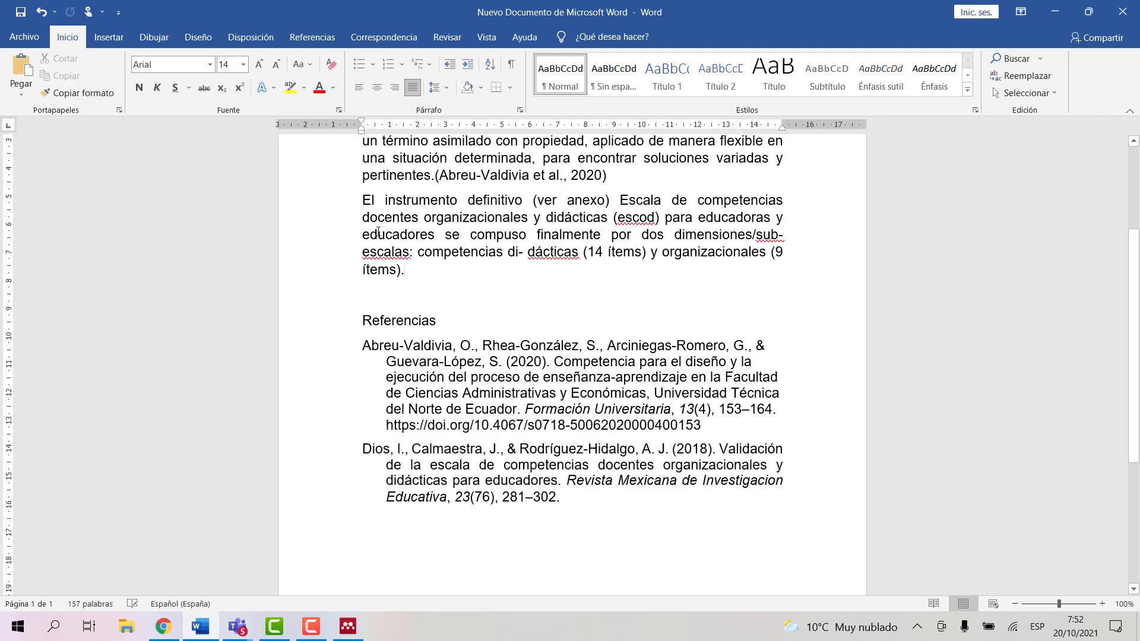
{"action": "left_click", "coordinate": [362, 202]}
{"action": "key", "text": "ctrl+v"}
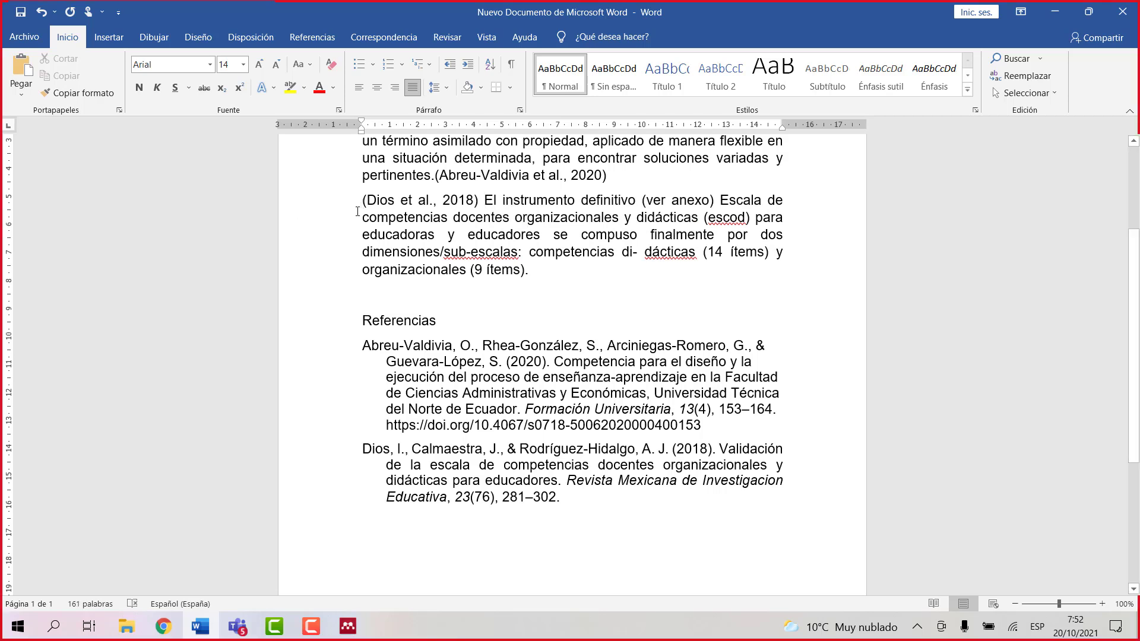
Step: Edit the moved citation's parentheses so it reads 'Dios et al., (2018)'
{"action": "left_click", "coordinate": [363, 201], "text": "shift"}
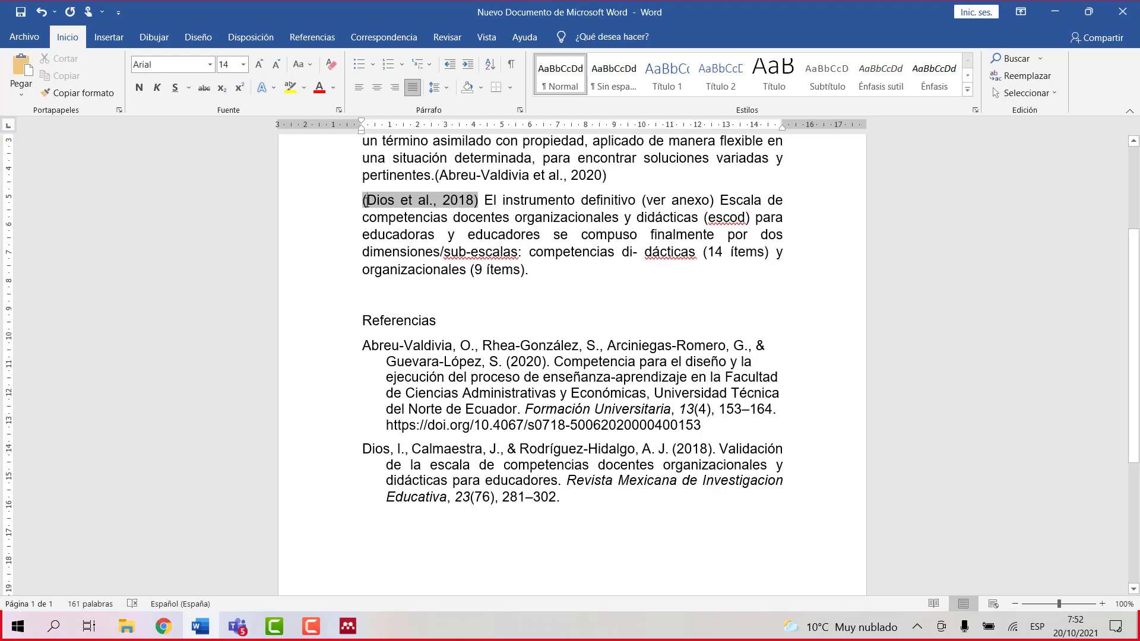
{"action": "key", "text": "BackSpace"}
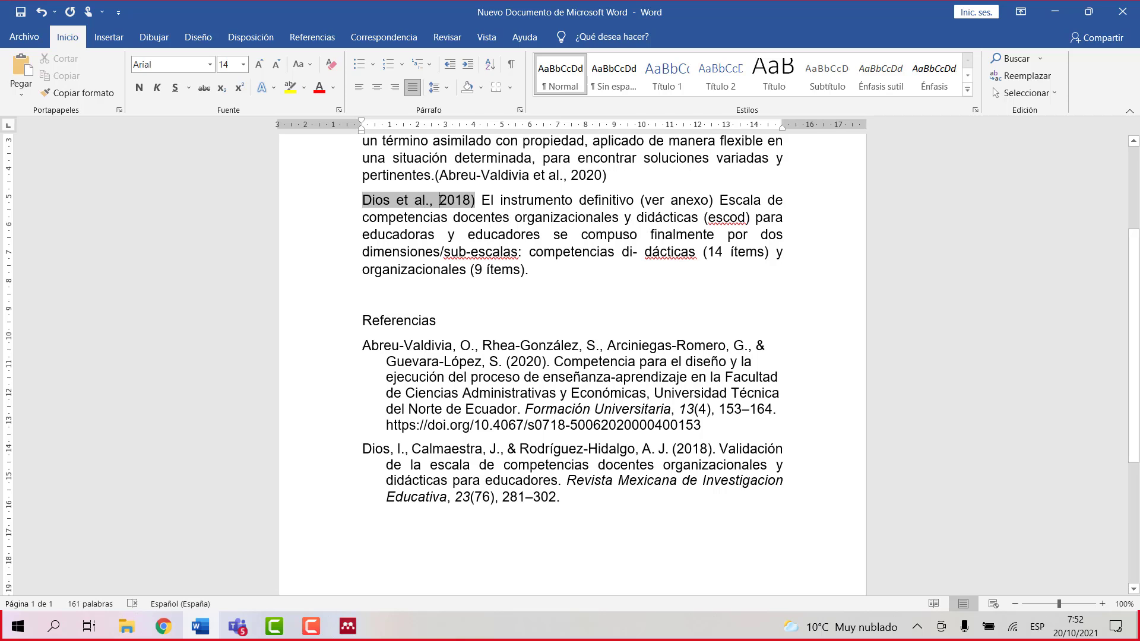
{"action": "left_click", "coordinate": [440, 200]}
{"action": "type", "text": "("}
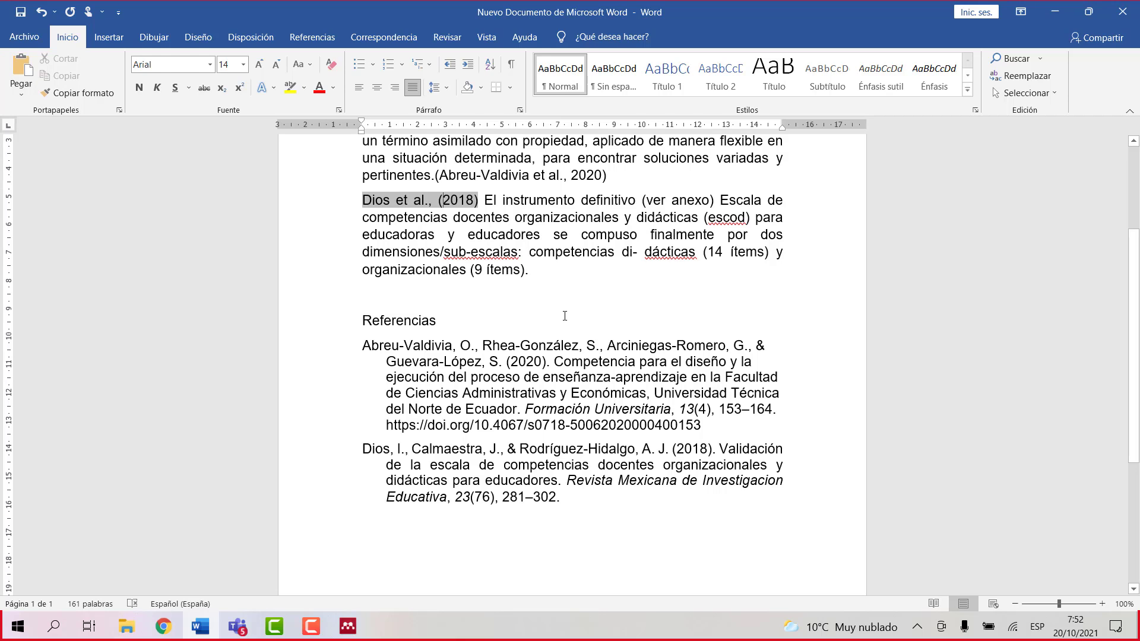
{"action": "left_click", "coordinate": [564, 316]}
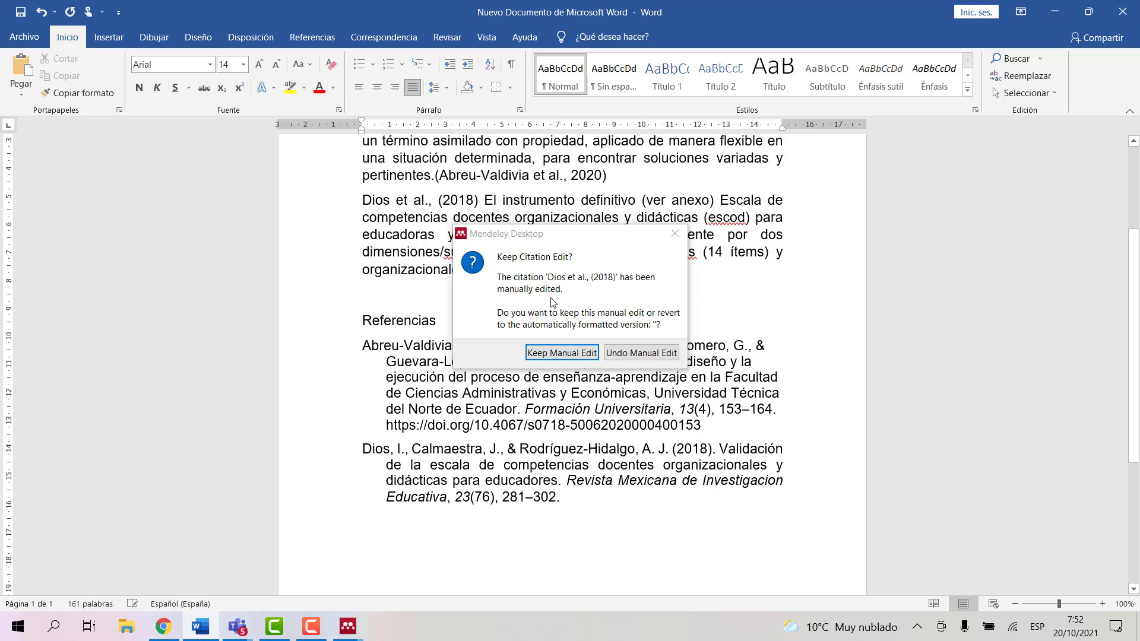
Step: Keep the manual citation edit and add 'dicen que' after 'Dios et al., (2018)', removing the stray quotation mark
{"action": "left_click", "coordinate": [552, 354]}
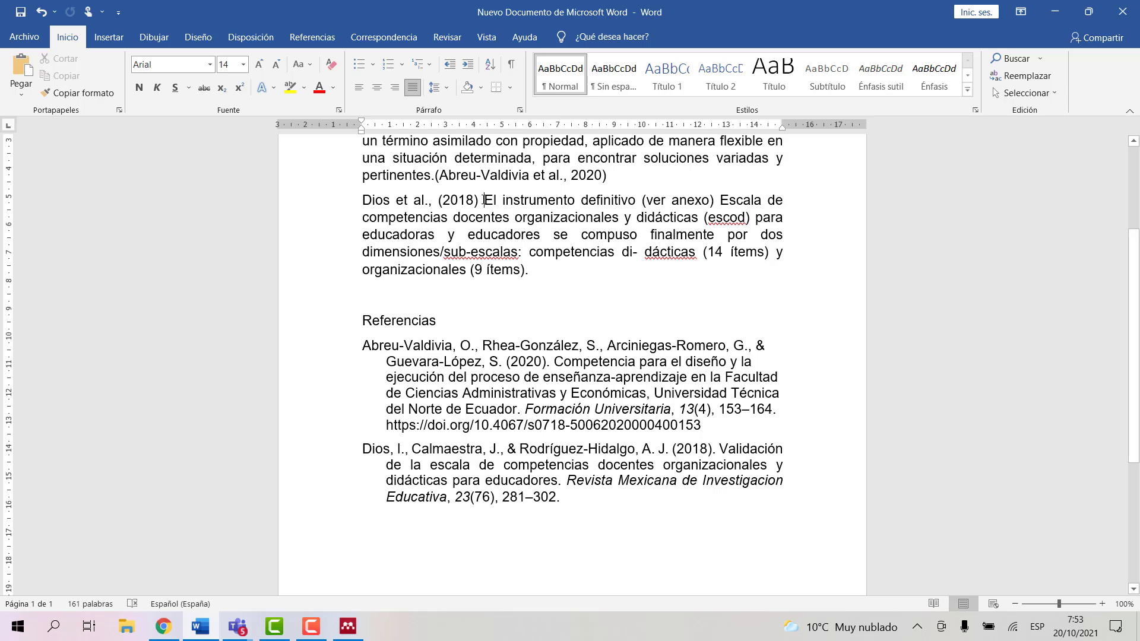
{"action": "left_click", "coordinate": [483, 200]}
{"action": "type", "text": "di"}
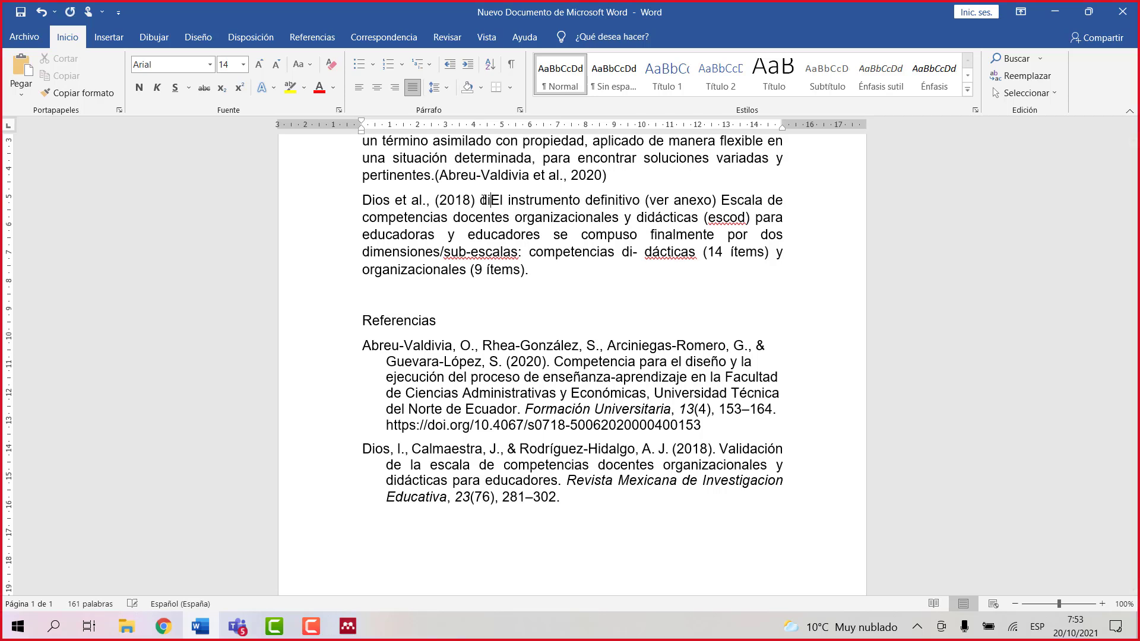
{"action": "type", "text": "cen"}
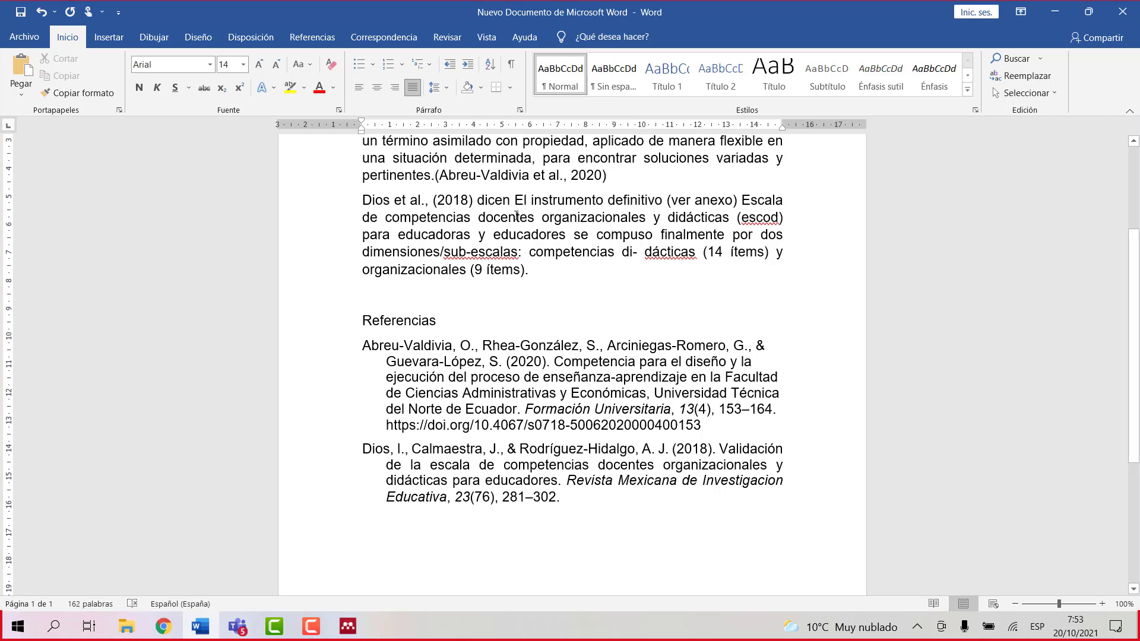
{"action": "type", "text": "que "}
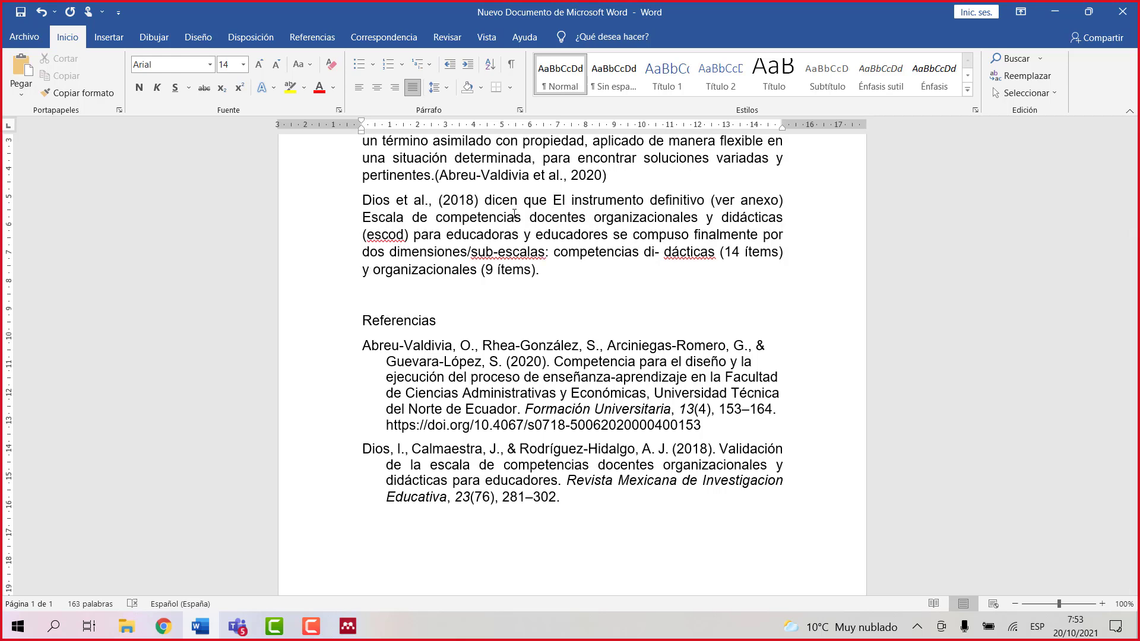
{"action": "type", "text": "“"}
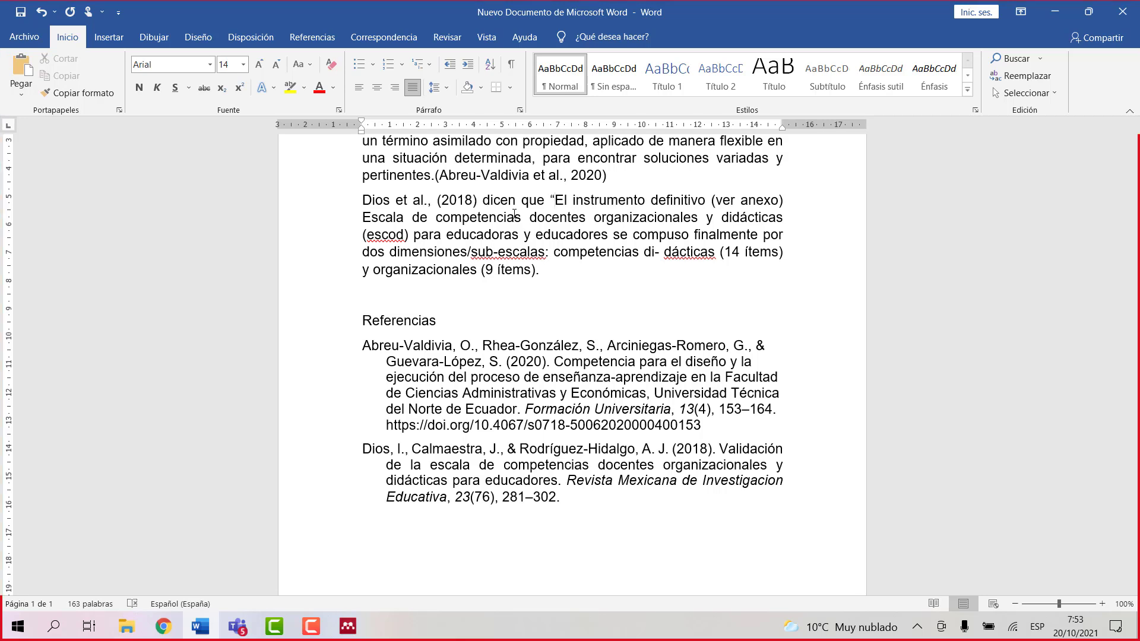
{"action": "key", "text": "BackSpace"}
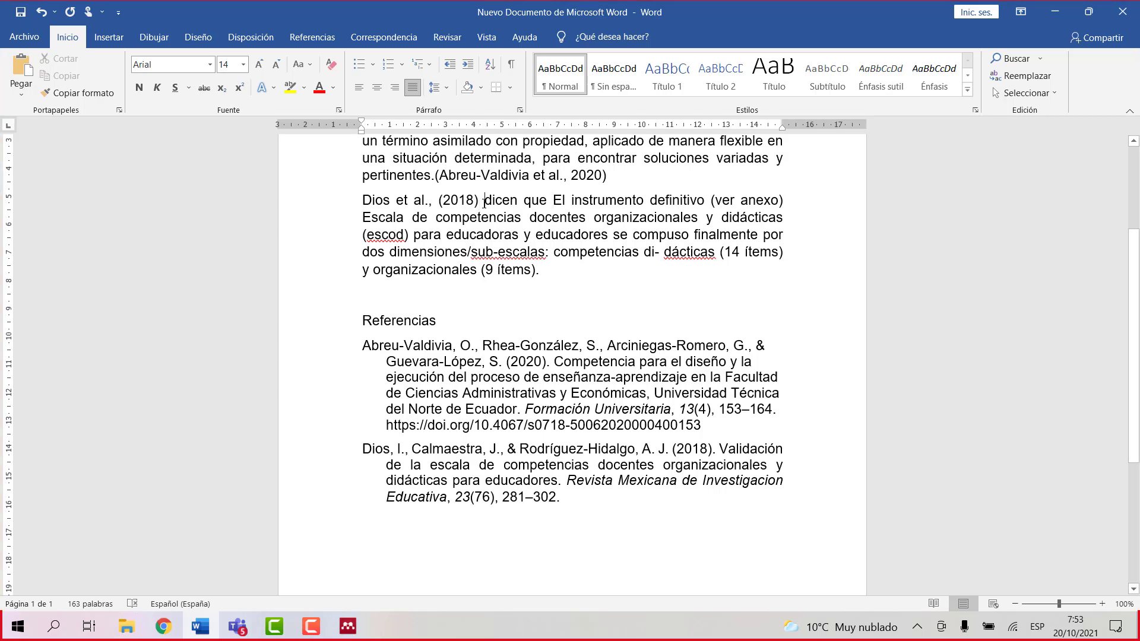
{"action": "left_click", "coordinate": [484, 203]}
Step: Select the 2021 'Blended Learning in Law School' paper in My Library
{"action": "left_click", "coordinate": [347, 626]}
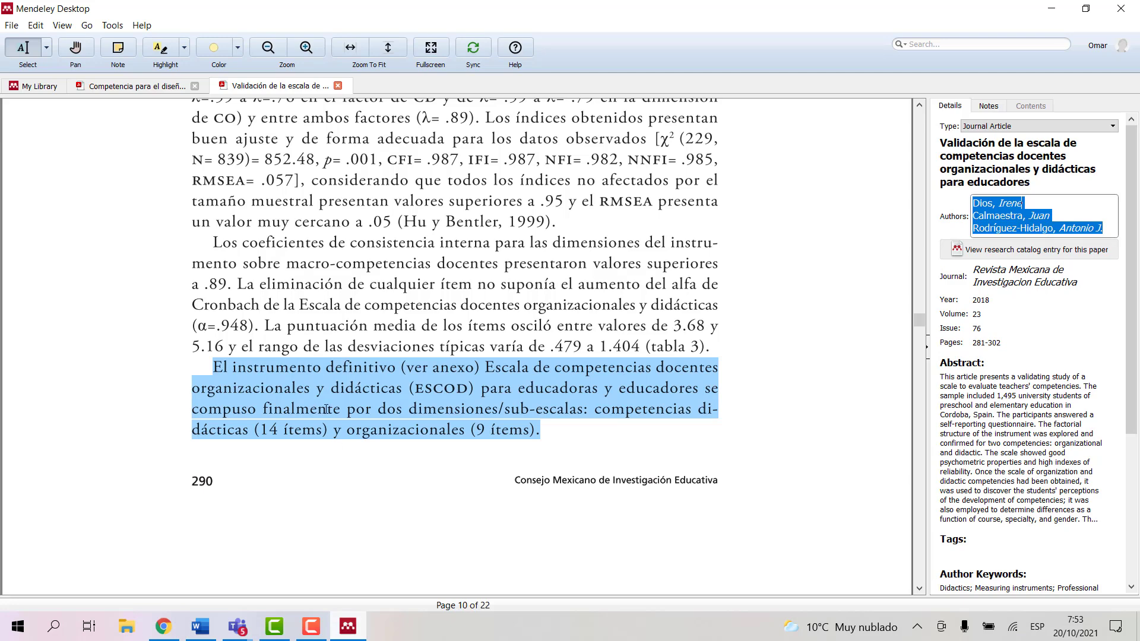
{"action": "left_click", "coordinate": [37, 86]}
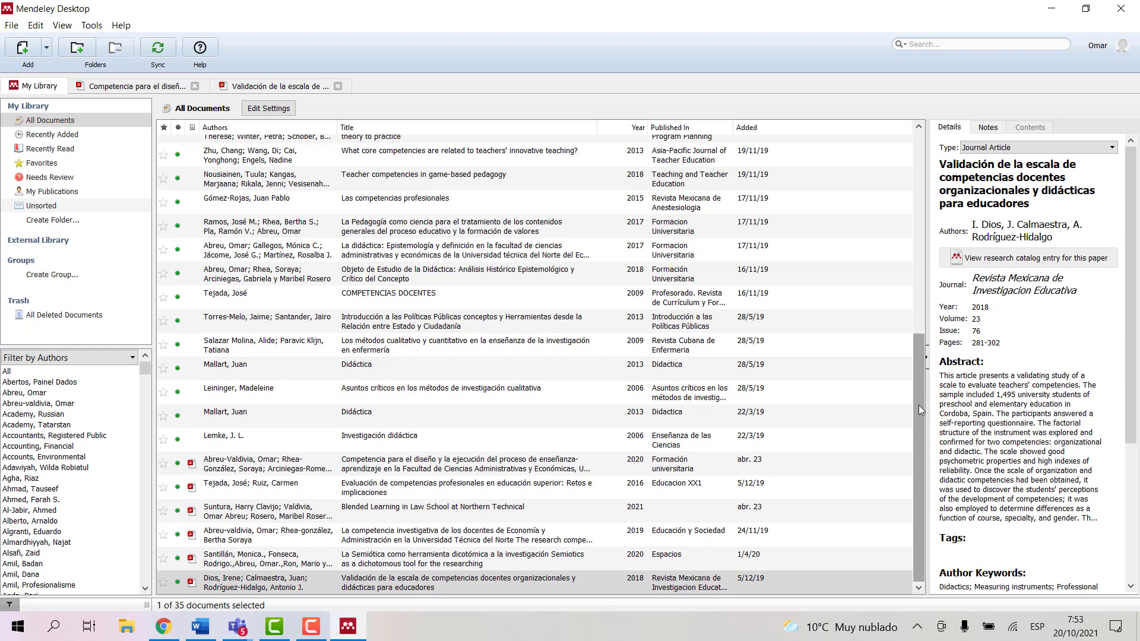
{"action": "scroll", "coordinate": [551, 518], "scroll_direction": "up", "scroll_amount": 1}
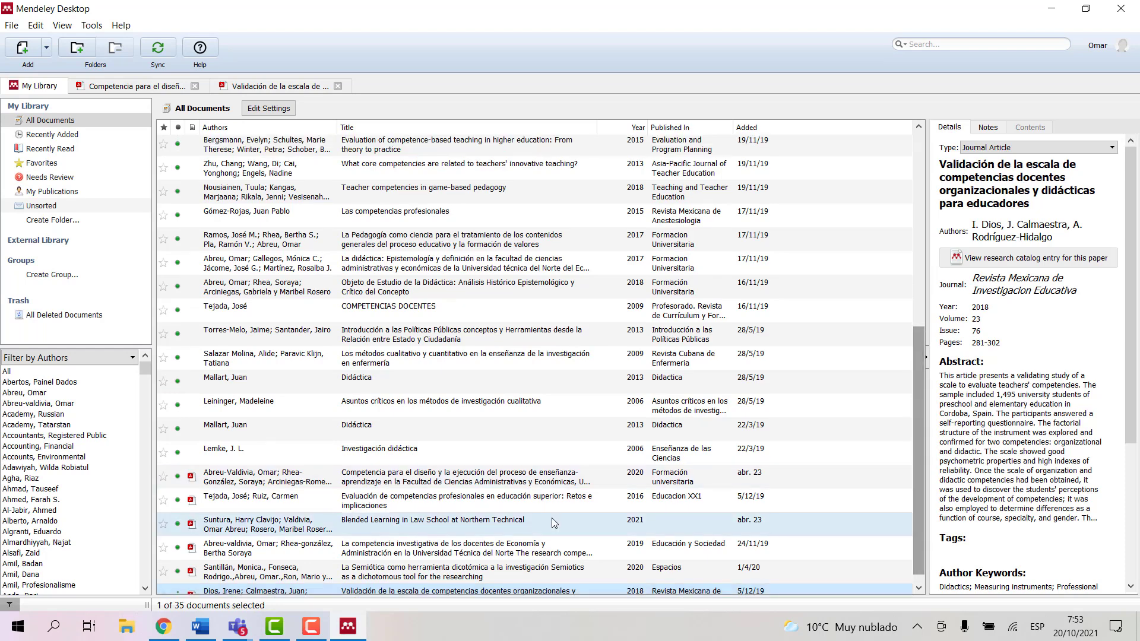
{"action": "left_click", "coordinate": [230, 530]}
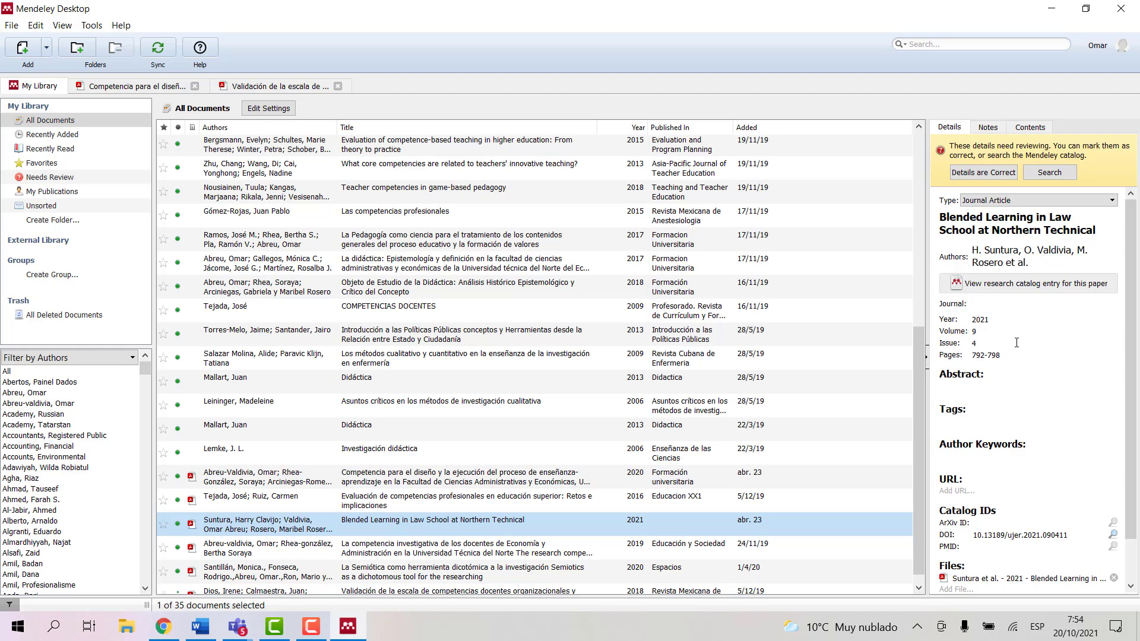
Step: Delete the stray surname from its first author, sync the library, and open its PDF
{"action": "left_click", "coordinate": [1019, 252]}
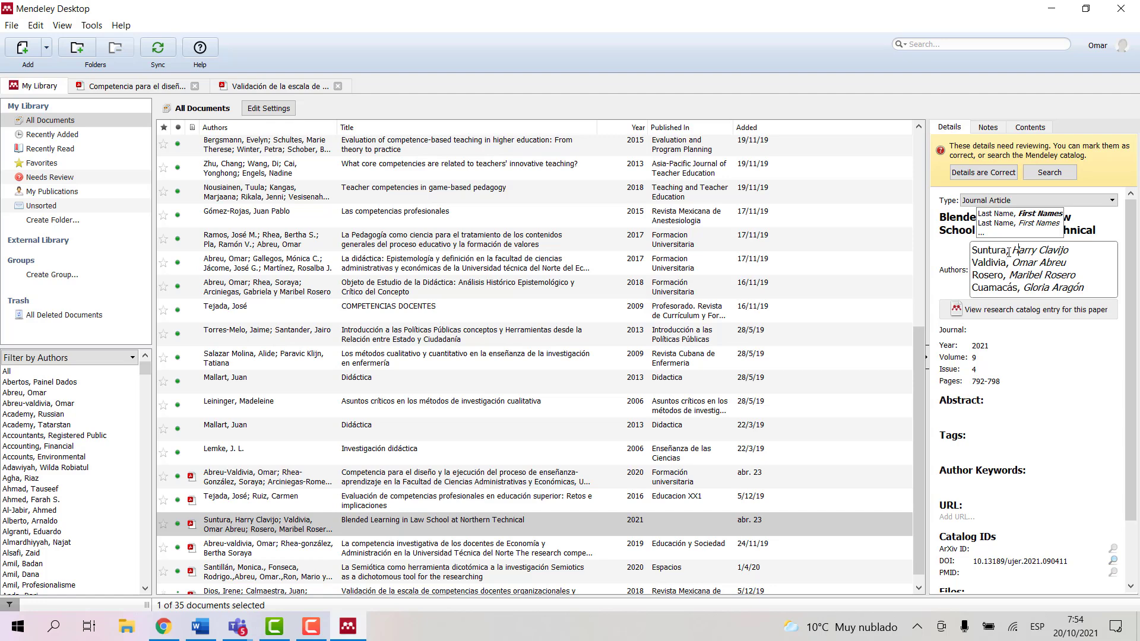
{"action": "left_click", "coordinate": [1009, 253]}
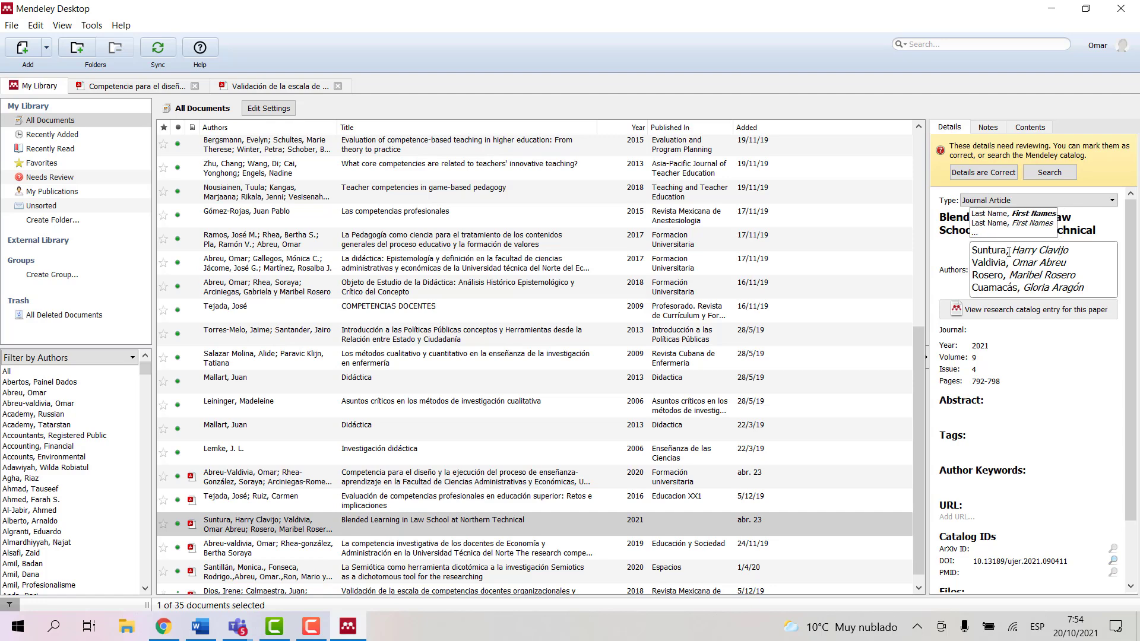
{"action": "key", "text": "BackSpace"}
{"action": "key", "text": "BackSpace"}
{"action": "key", "text": "BackSpace"}
{"action": "key", "text": "BackSpace"}
{"action": "key", "text": "BackSpace"}
{"action": "key", "text": "BackSpace"}
{"action": "key", "text": "BackSpace"}
{"action": "key", "text": "BackSpace"}
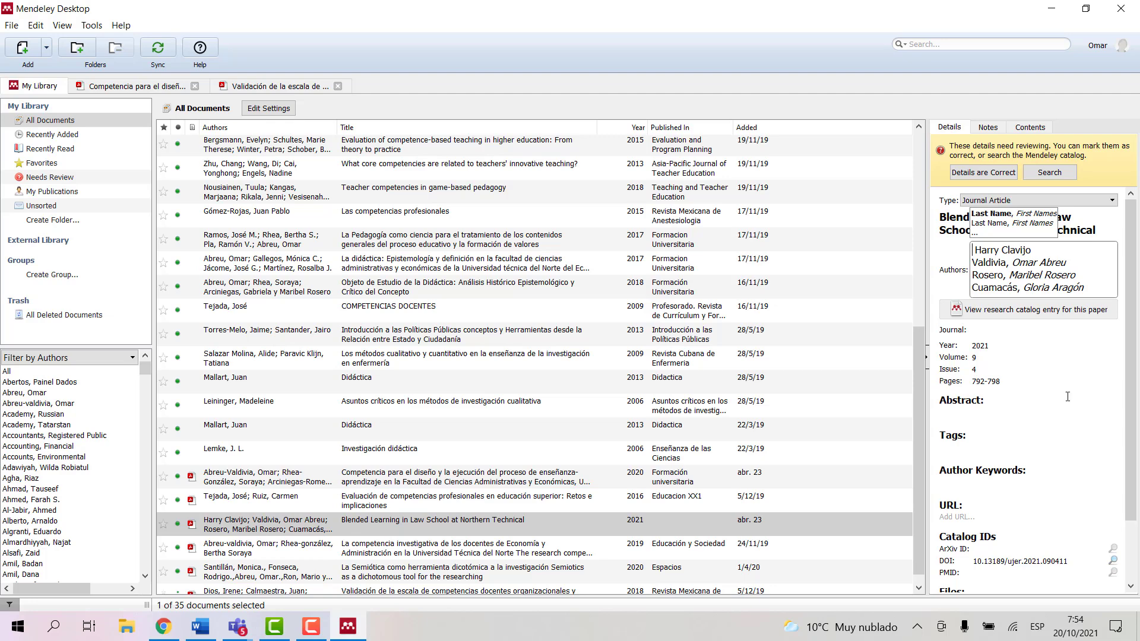
{"action": "key", "text": "Delete"}
{"action": "left_click", "coordinate": [158, 52]}
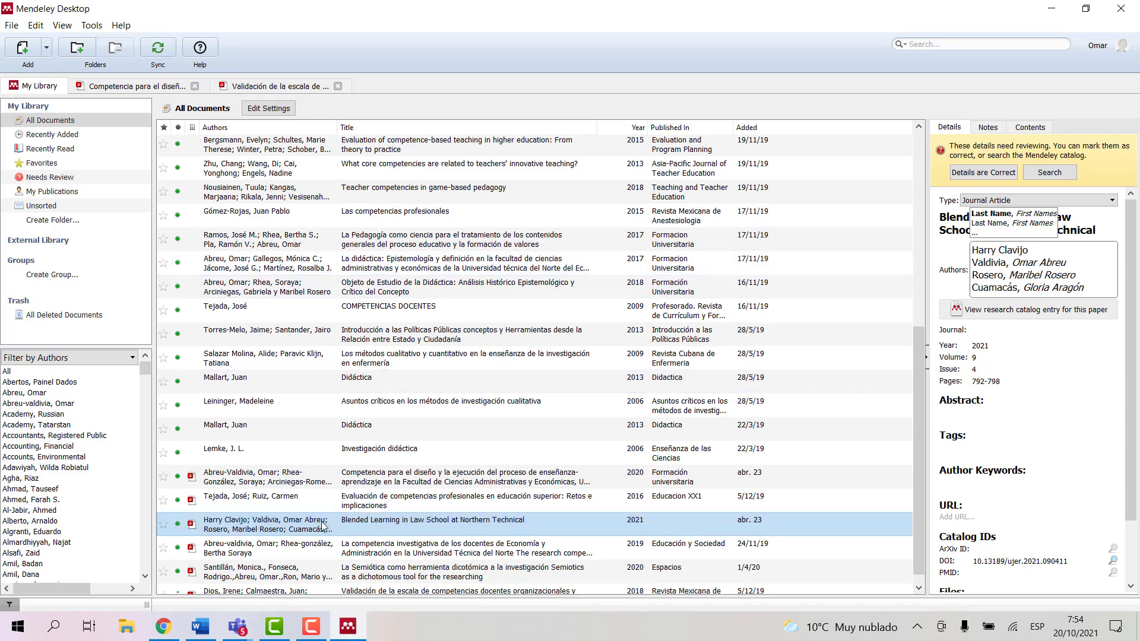
{"action": "double_click", "coordinate": [291, 528]}
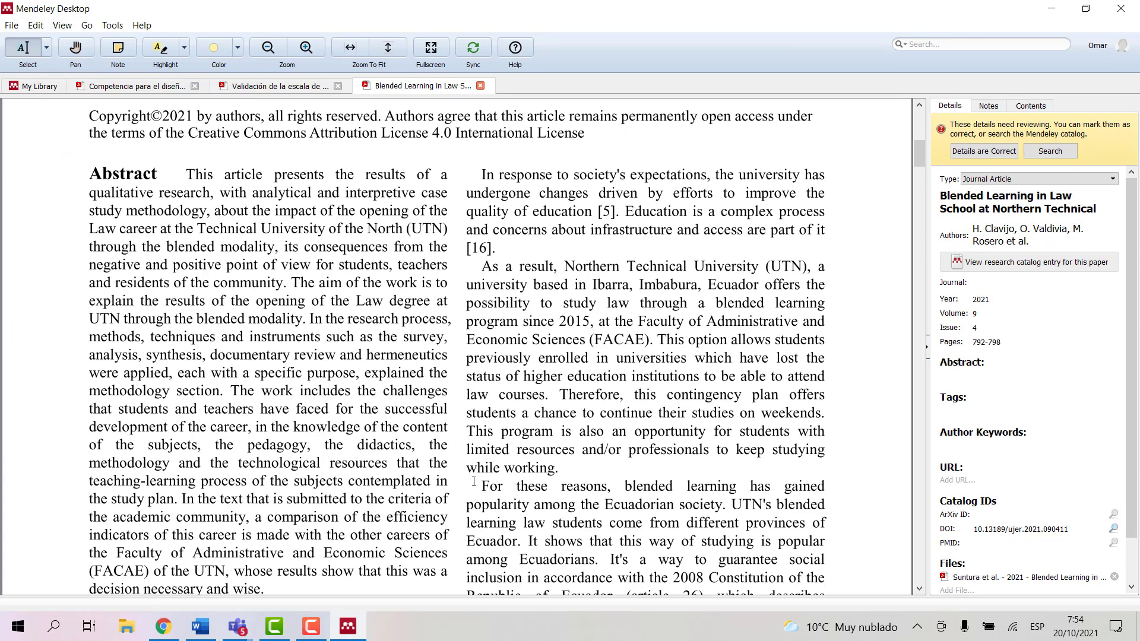
Step: Copy the whole 'For these reasons' paragraph from the Blended Learning PDF, then return to Word
{"action": "left_click_drag", "start_coordinate": [488, 486], "coordinate": [826, 561]}
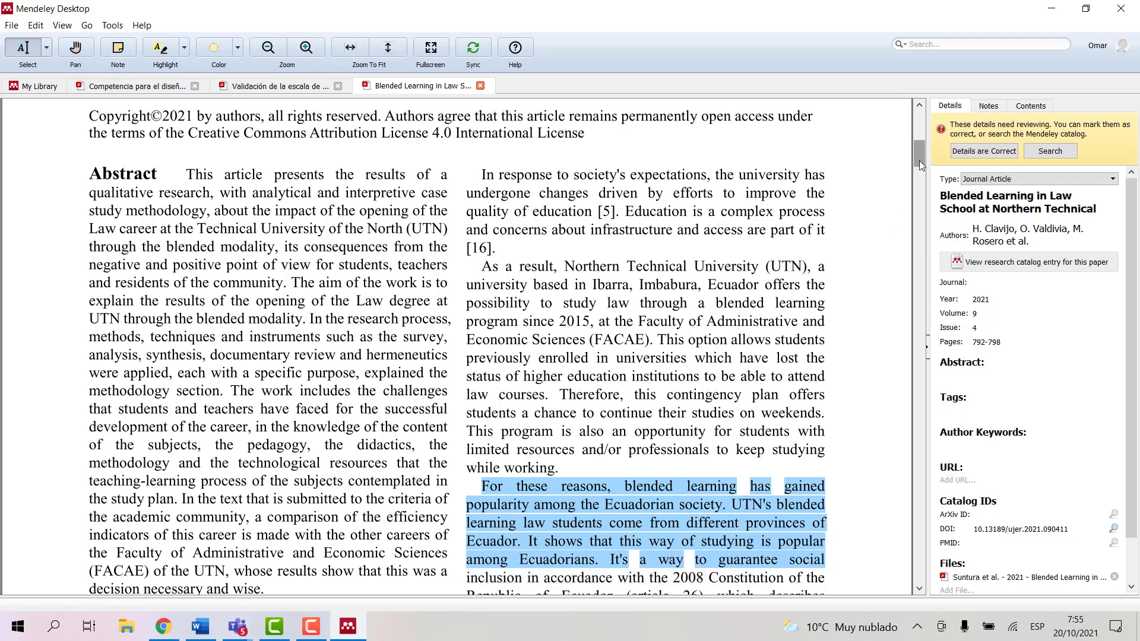
{"action": "left_click_drag", "start_coordinate": [919, 160], "coordinate": [917, 173]}
{"action": "left_click", "coordinate": [478, 262]}
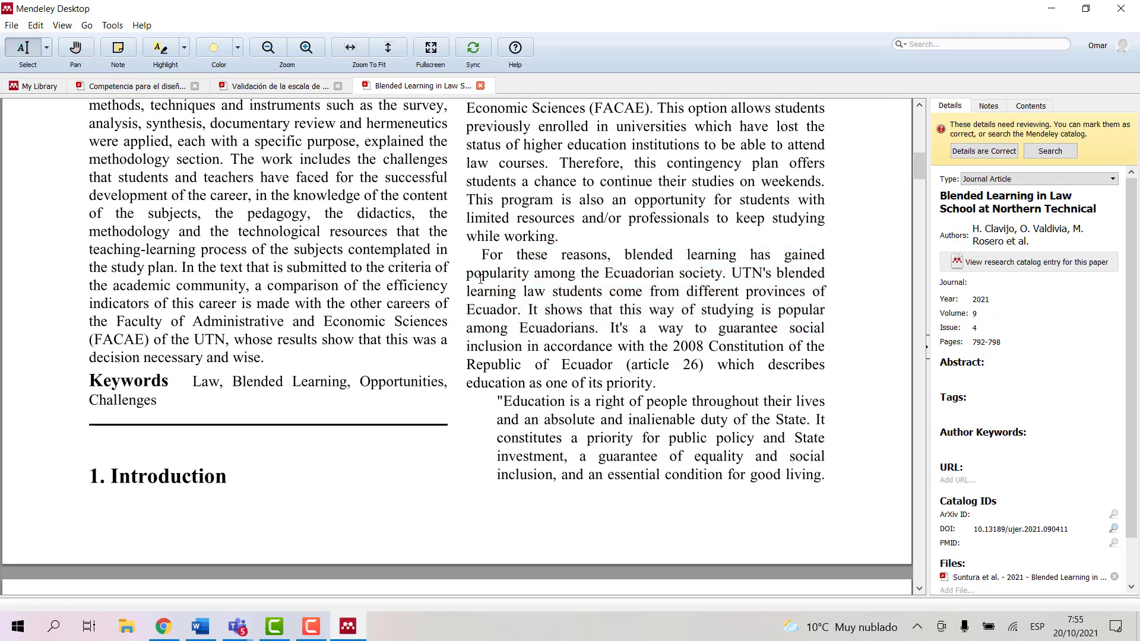
{"action": "left_click_drag", "start_coordinate": [481, 256], "coordinate": [655, 386]}
{"action": "key", "text": "ctrl+c"}
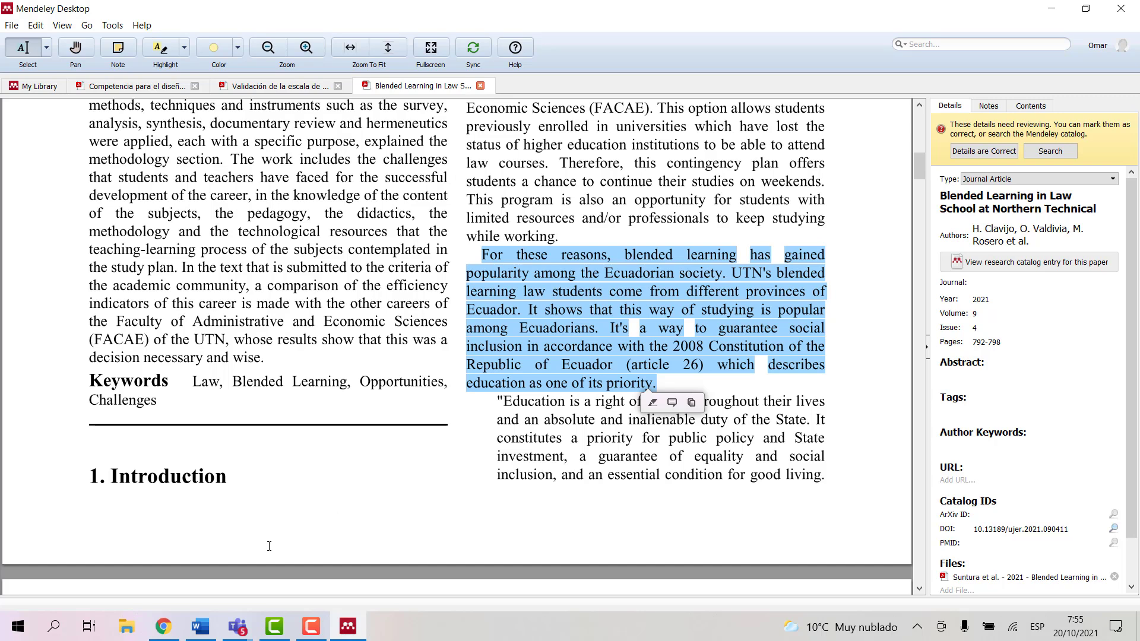
{"action": "left_click", "coordinate": [200, 626]}
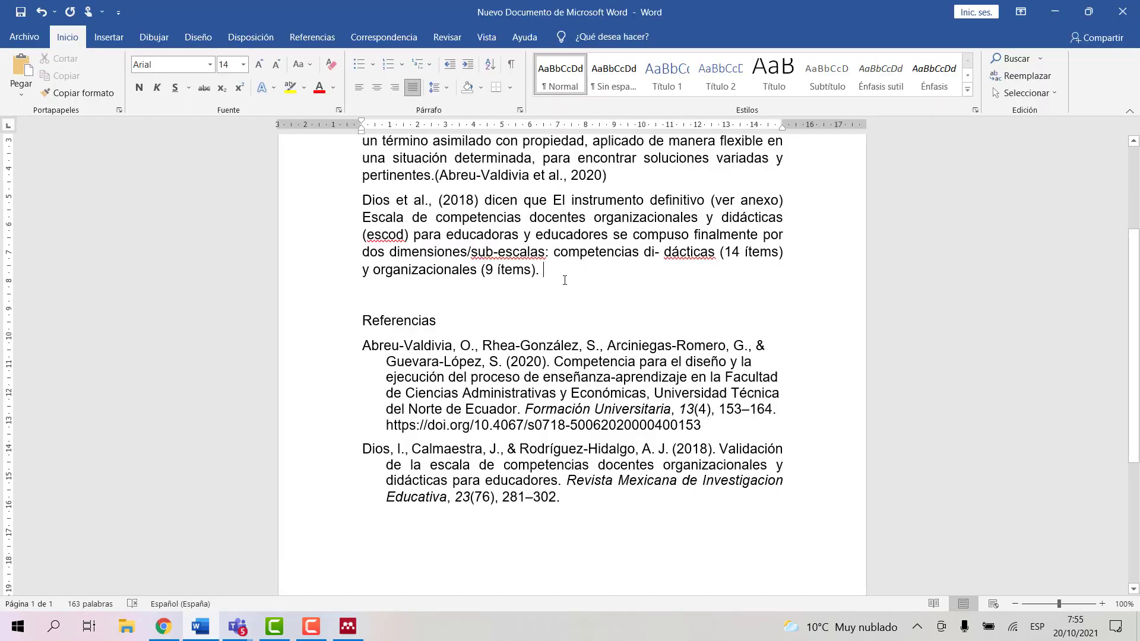
Step: Paste the 'For these reasons' passage as a third paragraph and join its first broken lines
{"action": "key", "text": "Return"}
{"action": "key", "text": "ctrl+v"}
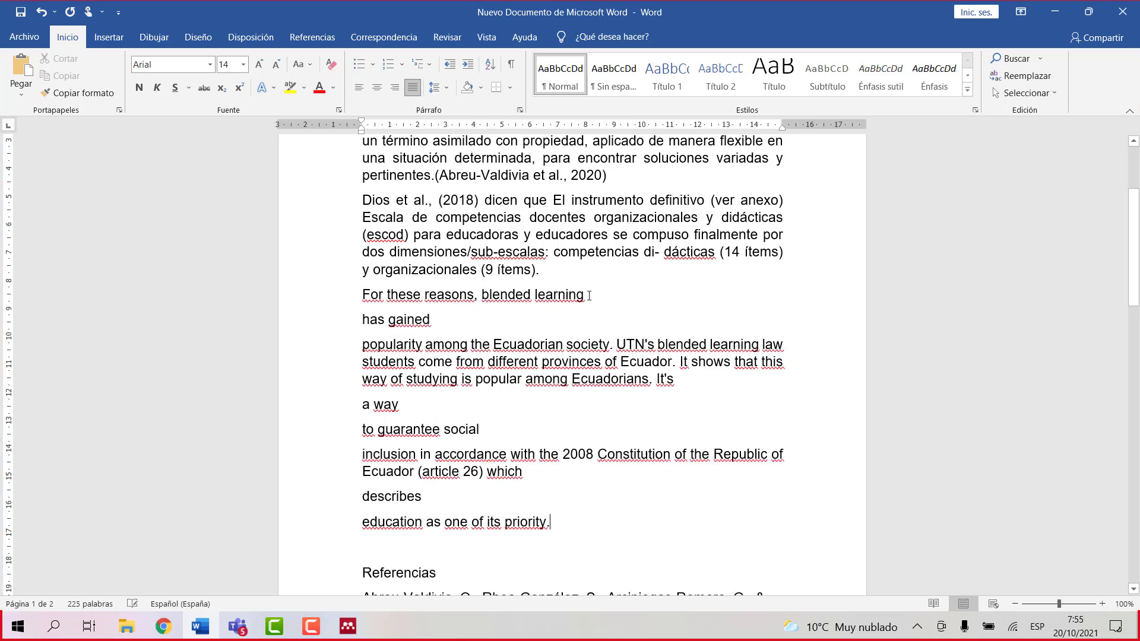
{"action": "key", "text": "Delete"}
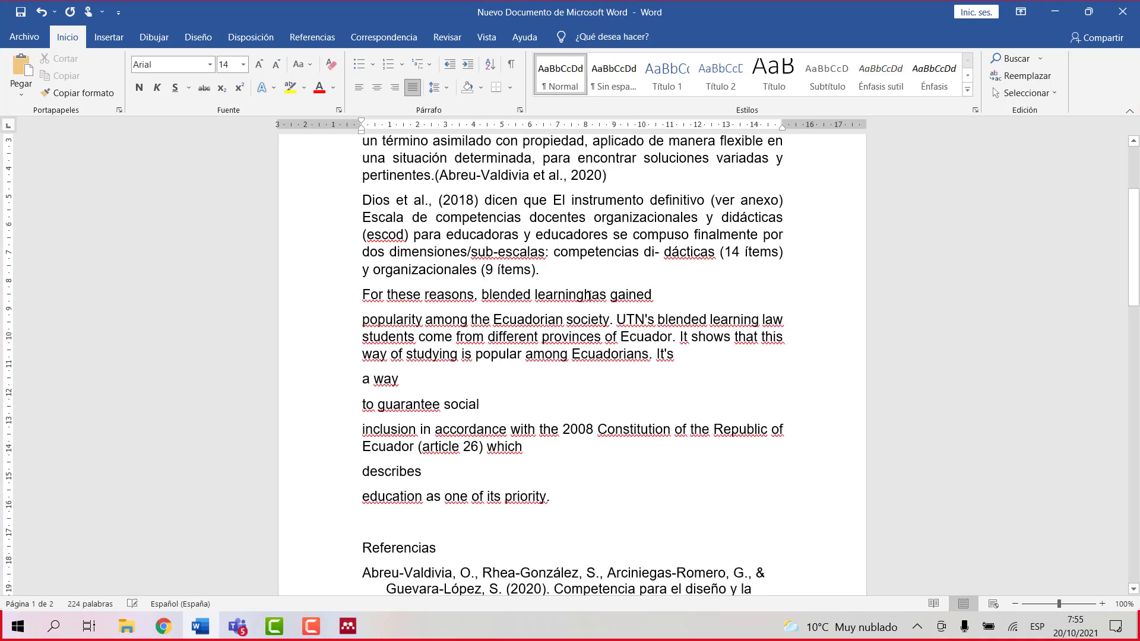
{"action": "left_click", "coordinate": [661, 292]}
{"action": "key", "text": "Delete"}
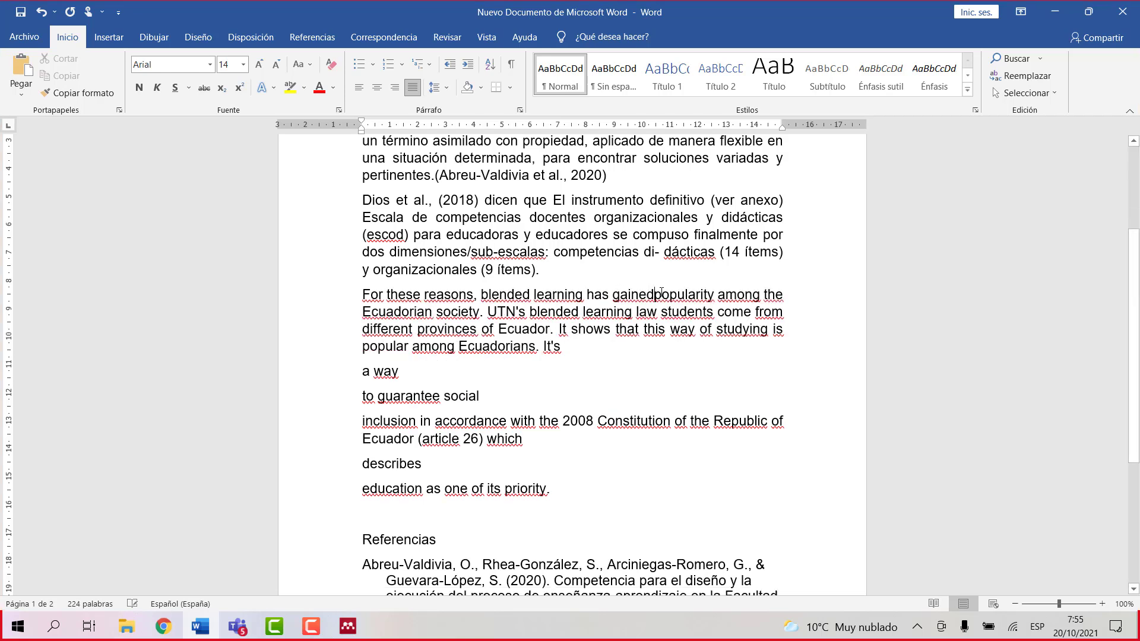
{"action": "left_click", "coordinate": [579, 349]}
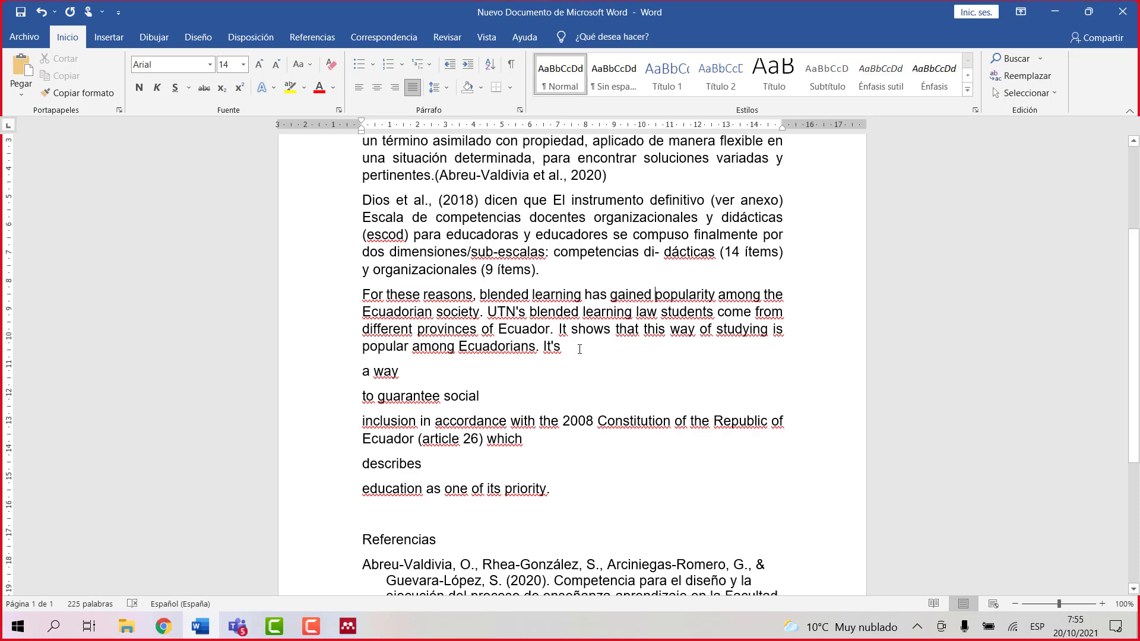
{"action": "key", "text": "Delete"}
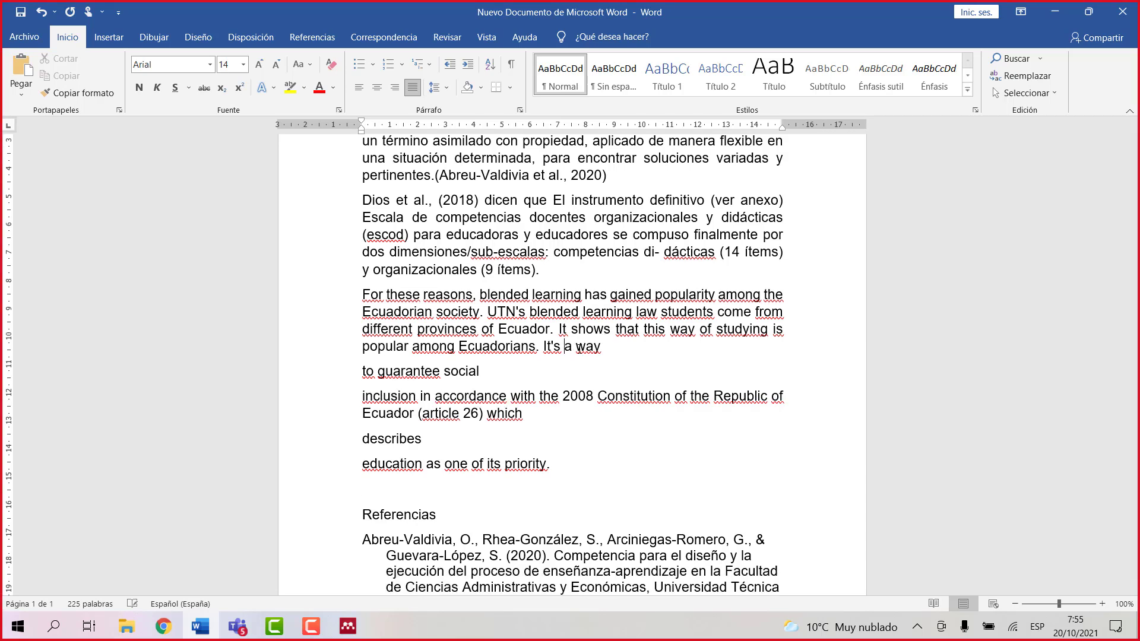
Step: Join the remaining lines through 'education as one of its priority.' into one block
{"action": "left_click", "coordinate": [616, 348]}
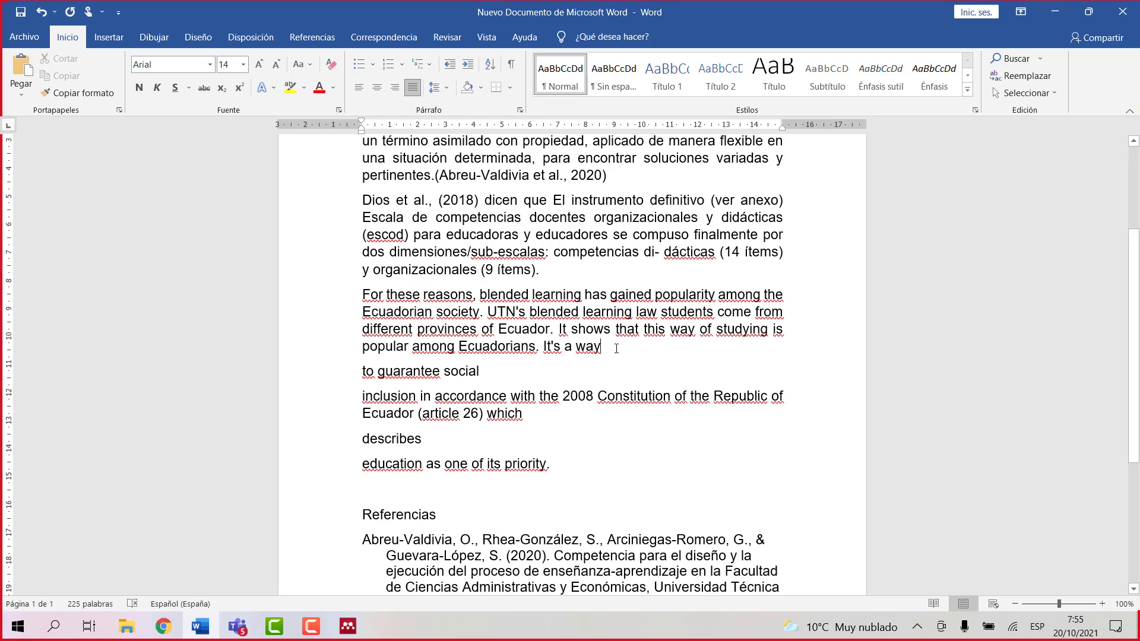
{"action": "key", "text": "Delete"}
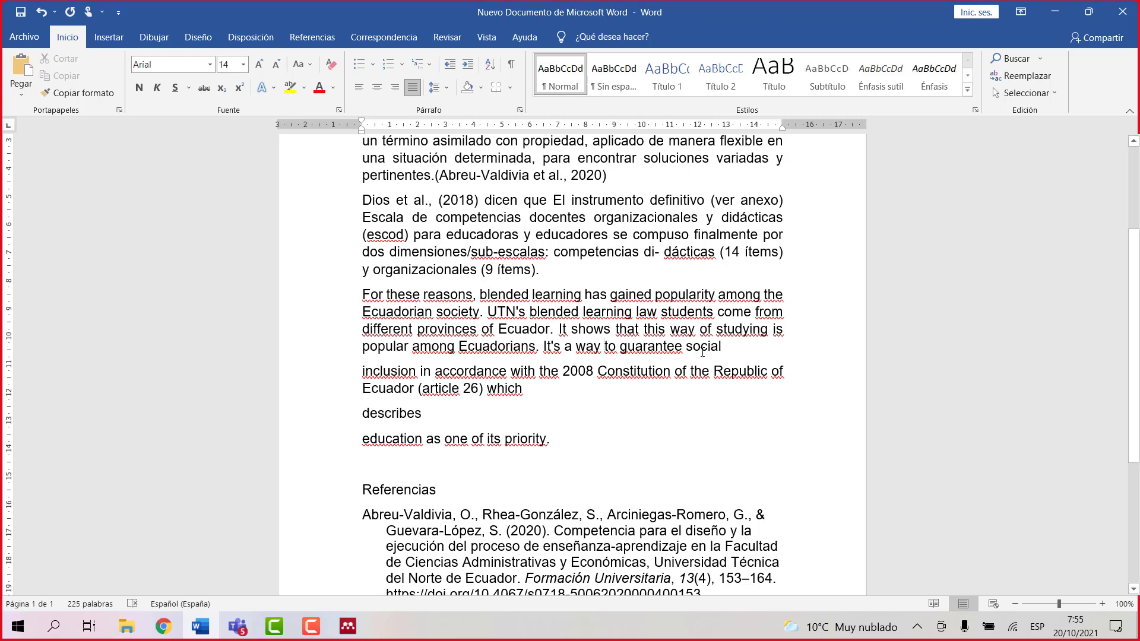
{"action": "left_click", "coordinate": [730, 348]}
{"action": "key", "text": "Delete"}
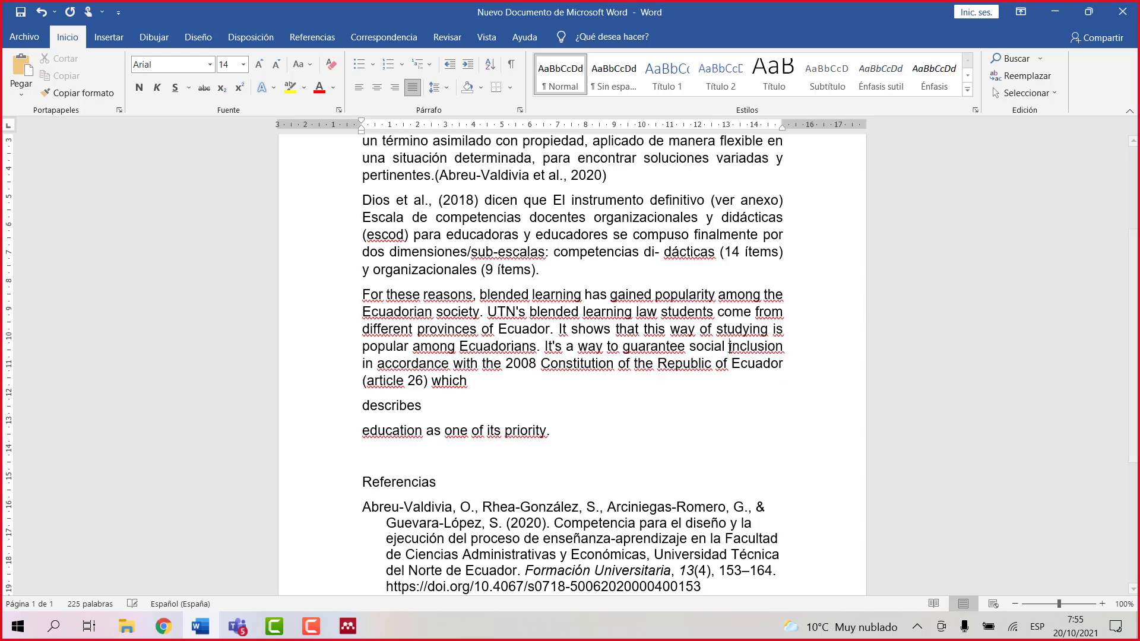
{"action": "left_click", "coordinate": [474, 381]}
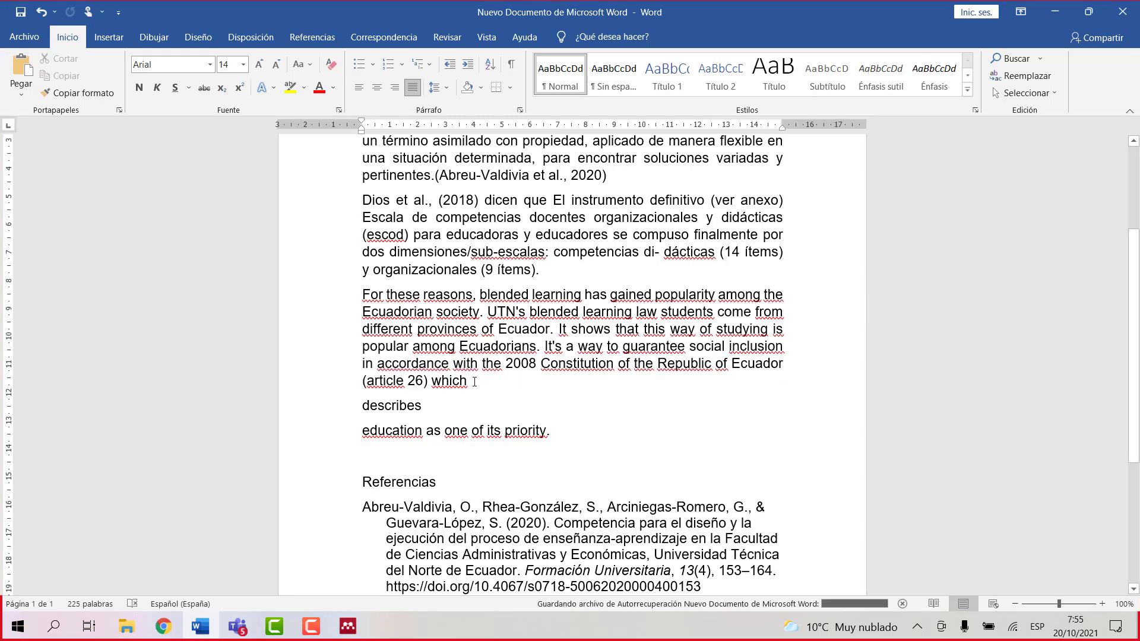
{"action": "key", "text": "Delete"}
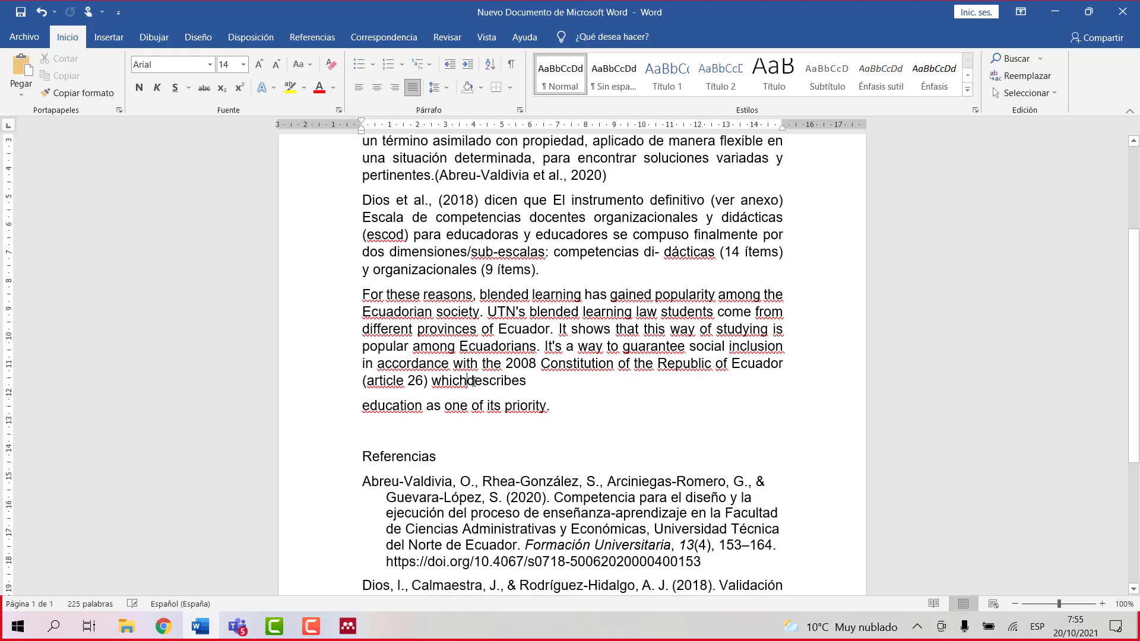
{"action": "left_click", "coordinate": [530, 382]}
{"action": "key", "text": "Delete"}
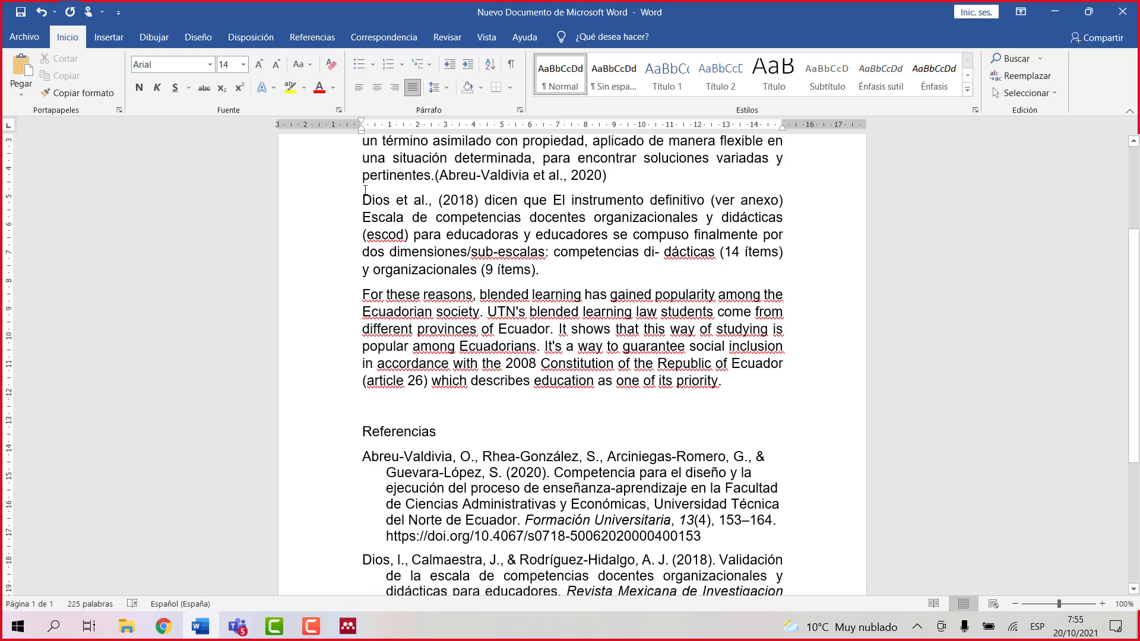
Step: Search by author and insert the citation (Clavijo et al., 2021) after the third paragraph
{"action": "left_click", "coordinate": [311, 38]}
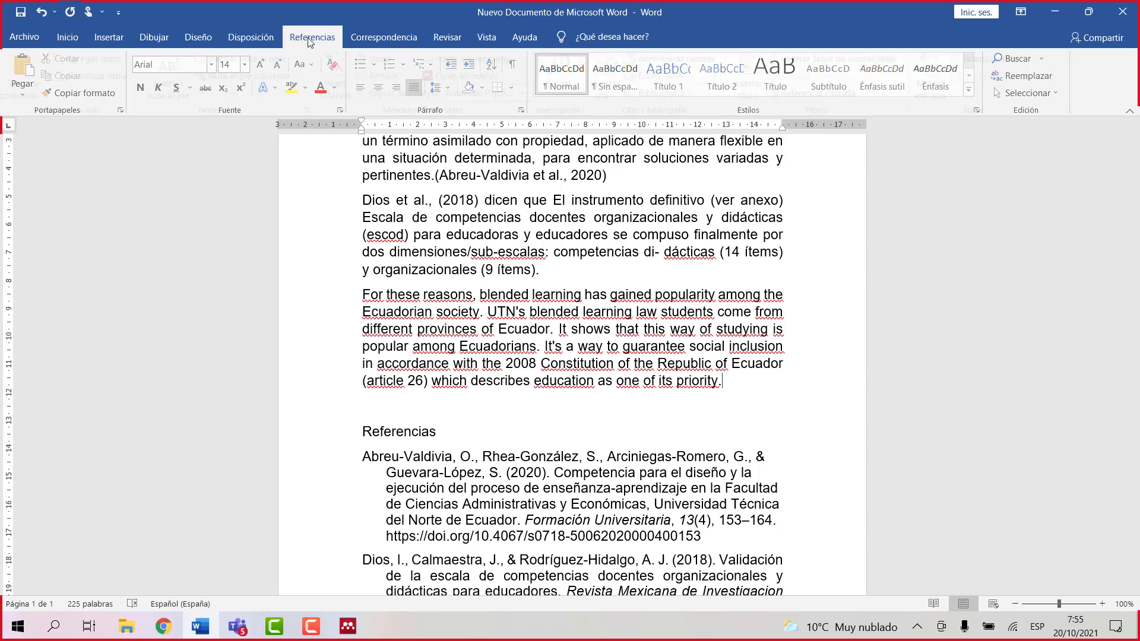
{"action": "left_click", "coordinate": [342, 92]}
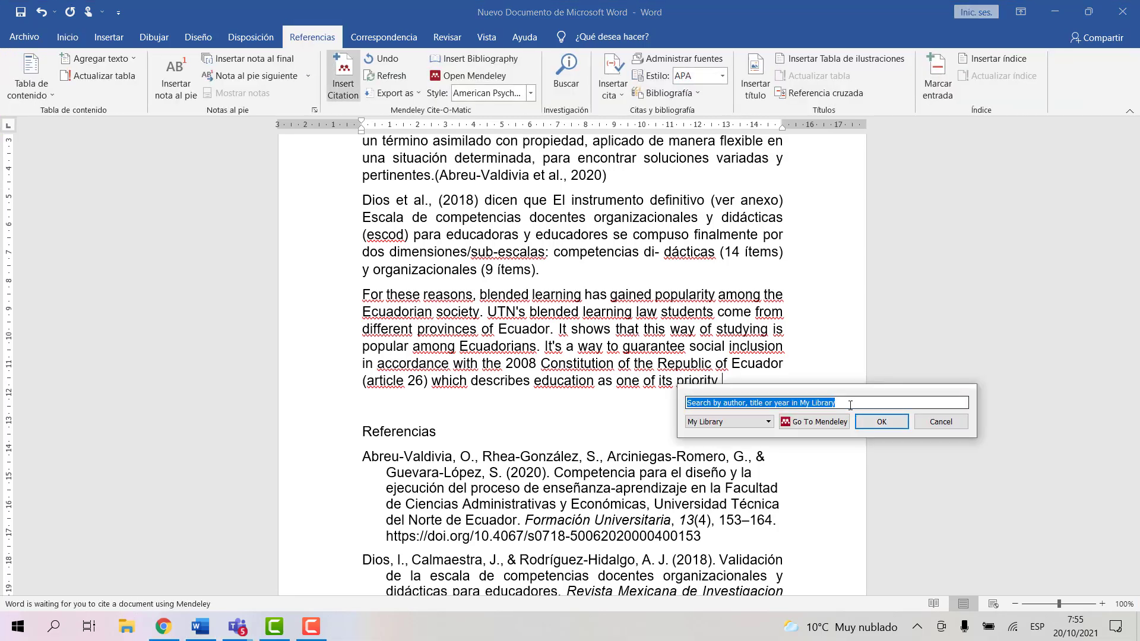
{"action": "left_click_drag", "start_coordinate": [845, 404], "coordinate": [673, 412]}
{"action": "key", "text": "BackSpace"}
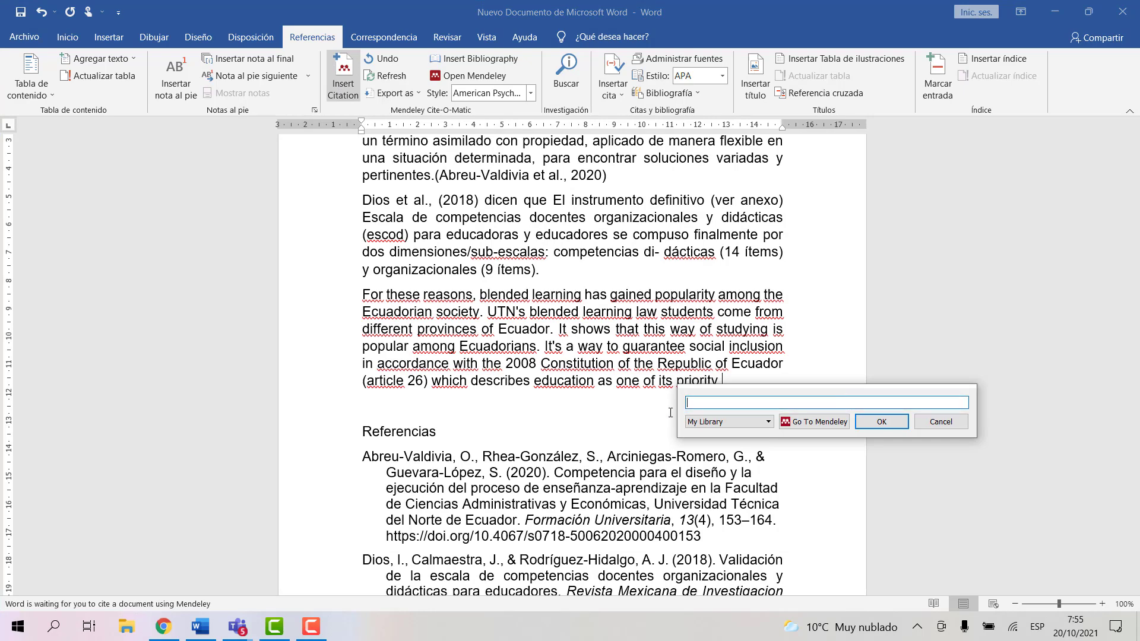
{"action": "type", "text": "harrya"}
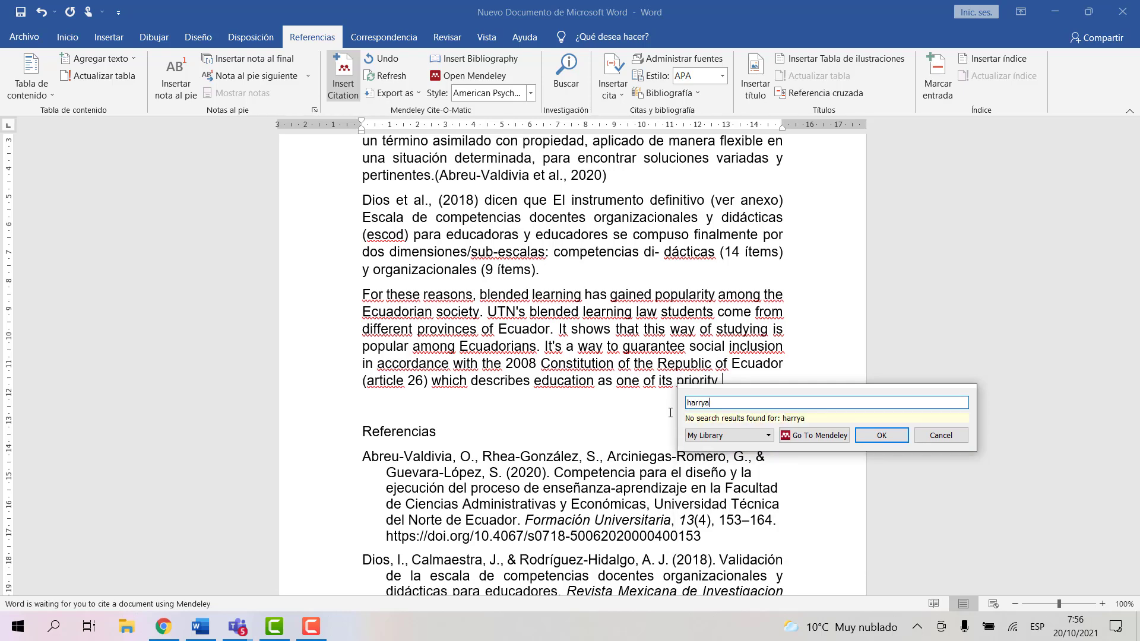
{"action": "key", "text": "BackSpace"}
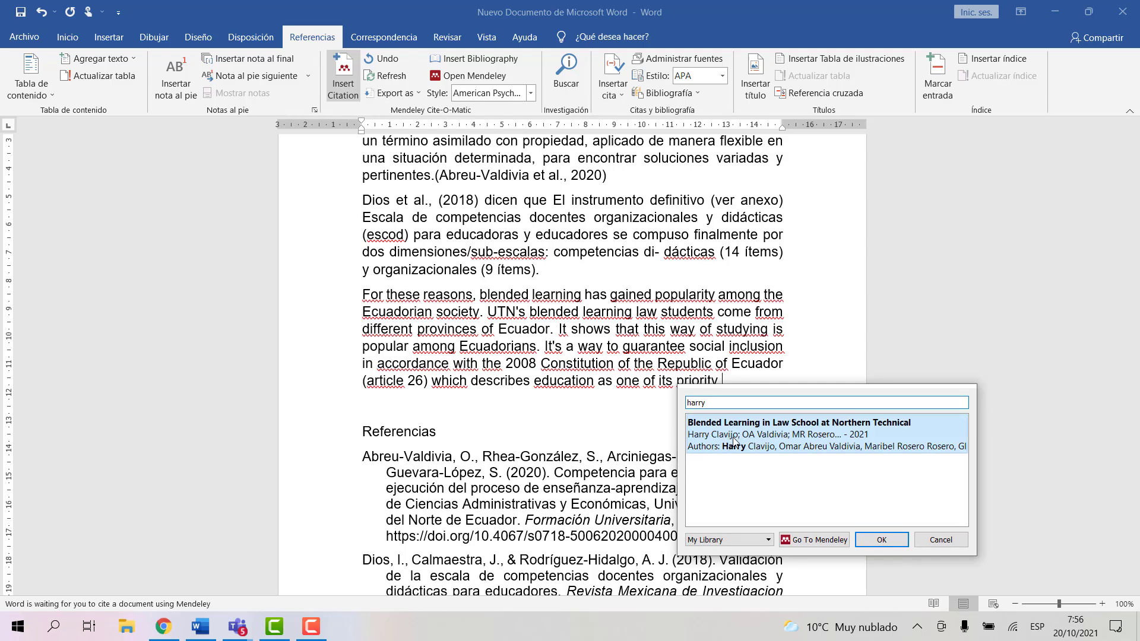
{"action": "left_click", "coordinate": [733, 439]}
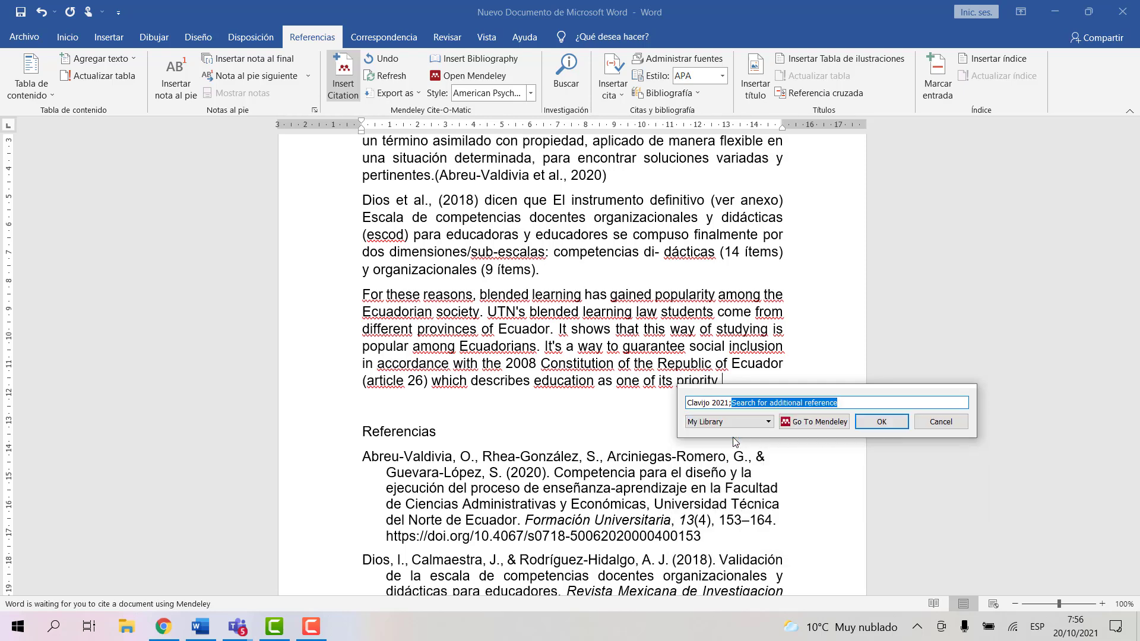
{"action": "left_click", "coordinate": [881, 421]}
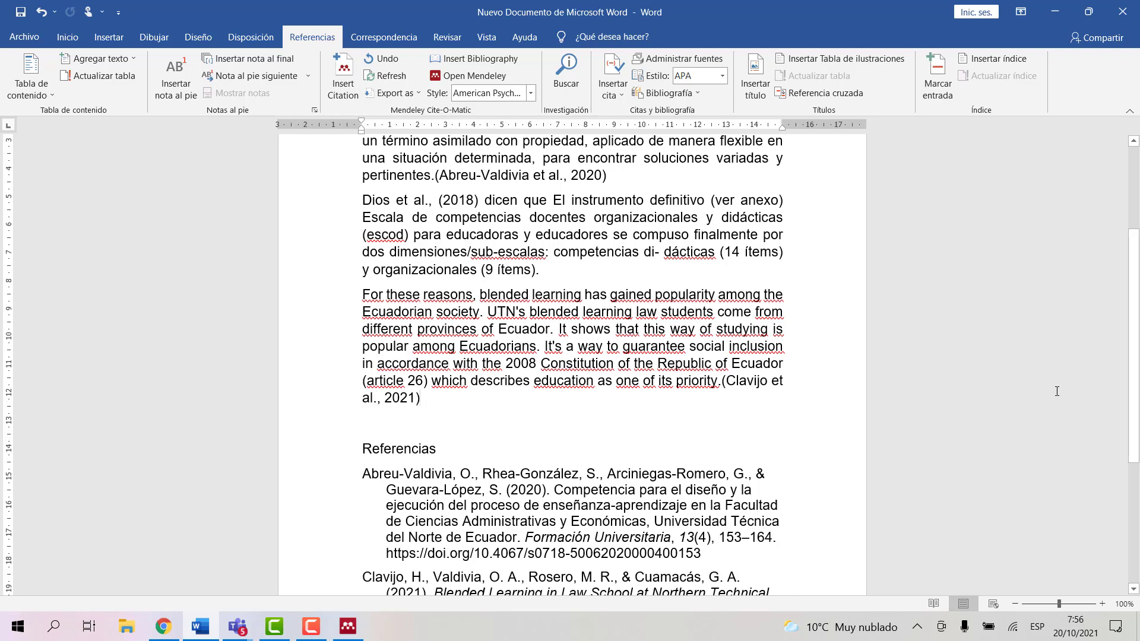
Step: Justify the Referencias entries, including the new 2021 Clavijo et al. reference
{"action": "left_click_drag", "start_coordinate": [1134, 394], "coordinate": [1134, 482]}
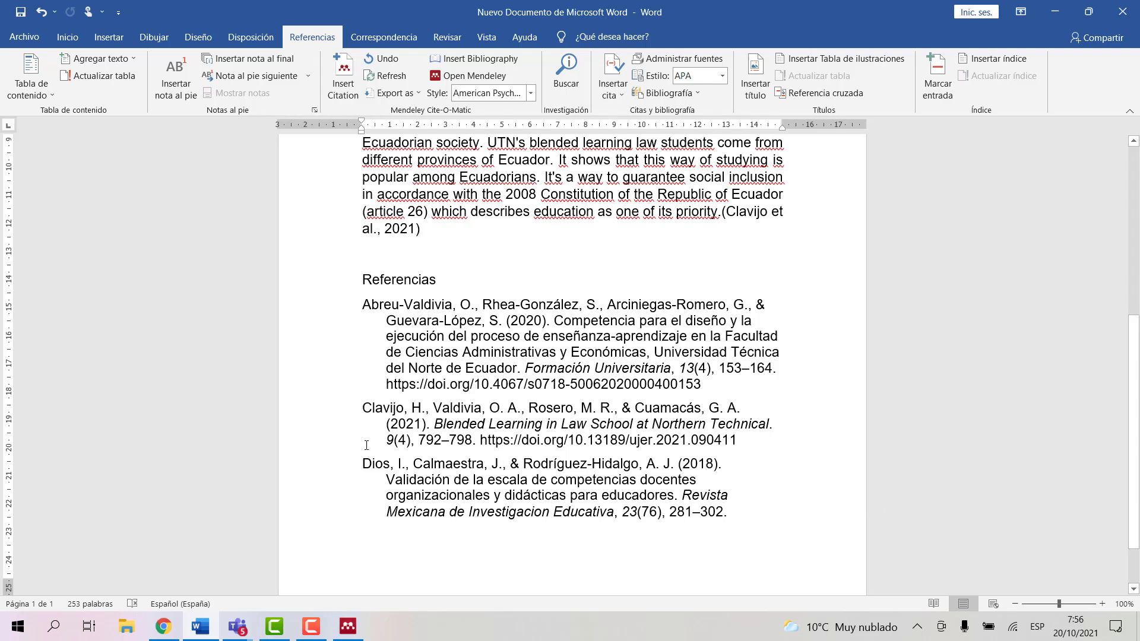
{"action": "left_click_drag", "start_coordinate": [363, 409], "coordinate": [745, 444]}
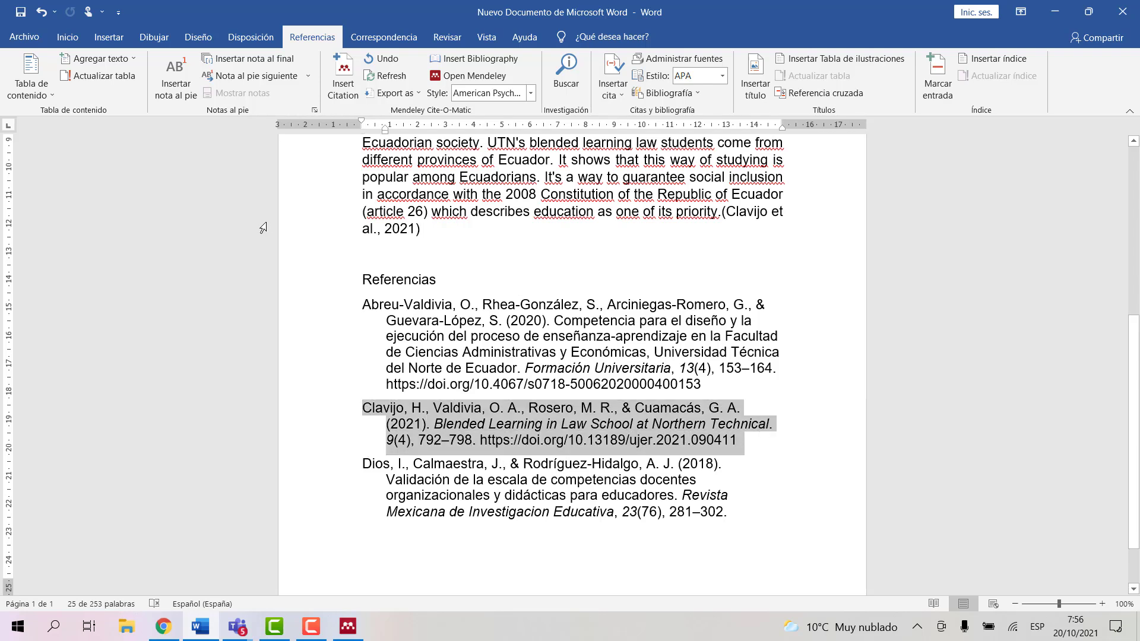
{"action": "left_click", "coordinate": [68, 38]}
{"action": "left_click", "coordinate": [412, 88]}
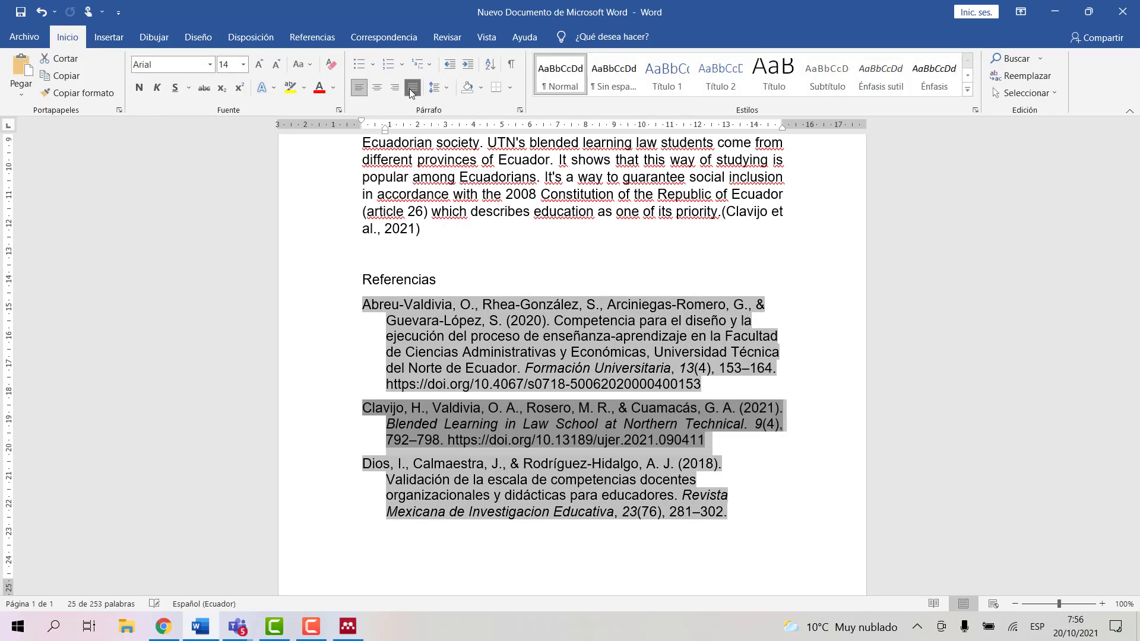
{"action": "left_click", "coordinate": [660, 496]}
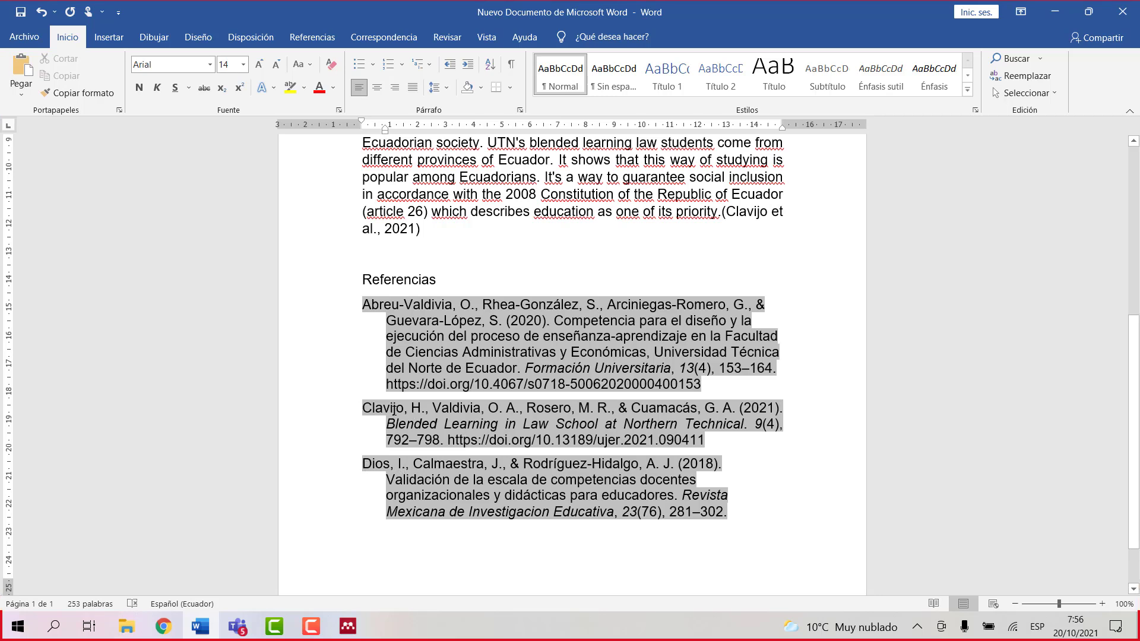
{"action": "key", "text": "ctrl+j"}
Step: Open the 2020 Espacios semiotics paper's PDF from the library and select the first Introducción paragraph
{"action": "left_click", "coordinate": [348, 626]}
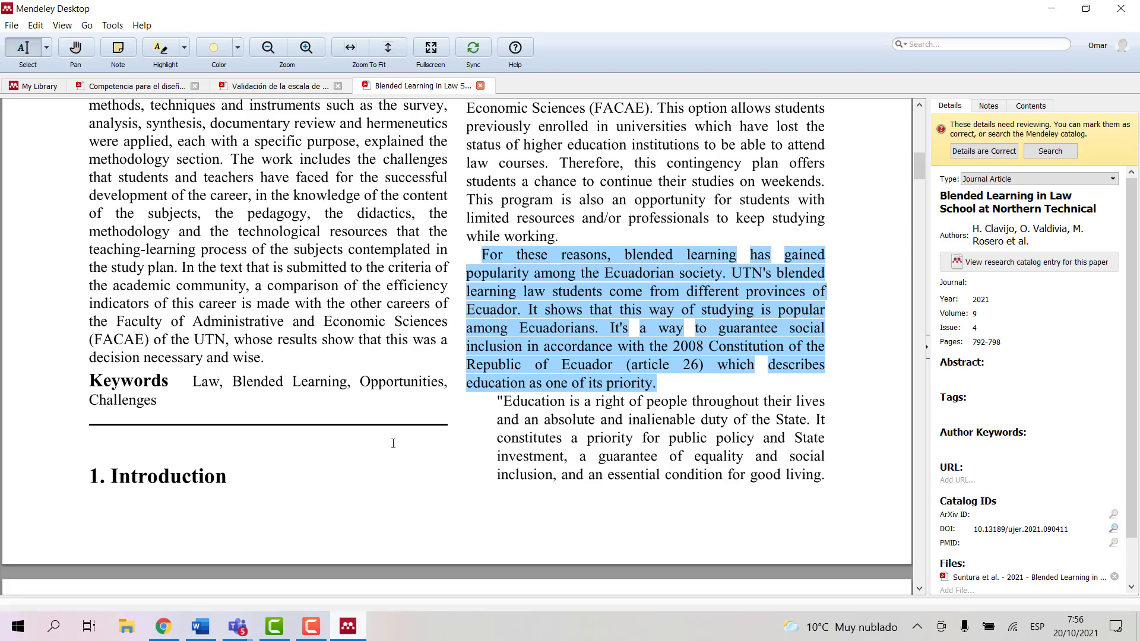
{"action": "left_click", "coordinate": [43, 87]}
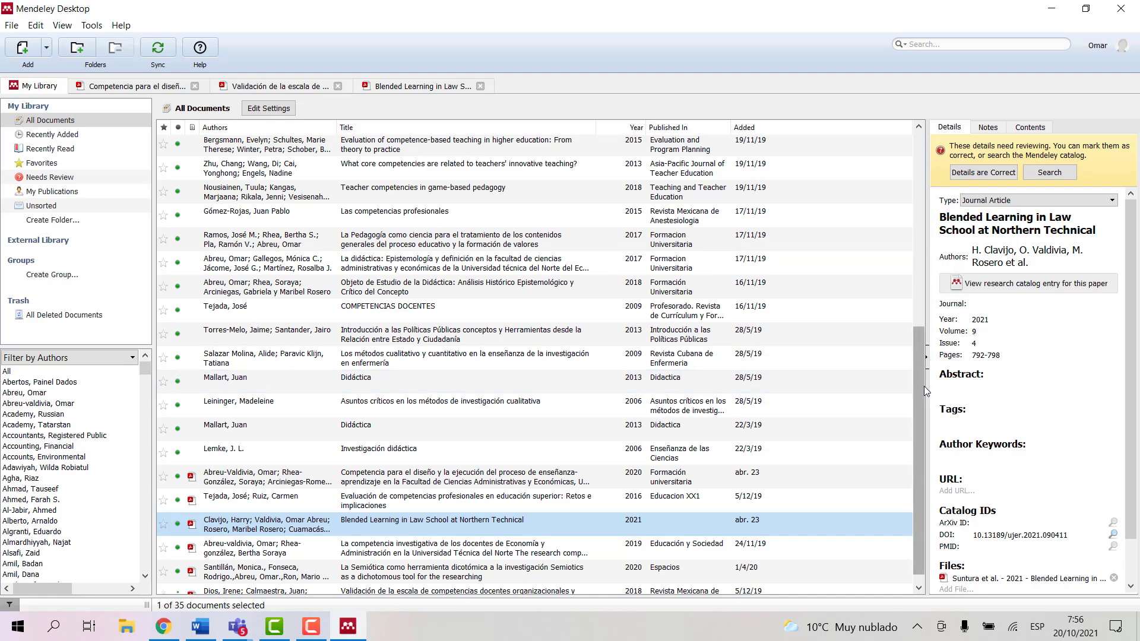
{"action": "left_click_drag", "start_coordinate": [923, 387], "coordinate": [920, 419]}
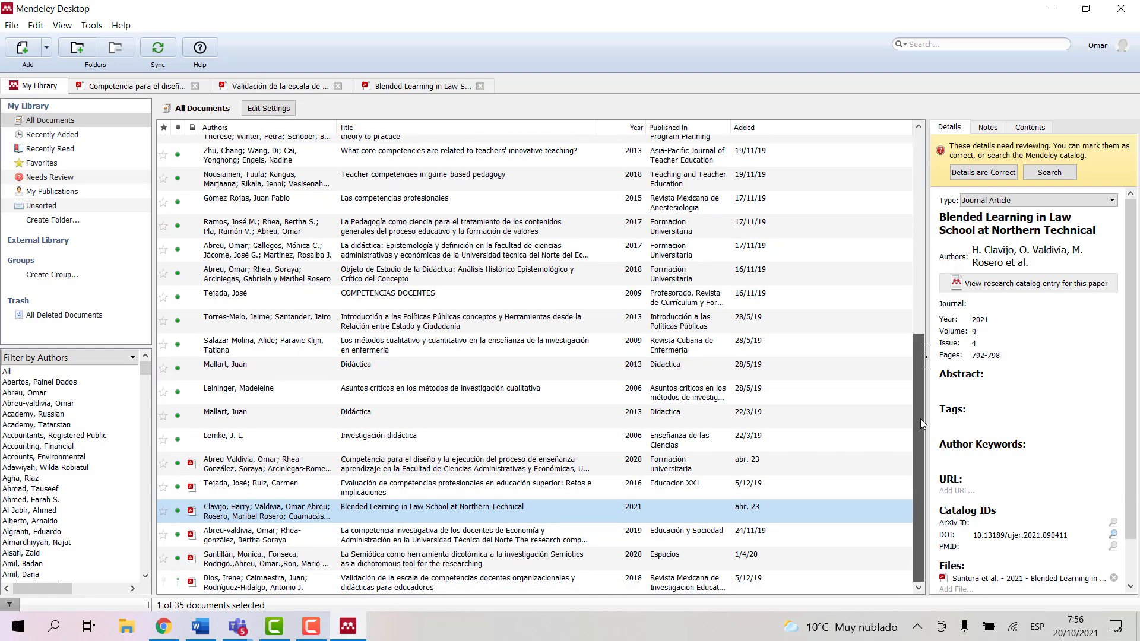
{"action": "left_click_drag", "start_coordinate": [920, 418], "coordinate": [920, 417]}
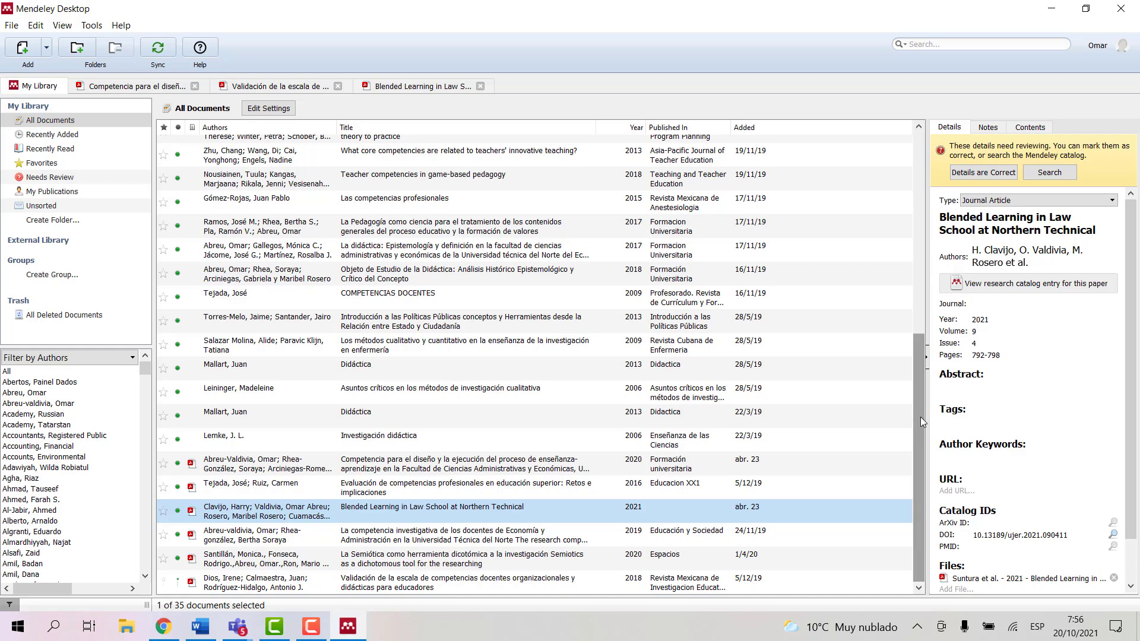
{"action": "double_click", "coordinate": [242, 559]}
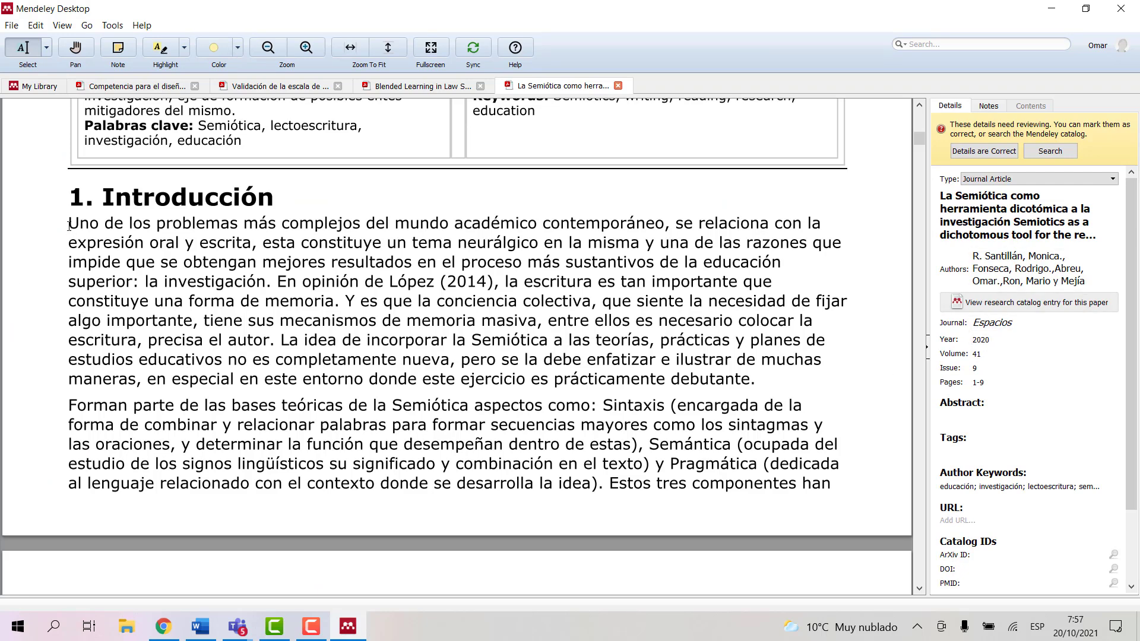
{"action": "left_click_drag", "start_coordinate": [217, 272], "coordinate": [221, 272]}
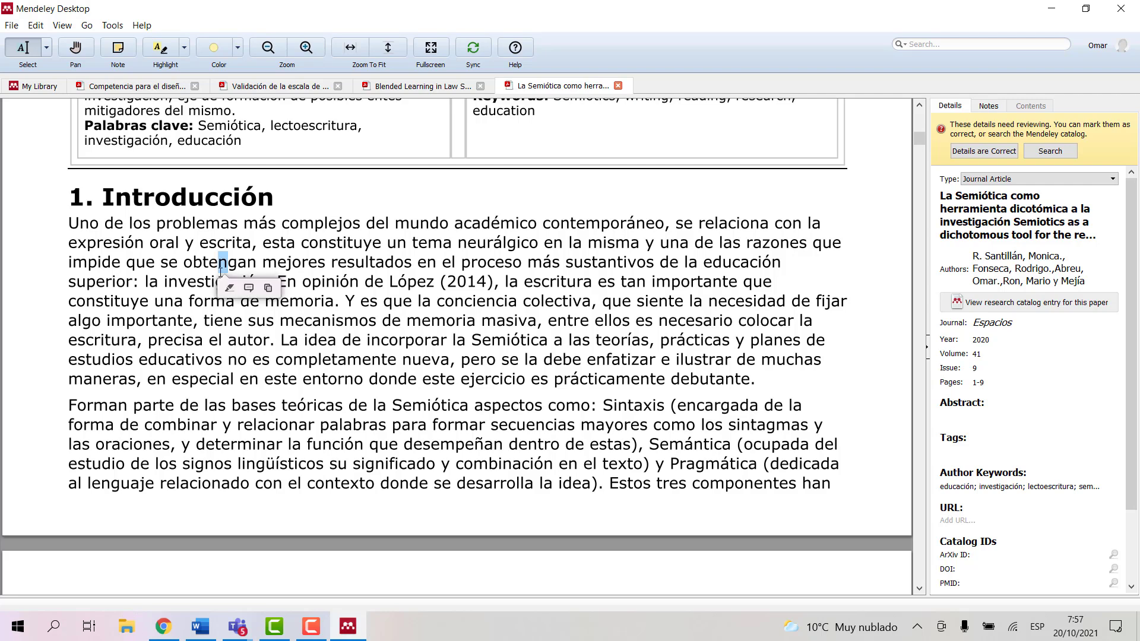
{"action": "left_click_drag", "start_coordinate": [104, 232], "coordinate": [757, 381]}
{"action": "key", "text": "ctrl+c"}
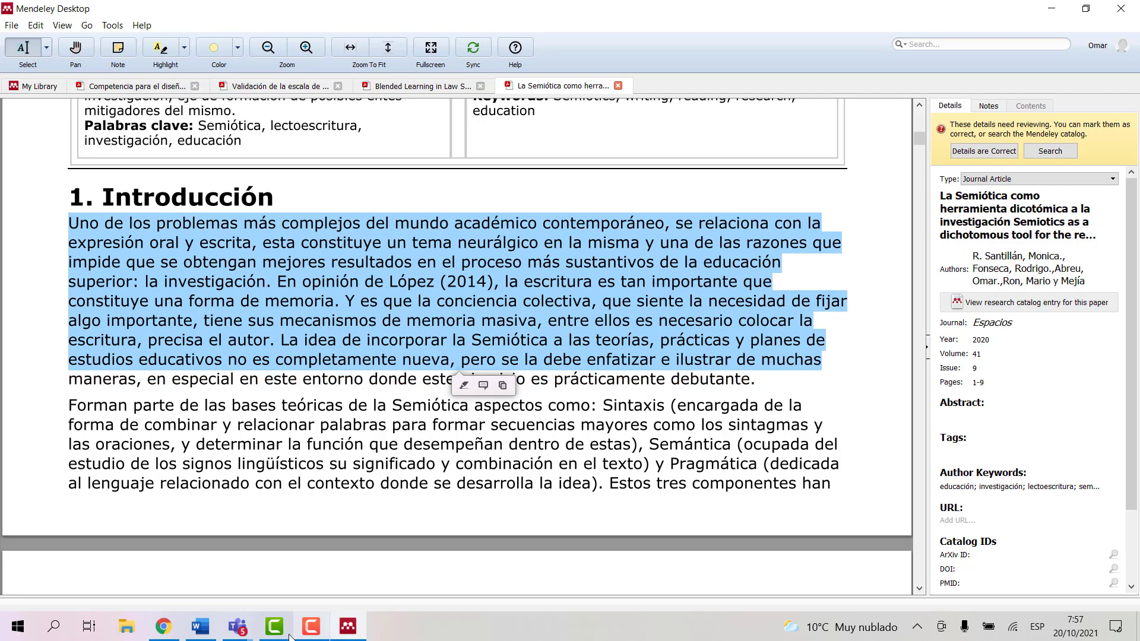
Step: Paste the introduction passage as a new paragraph above Referencias, replacing its trailing comma with a period
{"action": "left_click", "coordinate": [200, 626]}
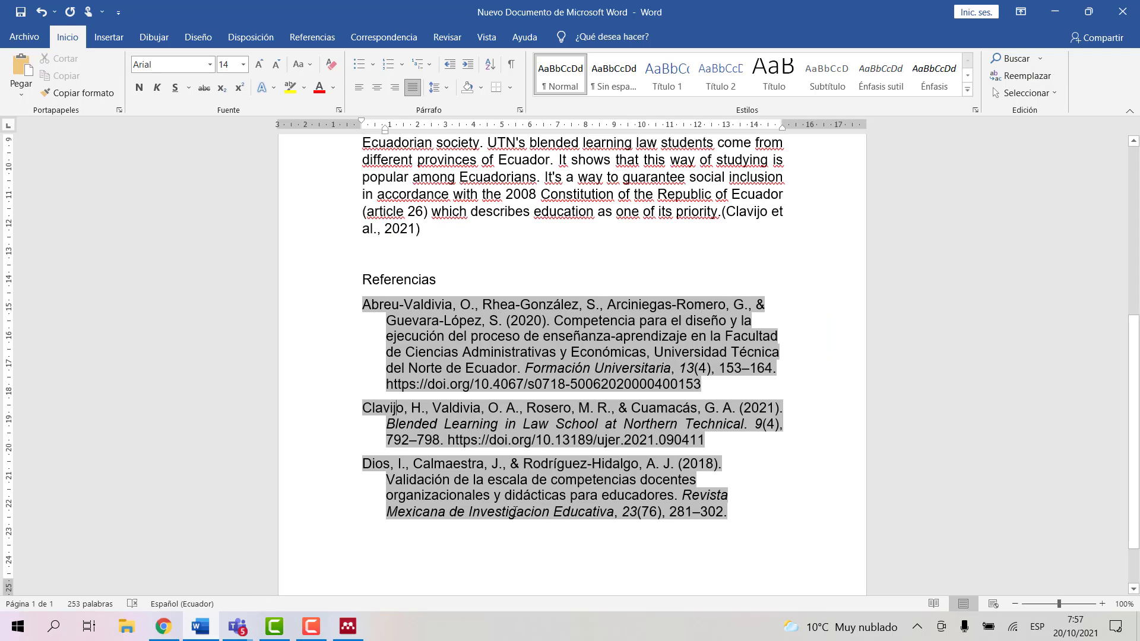
{"action": "left_click", "coordinate": [445, 254]}
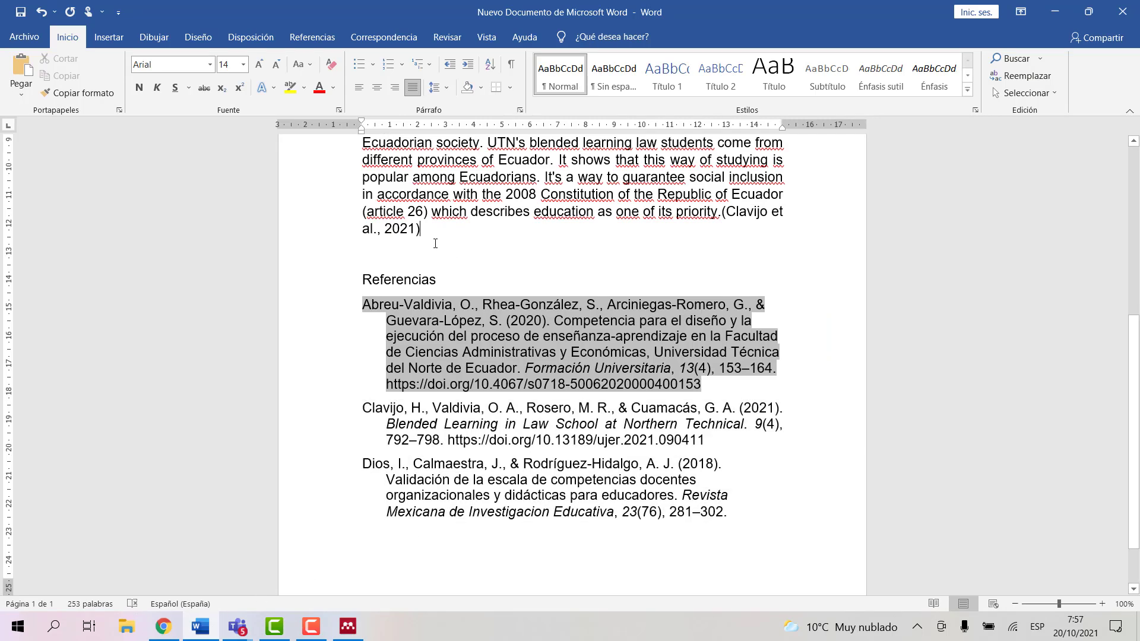
{"action": "key", "text": "Return"}
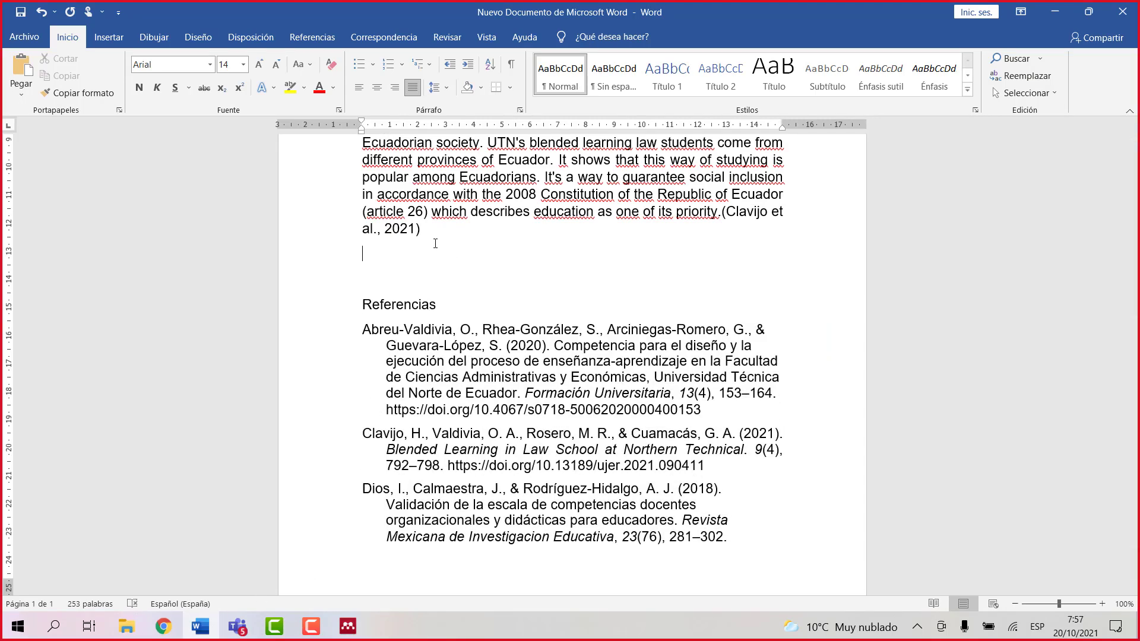
{"action": "key", "text": "ctrl+v"}
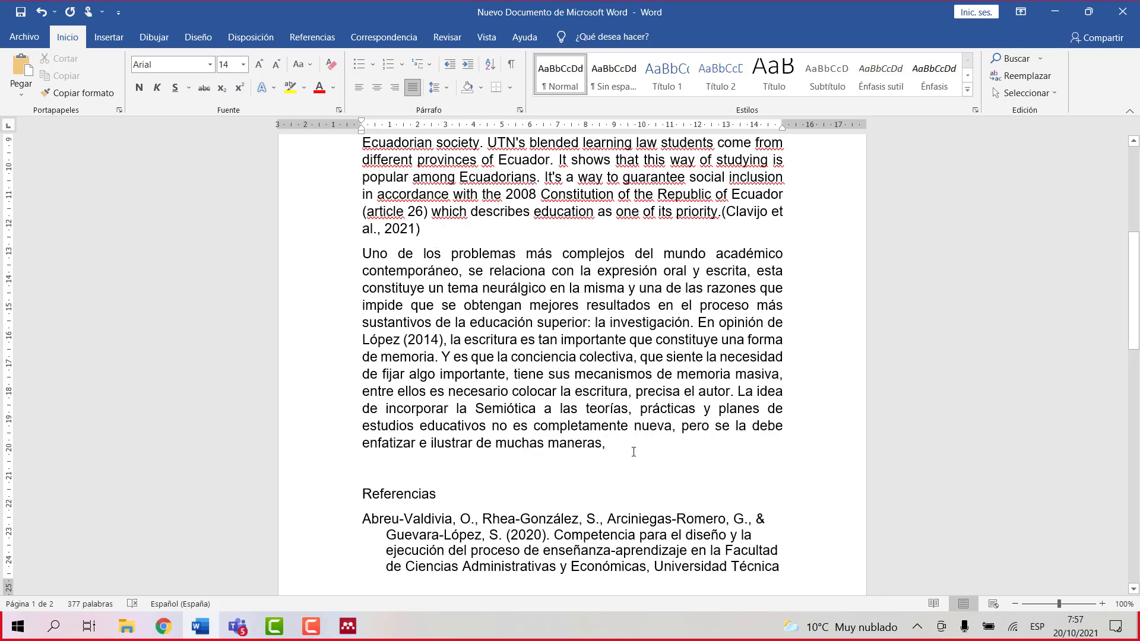
{"action": "key", "text": "BackSpace"}
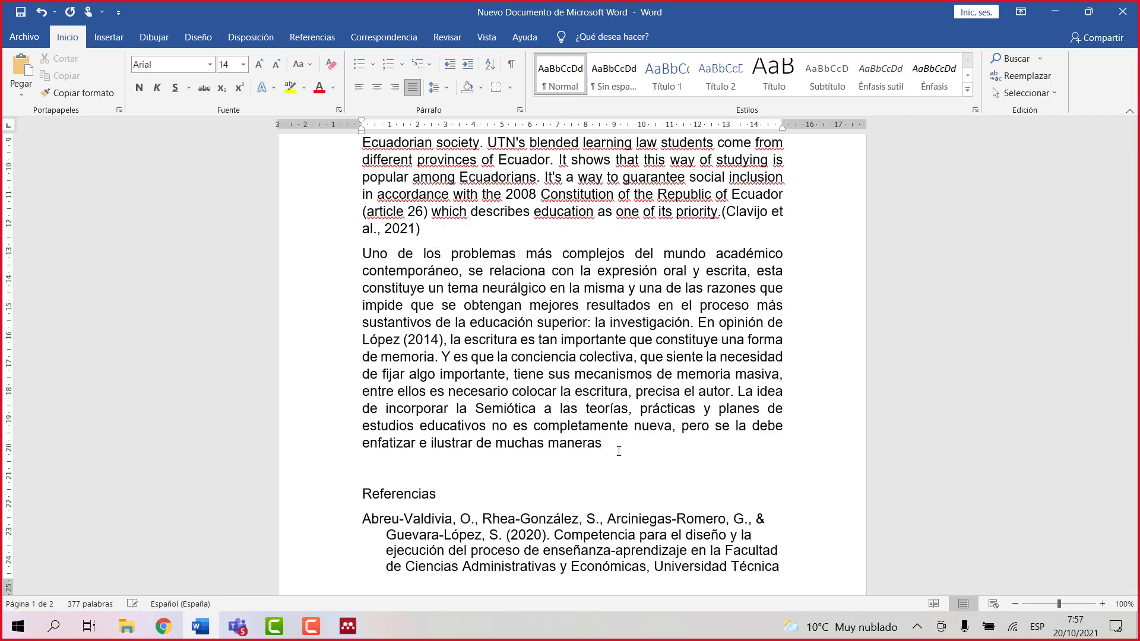
{"action": "type", "text": "."}
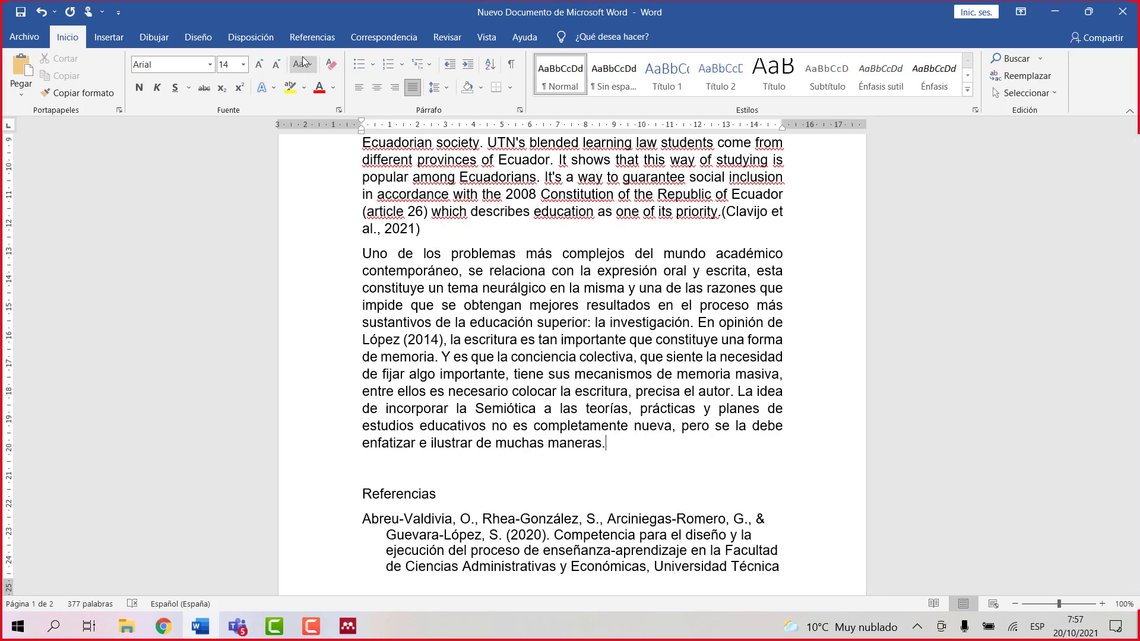
Step: Insert a Mendeley citation to the 2020 Santillan semiotics article at the paragraph's end
{"action": "left_click", "coordinate": [309, 38]}
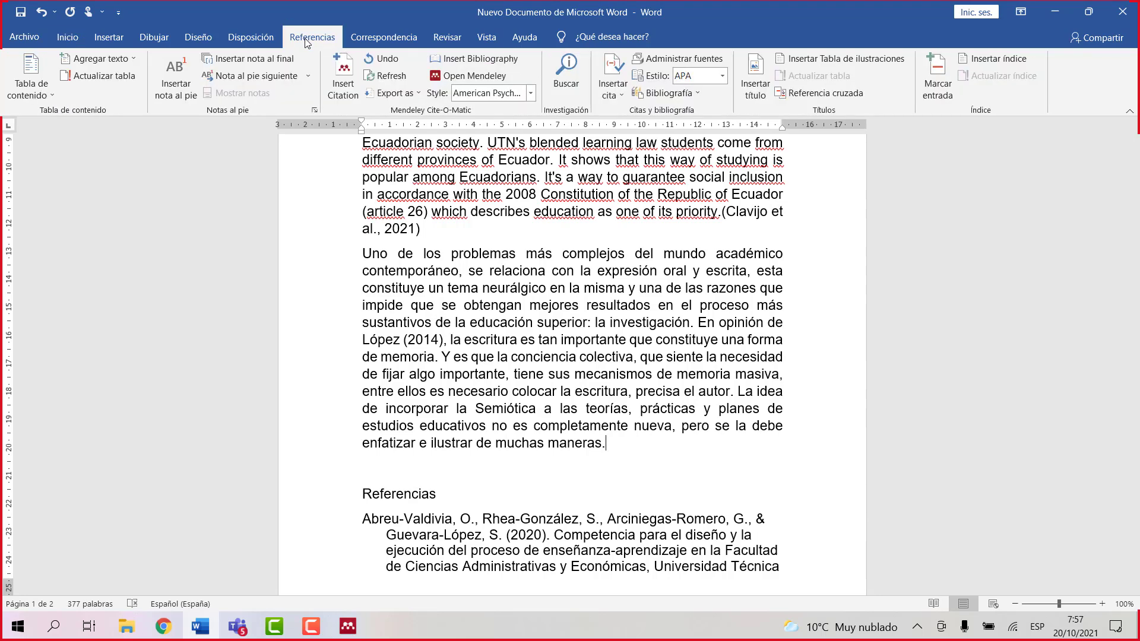
{"action": "left_click", "coordinate": [343, 89]}
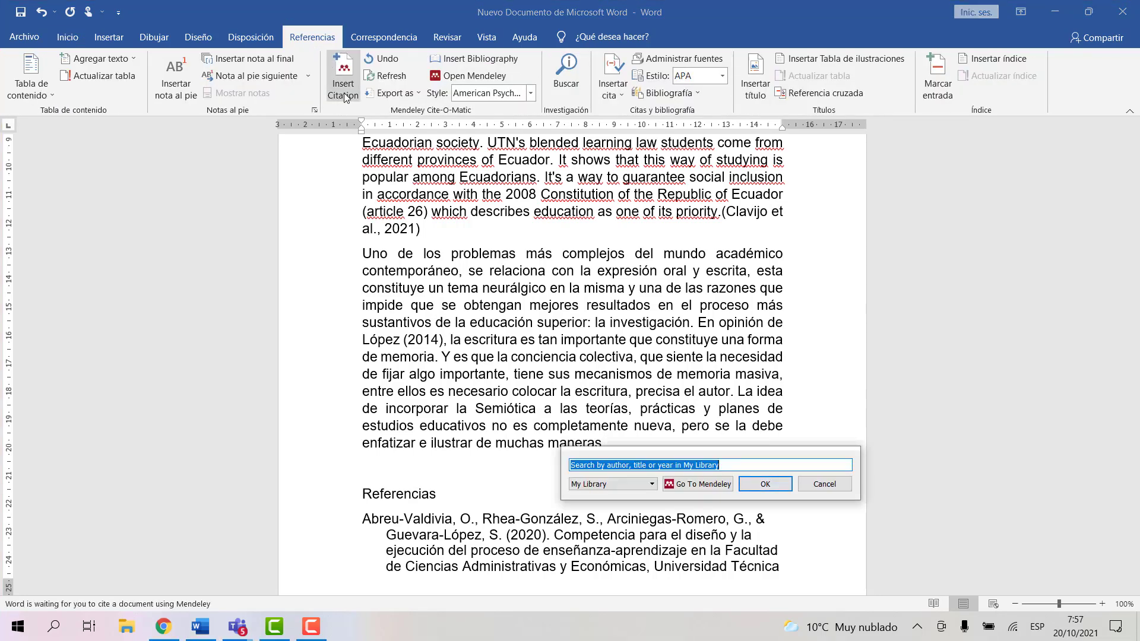
{"action": "left_click", "coordinate": [732, 468]}
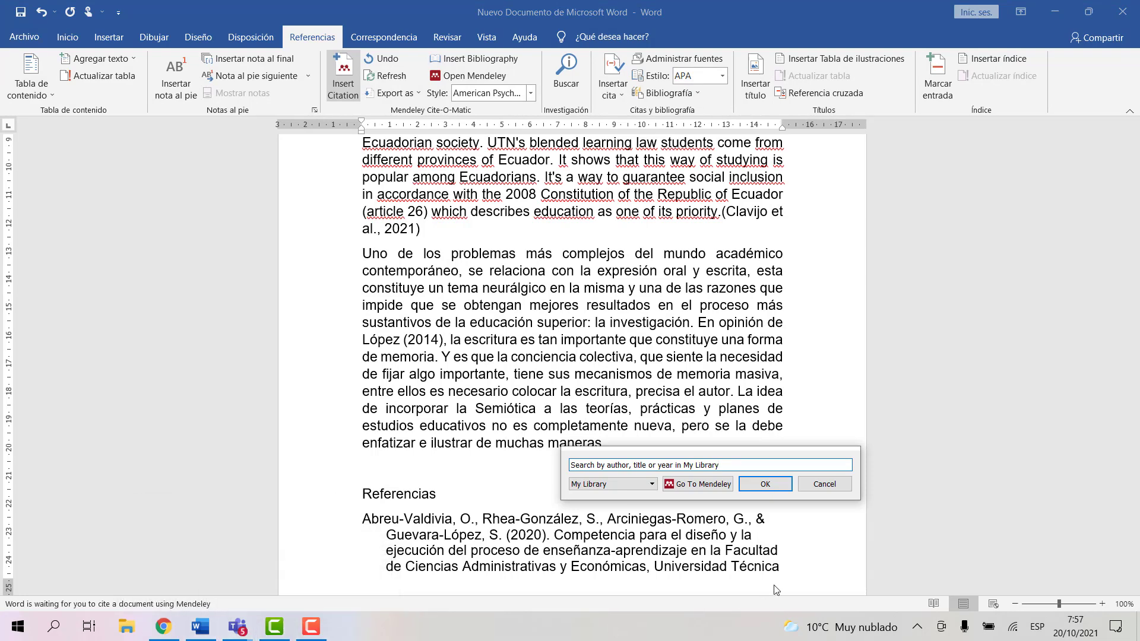
{"action": "left_click_drag", "start_coordinate": [720, 465], "coordinate": [573, 462]}
{"action": "key", "text": "BackSpace"}
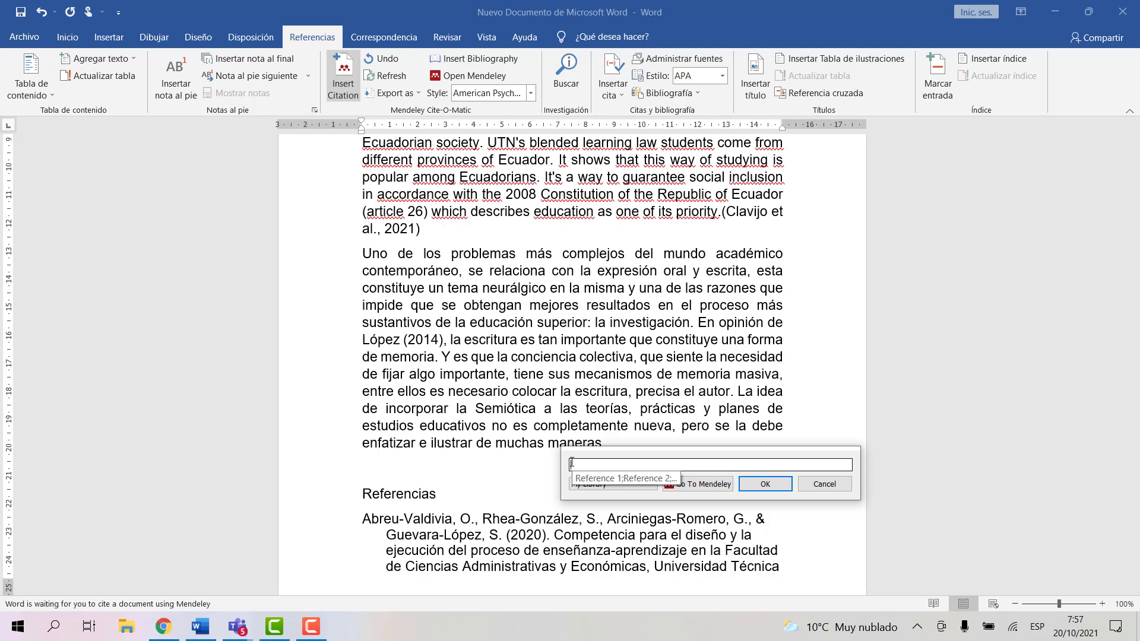
{"action": "type", "text": "Santillan"}
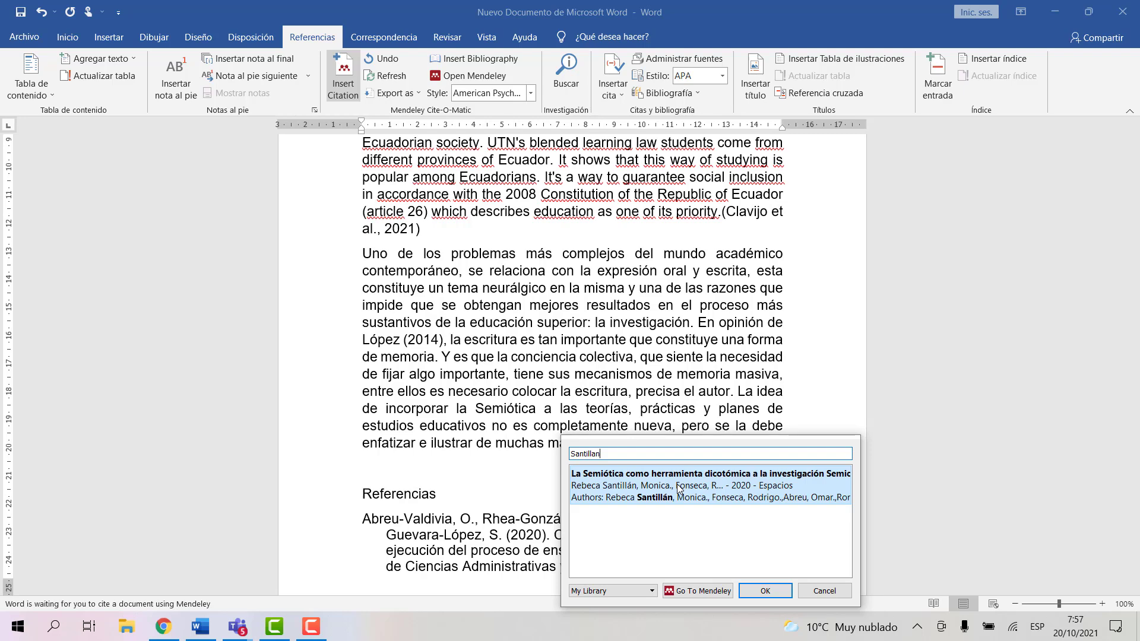
{"action": "left_click", "coordinate": [678, 487]}
{"action": "left_click", "coordinate": [746, 475]}
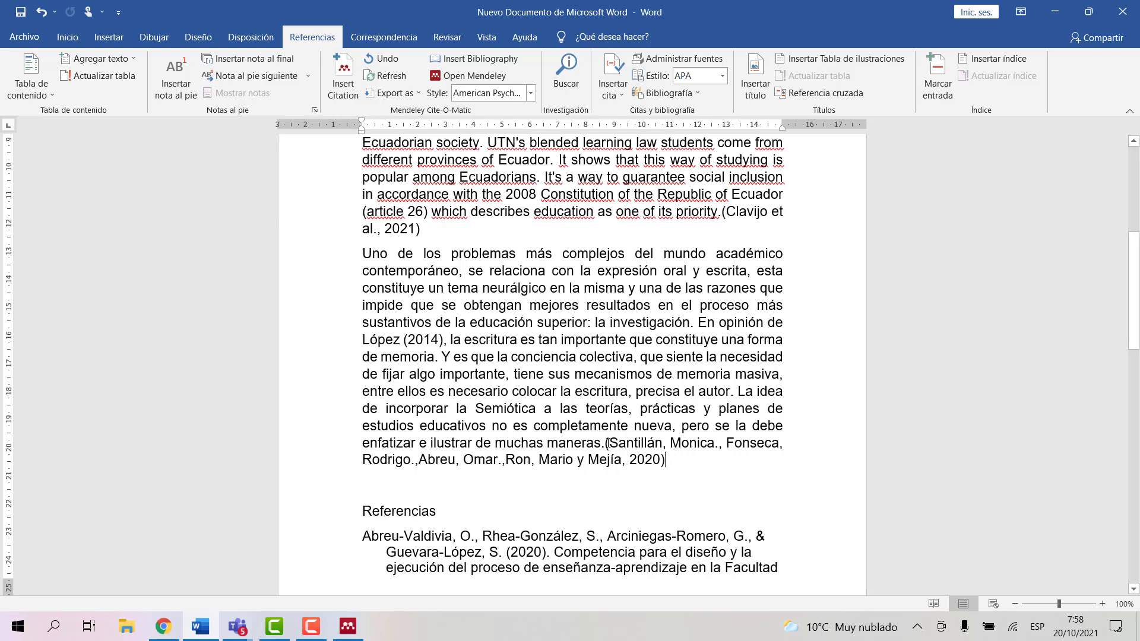
{"action": "left_click", "coordinate": [653, 461]}
Step: Cut the semiotics citation and paste it on its own line before the paragraph
{"action": "left_click_drag", "start_coordinate": [653, 461], "coordinate": [678, 468]}
{"action": "key", "text": "ctrl+c"}
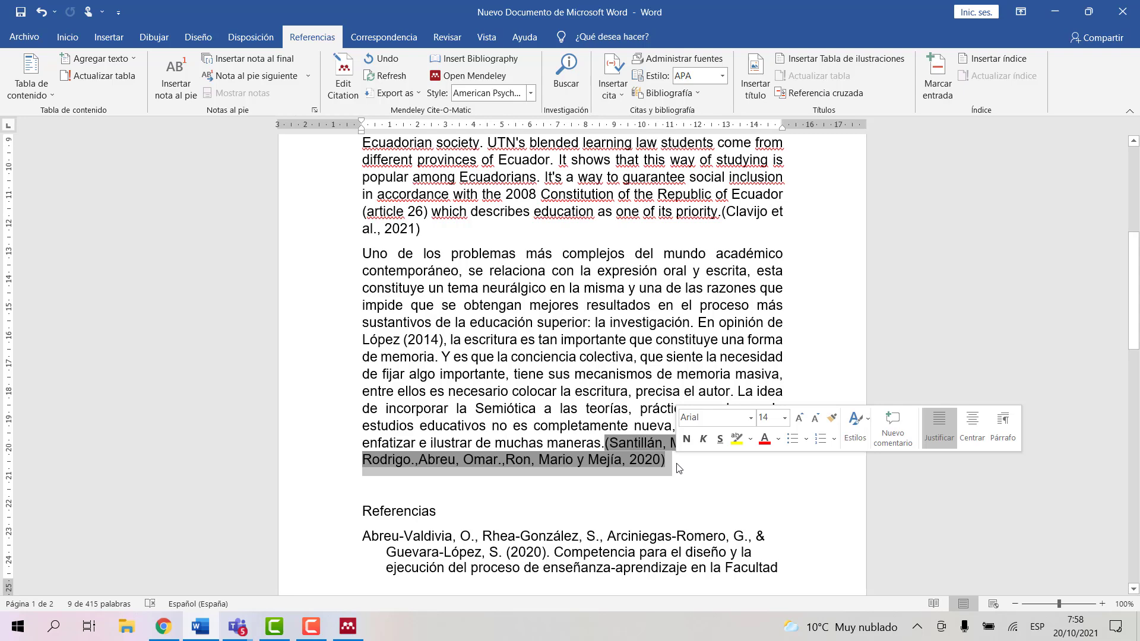
{"action": "right_click", "coordinate": [629, 460]}
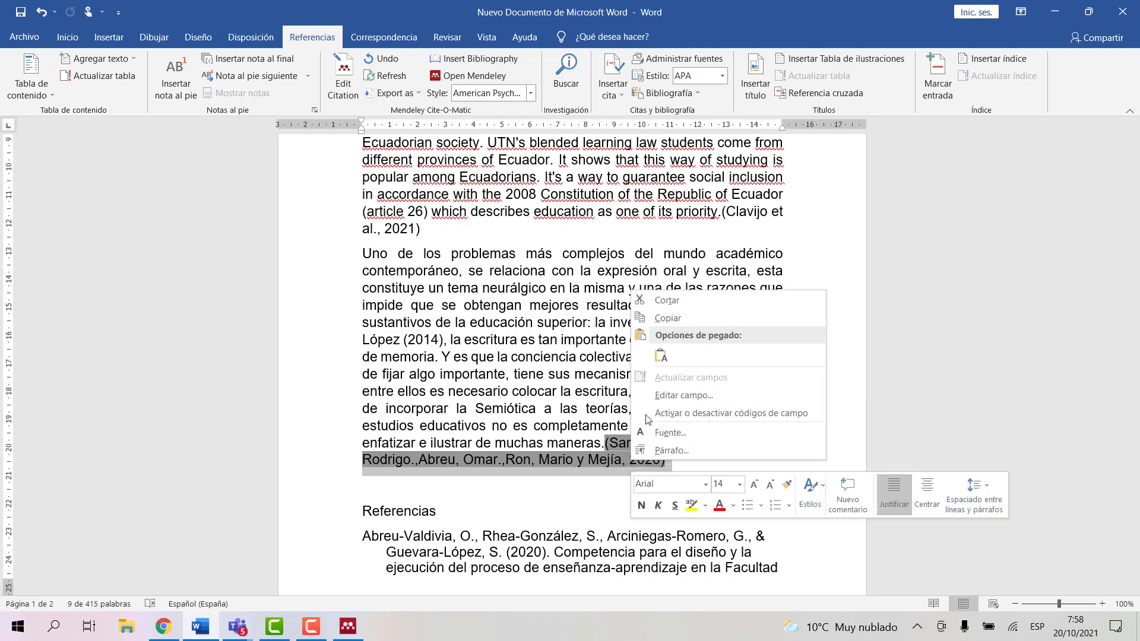
{"action": "left_click", "coordinate": [667, 300]}
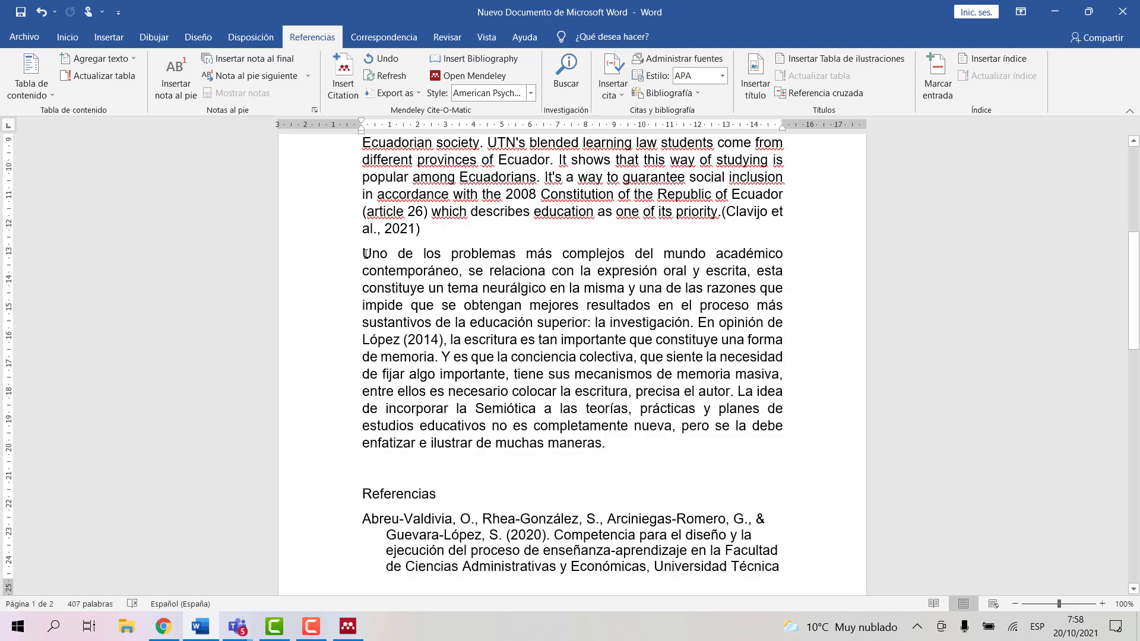
{"action": "key", "text": "ctrl+v"}
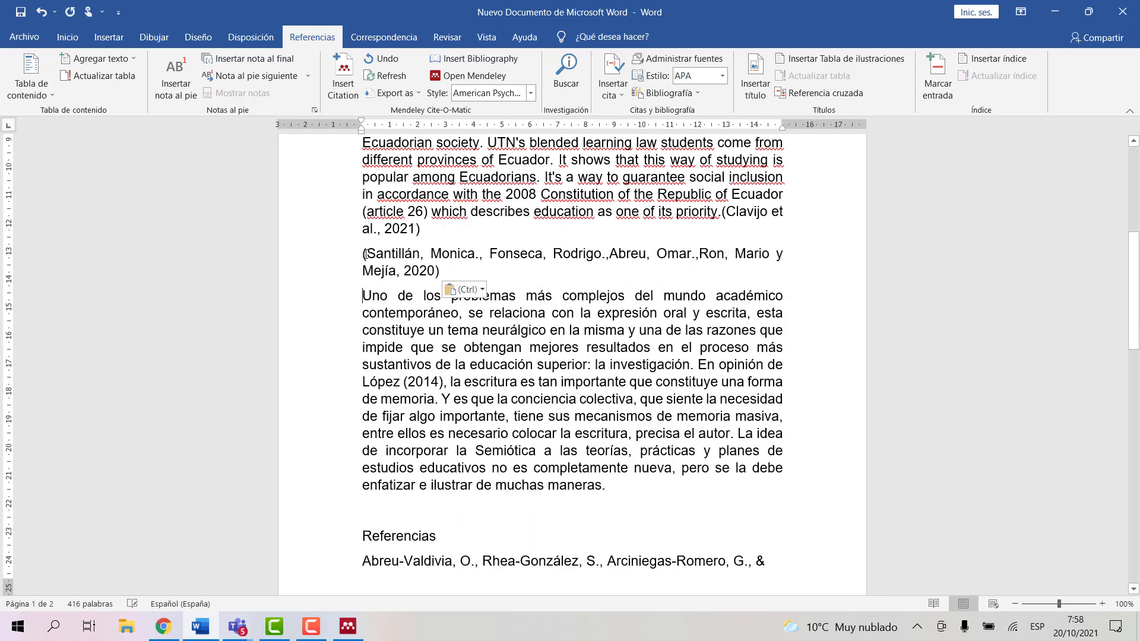
Step: Shorten the citation to the narrative form 'Santillán et., (2020)' by removing the co-authors
{"action": "left_click", "coordinate": [426, 260]}
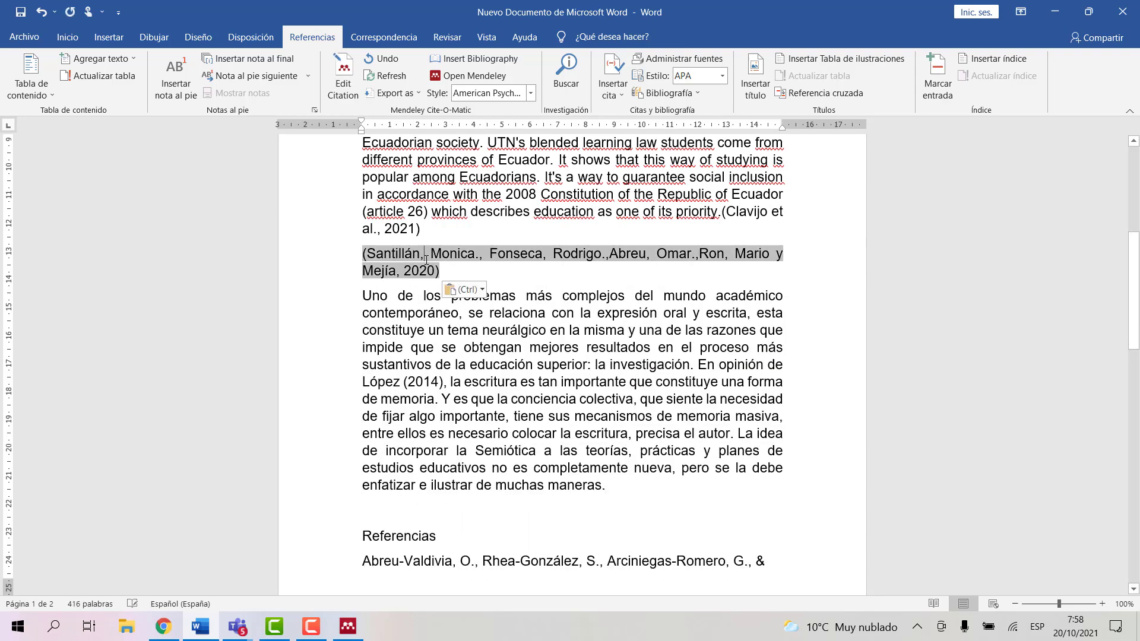
{"action": "key", "text": "BackSpace"}
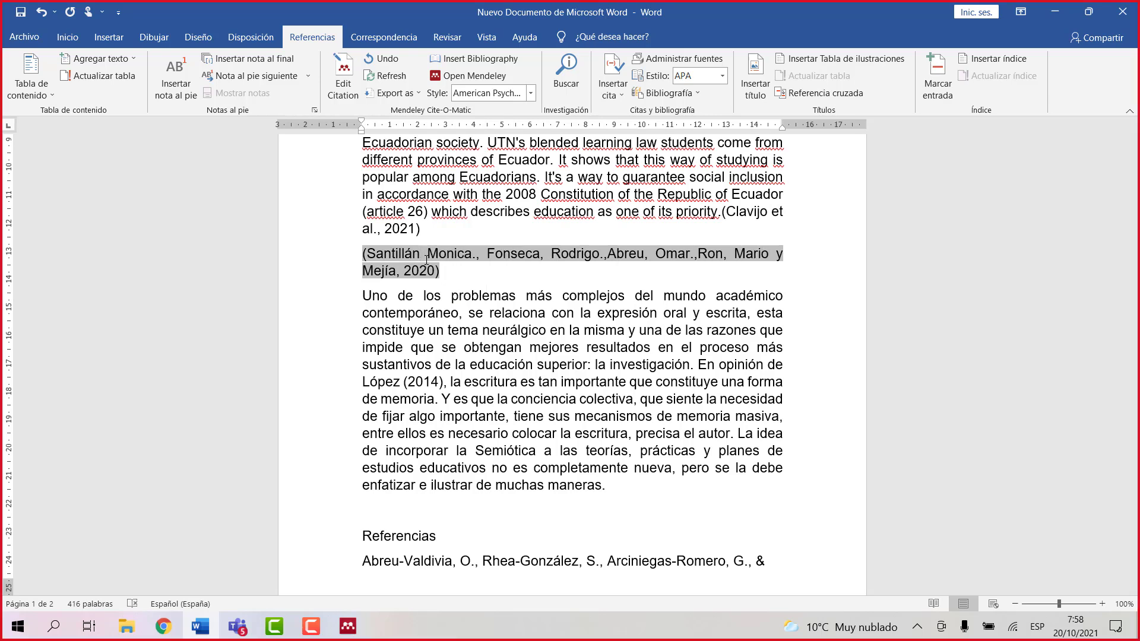
{"action": "type", "text": "et"}
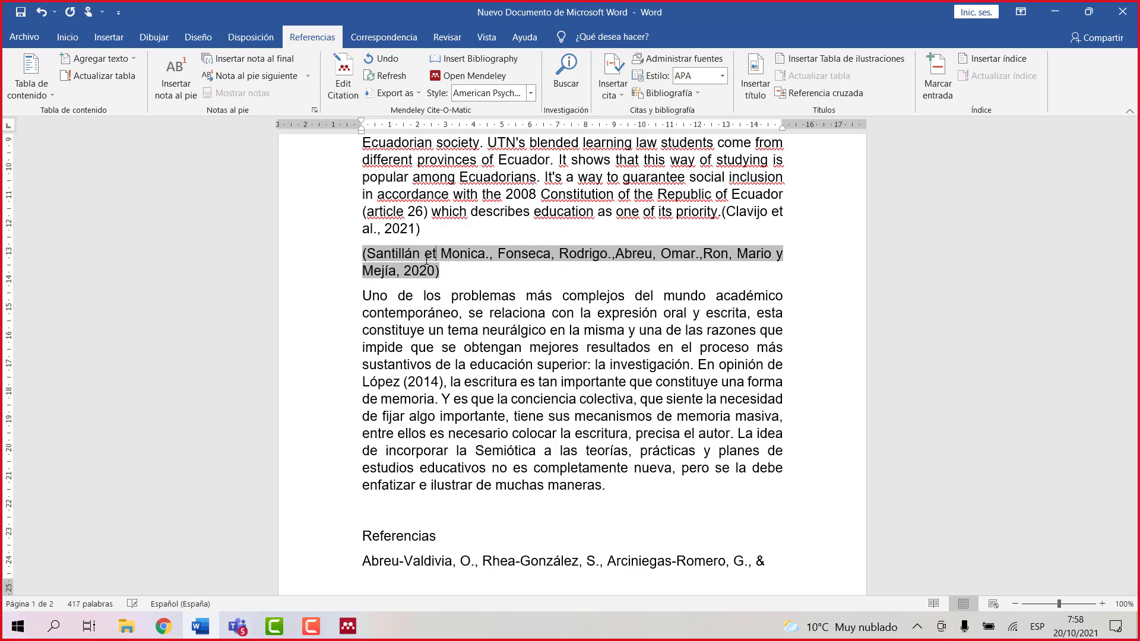
{"action": "type", "text": ".,"}
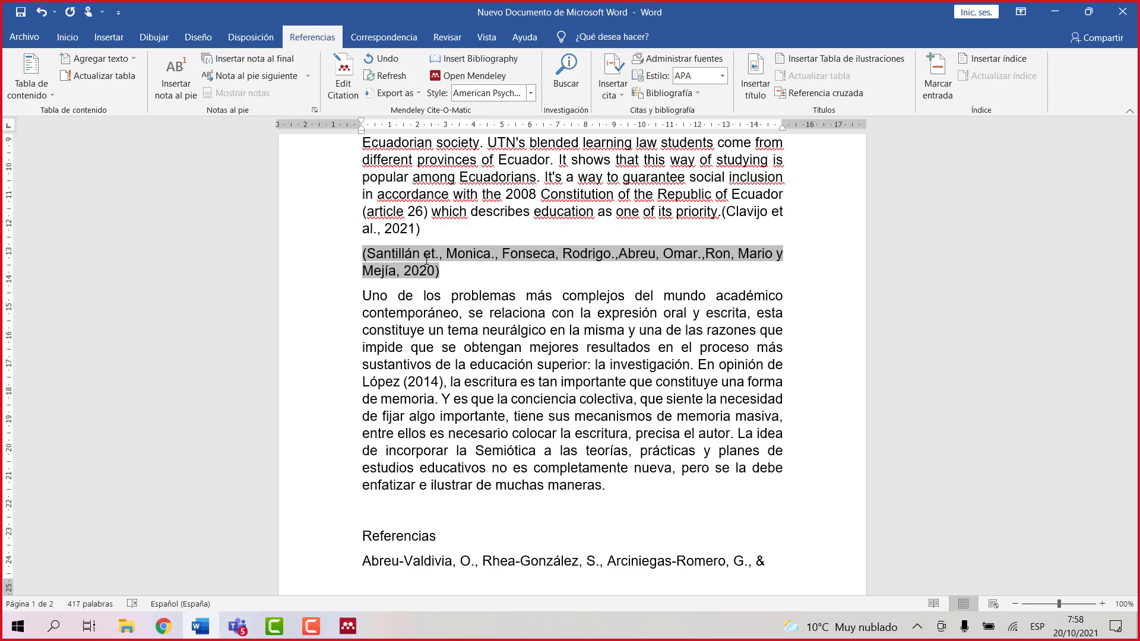
{"action": "key", "text": "Delete"}
{"action": "key", "text": "Delete"}
{"action": "key", "text": "Delete"}
{"action": "key", "text": "Delete"}
{"action": "key", "text": "Delete"}
{"action": "key", "text": "Delete"}
{"action": "key", "text": "Delete"}
{"action": "key", "text": "Delete"}
{"action": "key", "text": "Delete"}
{"action": "key", "text": "Delete"}
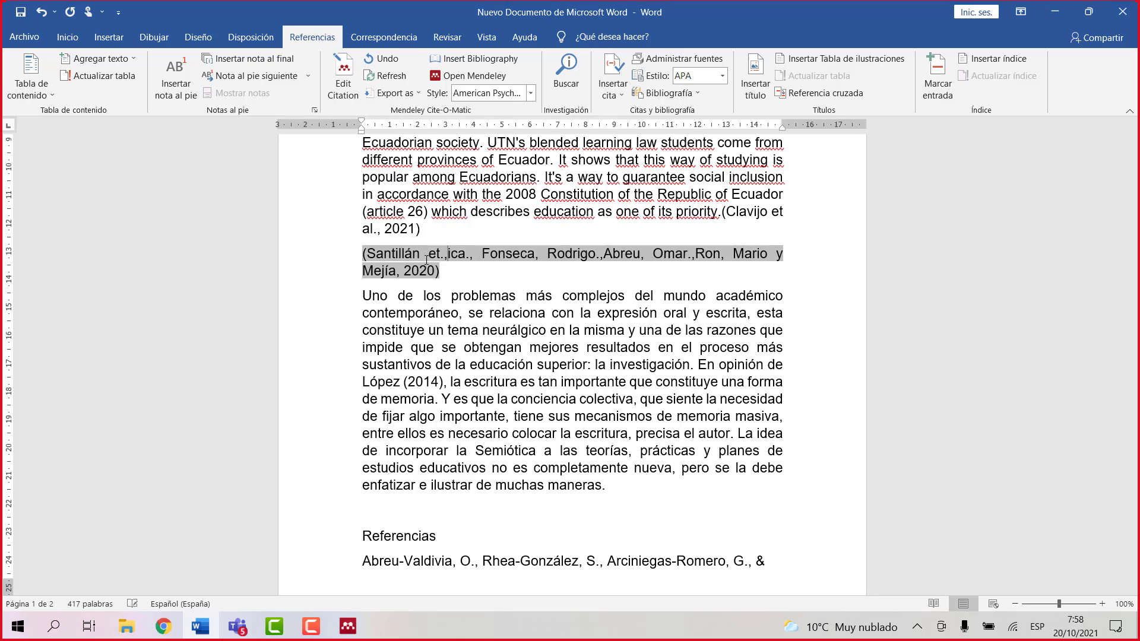
{"action": "key", "text": "Delete"}
{"action": "key", "text": "Delete"}
{"action": "key", "text": "Delete"}
{"action": "key", "text": "Delete"}
{"action": "key", "text": "Delete"}
{"action": "key", "text": "Delete"}
{"action": "key", "text": "Delete"}
{"action": "key", "text": "Delete"}
{"action": "key", "text": "Delete"}
{"action": "key", "text": "Delete"}
{"action": "key", "text": "Delete"}
{"action": "key", "text": "Delete"}
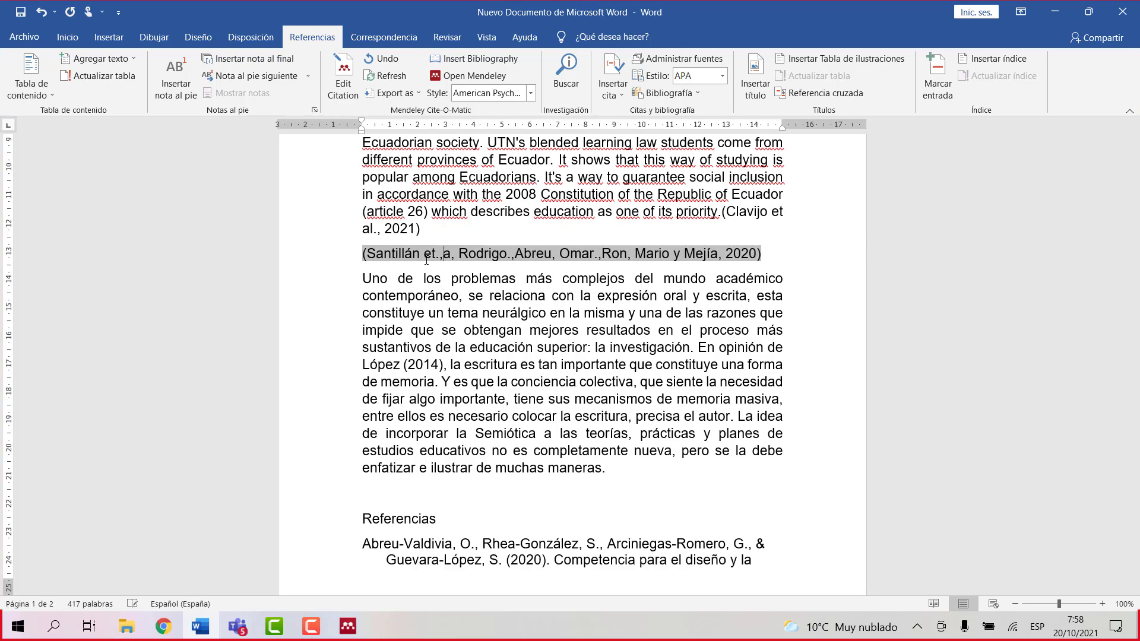
{"action": "key", "text": "Delete"}
{"action": "key", "text": "Delete"}
{"action": "key", "text": "Delete"}
{"action": "key", "text": "Delete"}
{"action": "key", "text": "Delete"}
{"action": "key", "text": "Delete"}
{"action": "key", "text": "Delete"}
{"action": "key", "text": "Delete"}
{"action": "key", "text": "Delete"}
{"action": "key", "text": "Delete"}
{"action": "key", "text": "Delete"}
{"action": "key", "text": "Delete"}
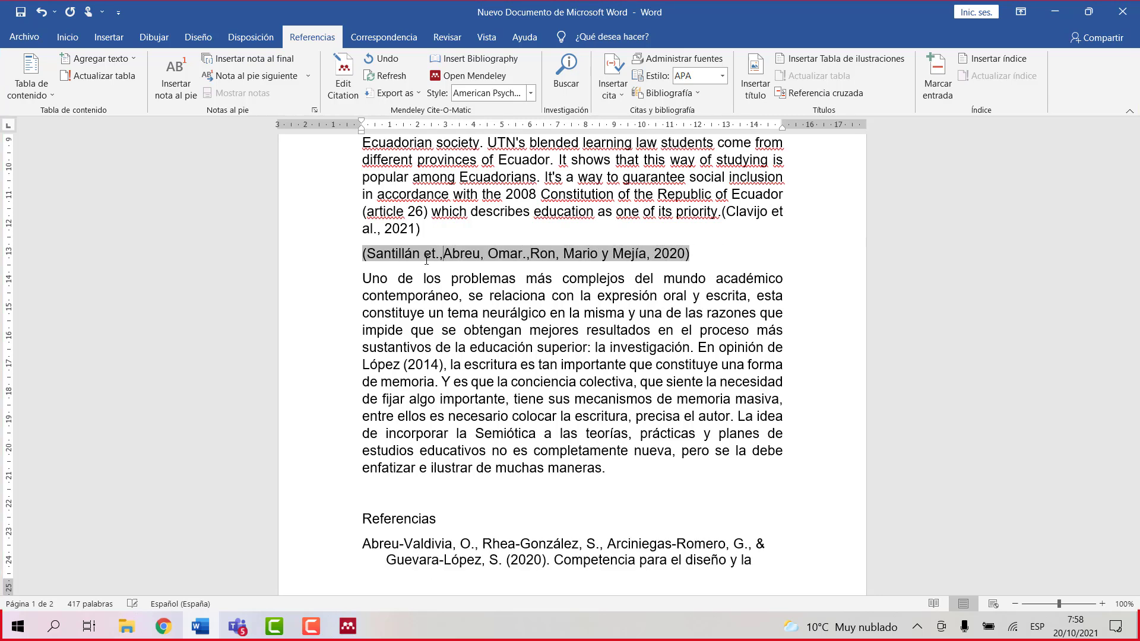
{"action": "key", "text": "Delete"}
{"action": "key", "text": "Delete"}
{"action": "key", "text": "Delete"}
{"action": "key", "text": "Delete"}
{"action": "key", "text": "Delete"}
{"action": "key", "text": "Delete"}
{"action": "key", "text": "Delete"}
{"action": "key", "text": "Delete"}
{"action": "key", "text": "Delete"}
{"action": "key", "text": "Delete"}
{"action": "key", "text": "Delete"}
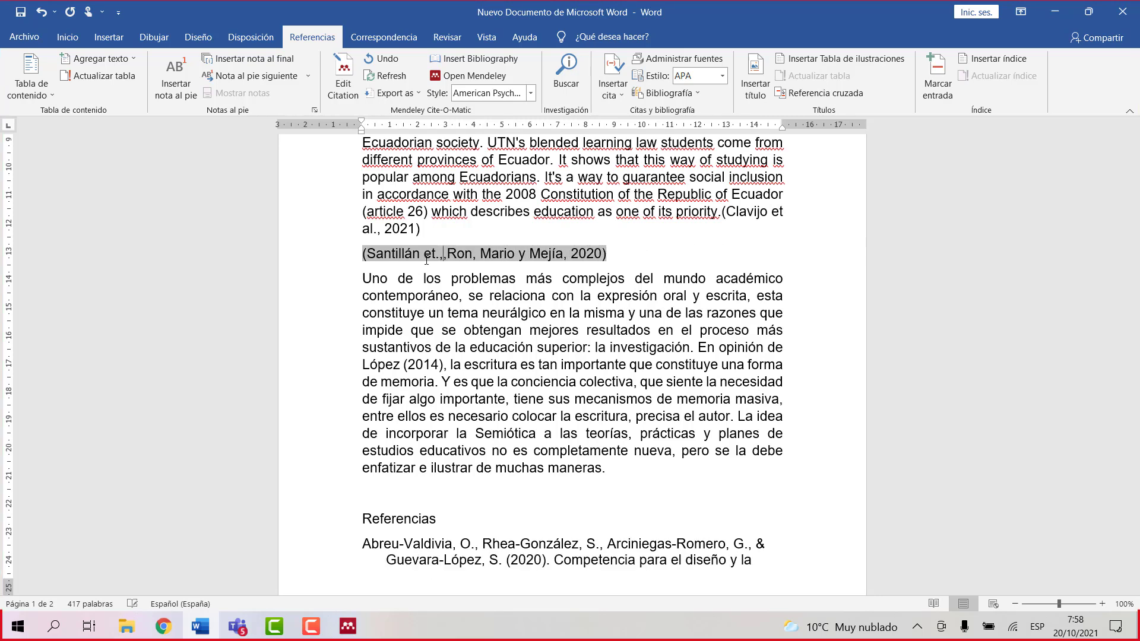
{"action": "key", "text": "Delete"}
{"action": "key", "text": "Delete"}
{"action": "key", "text": "Delete"}
{"action": "key", "text": "Delete"}
{"action": "key", "text": "Delete"}
{"action": "key", "text": "Delete"}
{"action": "key", "text": "Delete"}
{"action": "key", "text": "Delete"}
{"action": "key", "text": "Delete"}
{"action": "key", "text": "Delete"}
{"action": "key", "text": "Delete"}
{"action": "key", "text": "Delete"}
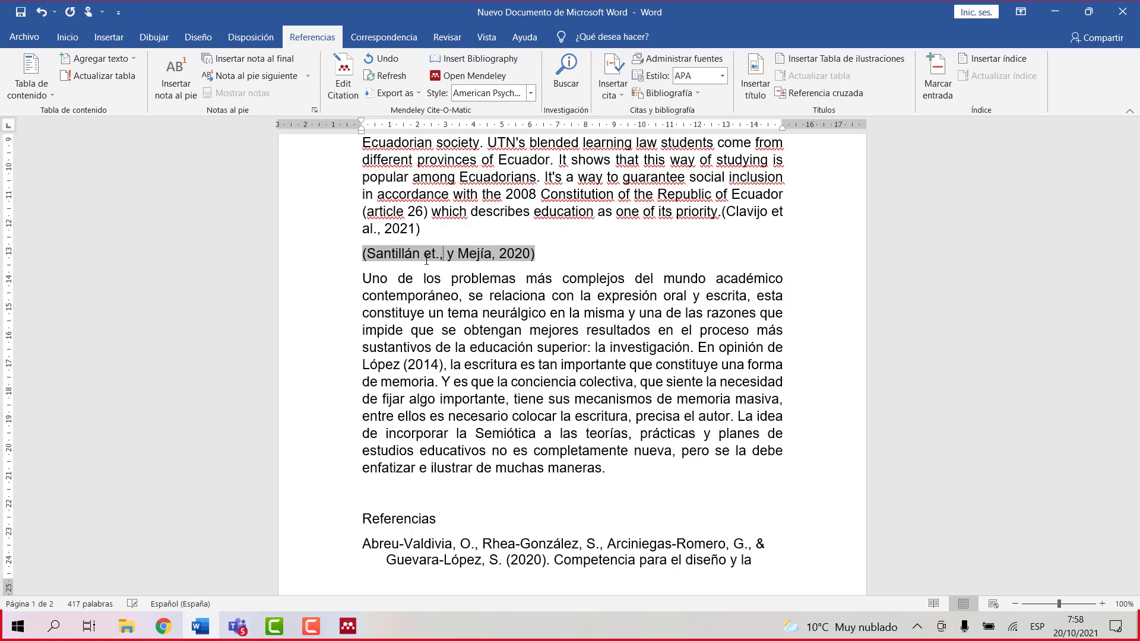
{"action": "key", "text": "Delete"}
{"action": "key", "text": "Delete"}
{"action": "key", "text": "Delete"}
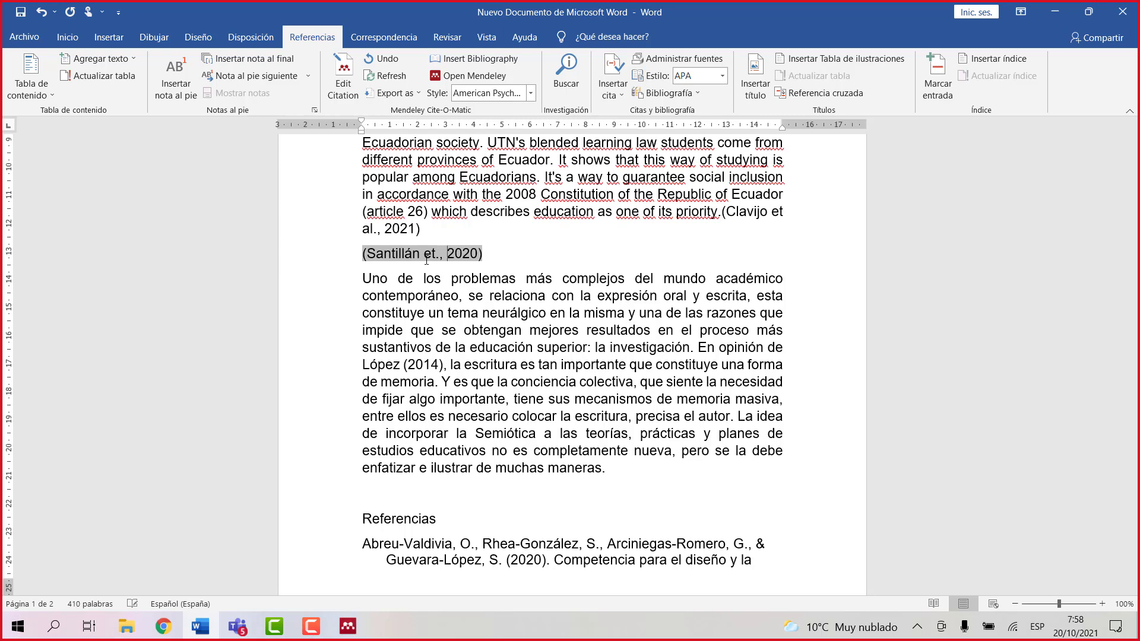
{"action": "type", "text": "("}
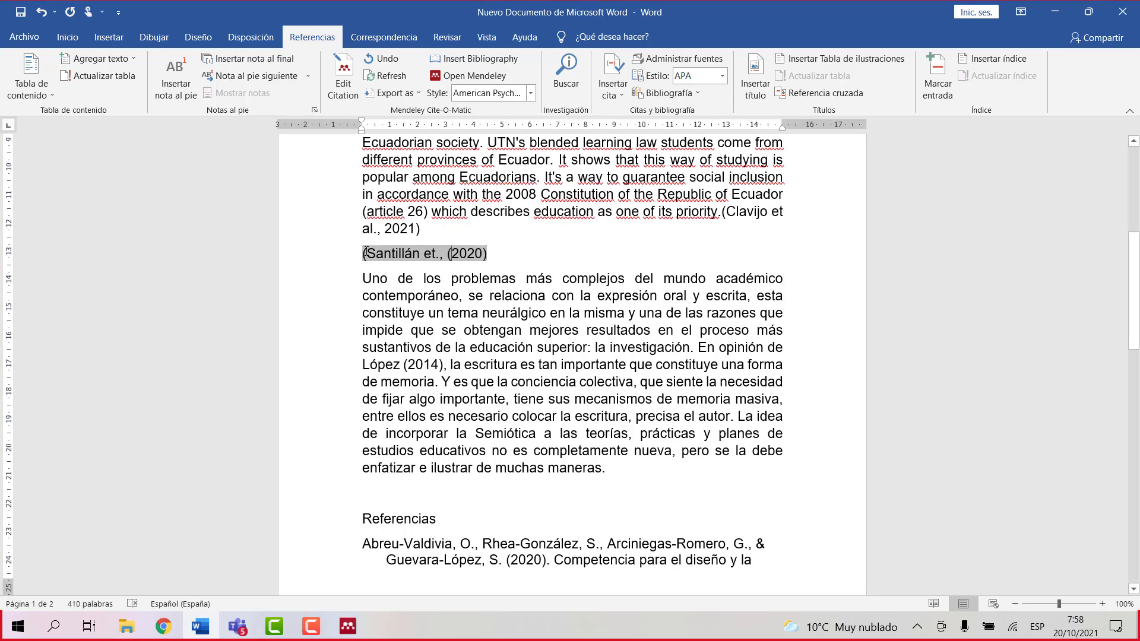
{"action": "left_click", "coordinate": [366, 254]}
{"action": "key", "text": "BackSpace"}
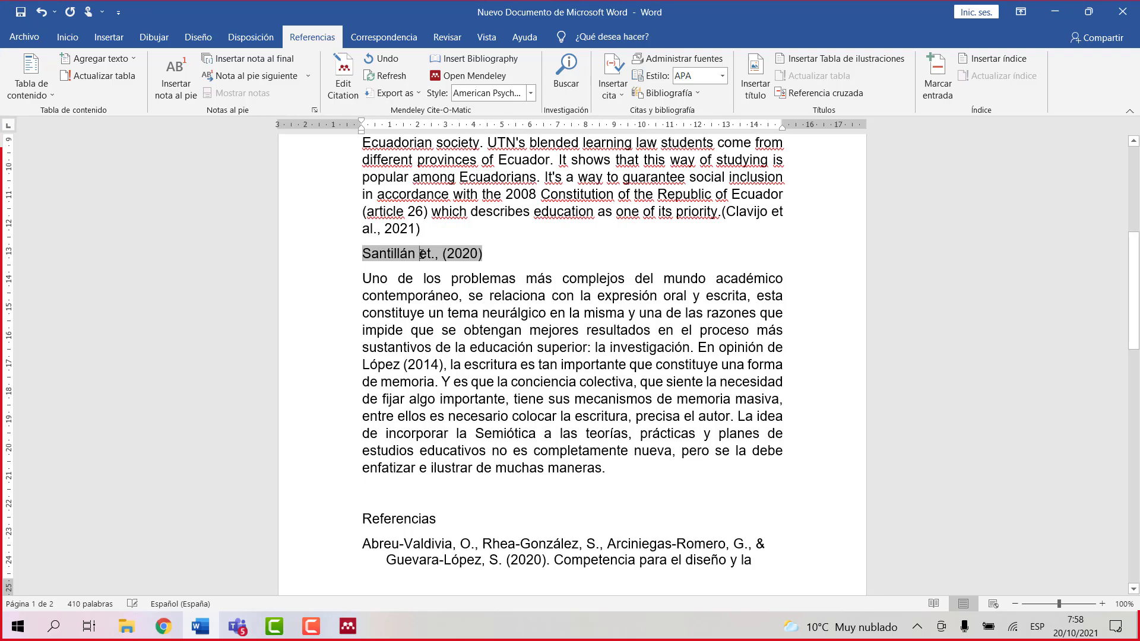
Step: Keep the manual citation edit and make the paragraph a quote after 'Santillán et., (2020) plantean que'
{"action": "left_click", "coordinate": [542, 262]}
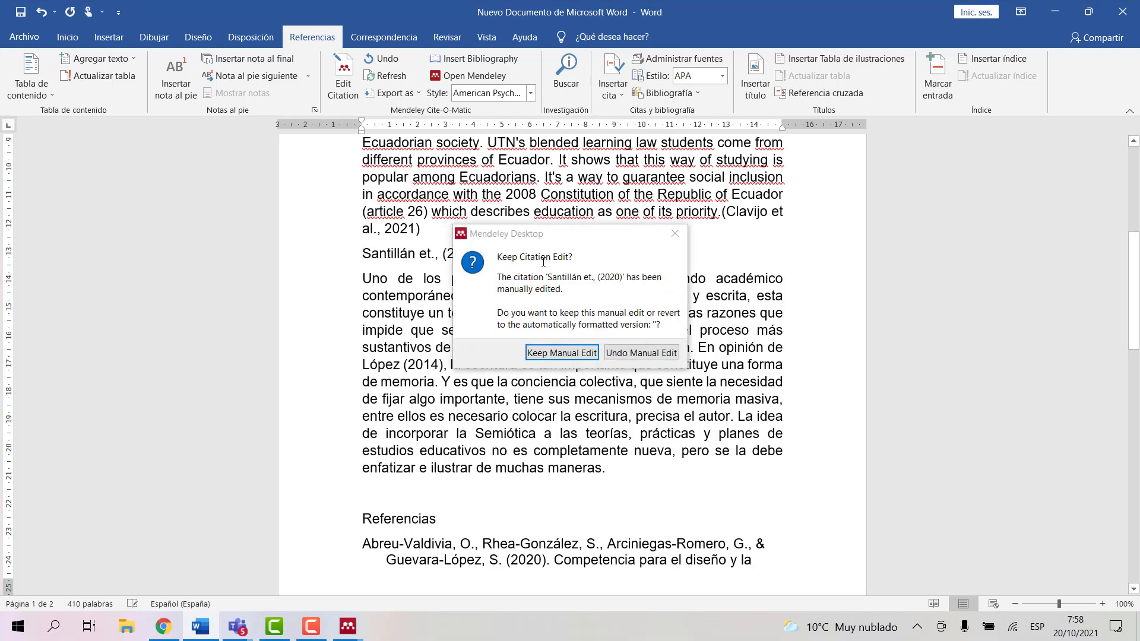
{"action": "left_click", "coordinate": [546, 357]}
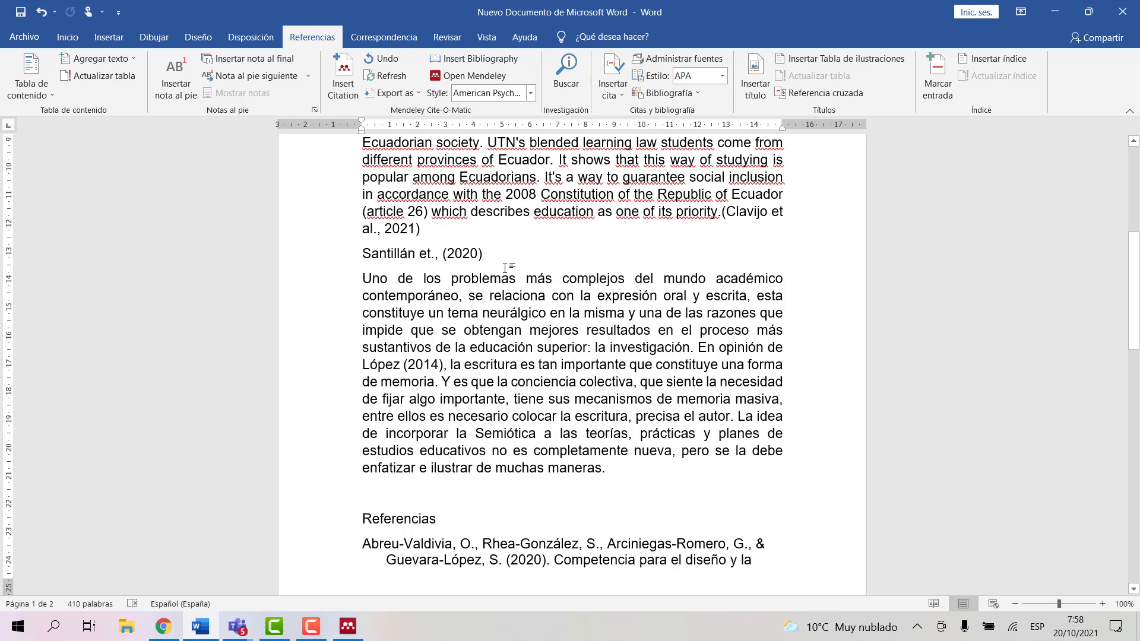
{"action": "key", "text": "Delete"}
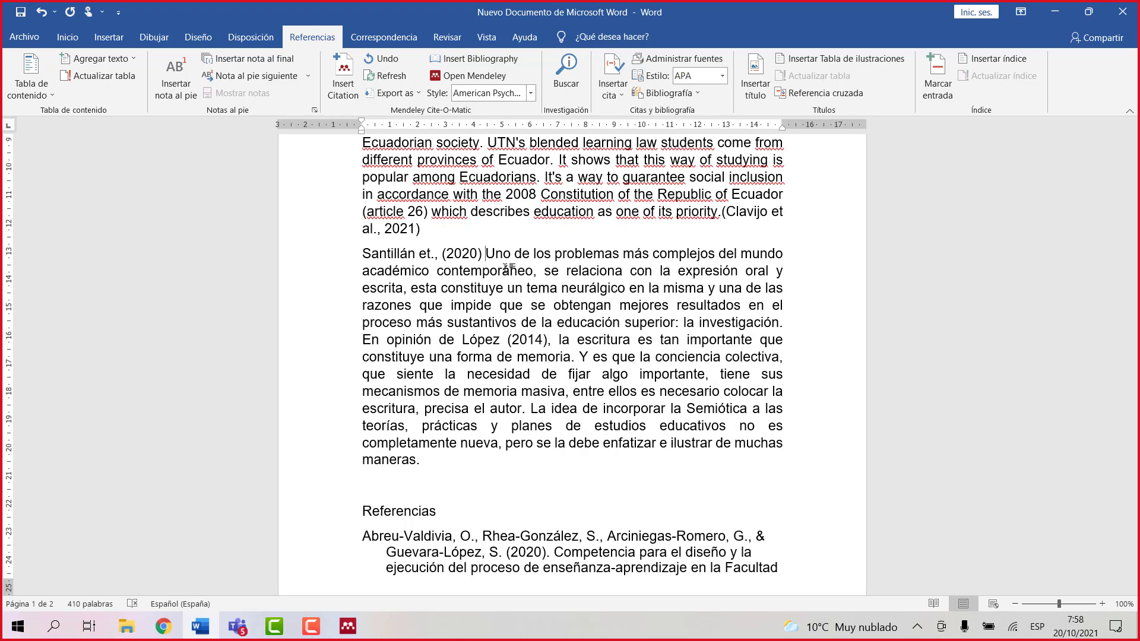
{"action": "type", "text": "p"}
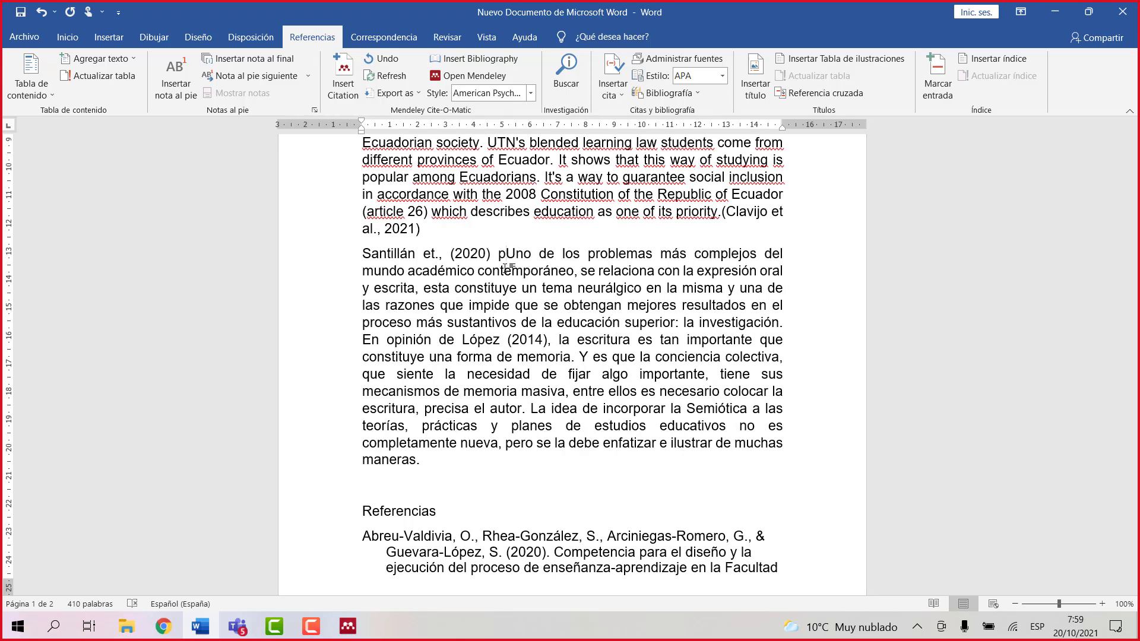
{"action": "type", "text": "lantean "}
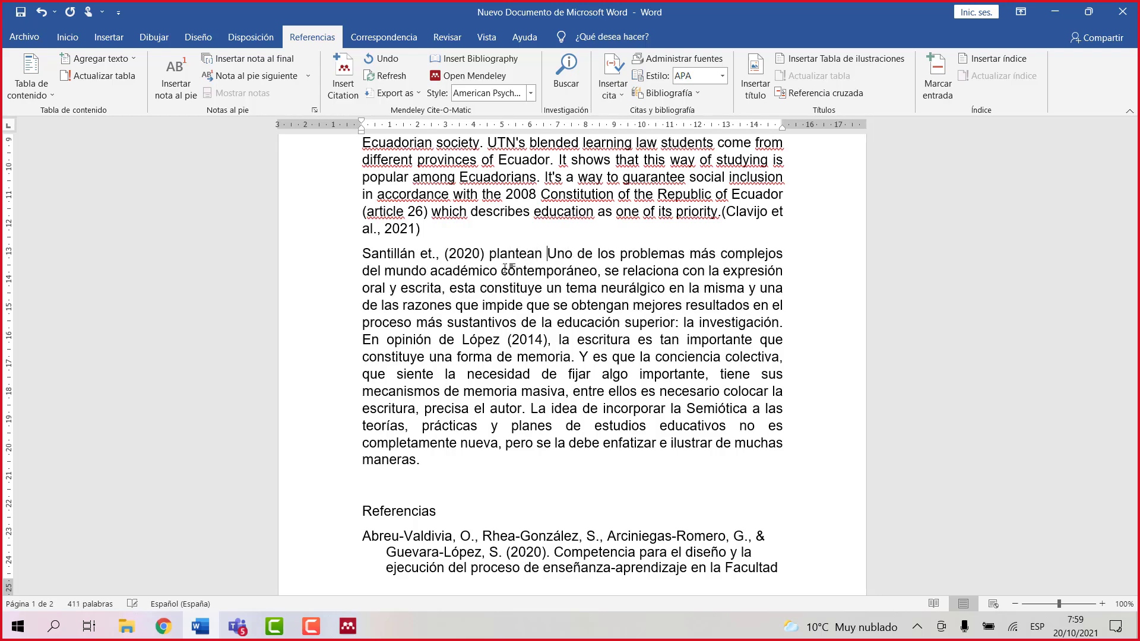
{"action": "type", "text": "que"}
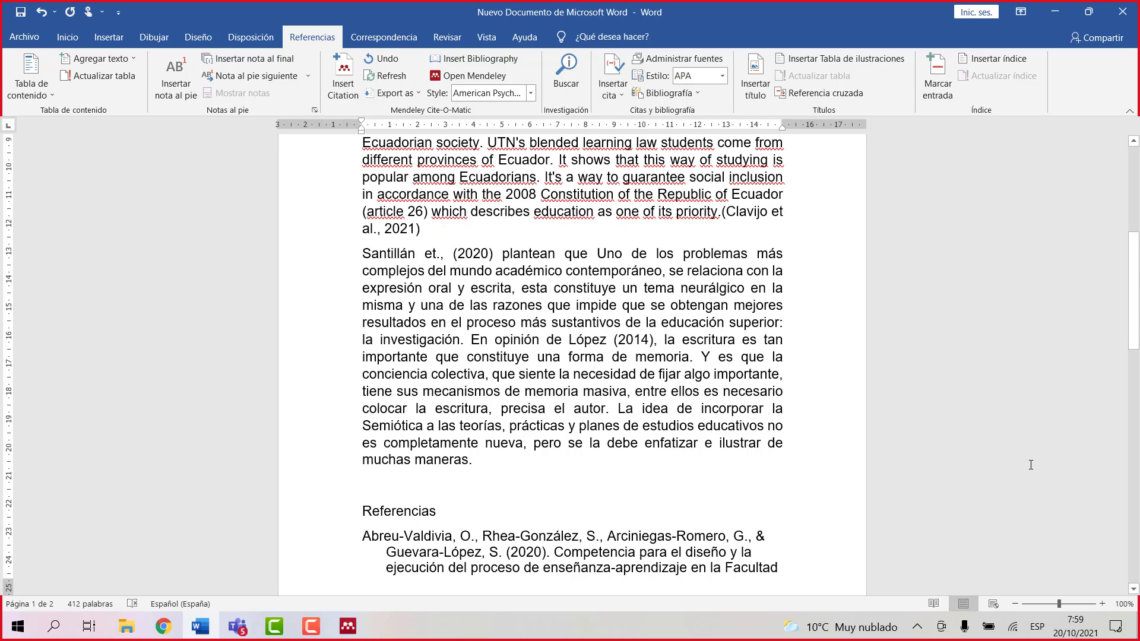
{"action": "type", "text": "\""}
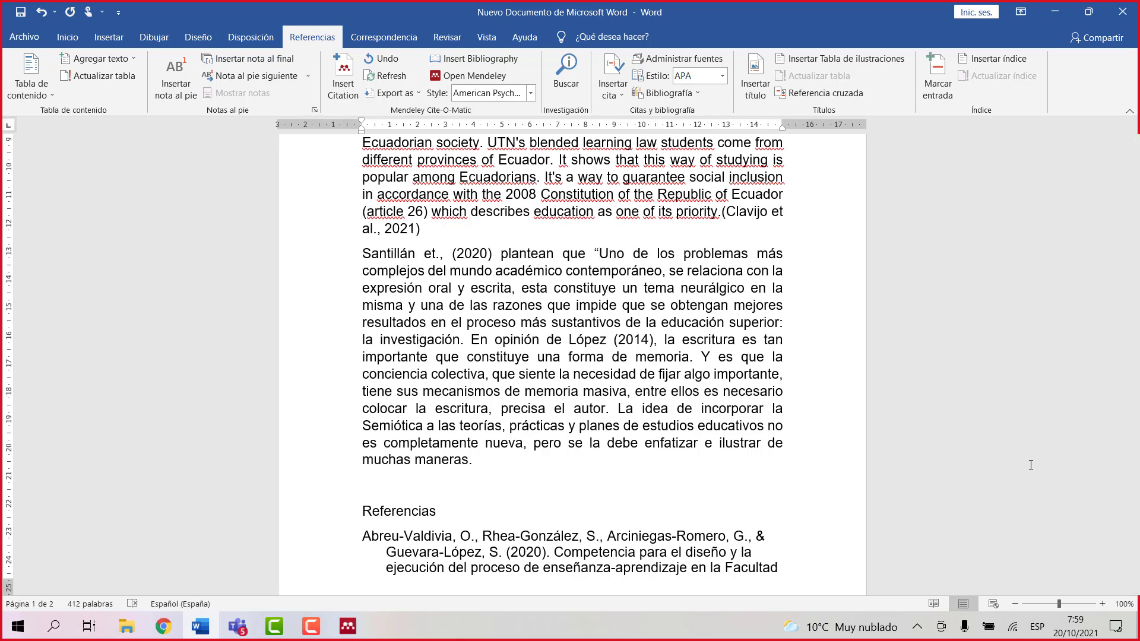
{"action": "left_click", "coordinate": [470, 456]}
{"action": "type", "text": "\""}
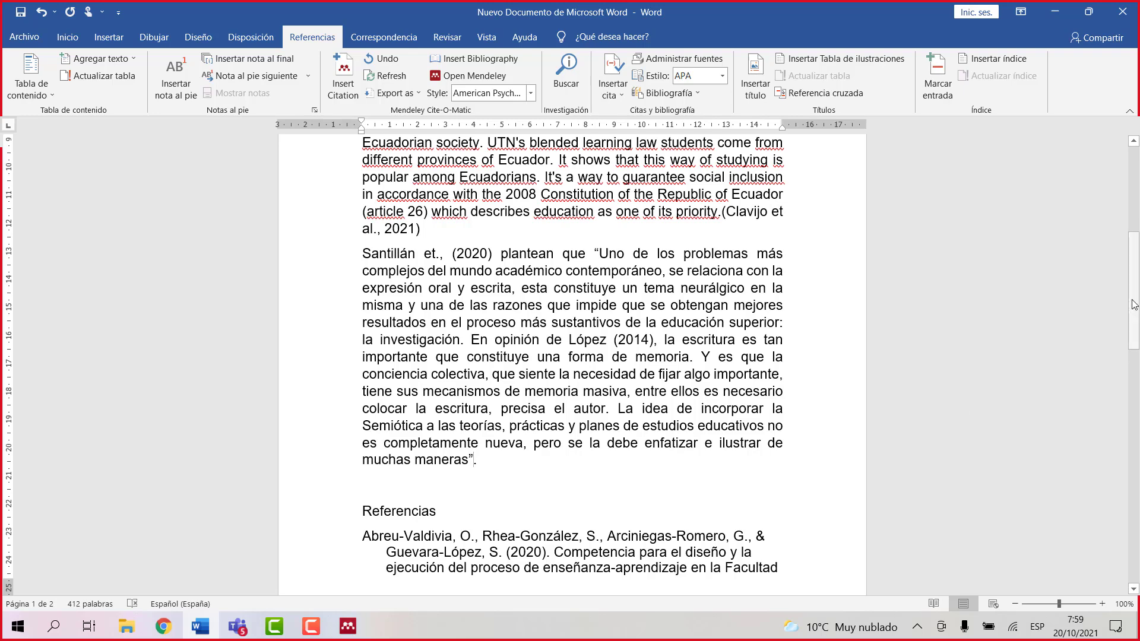
{"action": "left_click_drag", "start_coordinate": [1133, 304], "coordinate": [1128, 431]}
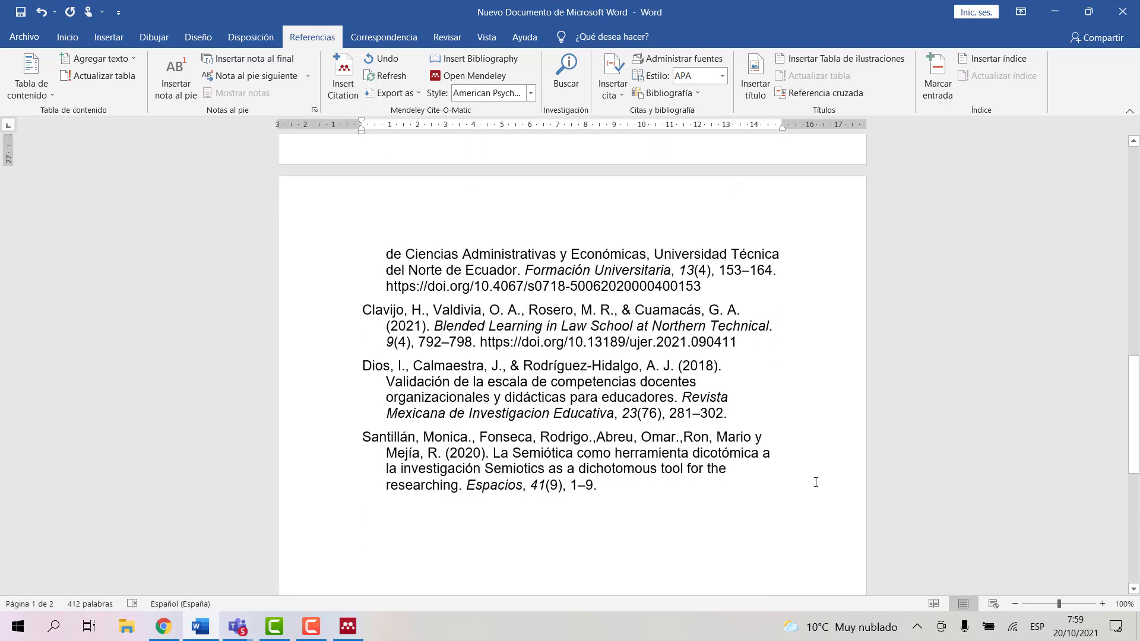